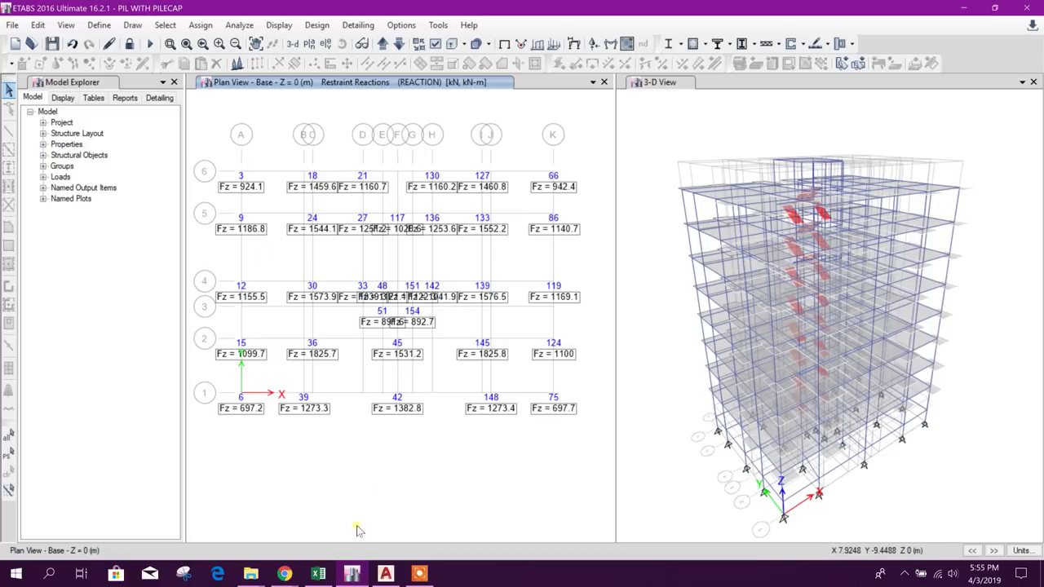
Switch to the PILE DESIGN workbook in Excel and set the pile diameter to 45 cm
left_click(319, 576)
left_click(339, 184)
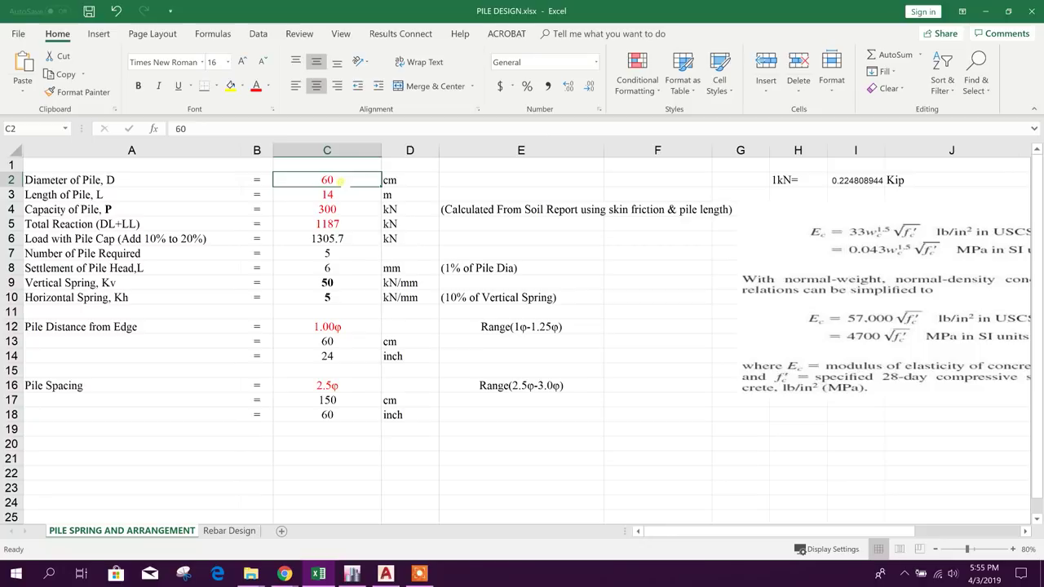
type("48")
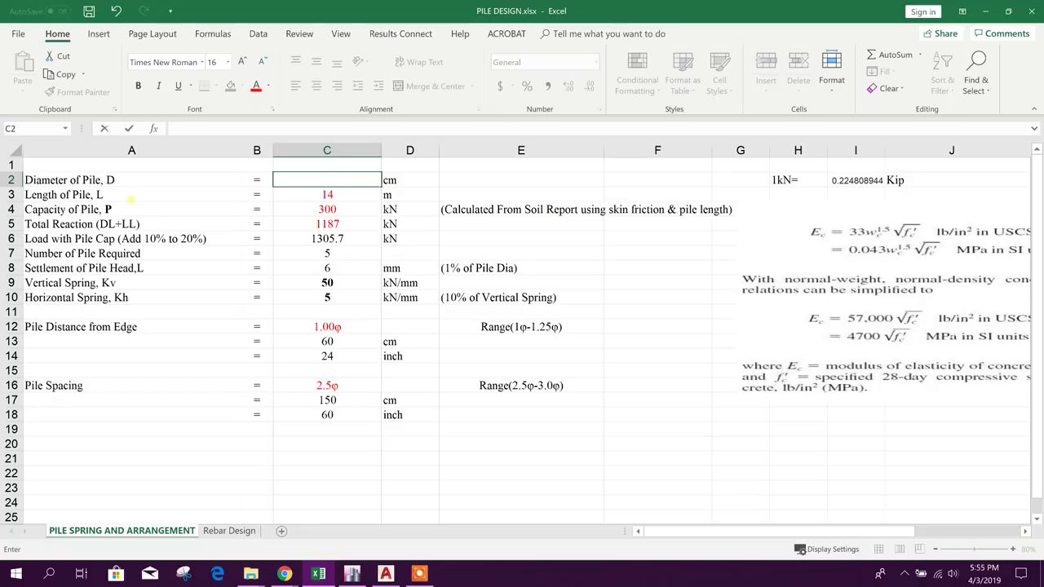
left_click(364, 243)
left_click(346, 181)
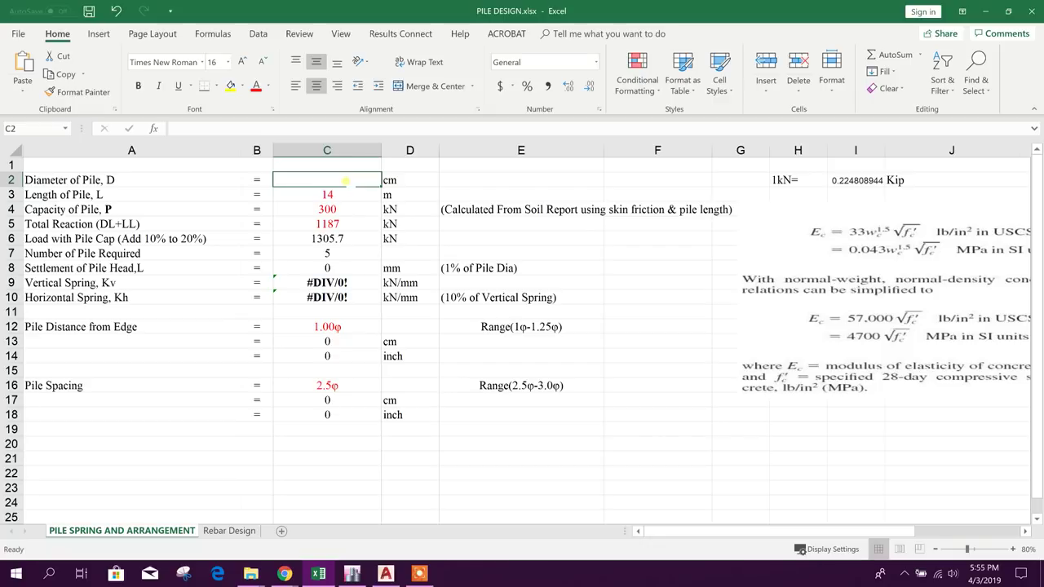
type("45")
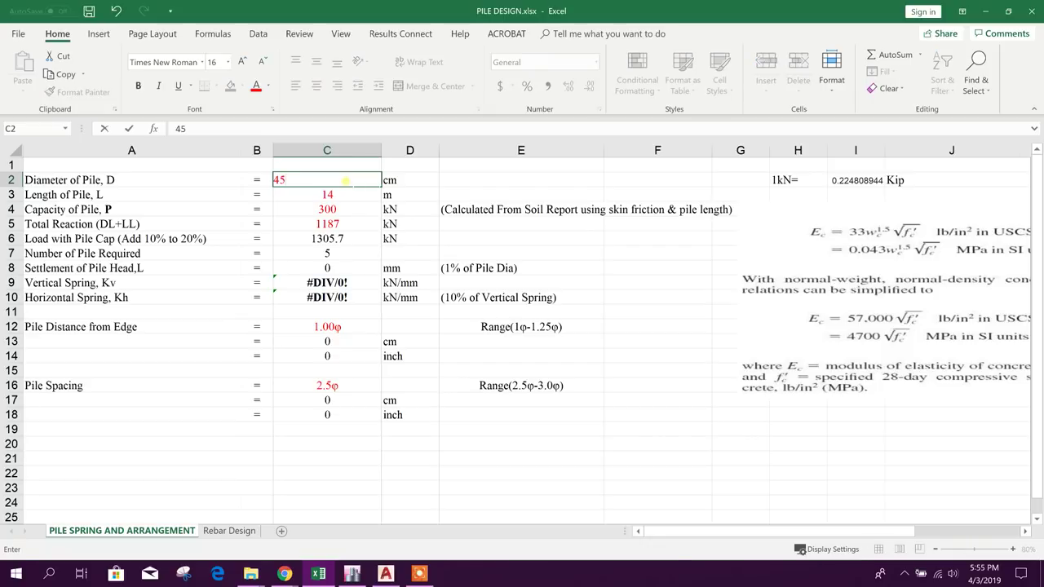
key("Return")
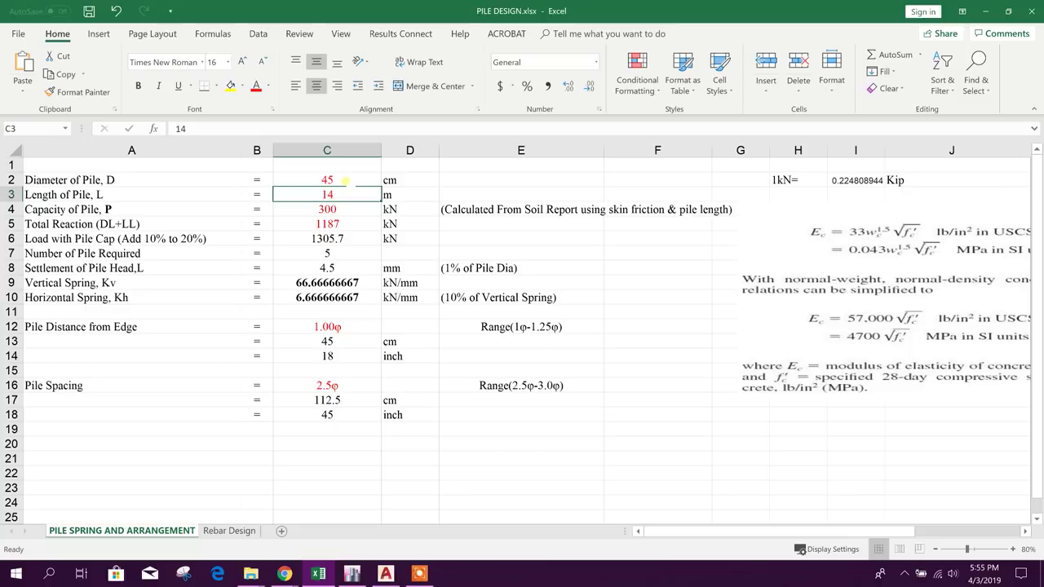
key("Up")
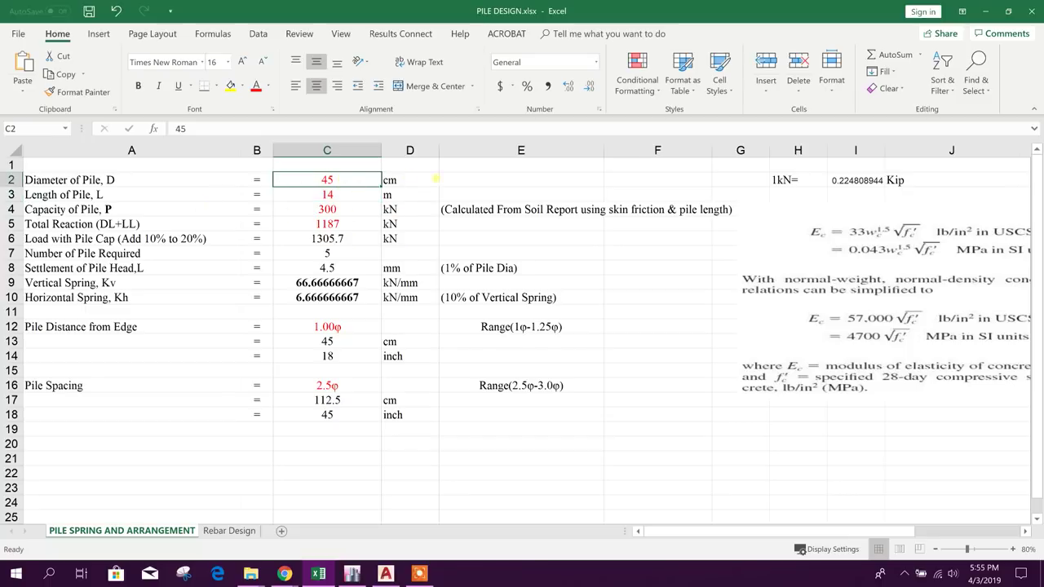
Convert the pile diameter to inches in cell E2 with the formula =C2/2.5 and centre the cell
left_click(458, 180)
type("=")
left_click(348, 180)
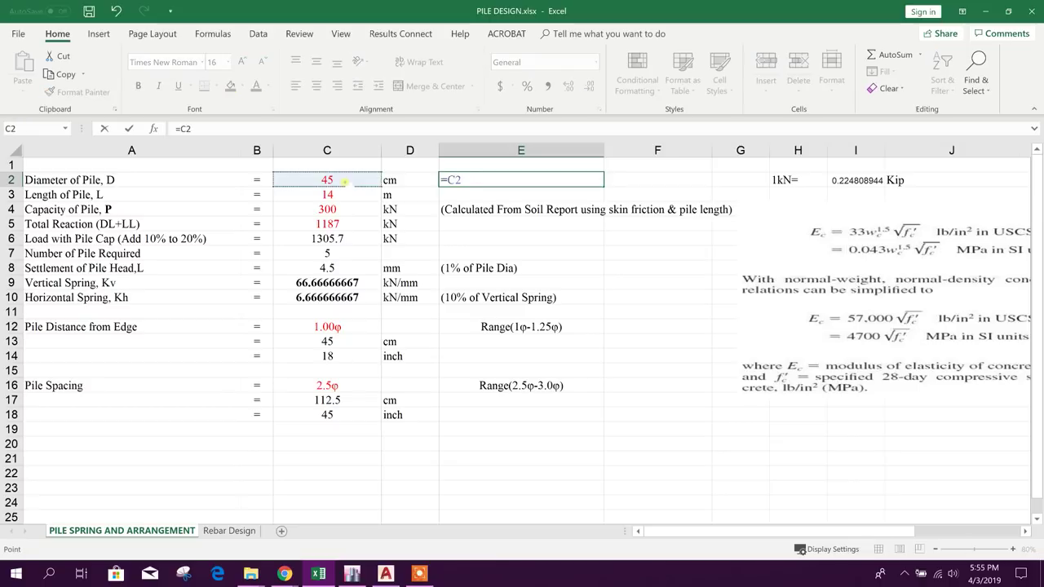
type("/")
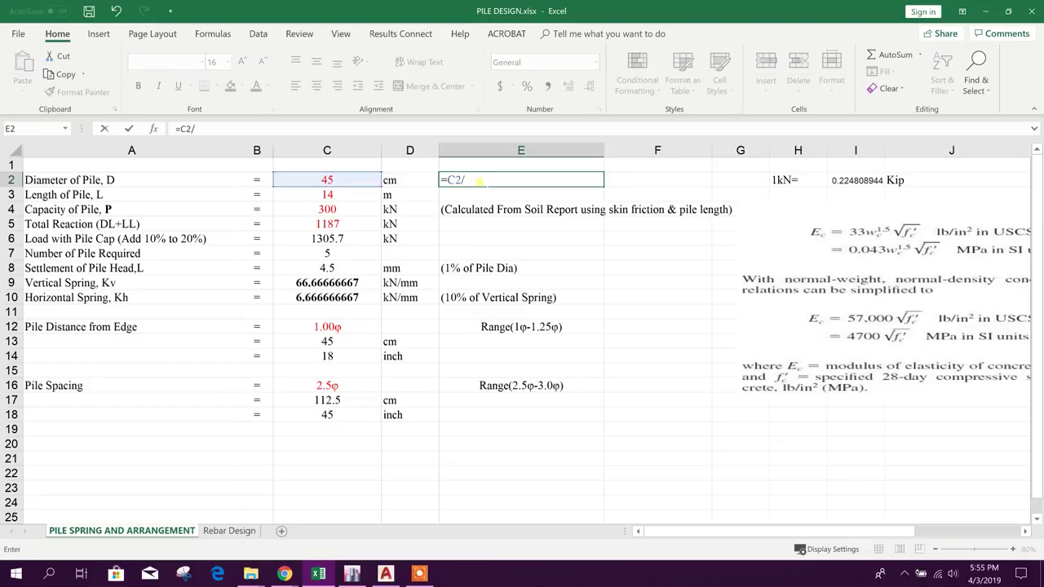
type("2.5")
key("Return")
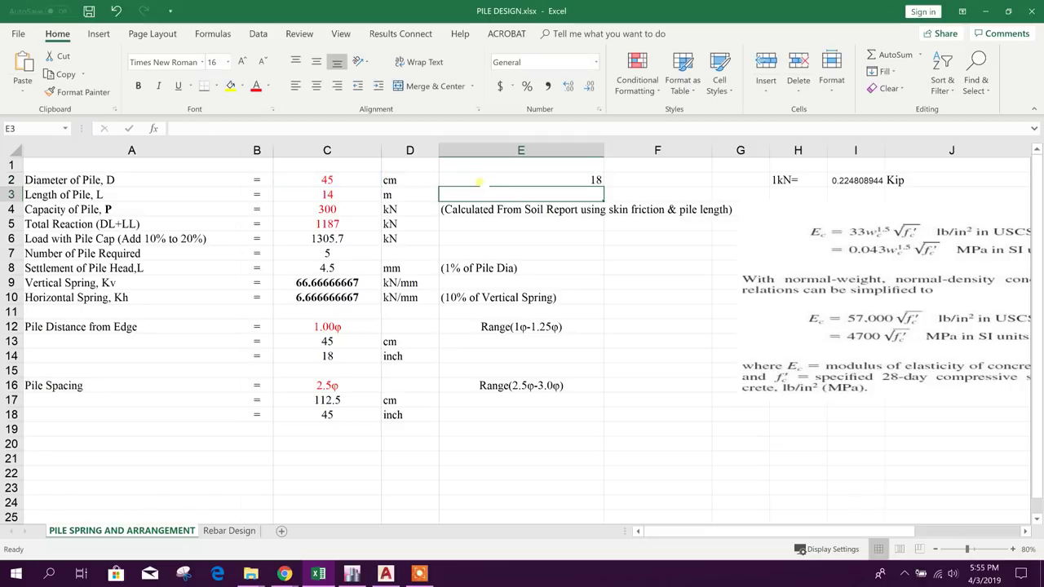
left_click(480, 181)
left_click(317, 86)
left_click(620, 180)
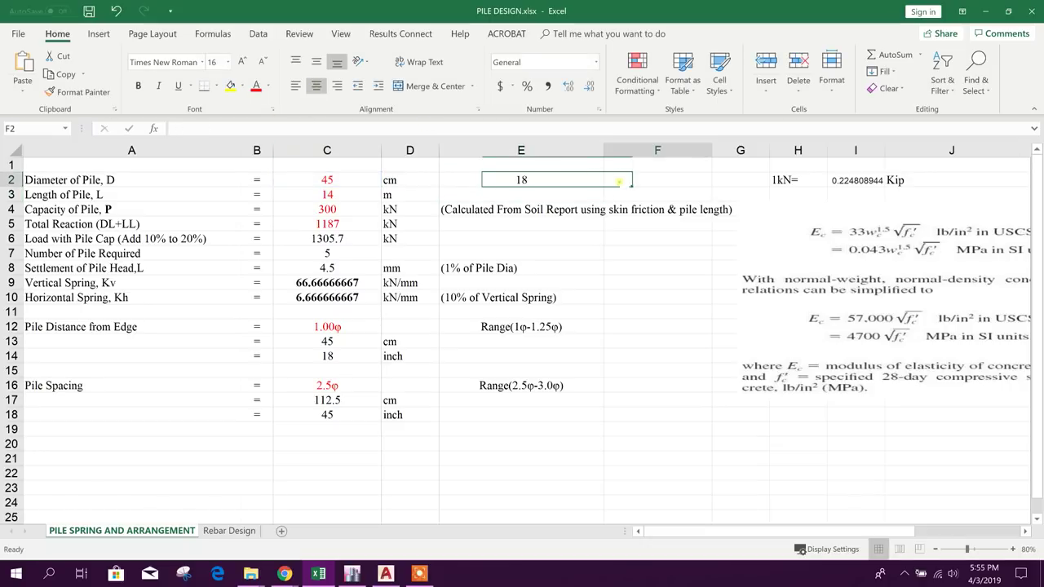
left_click(555, 183)
Check the base reactions in the ETABS plan view, then set Total Reaction (DL+LL) to 925 kN in the Excel sheet
left_click(352, 200)
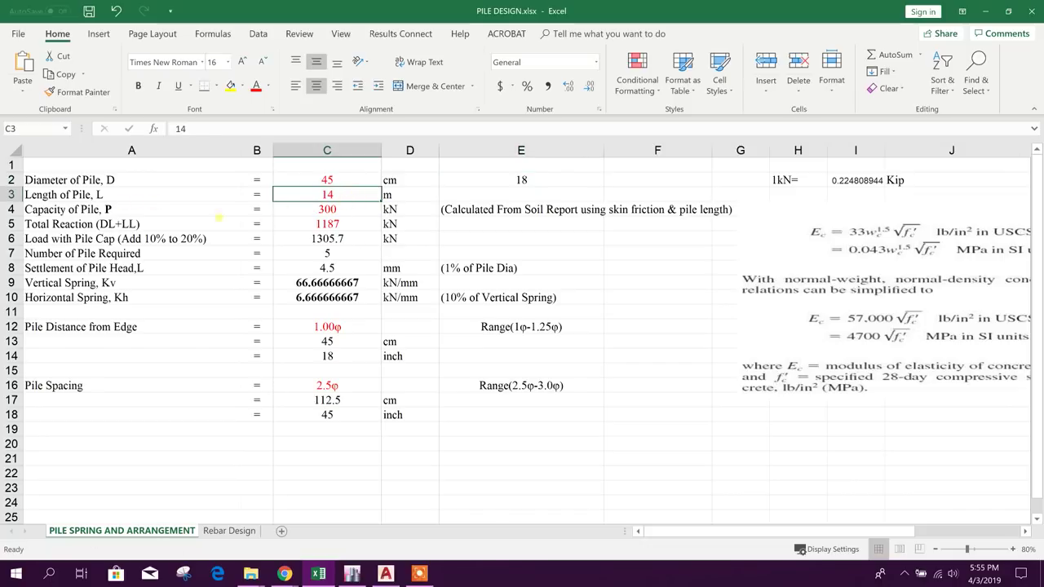
left_click(321, 211)
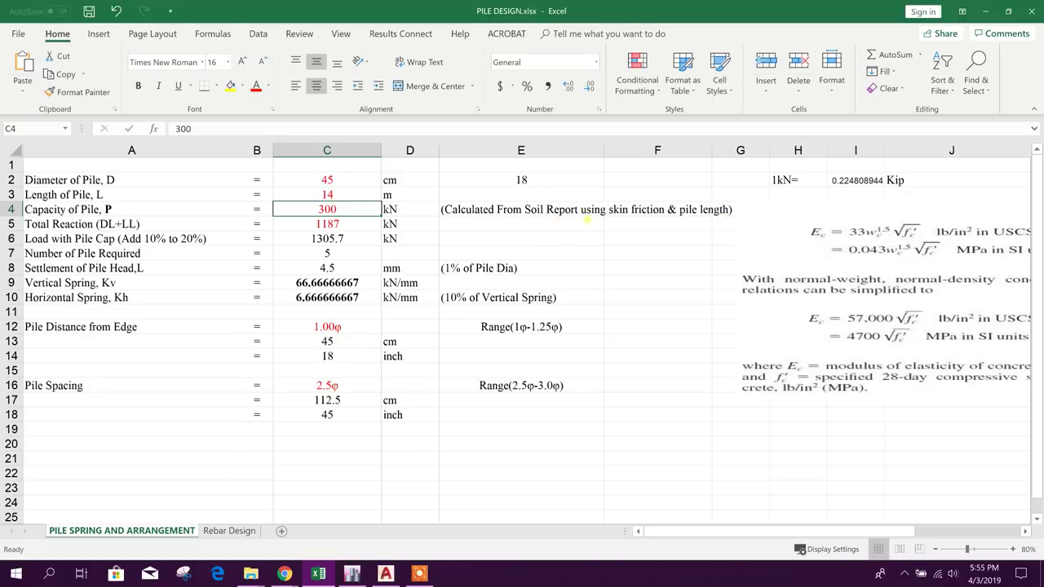
left_click(118, 224)
left_click(333, 225)
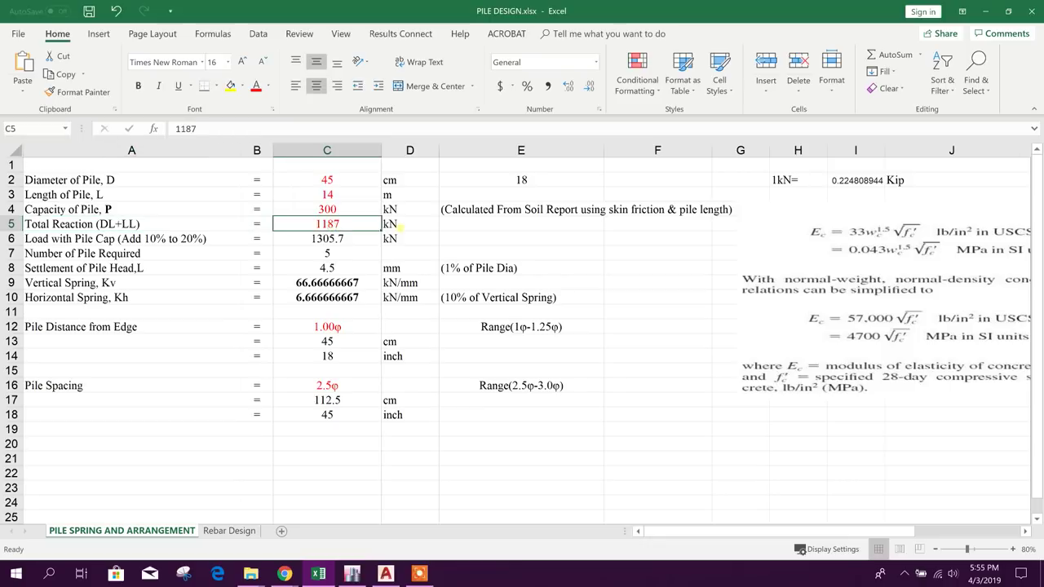
left_click(352, 574)
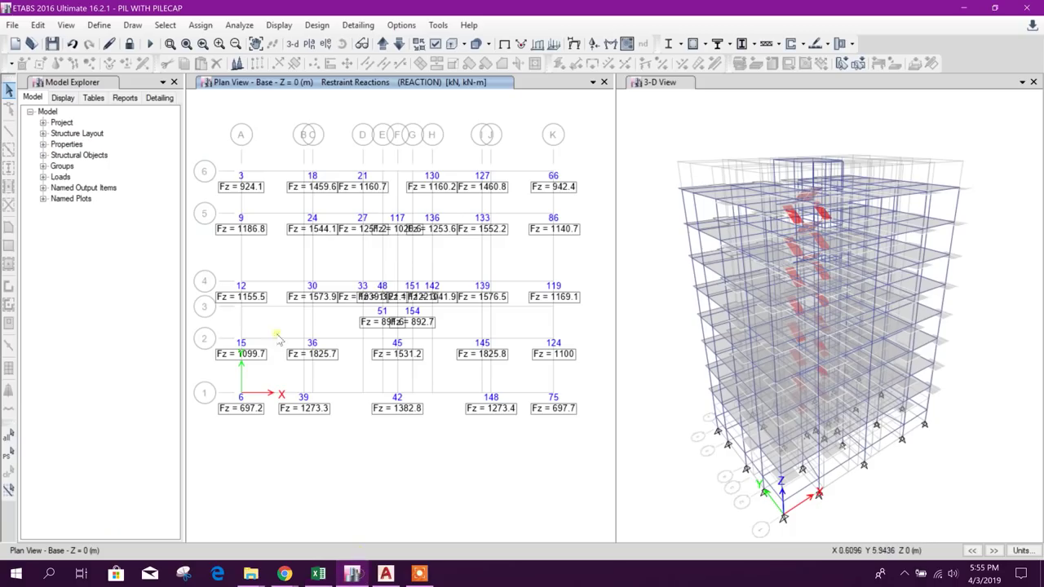
left_click(318, 574)
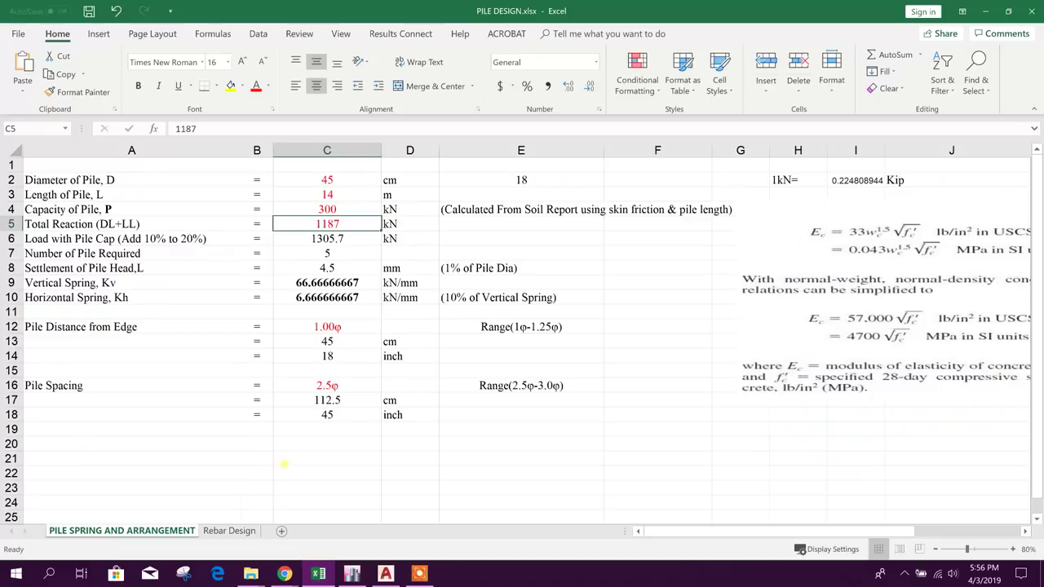
type("925")
key("Return")
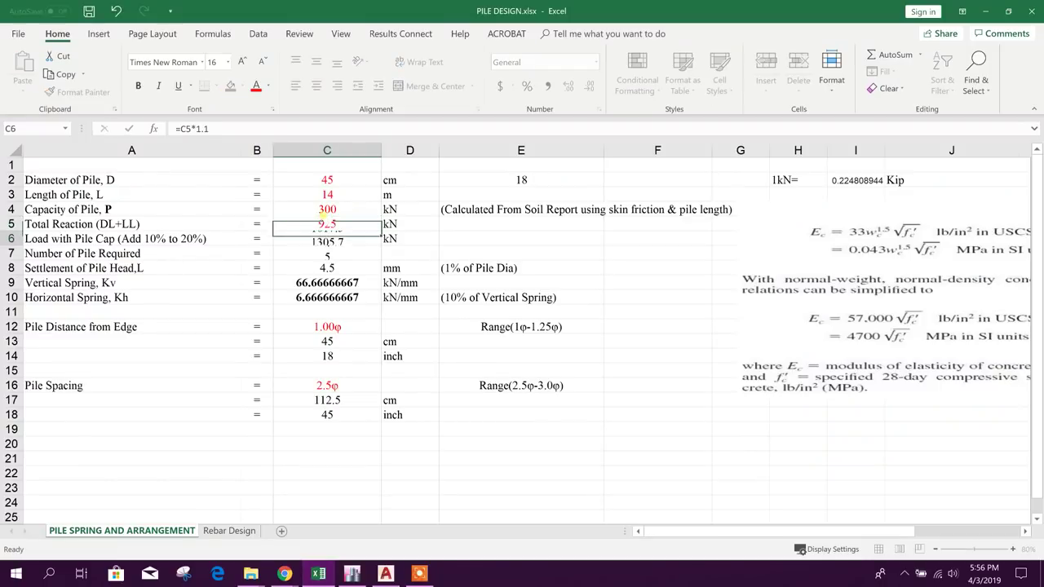
Examine the load with pile cap, the number of piles required and the pile head settlement calculation based on the pile diameter
left_click(105, 241)
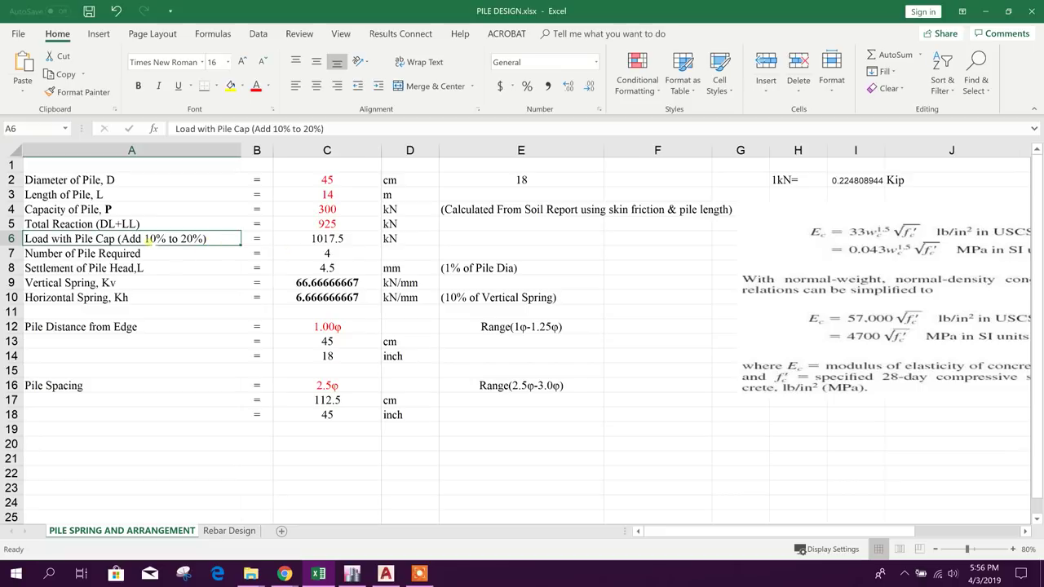
left_click(340, 239)
left_click(497, 268)
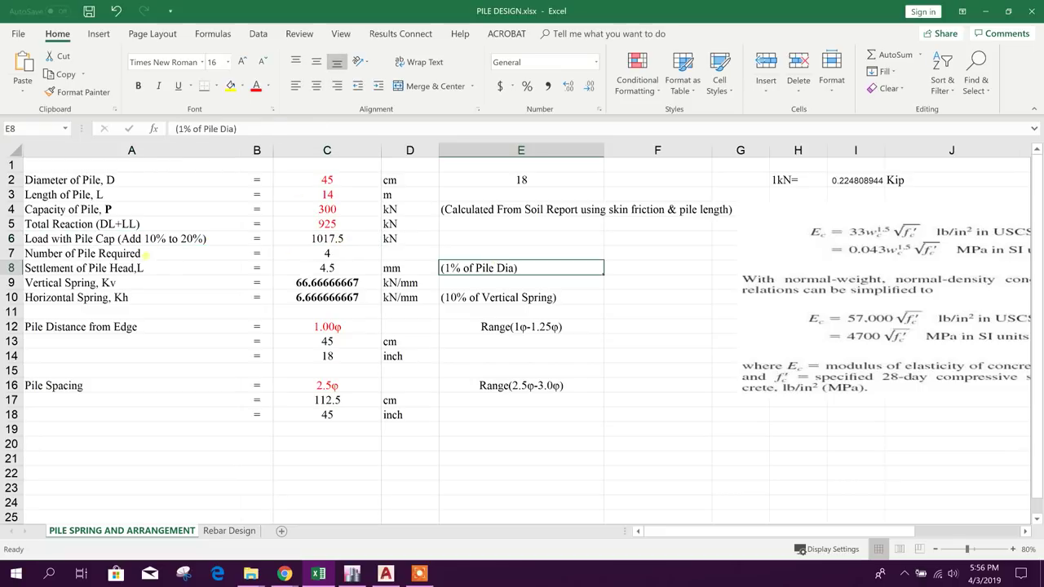
left_click(147, 256)
left_click(349, 251)
left_click(354, 245)
left_click(82, 258)
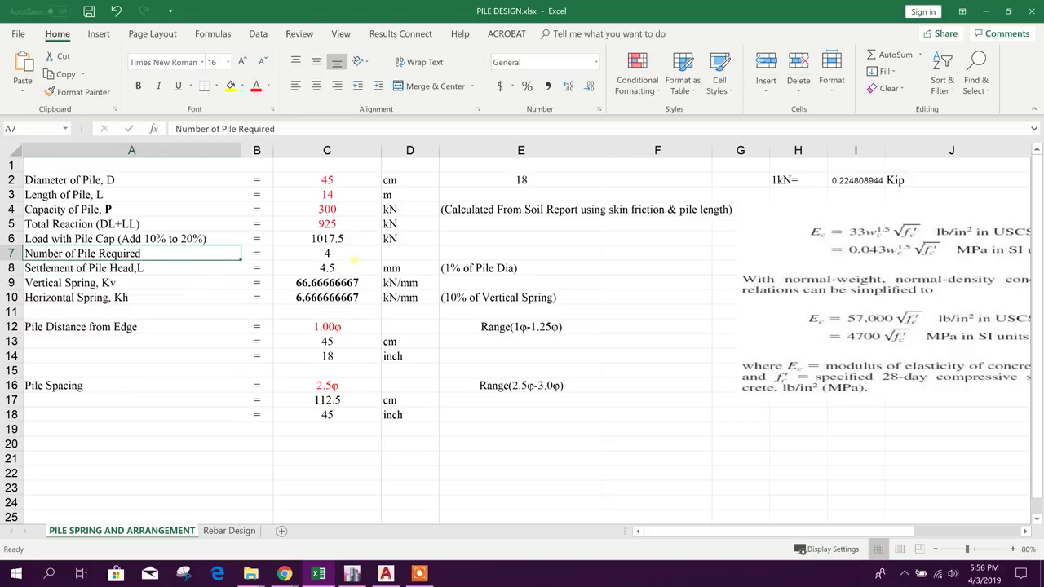
left_click(361, 260)
left_click(137, 270)
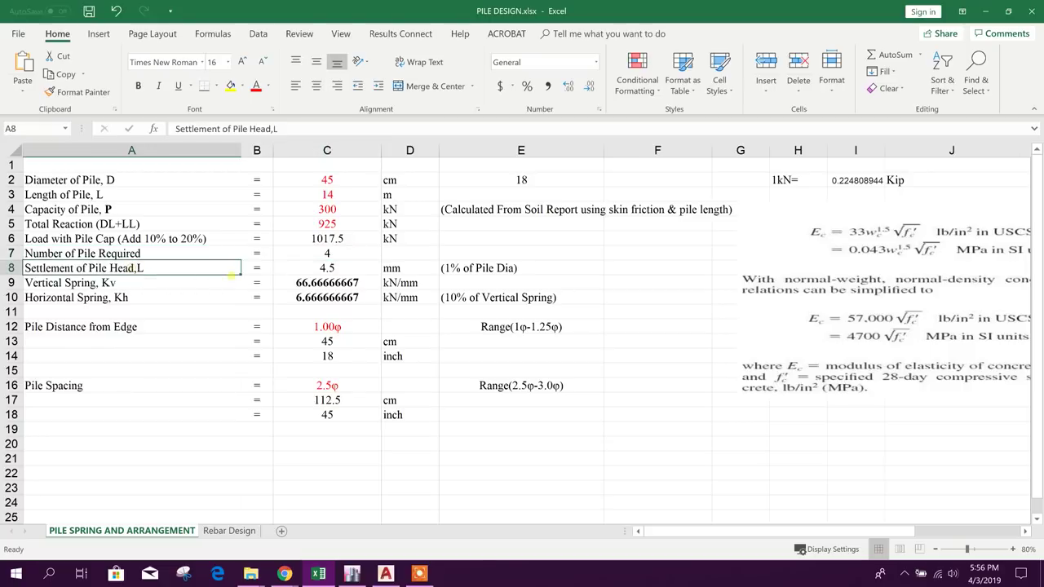
left_click(324, 270)
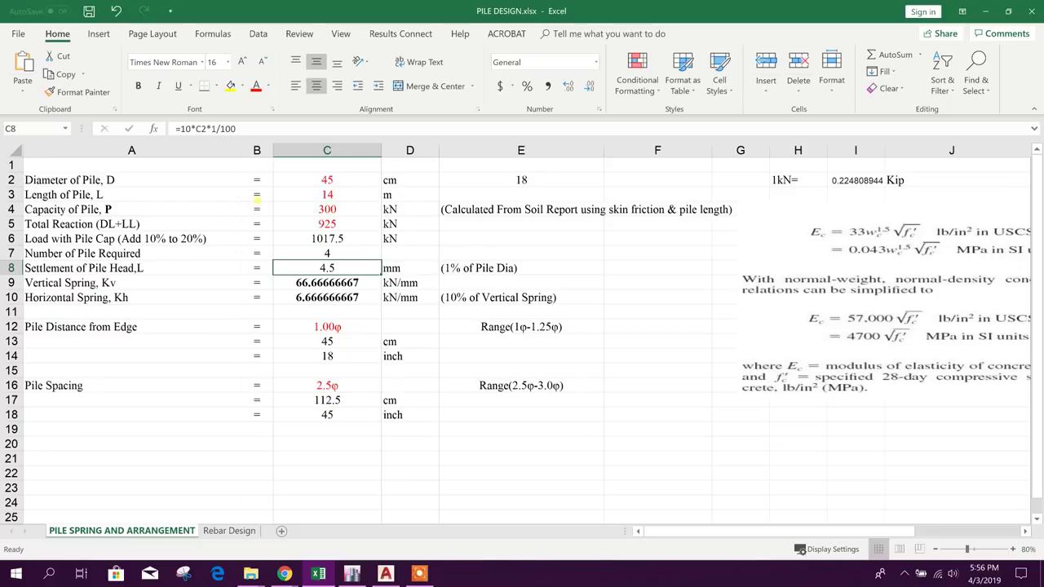
left_click(311, 181)
left_click(346, 267)
left_click(460, 270)
left_click(364, 272)
Format the Vertical Spring, Kv value to show two decimal places
left_click(367, 283)
left_click(122, 286)
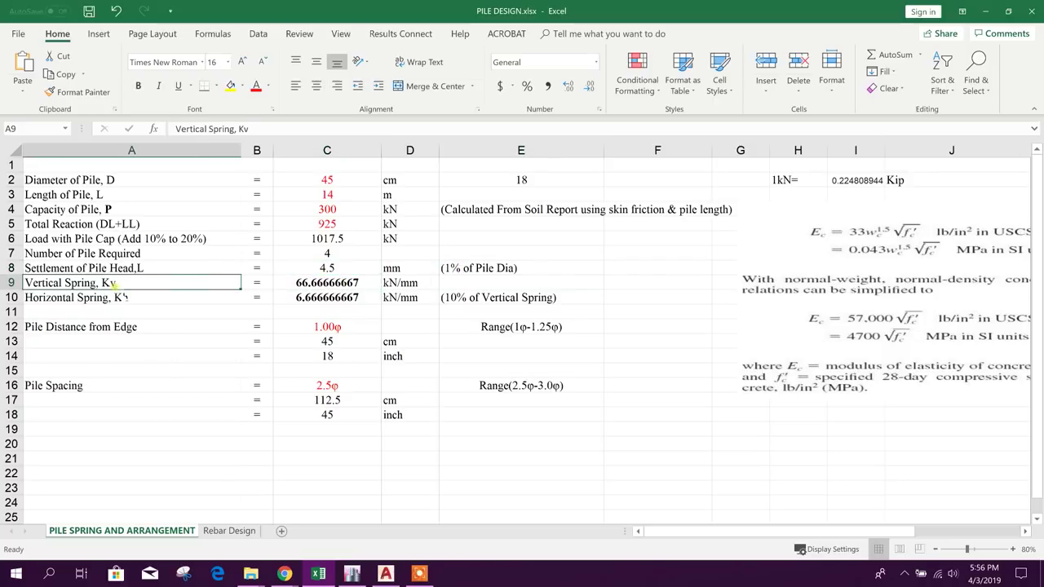
left_click(349, 279)
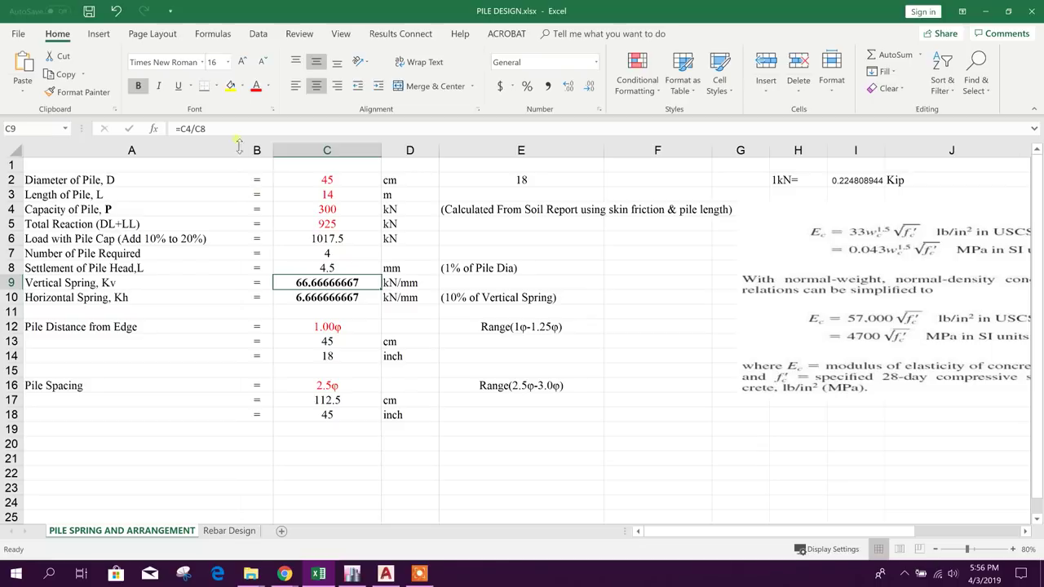
left_click(585, 86)
left_click(585, 87)
left_click(584, 86)
left_click(585, 87)
left_click(584, 87)
left_click(585, 86)
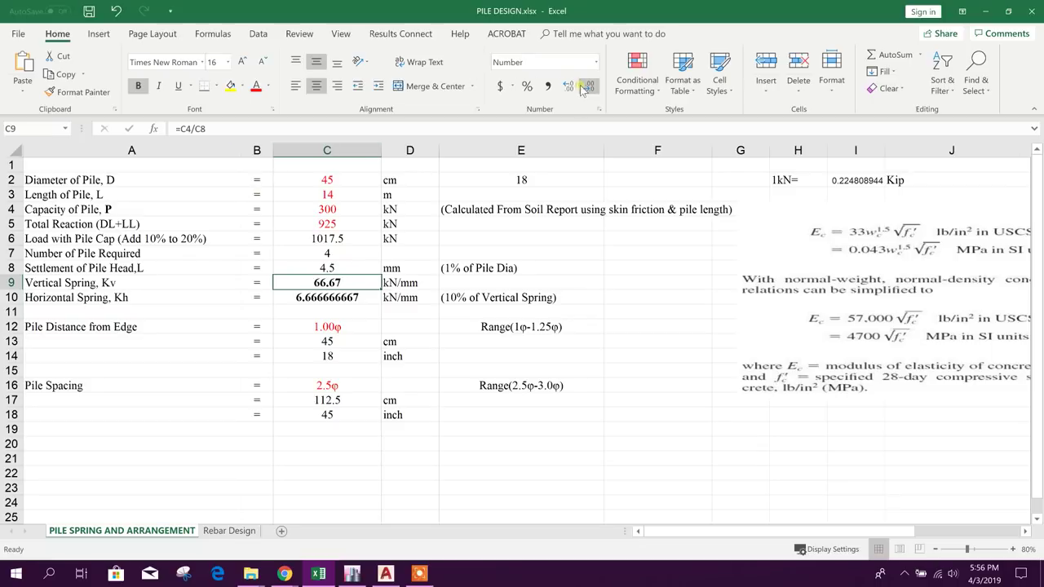
Format the Horizontal Spring, Kh value to show two decimal places
left_click(340, 298)
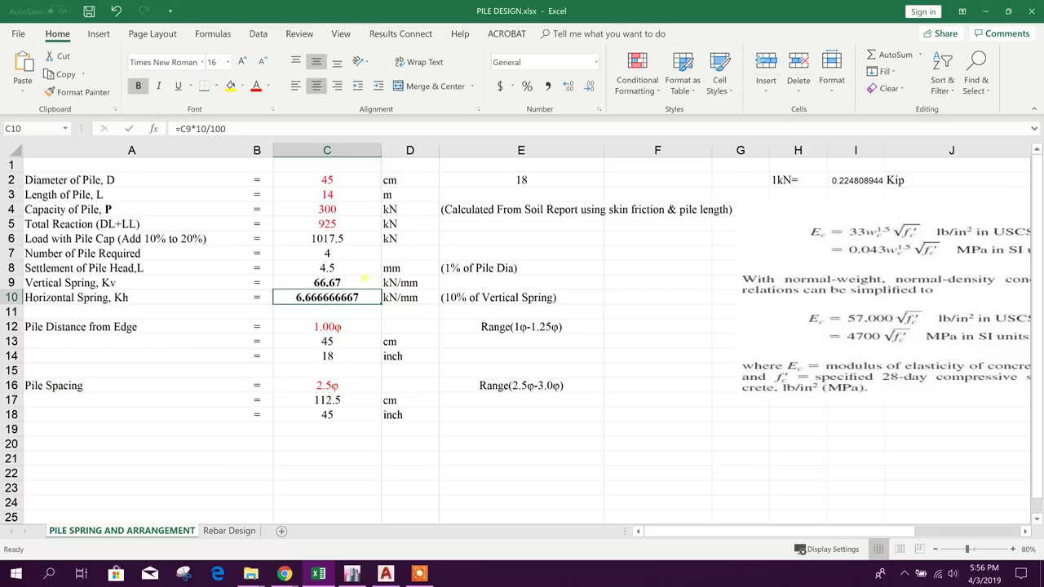
left_click(356, 282)
left_click(347, 268)
left_click(337, 298)
left_click(589, 86)
left_click(589, 87)
left_click(589, 87)
left_click(589, 86)
left_click(588, 87)
left_click(589, 86)
left_click(589, 87)
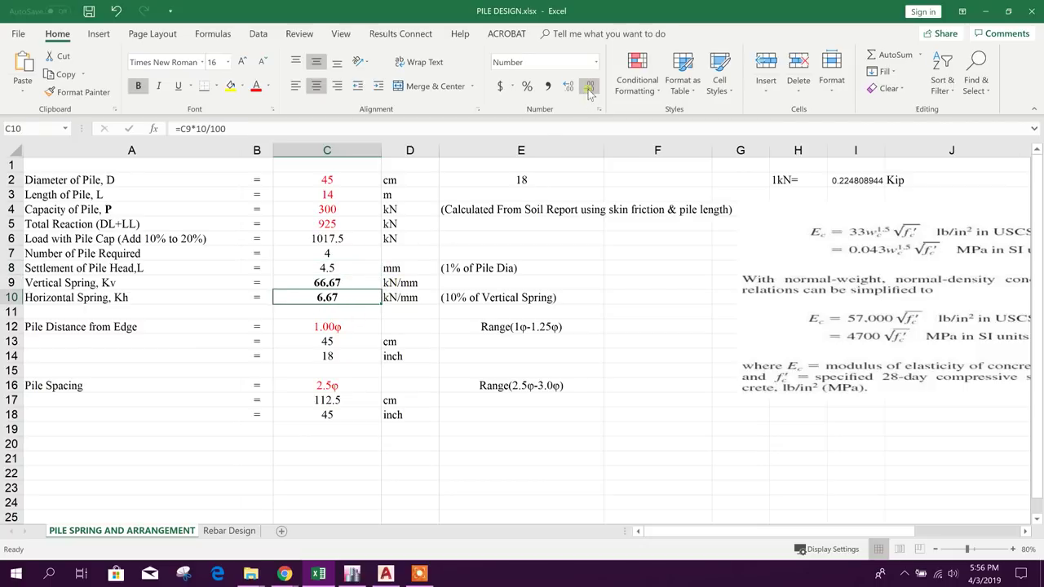
Examine the horizontal spring, pile distance from edge and pile spacing rows, including the edge distance range and the cm and inch values
left_click(408, 298)
left_click(496, 302)
left_click(118, 300)
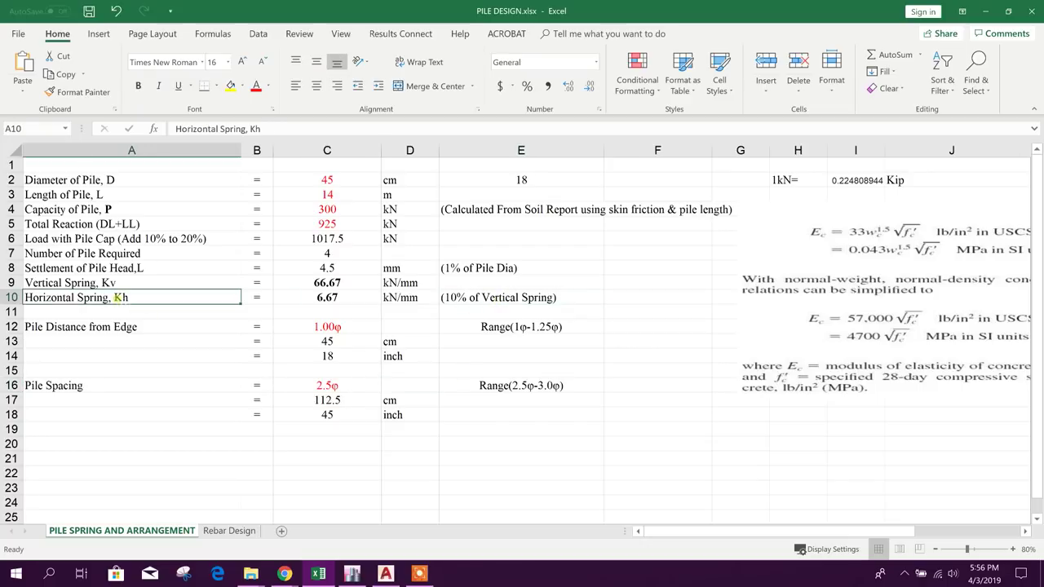
left_click(326, 298)
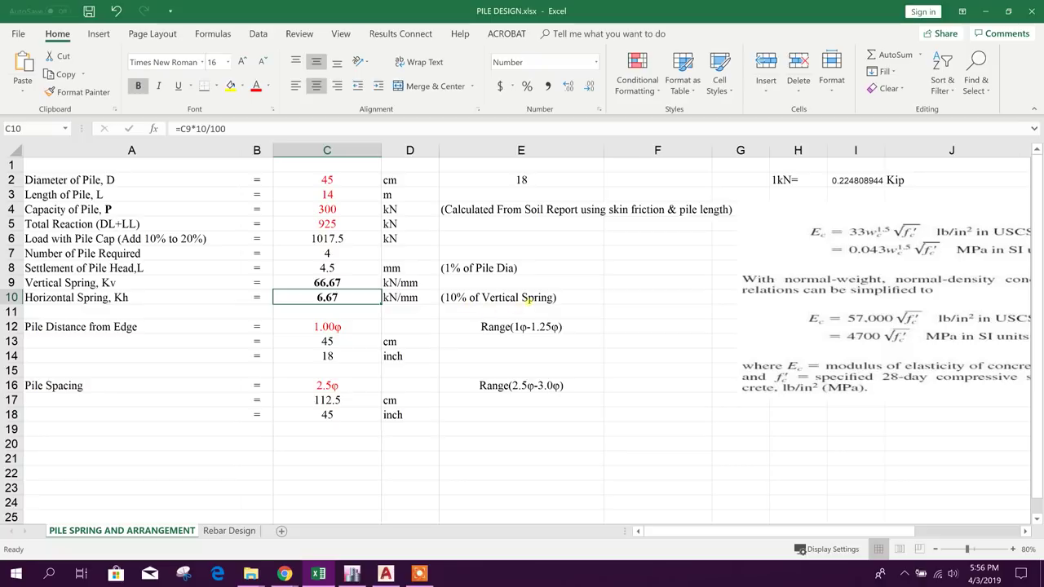
left_click(155, 327)
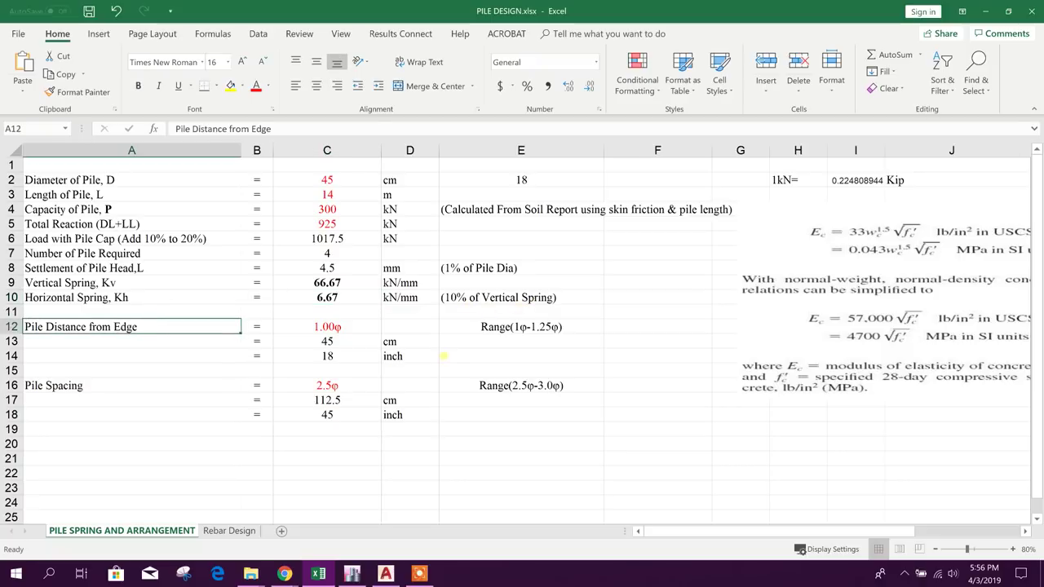
left_click(362, 328)
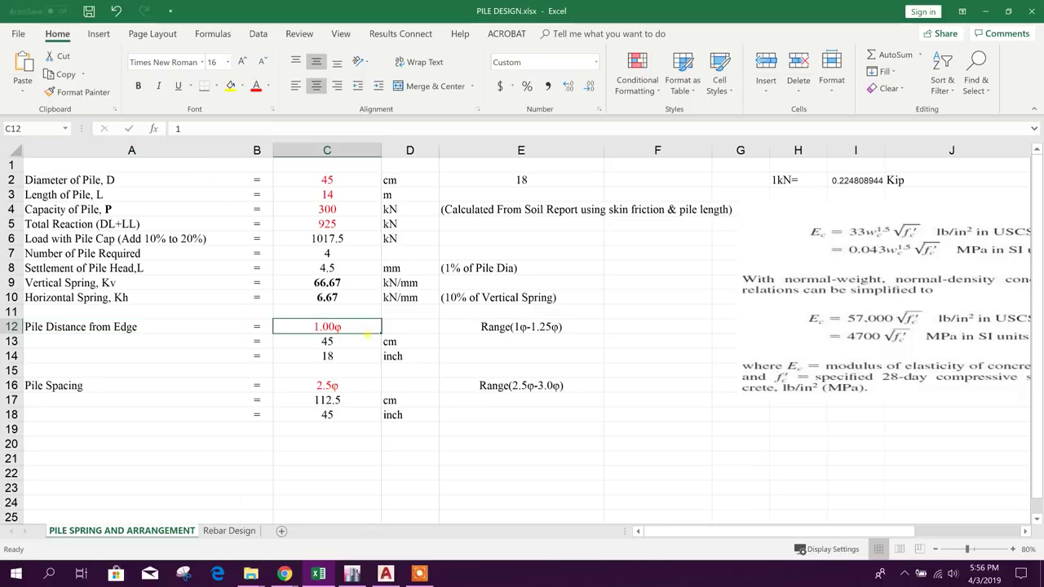
left_click(344, 342)
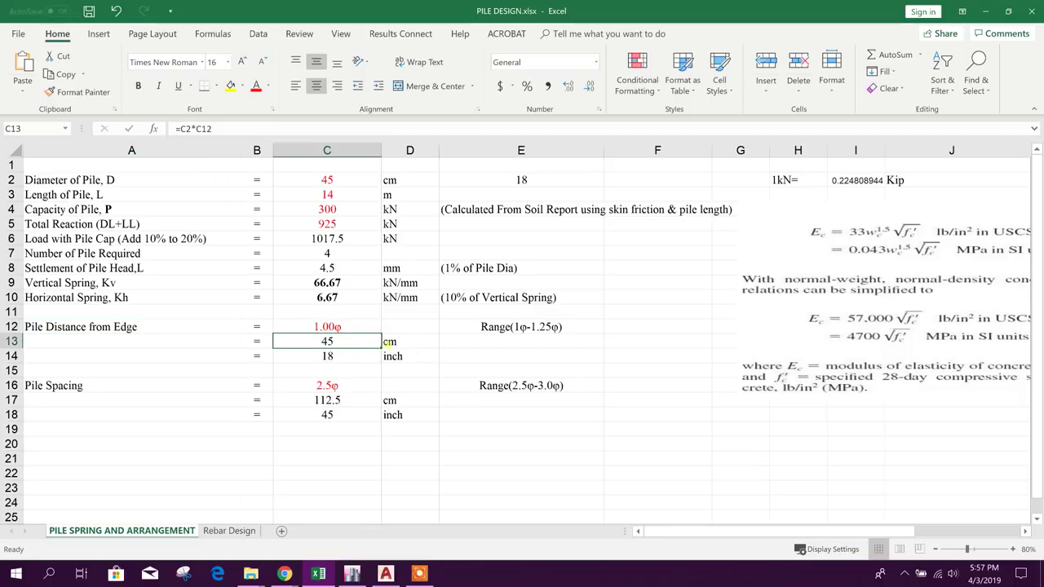
left_click(506, 329)
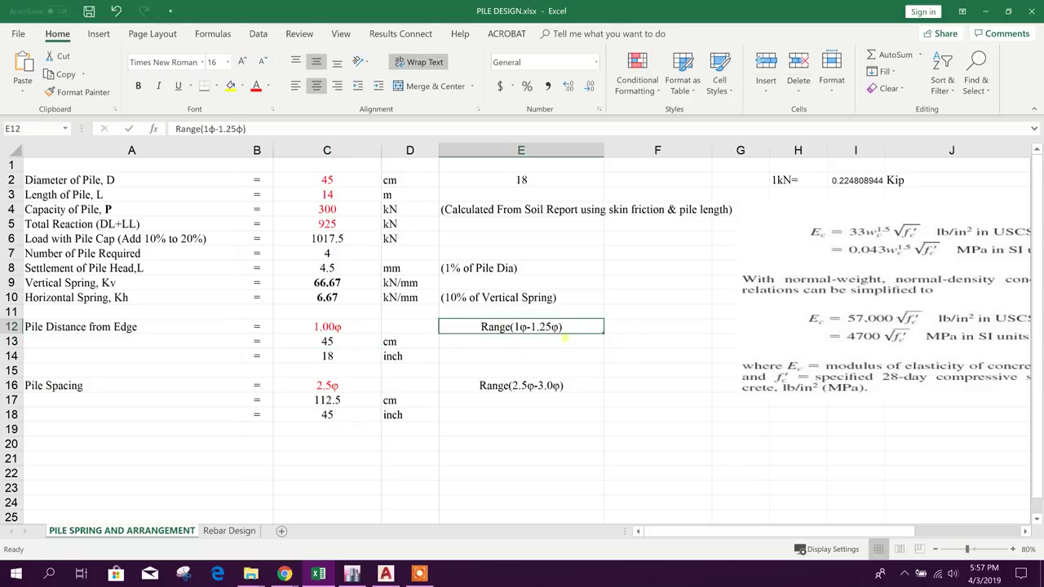
left_click(338, 343)
left_click(347, 356)
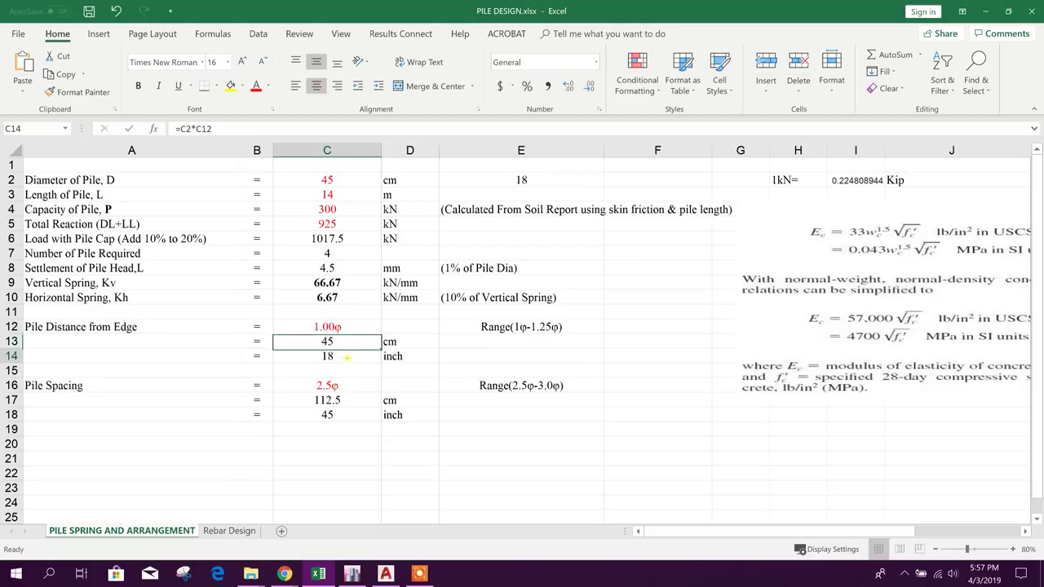
left_click(97, 393)
left_click(330, 386)
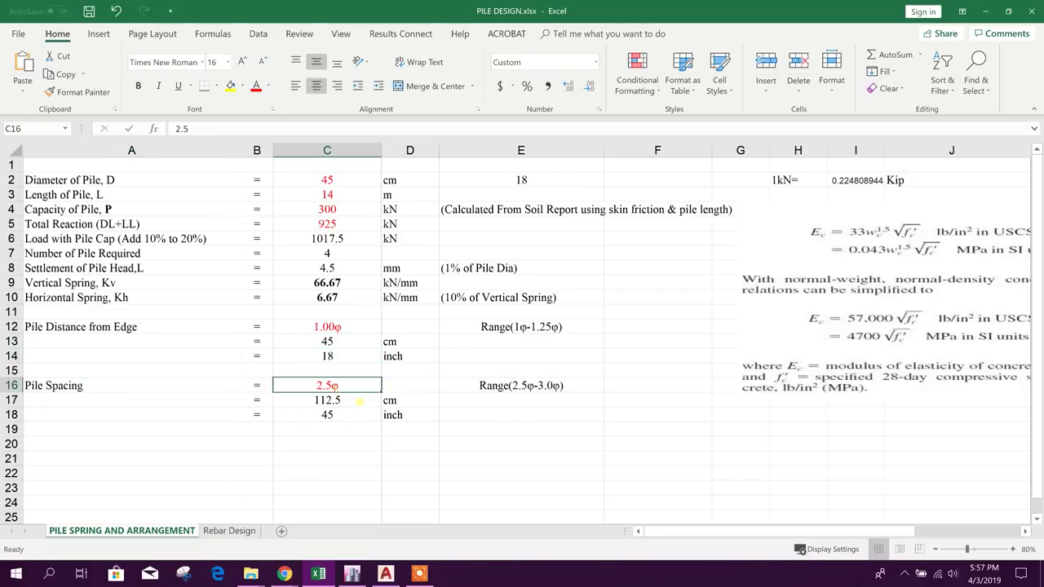
left_click(335, 400)
key("Down")
key("Down")
key("Up")
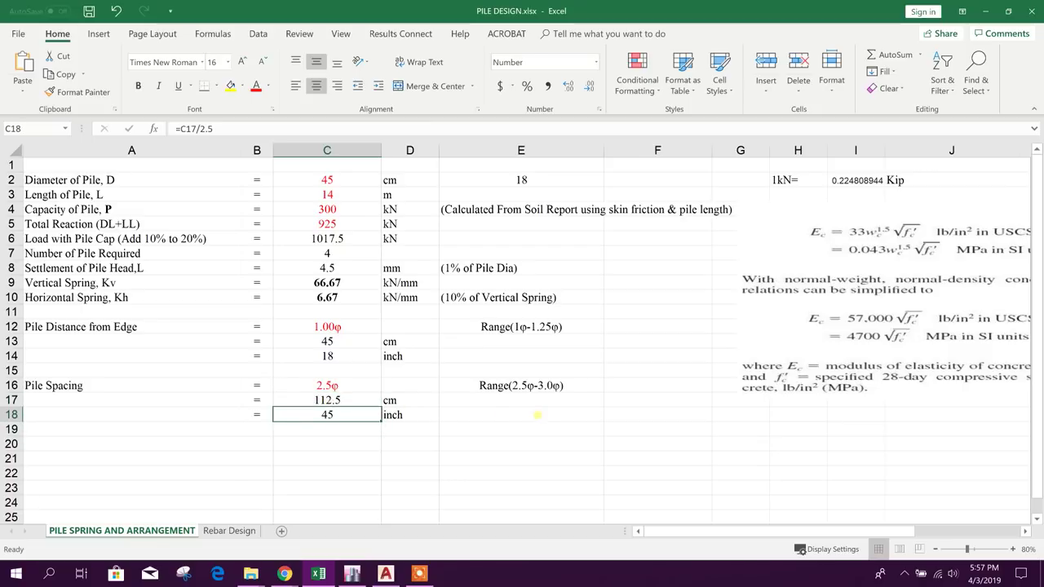
Examine the formula that calculates the pile spacing in centimetres from the pile diameter and spacing factor
key("Up")
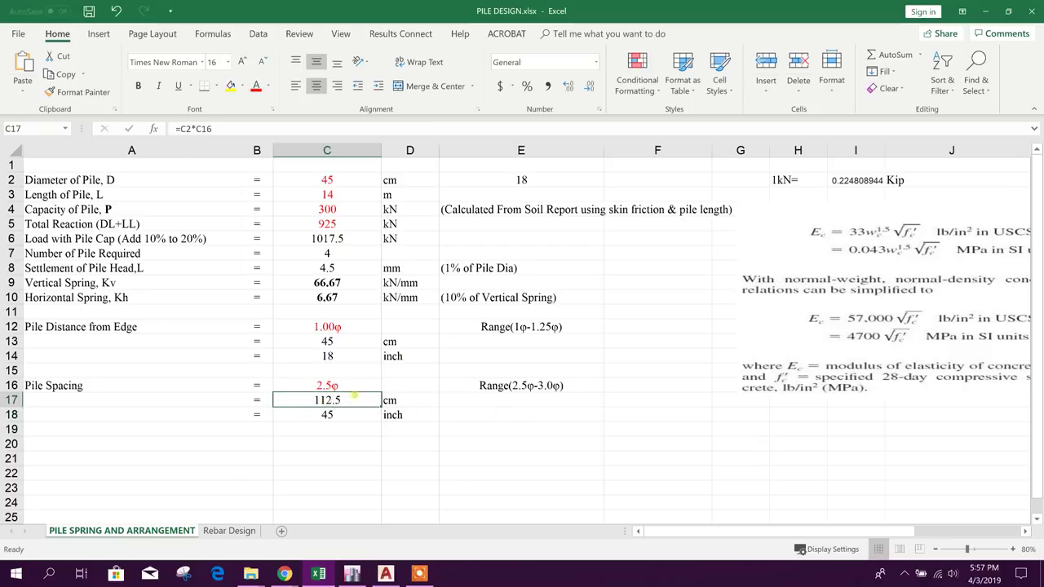
left_click(251, 130)
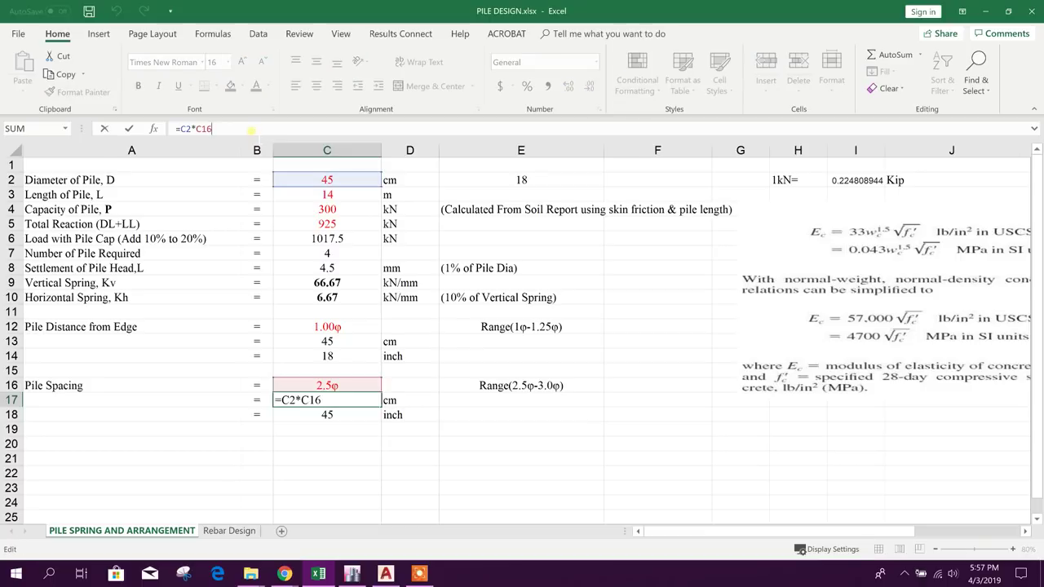
key("Return")
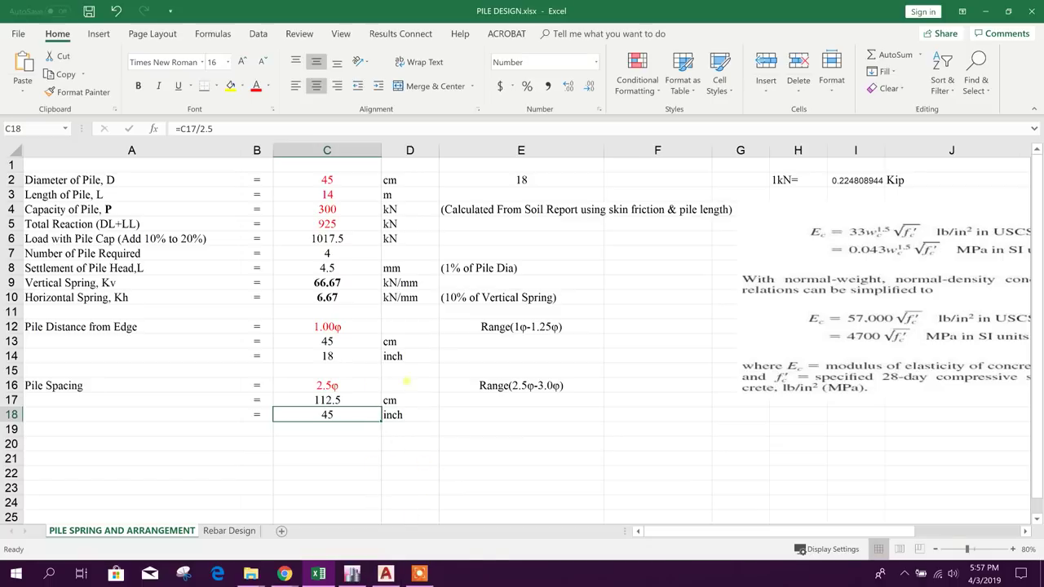
Switch to the PILE CAP drawing in AutoCAD and examine the three-pile and four-pile cap layouts
left_click(386, 573)
scroll(381, 327, "down", 5)
scroll(350, 326, "up", 5)
scroll(380, 357, "down", 3)
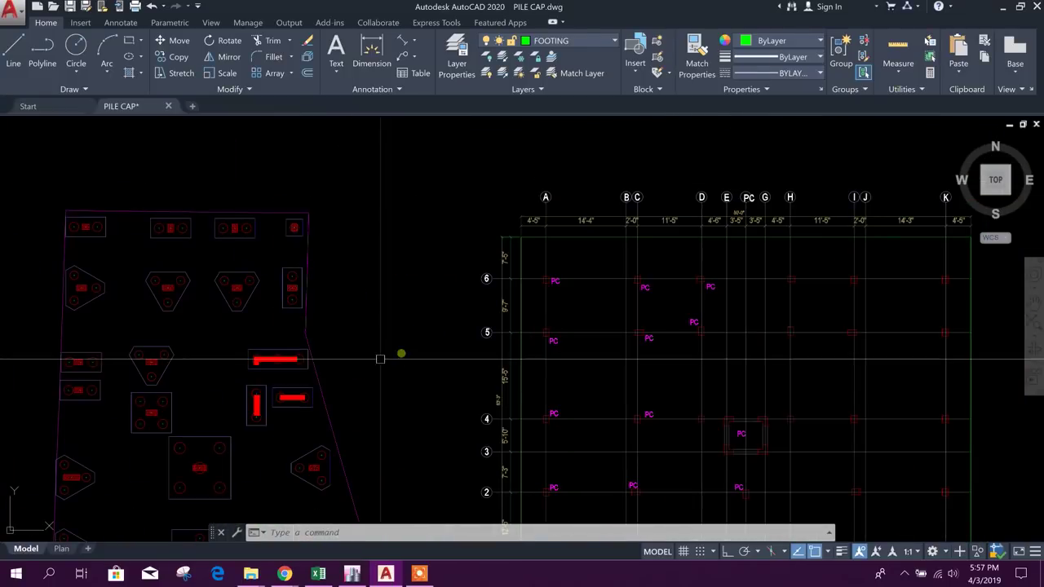
scroll(179, 368, "up", 4)
left_click(137, 342)
scroll(203, 350, "down", 1)
scroll(184, 385, "up", 4)
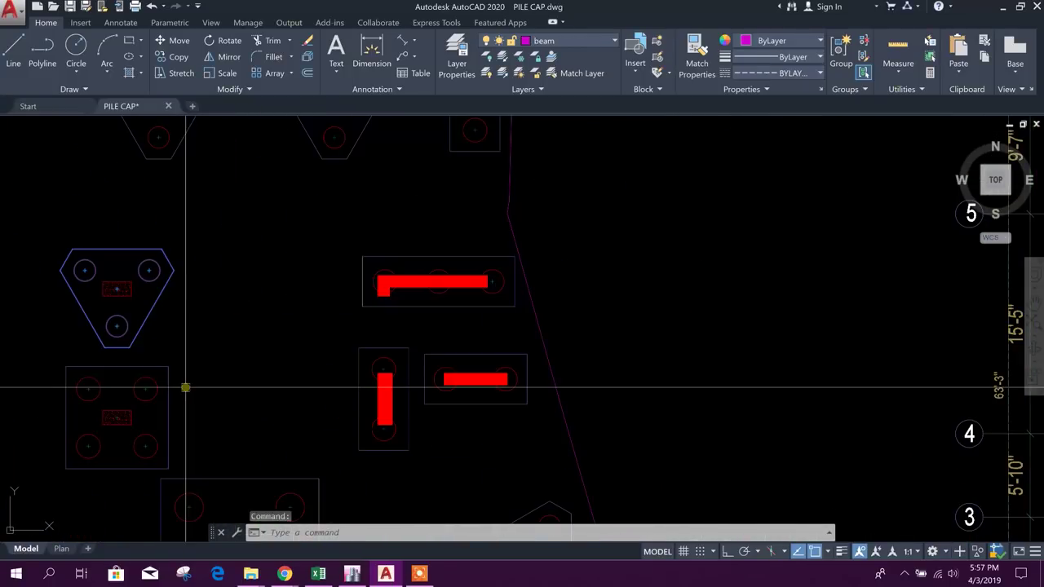
key("Escape")
Copy the four-pile cap by its centre point to the empty area above the grid plan near grid A
left_click(169, 387)
left_click(178, 57)
left_click(116, 418)
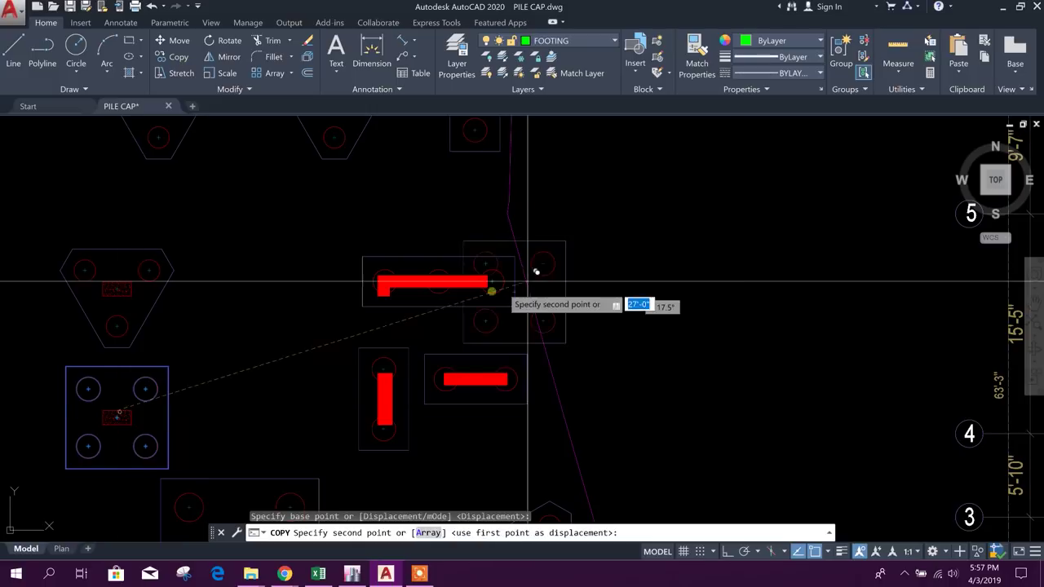
scroll(500, 287, "down", 2)
middle_click_drag(436, 408, 361, 463)
scroll(399, 276, "up", 4)
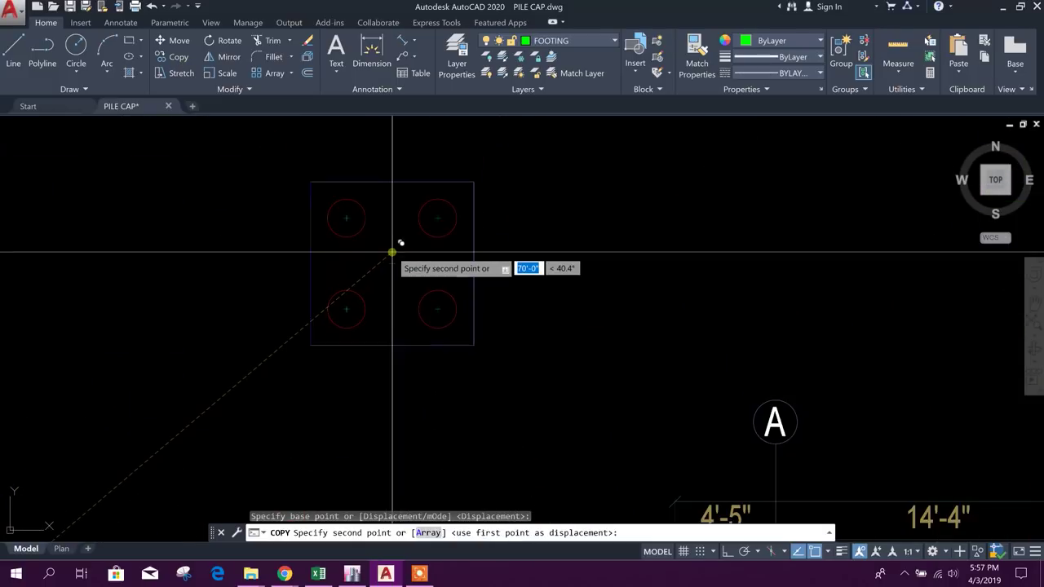
left_click(404, 260)
key("Escape")
Explode the copied four-pile cap into separate objects
left_click(485, 271)
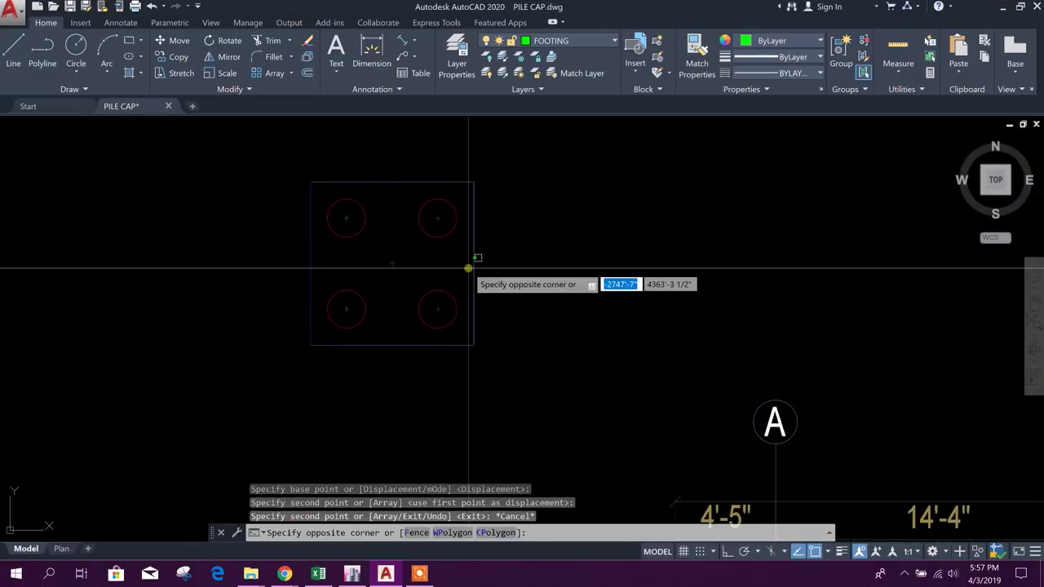
left_click(449, 329)
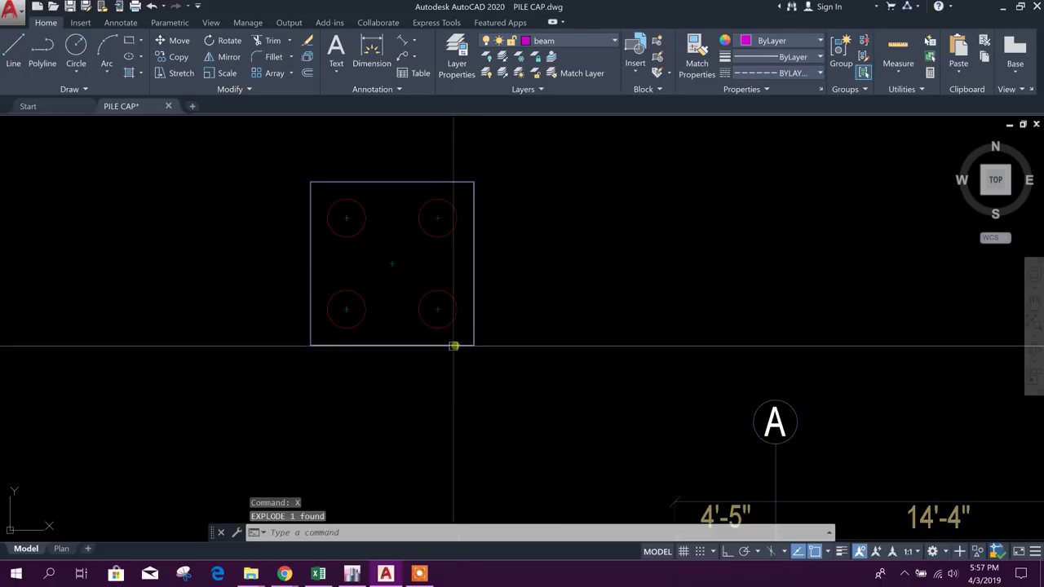
type("x")
key("Return")
key("Escape")
Copy the exploded cap's upper-left pile circle with its centre mark to the empty space beside the cap
middle_click_drag(404, 243, 403, 275)
scroll(342, 261, "up", 2)
scroll(397, 291, "down", 2)
scroll(412, 271, "up", 4)
scroll(412, 272, "down", 4)
scroll(408, 285, "up", 4)
scroll(375, 291, "down", 2)
left_click(302, 221)
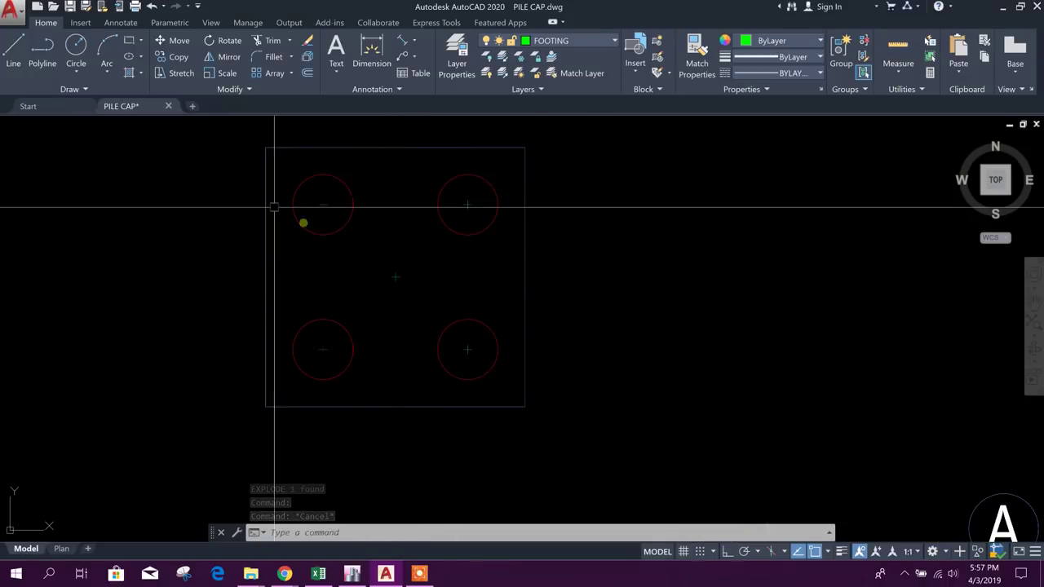
left_click(308, 171)
left_click(181, 66)
scroll(302, 204, "down", 2)
left_click(303, 205)
scroll(337, 297, "down", 2)
scroll(420, 261, "up", 5)
key("Escape")
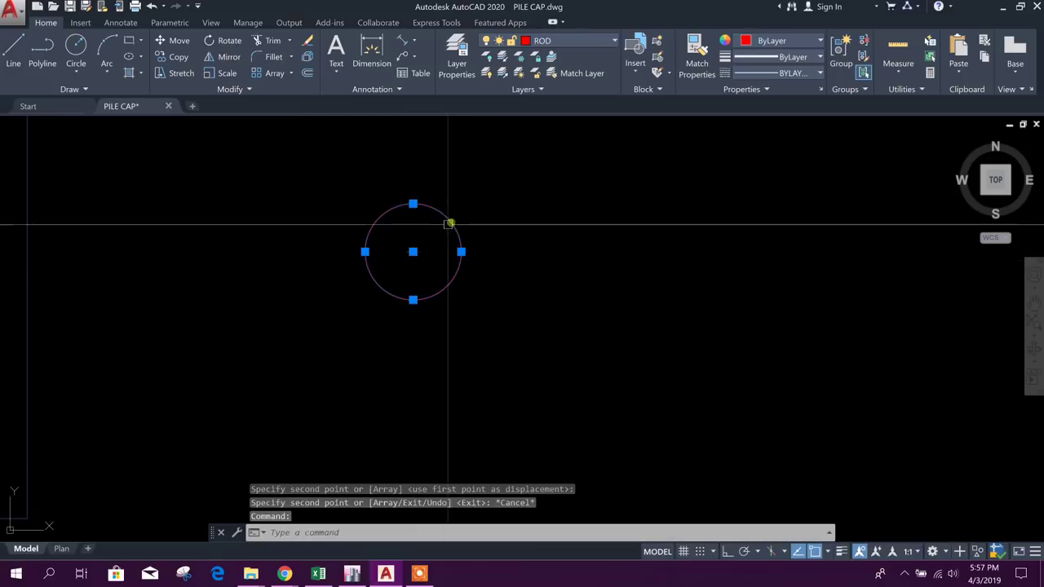
key("Escape")
key("Escape")
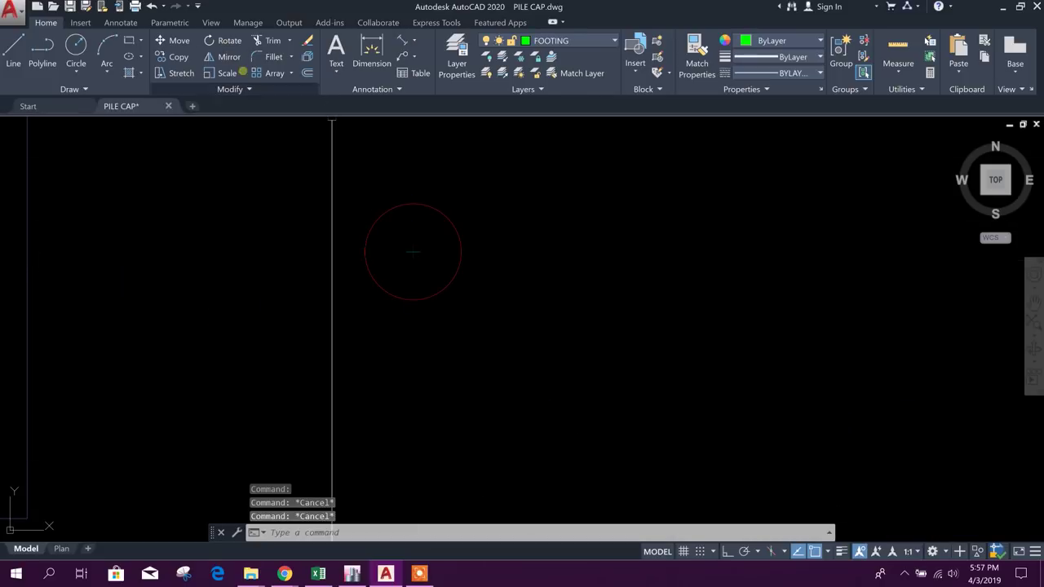
Erase the copied pile circle and keep its centre mark
left_click(444, 214)
key("Delete")
scroll(399, 269, "up", 2)
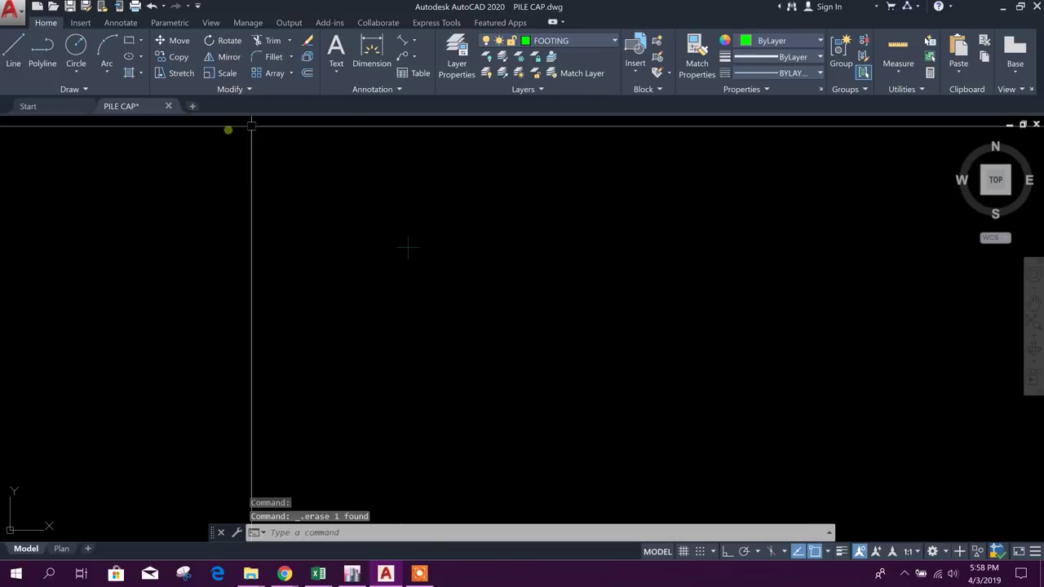
key("Escape")
left_click(408, 247)
key("Escape")
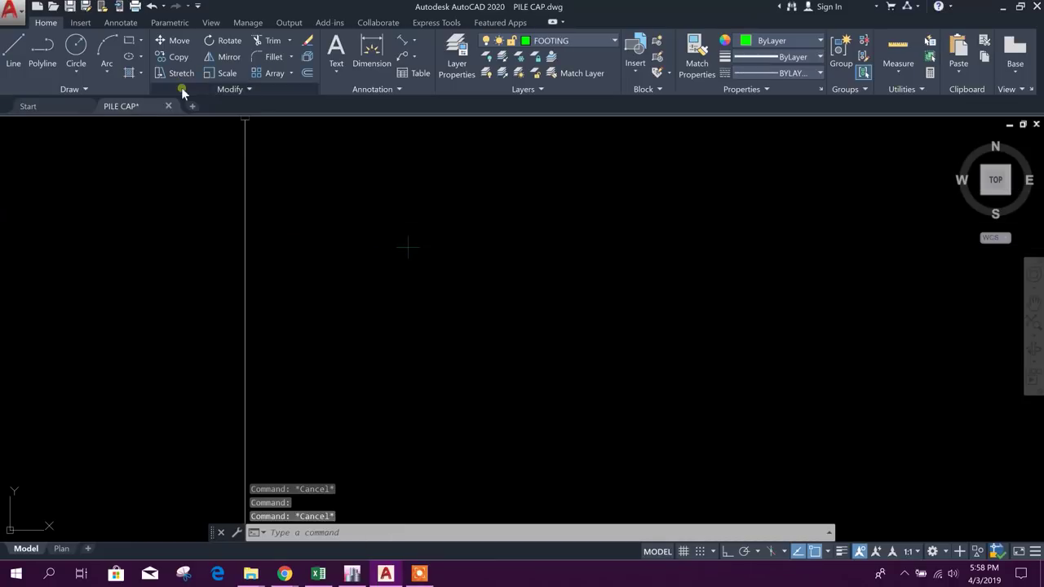
Draw a circle with a 9-inch radius centred on the remaining centre mark
left_click(76, 49)
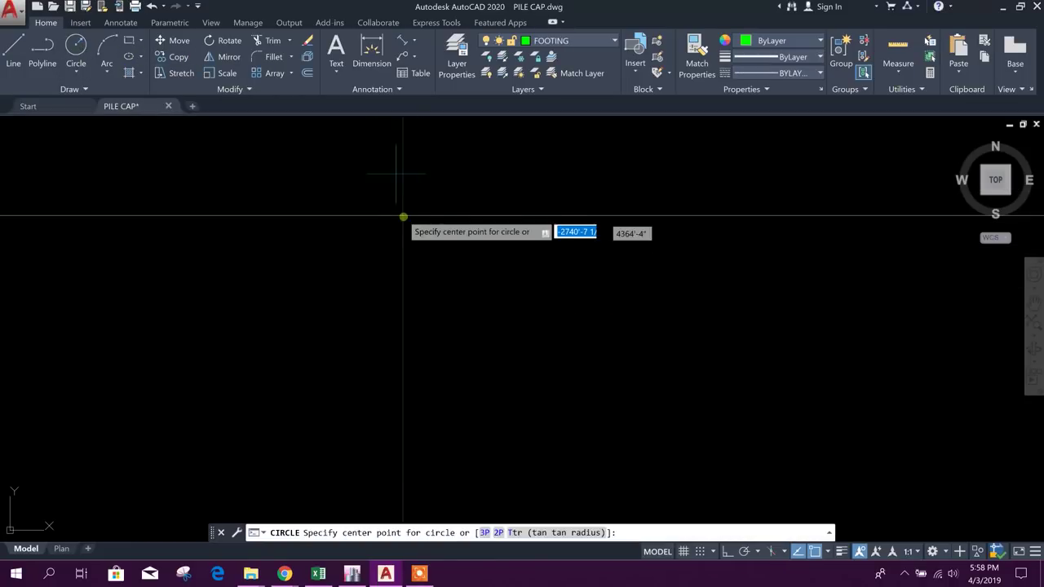
left_click(393, 176)
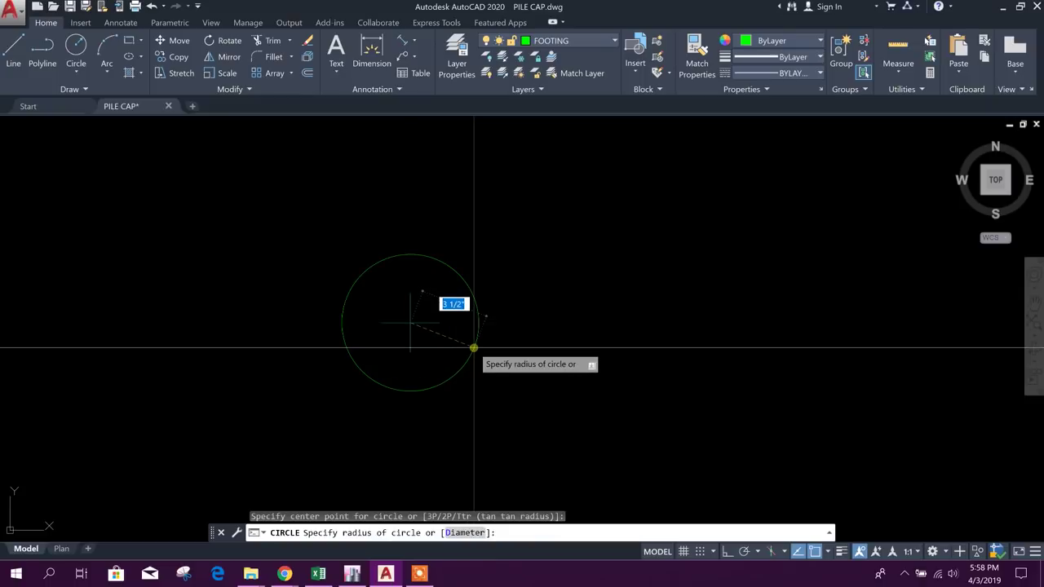
type("9")
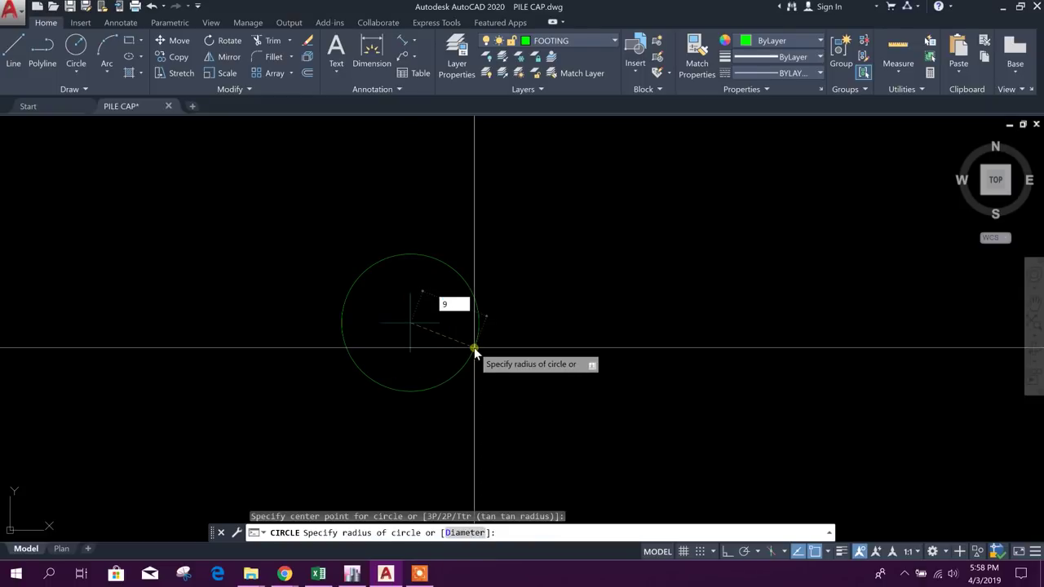
key("Return")
key("Escape")
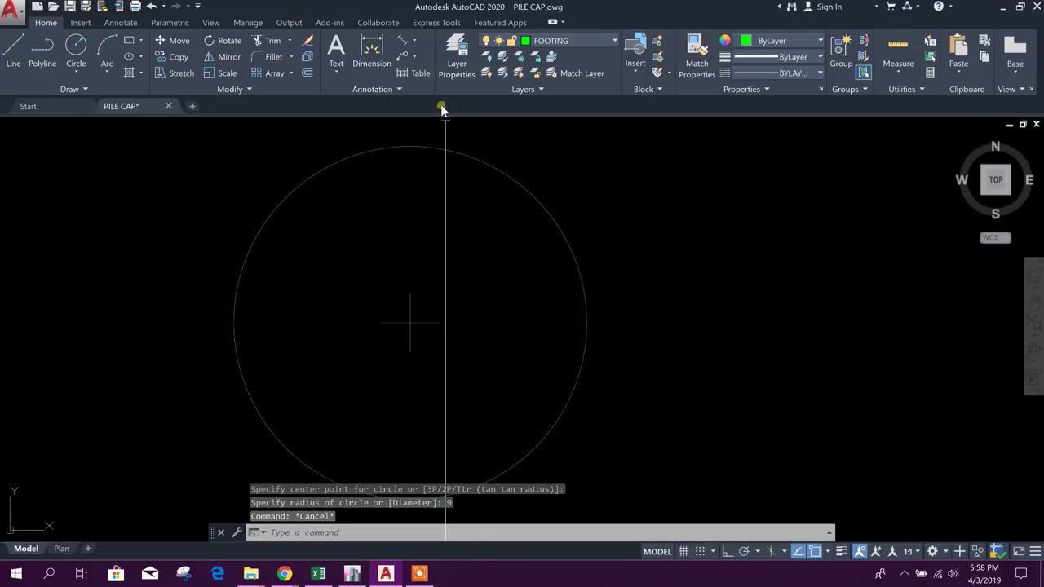
Check the new circle's diameter with an aligned dimension without placing it
left_click(402, 48)
key("Return")
left_click(233, 320)
key("Escape")
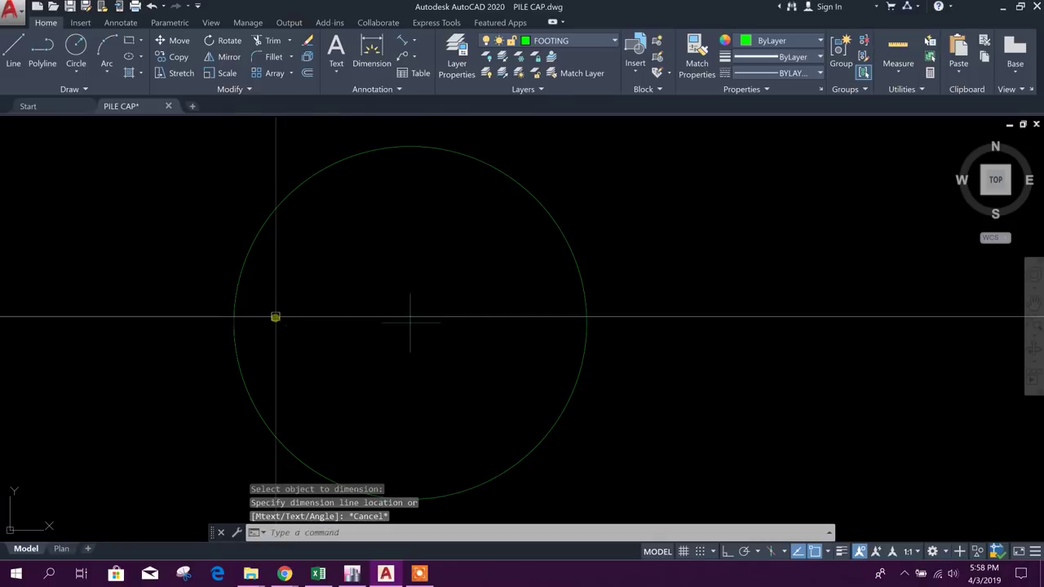
scroll(281, 310, "down", 2)
left_click(402, 41)
key("Return")
left_click(350, 226)
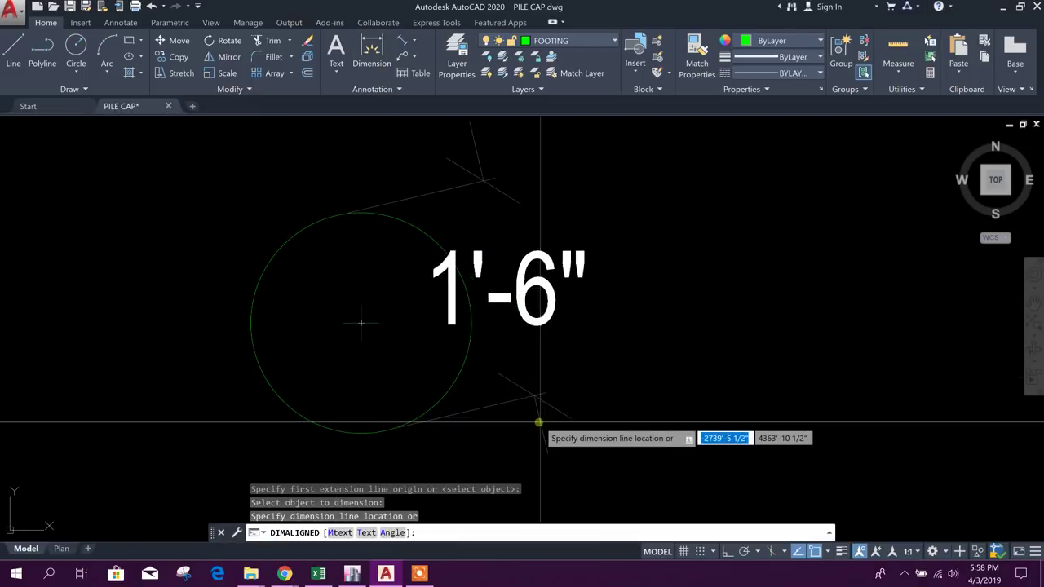
middle_click_drag(543, 396, 522, 377)
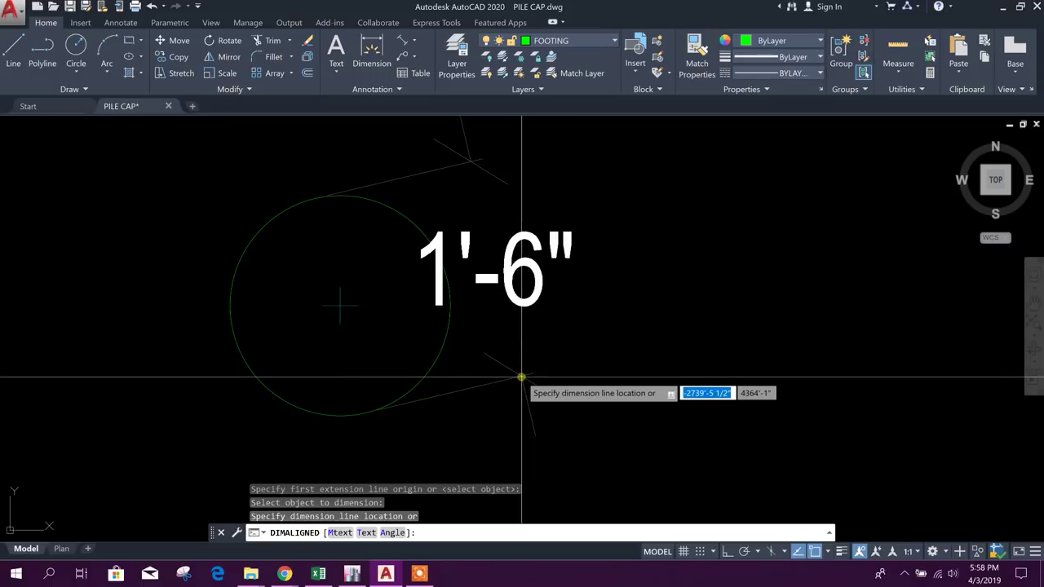
key("Escape")
middle_click_drag(520, 374, 492, 345)
scroll(495, 343, "down", 2)
scroll(492, 341, "up", 2)
left_click(513, 341)
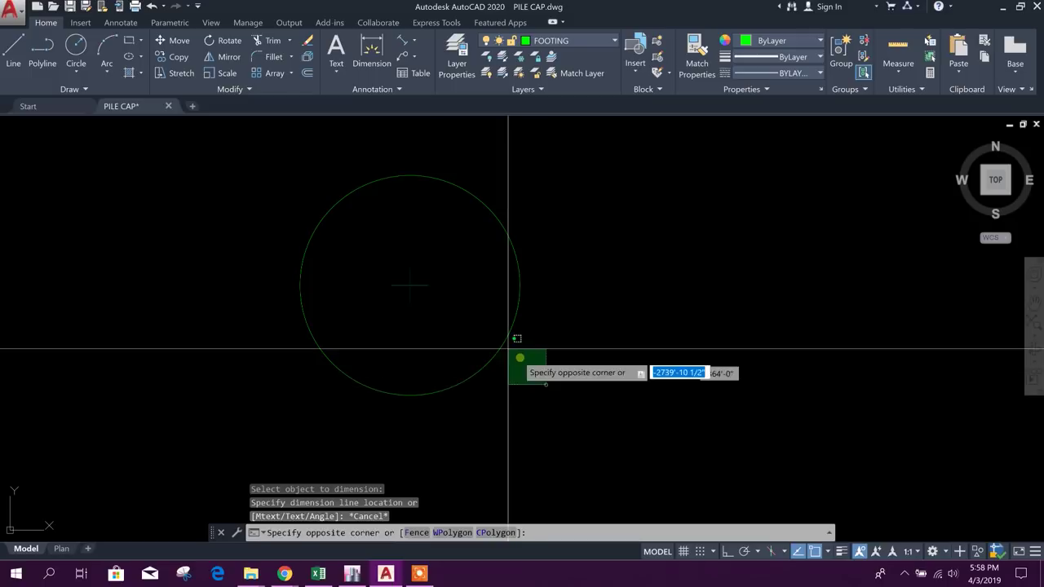
key("Escape")
Match the new circle's properties to those of the red pile circle in the neighbouring cap
scroll(492, 308, "down", 3)
left_click(694, 63)
scroll(263, 259, "down", 2)
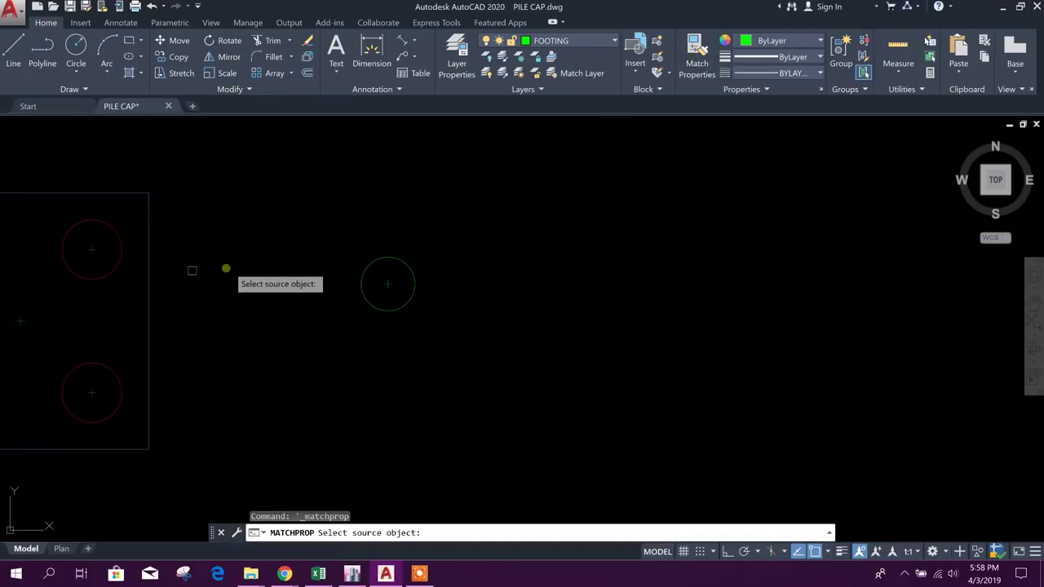
left_click(117, 239)
left_click(401, 256)
key("Escape")
Copy the pile circle with its centre mark 45 inches horizontally with Ortho on
scroll(417, 278, "up", 4)
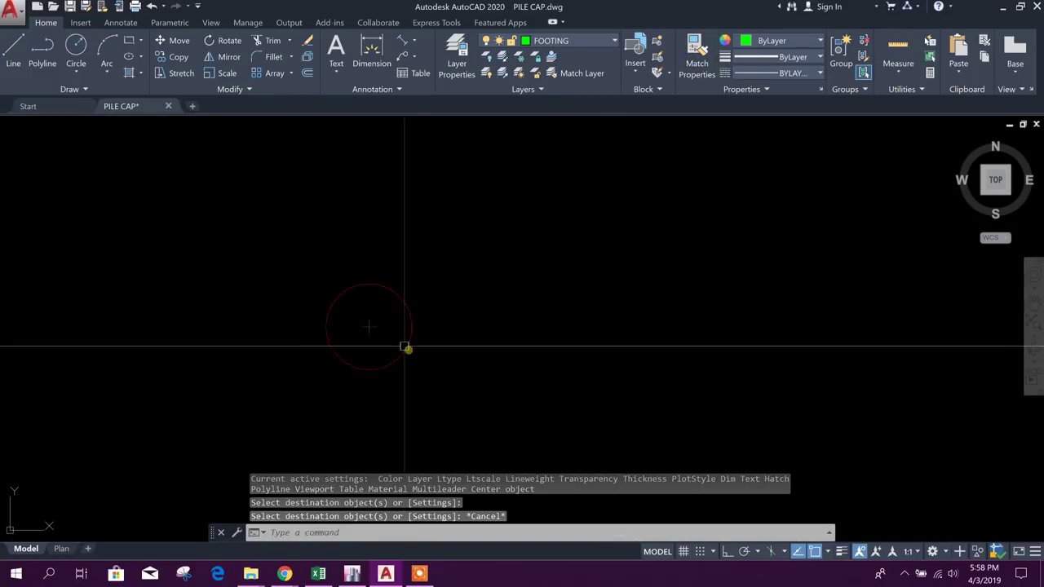
left_click(452, 391)
left_click(253, 170)
scroll(408, 304, "down", 4)
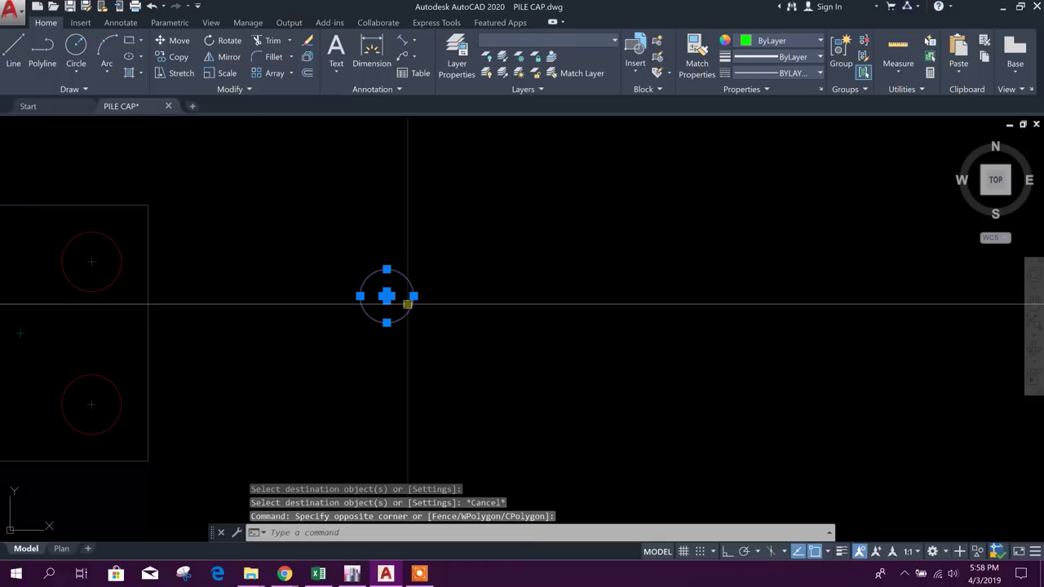
left_click(178, 56)
scroll(420, 285, "up", 4)
left_click(308, 334)
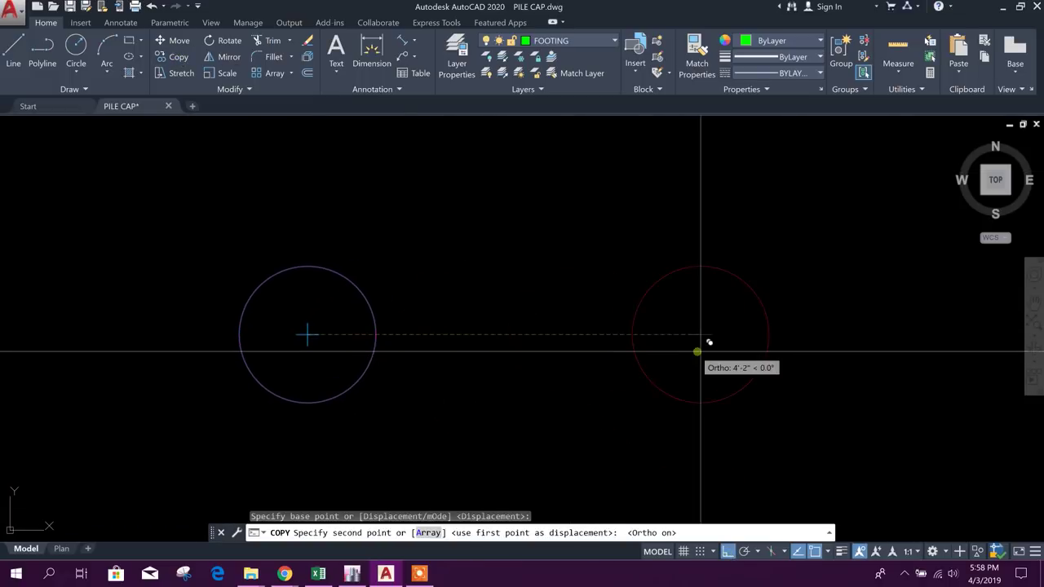
scroll(589, 338, "down", 2)
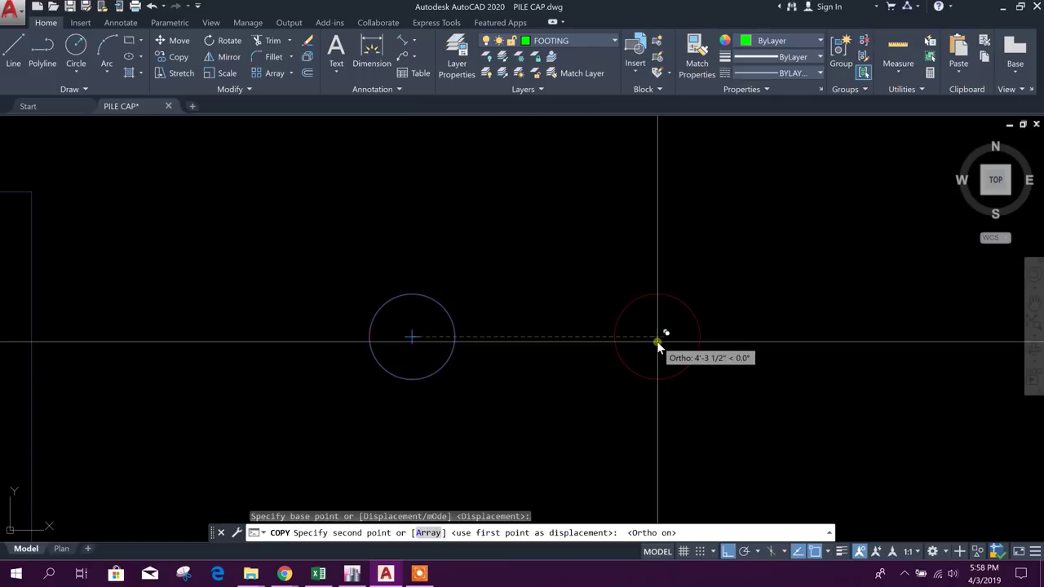
type("45")
key("Return")
key("Escape")
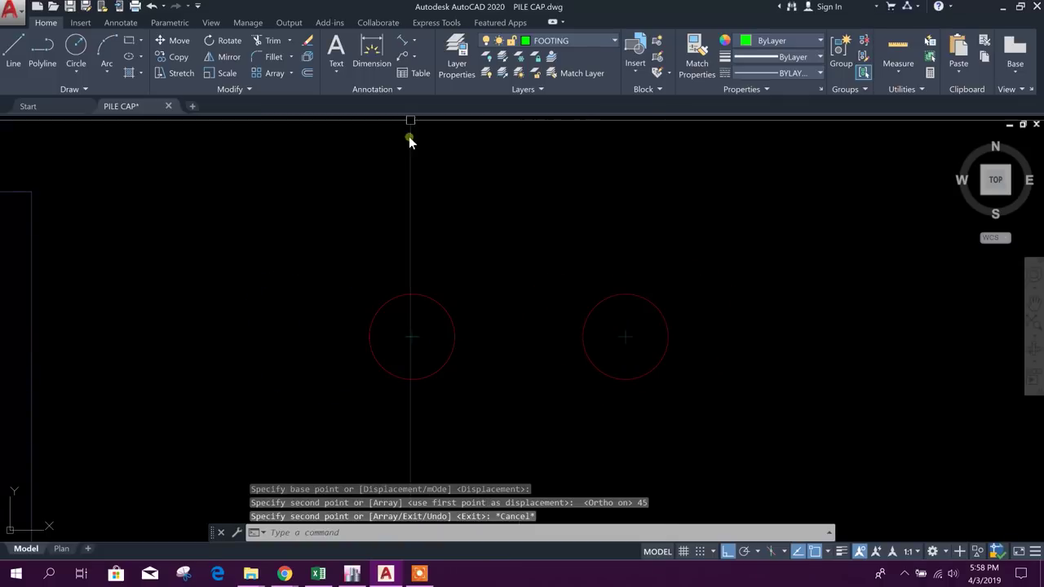
Check the centre-to-centre spacing of the two piles with an aligned dimension without placing it
left_click(406, 49)
left_click(411, 337)
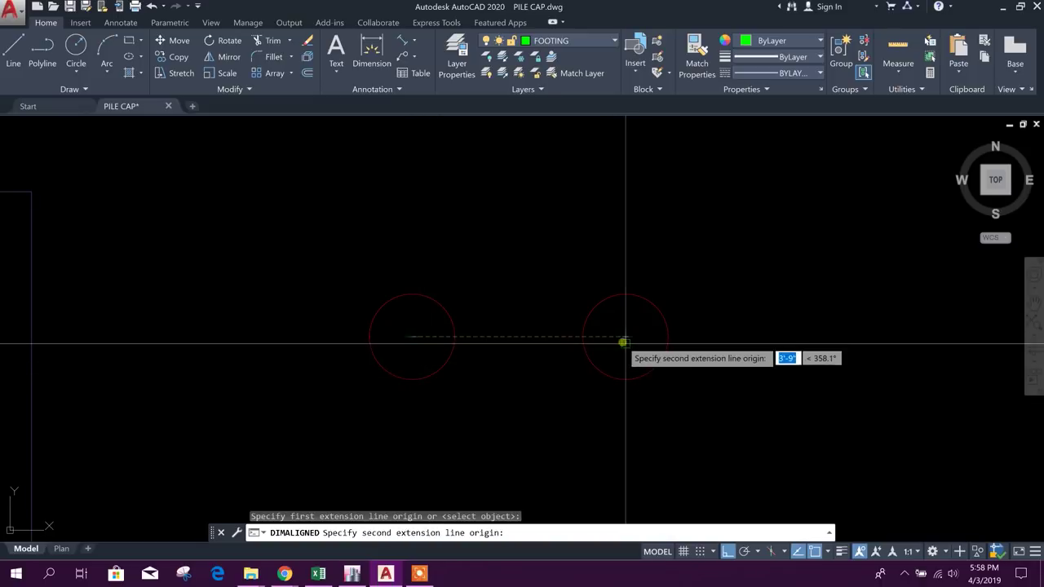
left_click(624, 343)
scroll(510, 254, "up", 4)
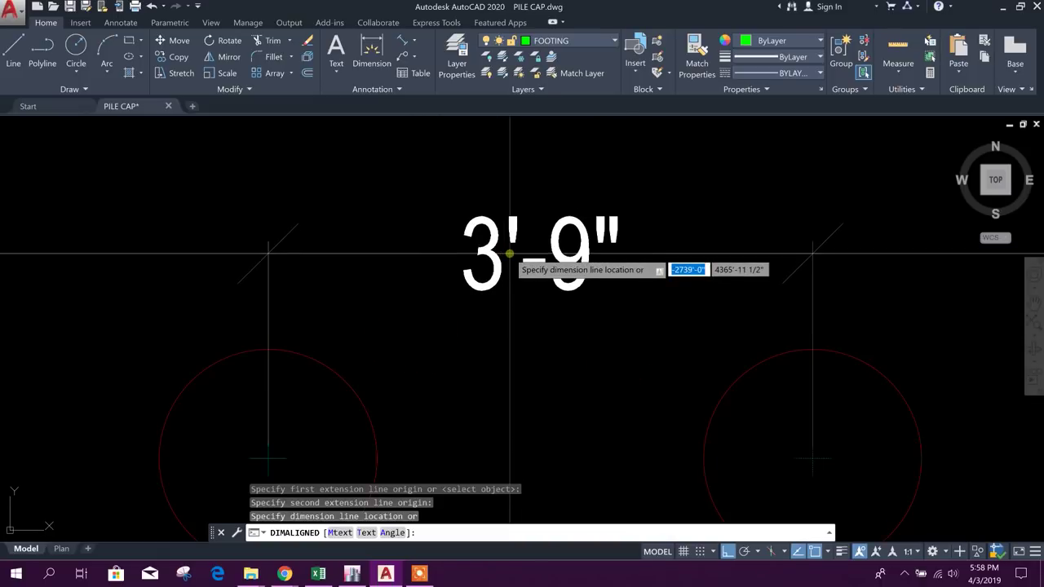
scroll(504, 278, "down", 5)
key("Escape")
Copy both pile circles 45 inches straight down to form a four-pile group
scroll(496, 278, "up", 5)
left_click(691, 294)
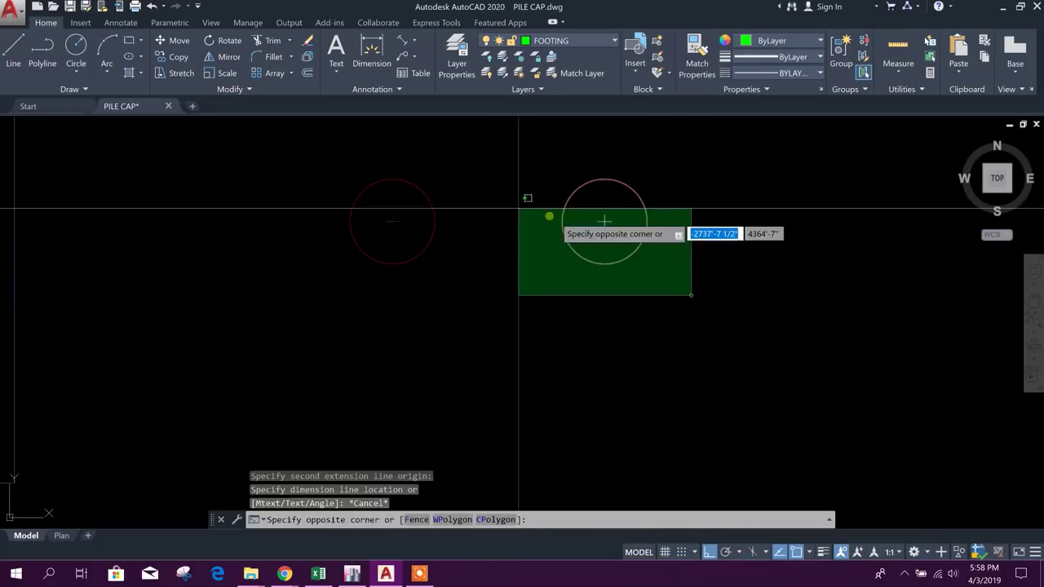
left_click(384, 209)
left_click(173, 56)
left_click(751, 170)
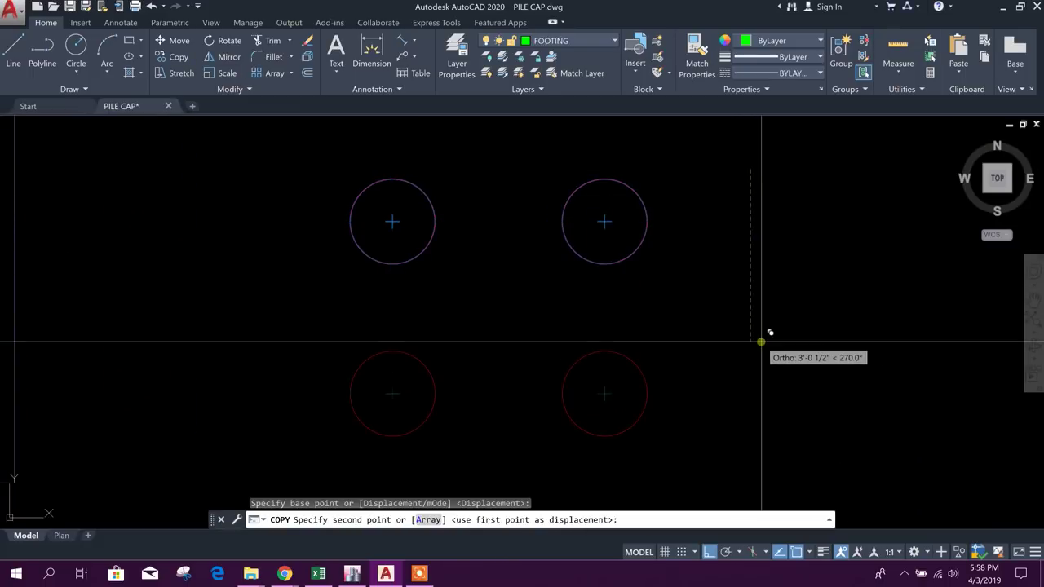
type("45")
key("Return")
key("Escape")
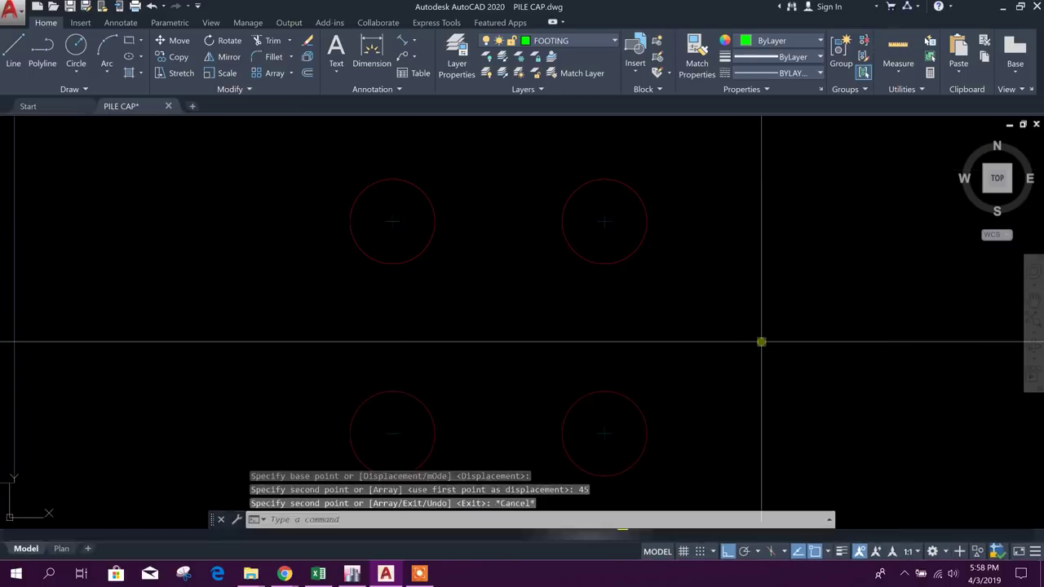
Draw a rectangle through the four pile centres, from the upper-left centre to the lower-right centre
scroll(600, 334, "down", 4)
scroll(568, 369, "up", 2)
middle_click_drag(569, 368, 507, 370)
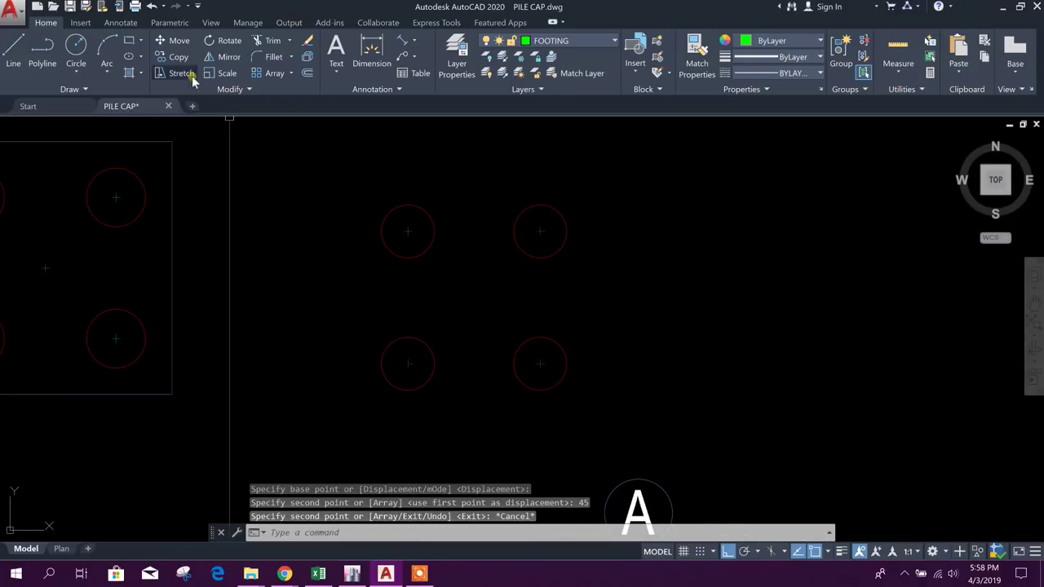
left_click(133, 44)
scroll(416, 258, "up", 4)
left_click(391, 186)
scroll(455, 254, "down", 2)
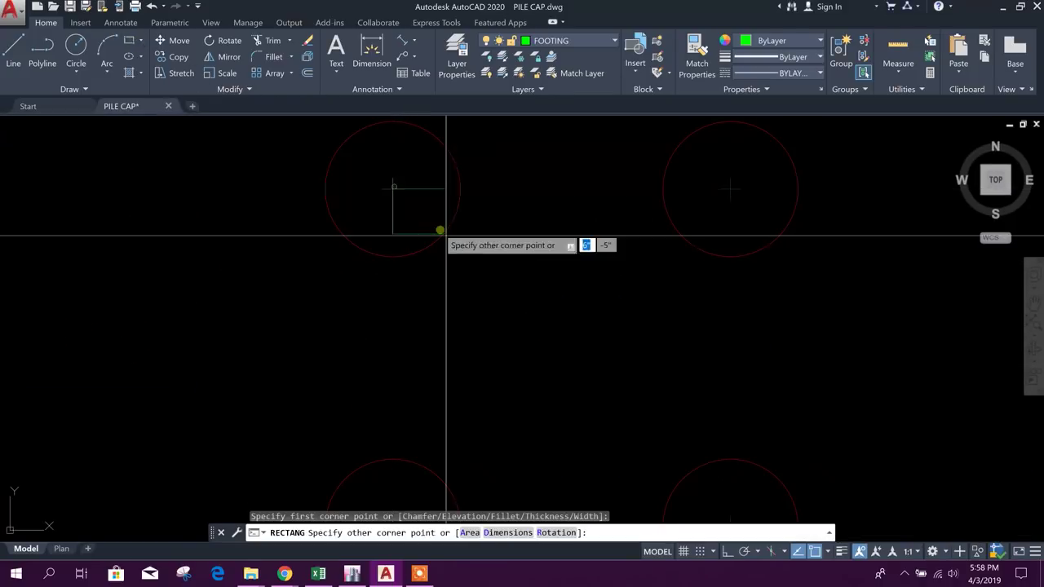
scroll(580, 389, "up", 2)
left_click(641, 432)
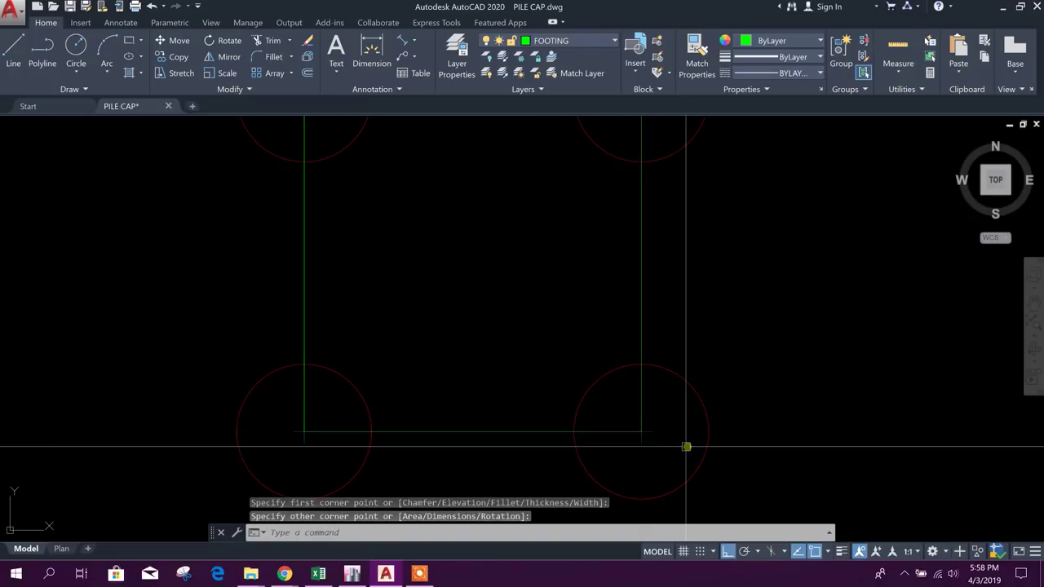
key("Escape")
scroll(478, 382, "down", 4)
scroll(541, 349, "up", 4)
scroll(546, 329, "down", 2)
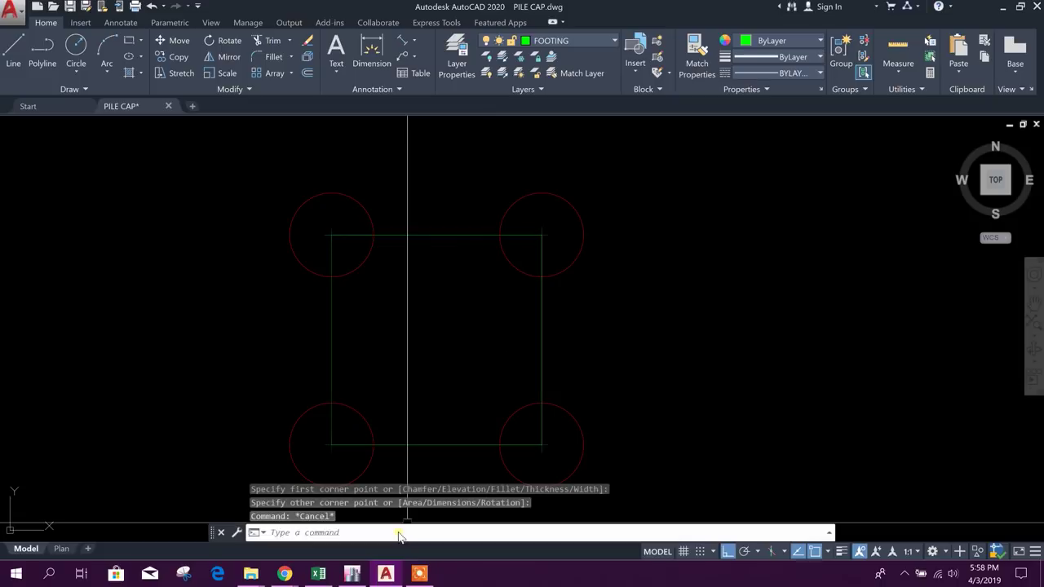
Check the pile edge distance in the Excel sheet, return to AutoCAD and offset the pile-centre rectangle 18 inches outward
left_click(330, 576)
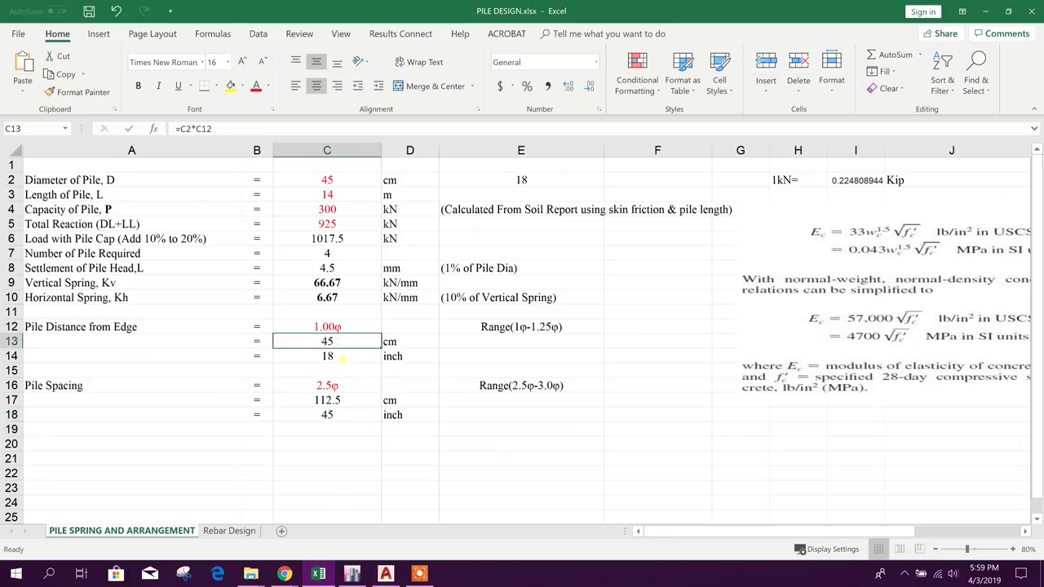
left_click(984, 12)
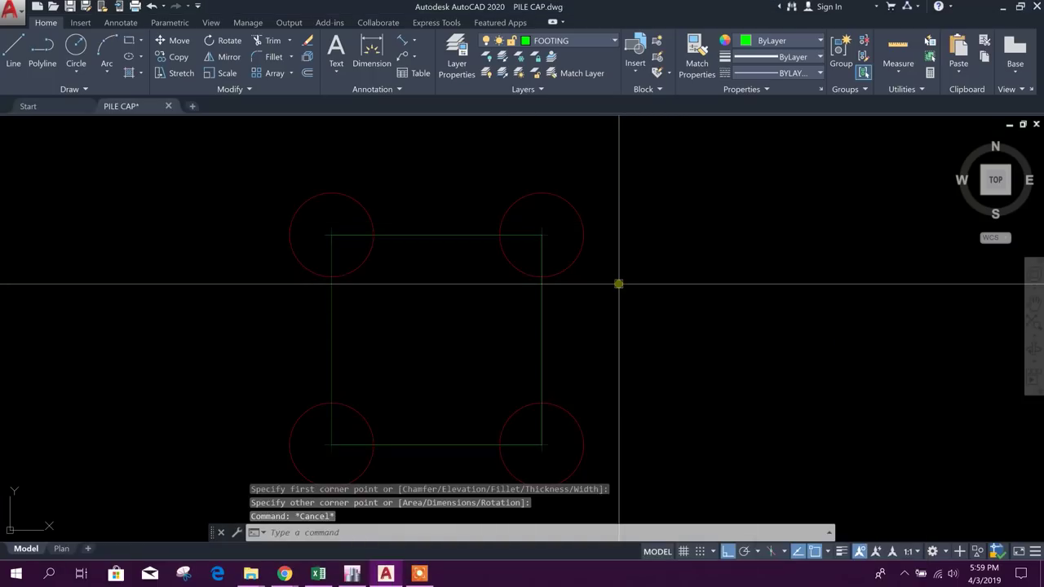
type("O")
key("Return")
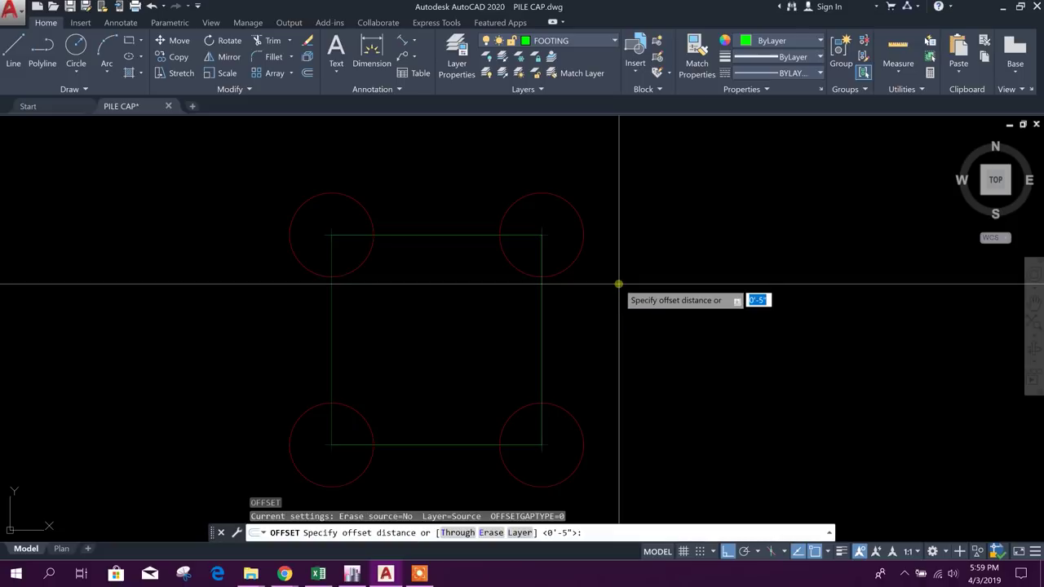
type("18")
key("Return")
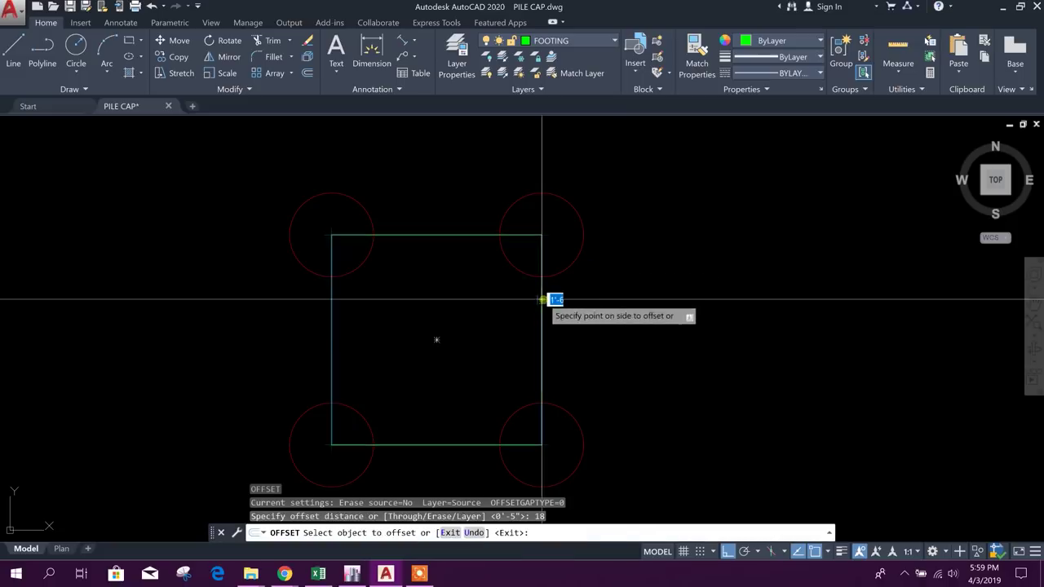
left_click(542, 298)
left_click(571, 294)
scroll(571, 290, "down", 4)
key("Escape")
Erase the inner rectangle and match the new cap outline's properties to those of the neighbouring cap's outline
left_click(561, 303)
key("Delete")
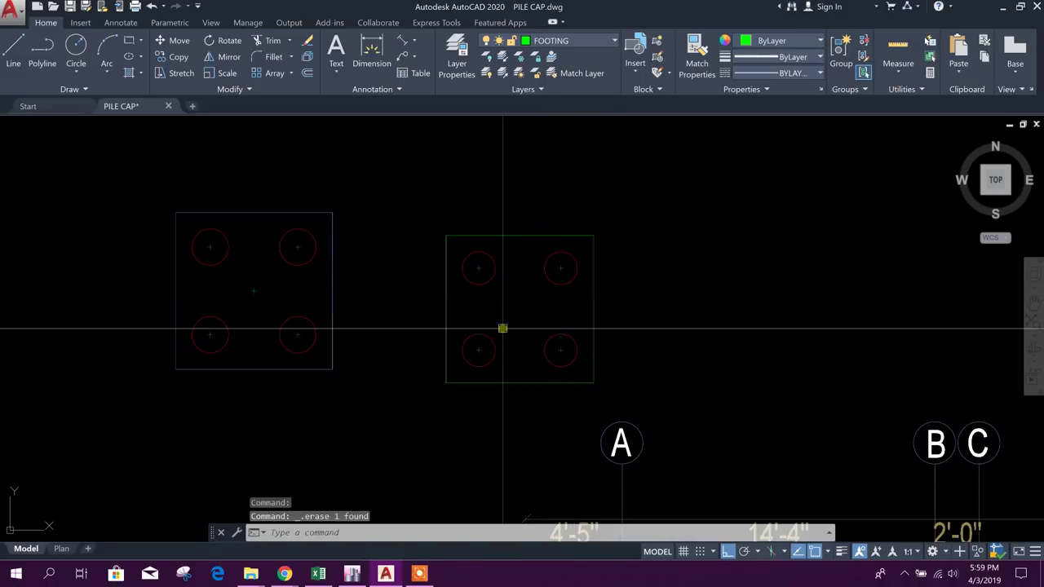
scroll(461, 295, "up", 2)
left_click(696, 58)
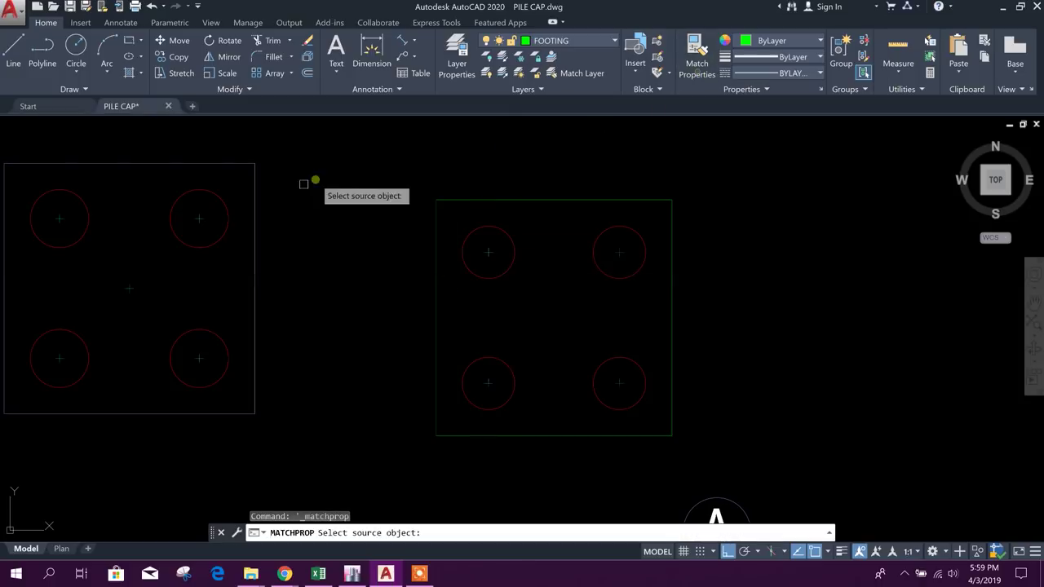
left_click(254, 205)
left_click(509, 201)
key("Escape")
middle_click_drag(541, 279, 498, 268)
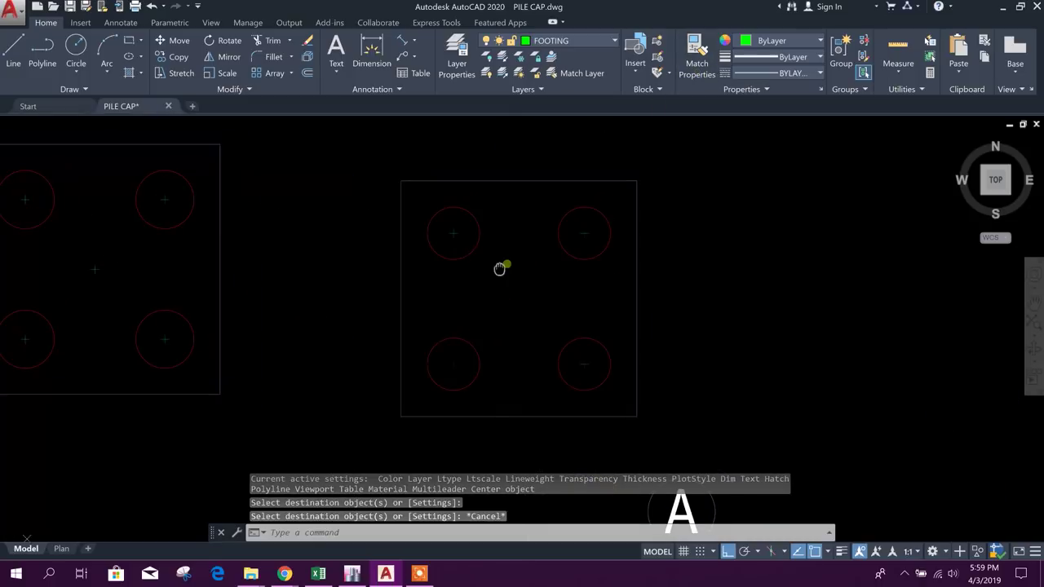
Define the cap outline and its four piles as a block named PC4, converting the selected objects to the block
left_click(691, 424)
left_click(396, 171)
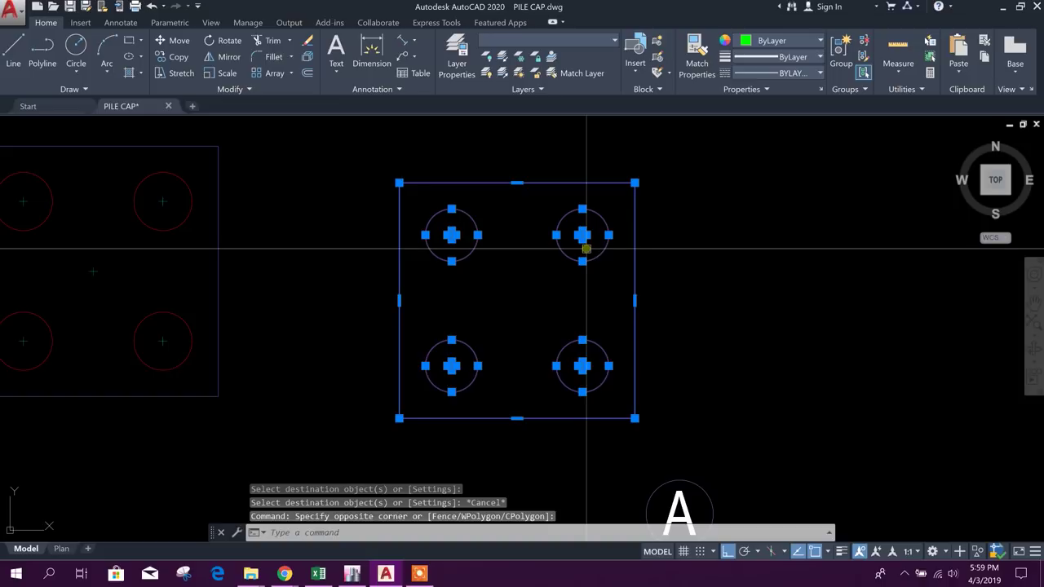
type("BL")
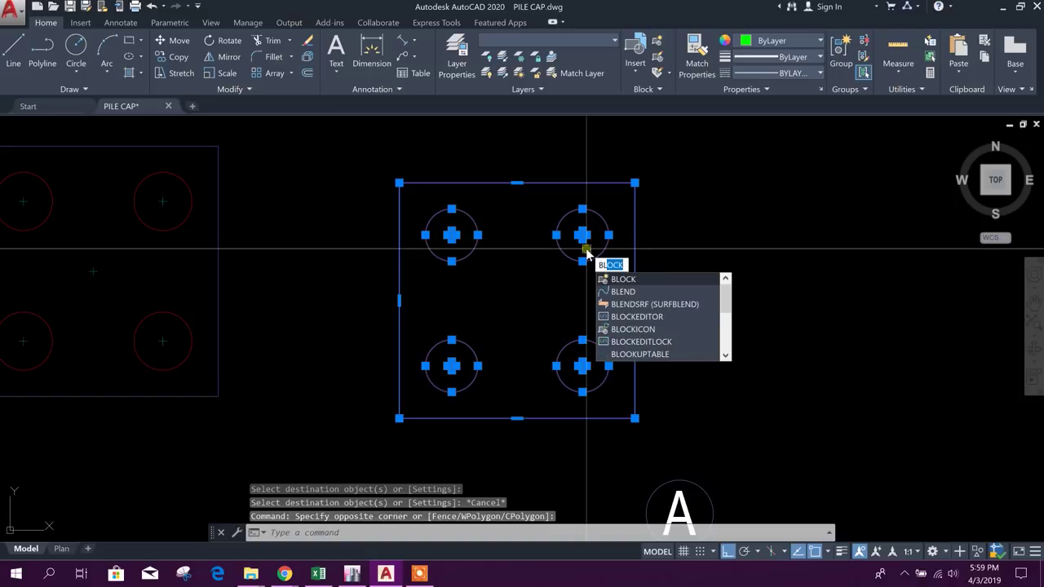
key("Return")
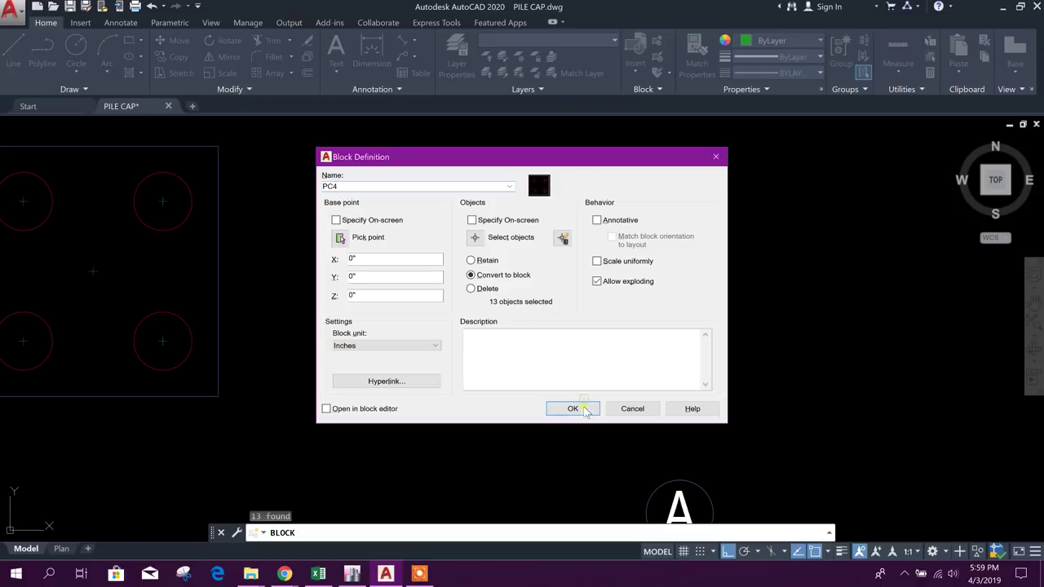
left_click(573, 409)
key("Escape")
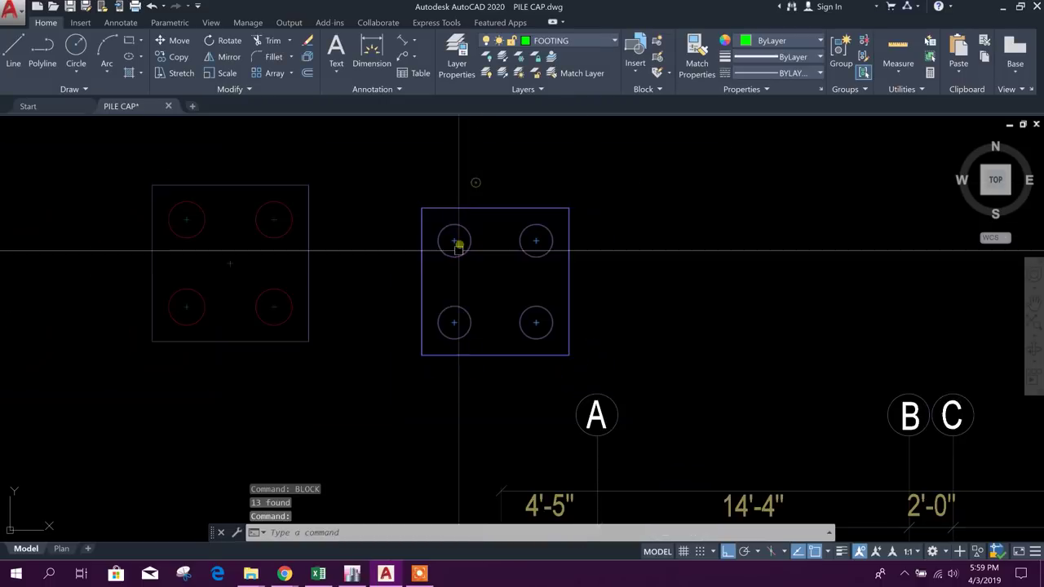
Erase the old four-pile cap beside the new PC4 block
scroll(442, 310, "down", 2)
left_click(321, 378)
left_click(78, 169)
key("Delete")
Copy the PC4 block by its centre onto the centre of the column at grid A-6 in the foundation layout
middle_click_drag(398, 287, 373, 240)
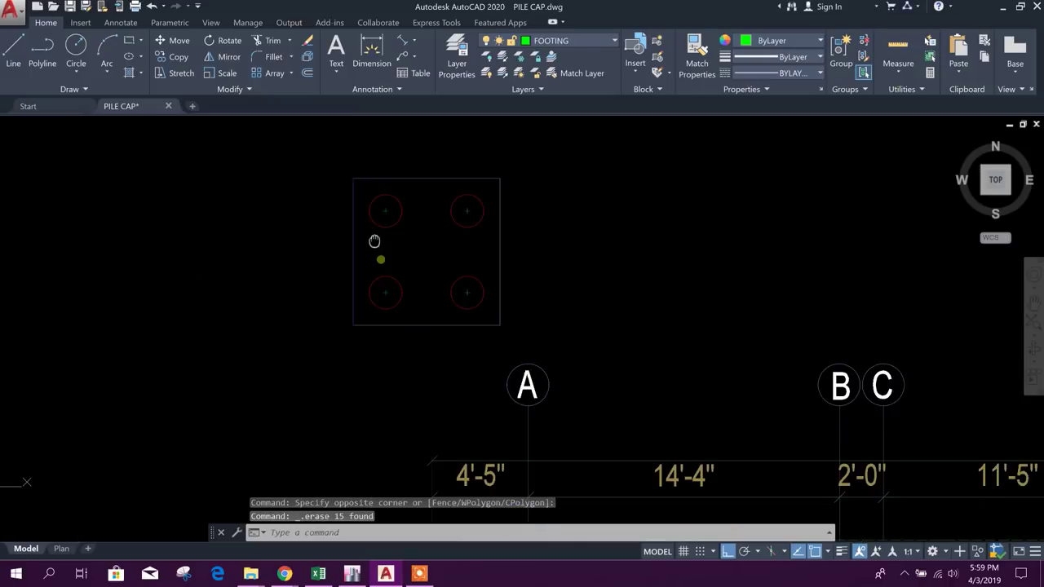
left_click(179, 56)
left_click(424, 240)
scroll(470, 342, "down", 3)
scroll(443, 240, "up", 6)
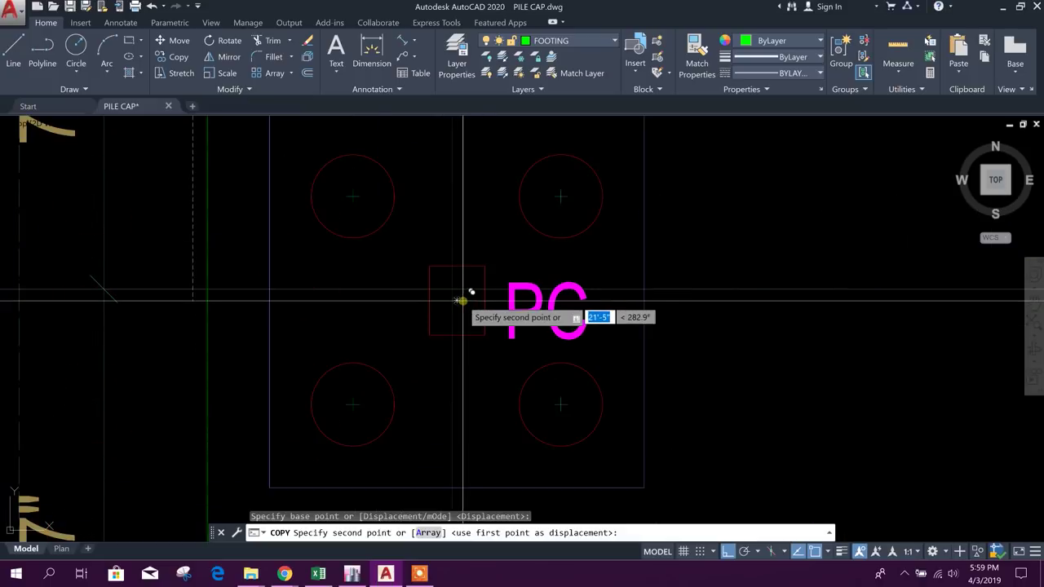
left_click(457, 299)
key("Escape")
Change the label of the pile cap at grid A-6 to PC4
double_click(581, 330)
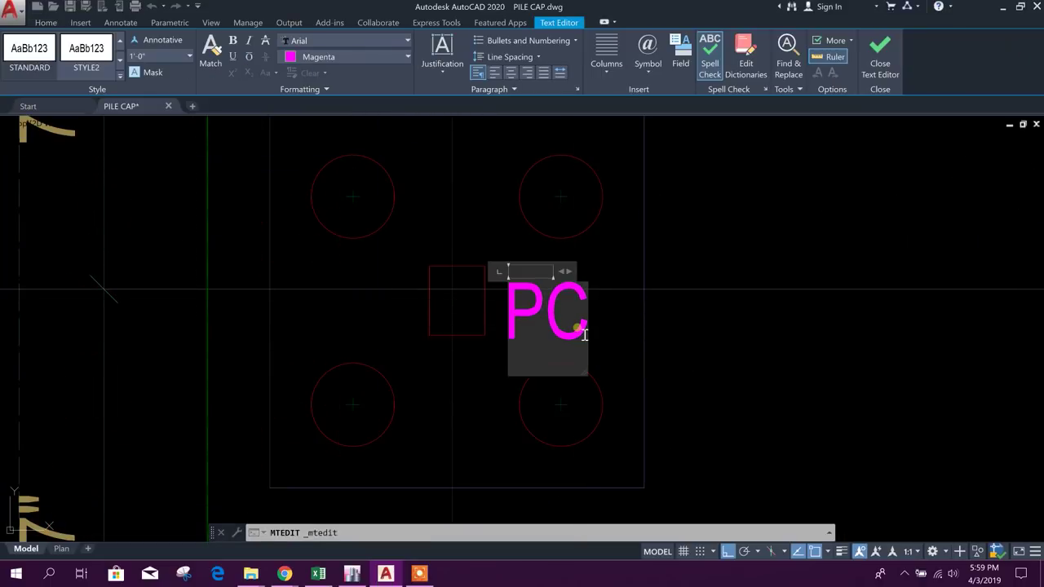
type("4")
scroll(585, 333, "down", 5)
left_click(588, 369)
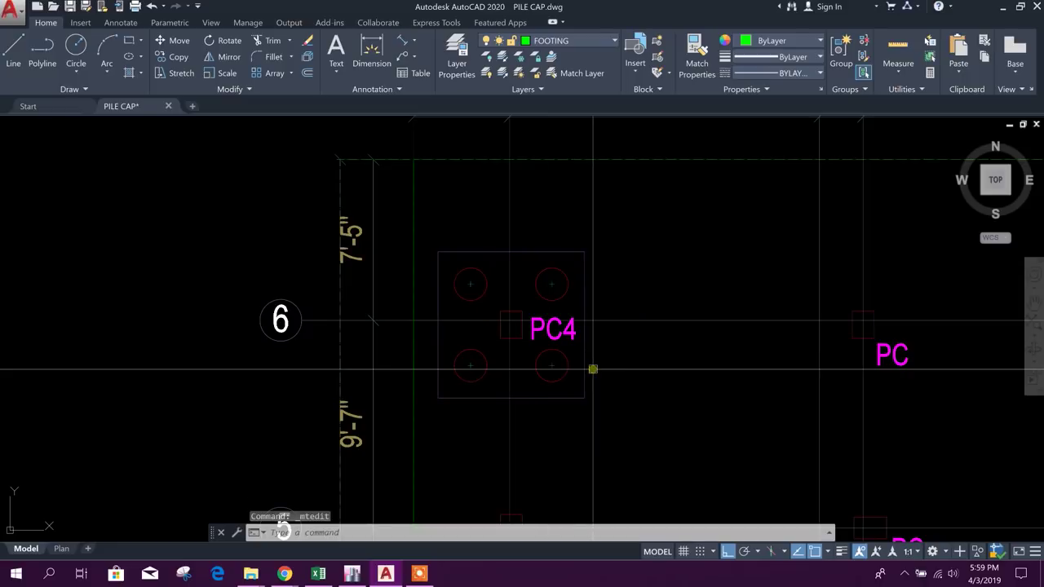
key("Escape")
Look over the placed PC4 cap and the other columns labelled PC across the foundation layout
scroll(571, 358, "down", 1)
scroll(568, 357, "up", 3)
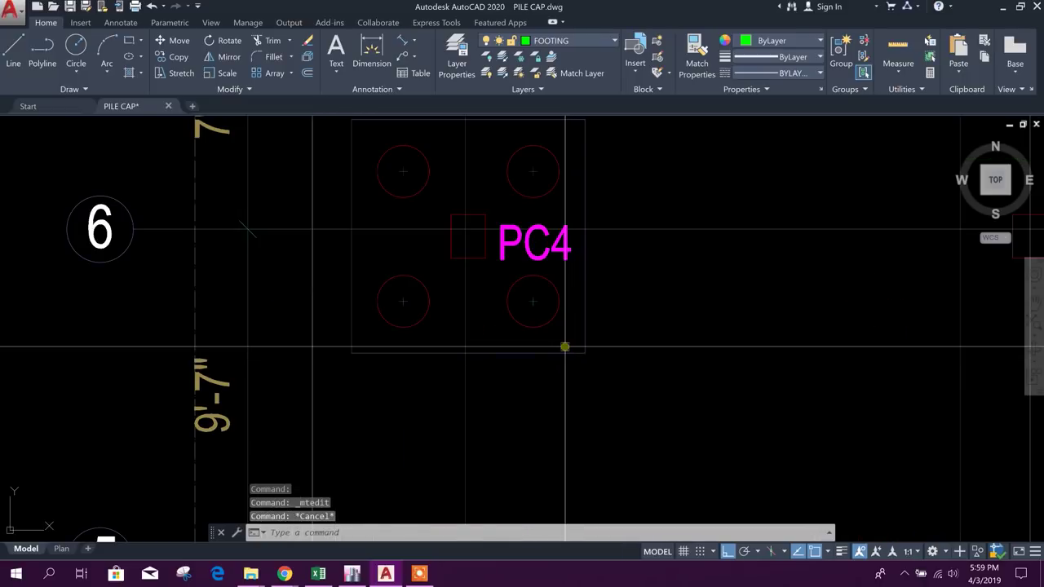
scroll(565, 346, "down", 5)
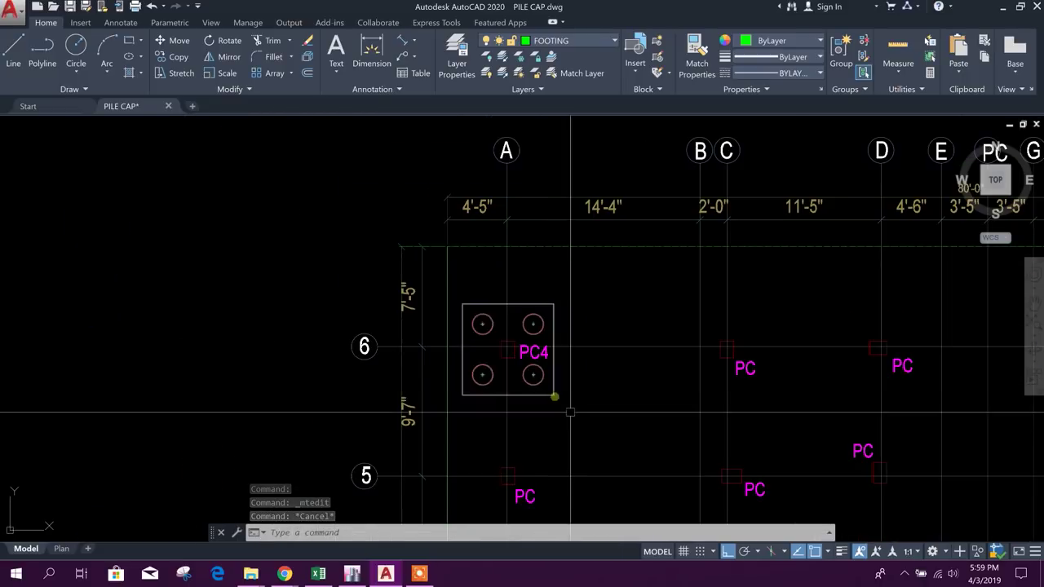
middle_click_drag(571, 413, 513, 319)
scroll(563, 269, "down", 2)
middle_click_drag(606, 366, 609, 282)
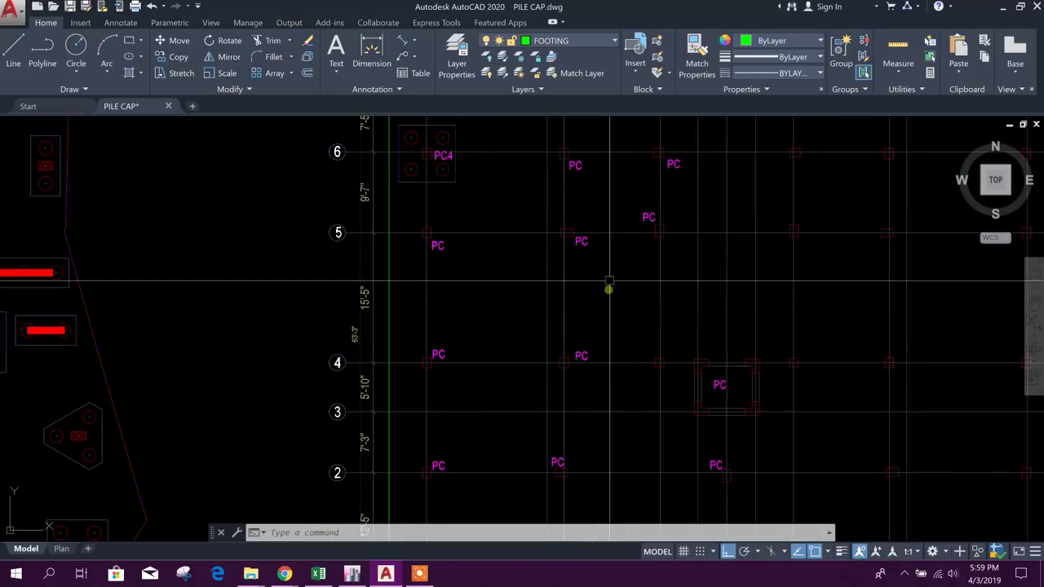
middle_click_drag(587, 473, 599, 400)
scroll(550, 435, "down", 3)
scroll(538, 392, "up", 3)
middle_click_drag(530, 400, 489, 286)
scroll(459, 205, "up", 3)
scroll(543, 373, "down", 3)
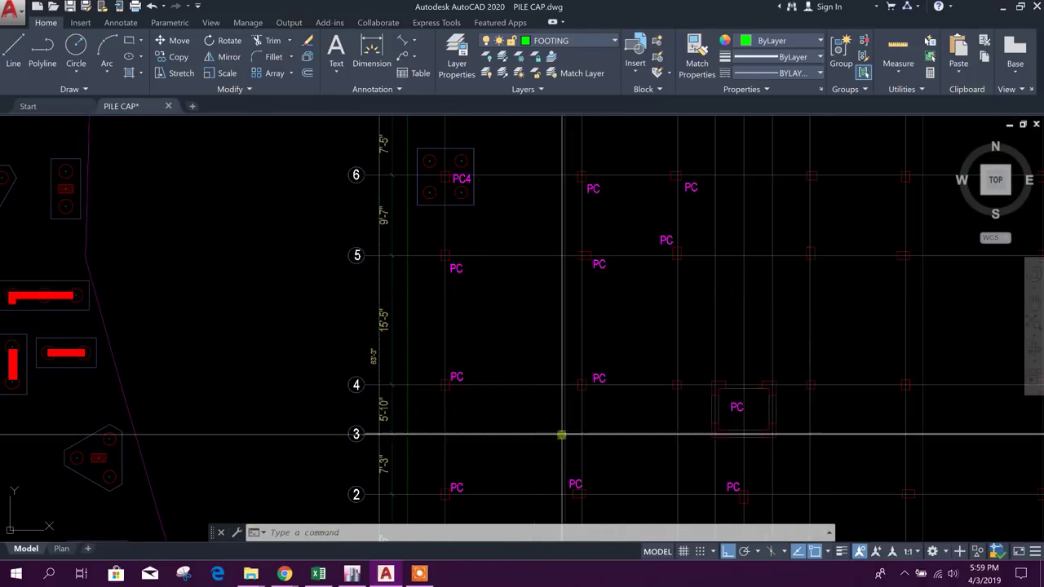
middle_click_drag(561, 435, 549, 381)
middle_click_drag(506, 174, 503, 233)
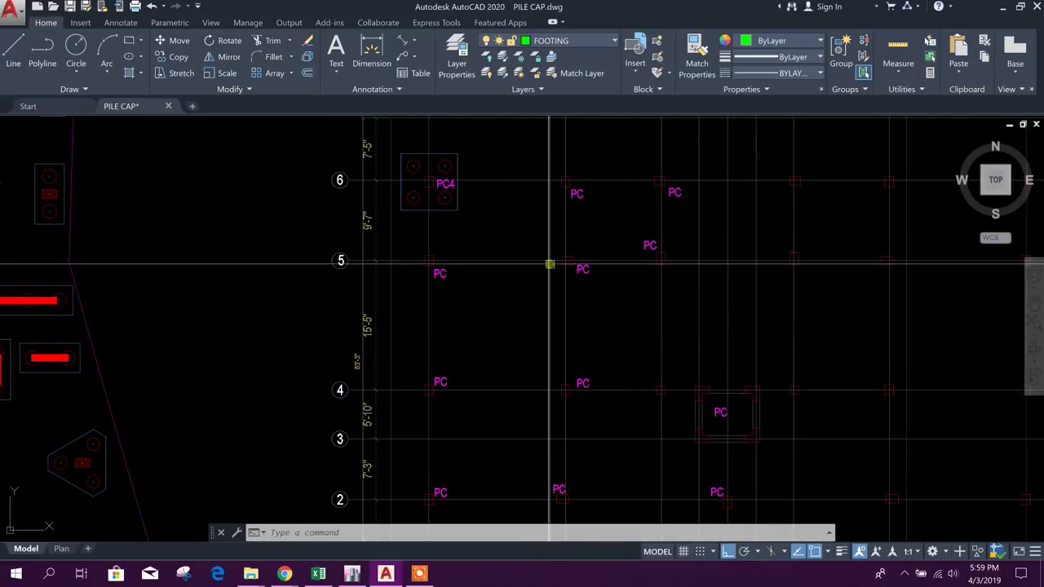
scroll(493, 322, "down", 4)
scroll(509, 351, "up", 4)
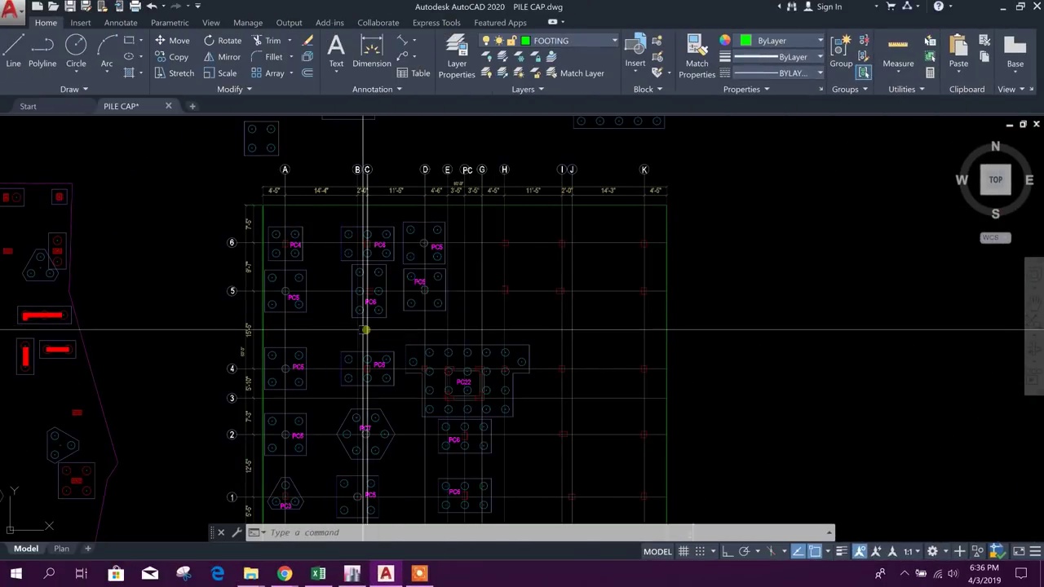
Review the arrangement of numbered pile caps placed over the columns from grid A to grid H
middle_click_drag(380, 317, 396, 274)
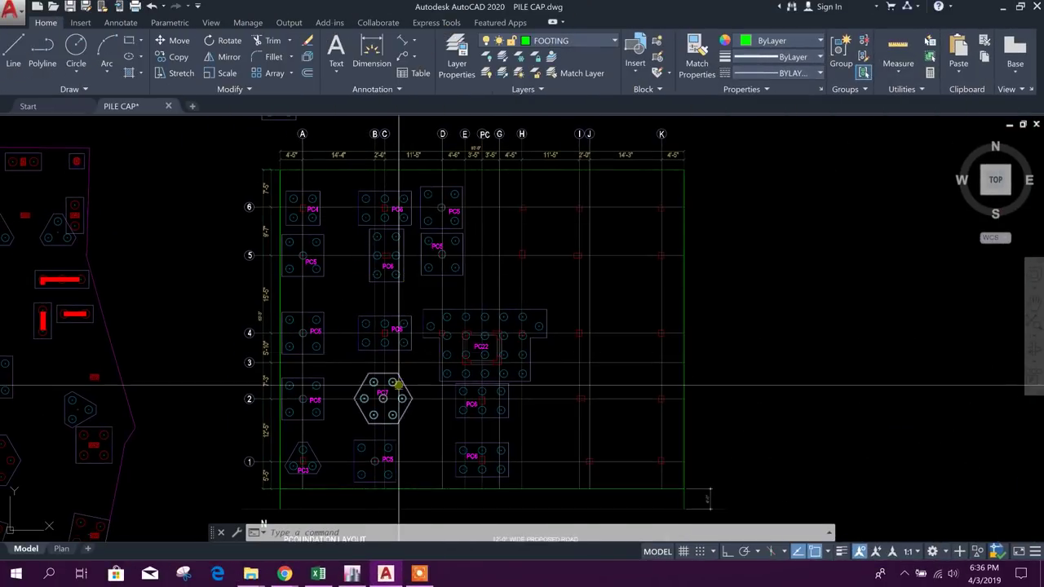
scroll(399, 385, "down", 1)
scroll(407, 273, "up", 1)
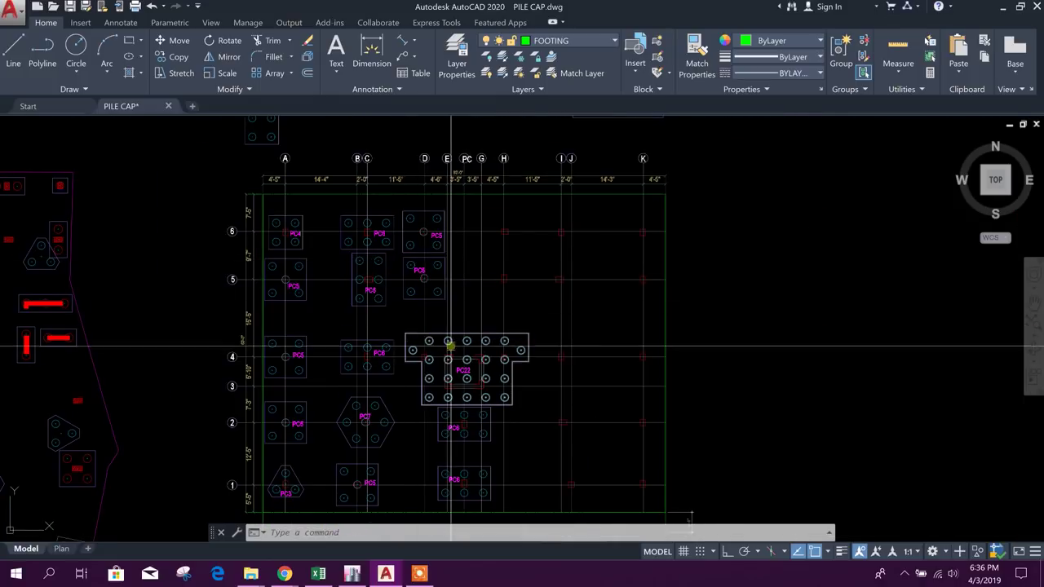
scroll(441, 349, "up", 2)
scroll(425, 325, "down", 2)
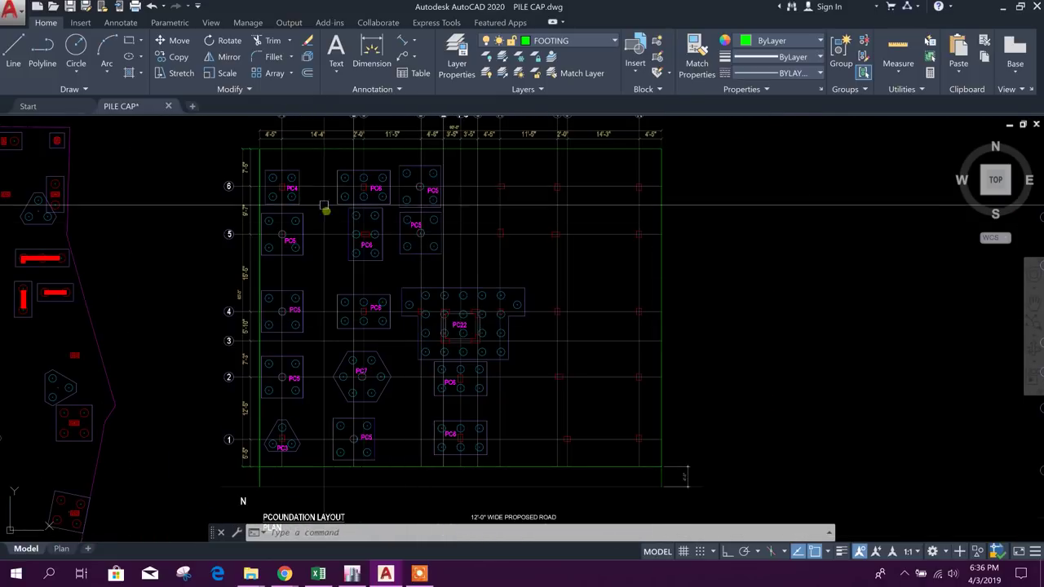
Select the pile caps over the columns on grid rows 6, 5 and 4 west of the central grid line, excluding PC22
scroll(280, 171, "up", 8)
left_click(266, 159)
scroll(293, 179, "down", 6)
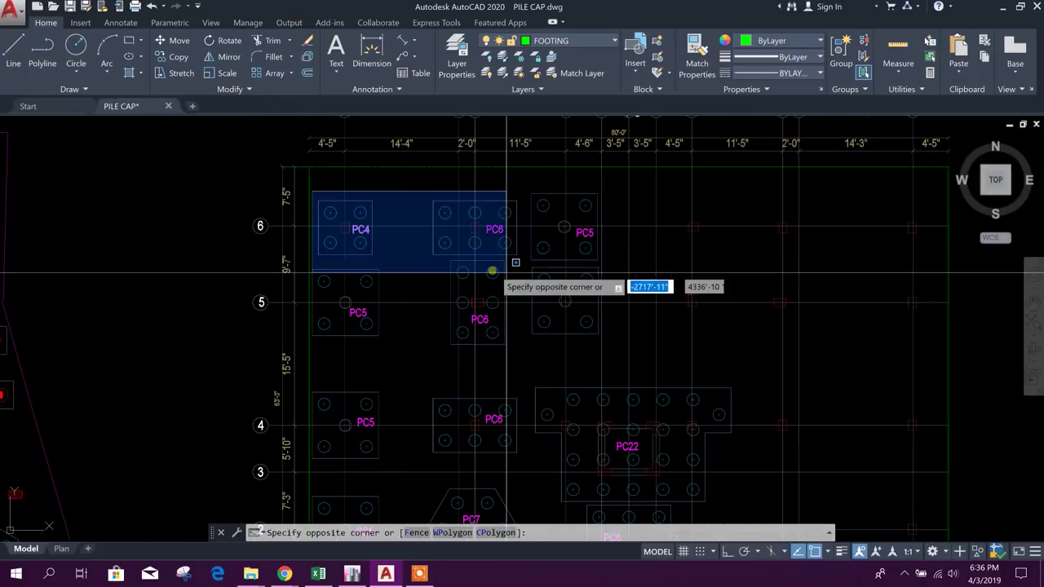
left_click(610, 346)
middle_click_drag(362, 418, 410, 278)
scroll(350, 245, "up", 4)
left_click(371, 255)
scroll(384, 262, "down", 4)
left_click(611, 345)
Add all pile caps on grid rows 2 and 1, including the two central PC6 caps, to the selection
middle_click_drag(568, 424, 568, 369)
scroll(408, 280, "up", 4)
left_click(466, 217)
scroll(466, 217, "down", 4)
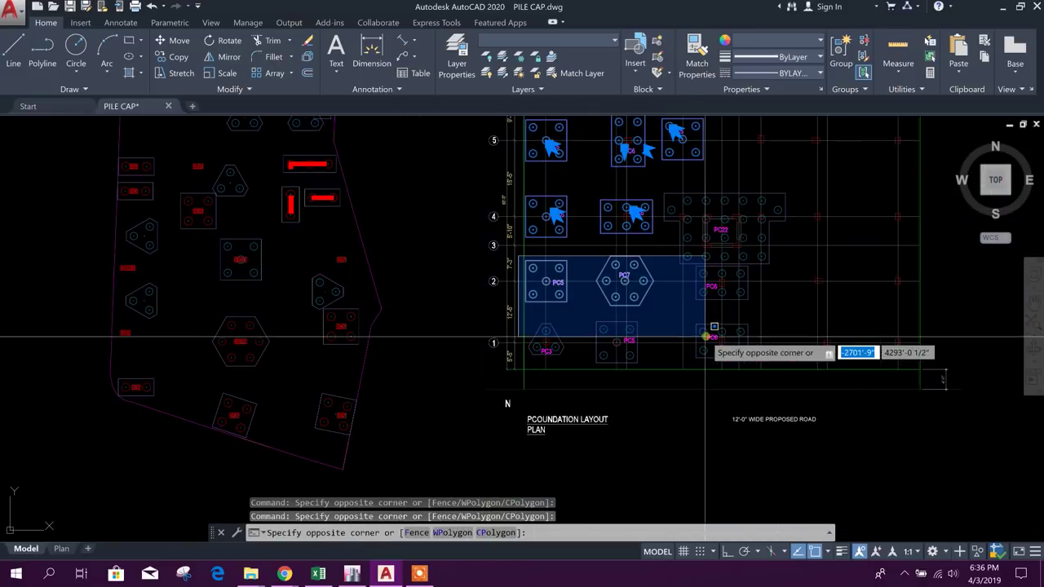
left_click(693, 372)
scroll(766, 236, "up", 3)
middle_click_drag(357, 501, 249, 522)
scroll(466, 285, "up", 3)
left_click(465, 284)
scroll(466, 285, "down", 3)
left_click(670, 465)
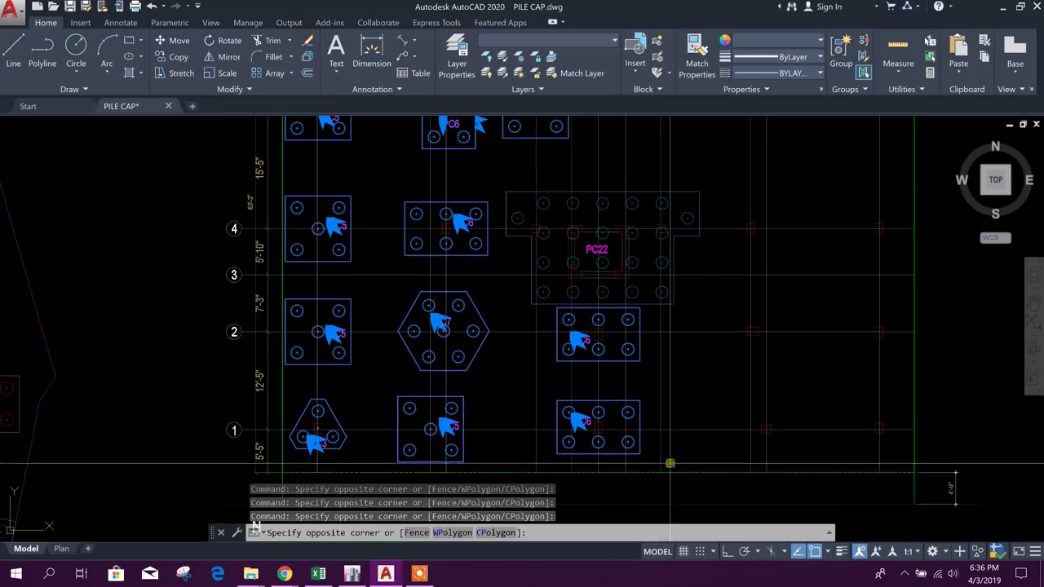
Mirror the selected pile caps about the vertical grid line between E and G, keeping the source objects
left_click(220, 59)
scroll(508, 268, "down", 5)
scroll(508, 350, "up", 10)
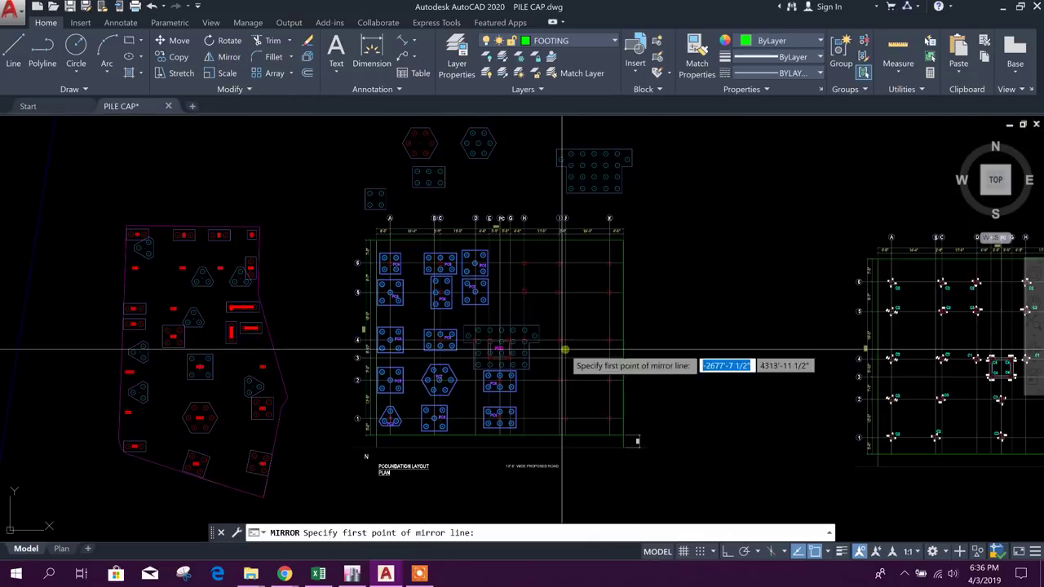
scroll(495, 271, "down", 5)
scroll(473, 350, "up", 8)
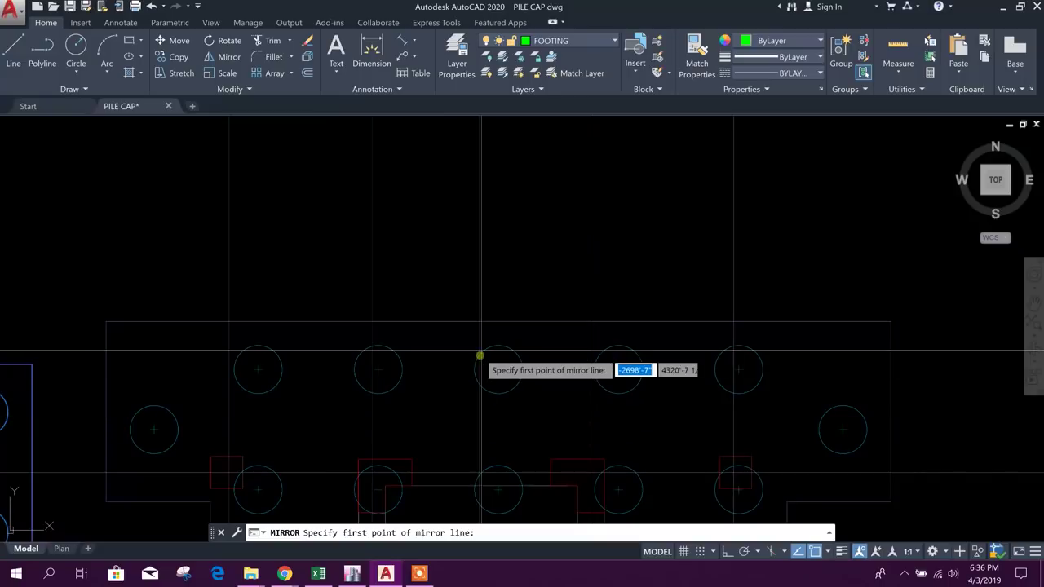
scroll(478, 275, "down", 5)
scroll(481, 337, "up", 7)
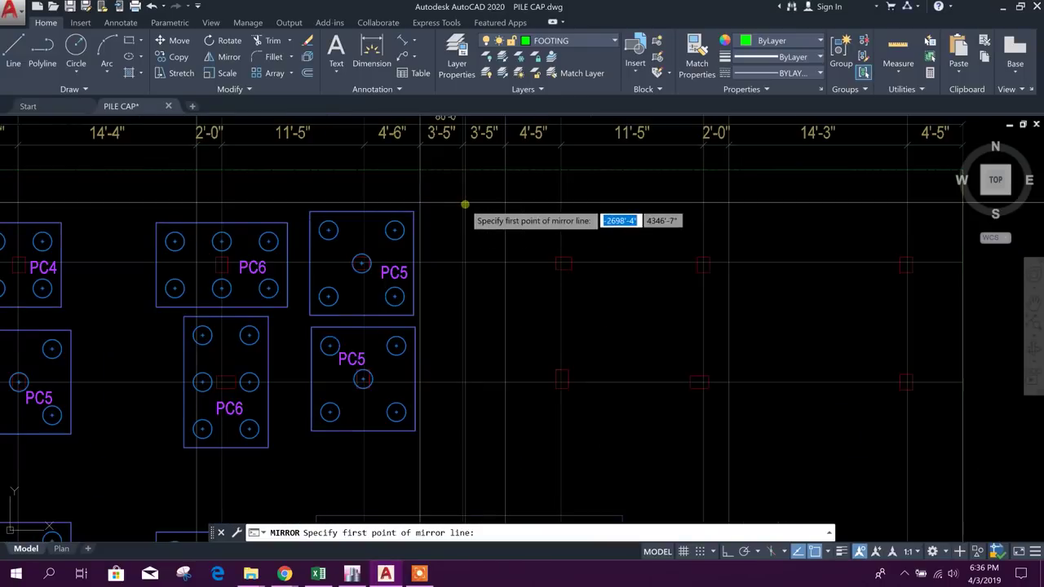
scroll(459, 209, "up", 2)
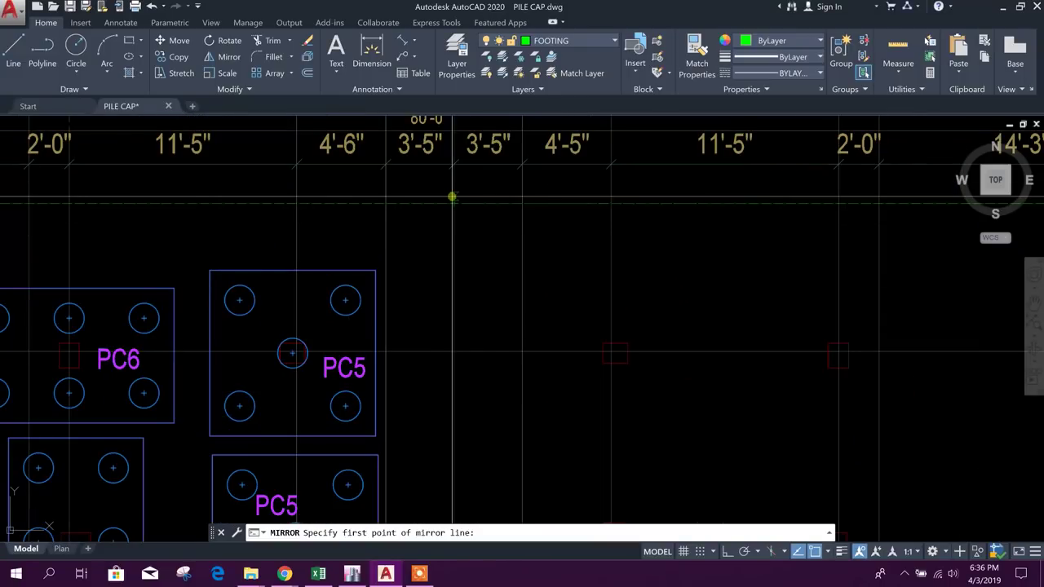
left_click(453, 204)
left_click(454, 348)
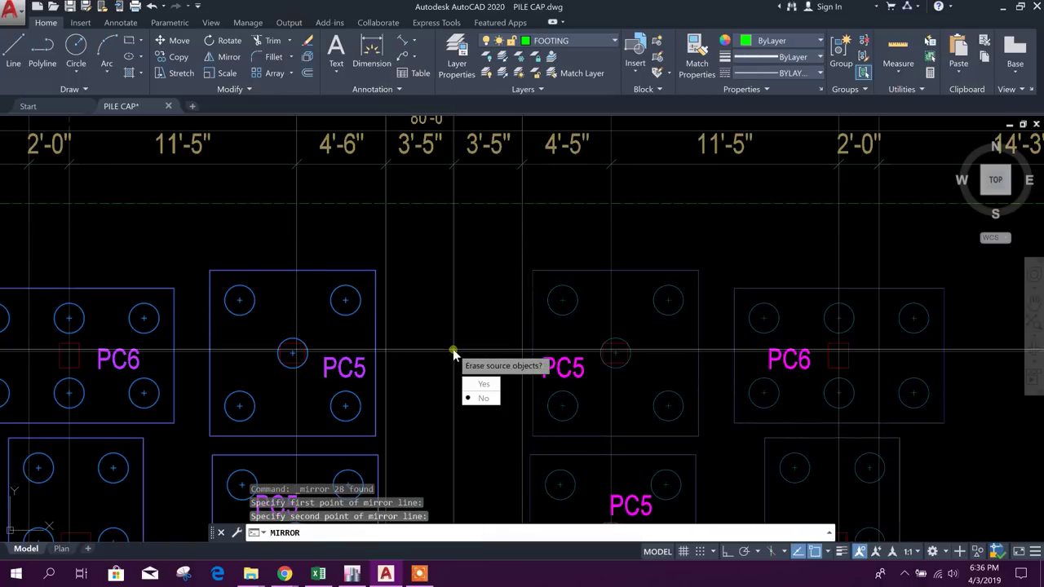
type("n")
key("Return")
Examine the mirrored pile cap layout across grids A to K and the central caps on rows 1 and 2
scroll(481, 326, "down", 5)
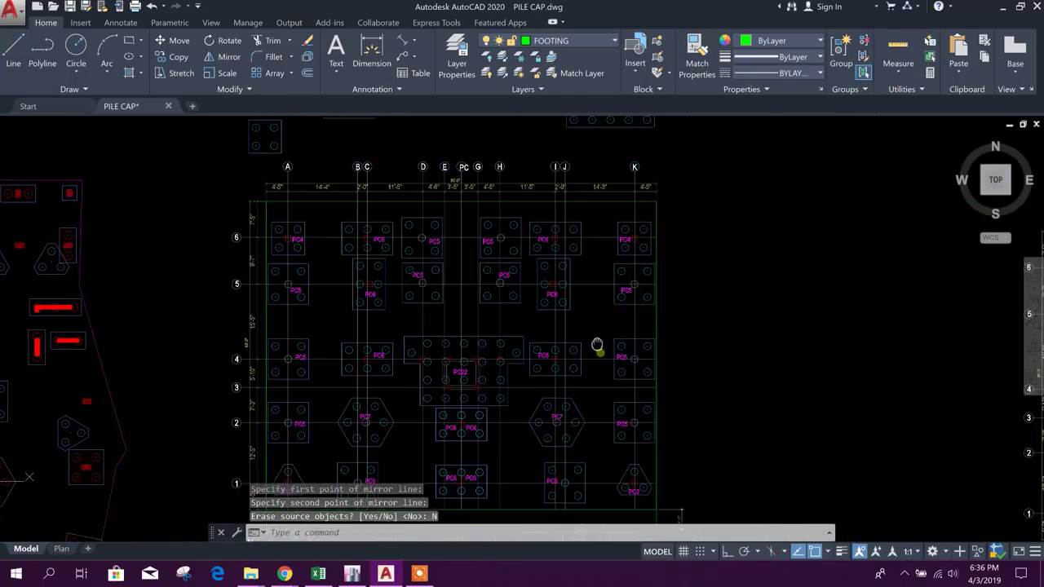
scroll(630, 450, "up", 3)
scroll(576, 345, "down", 4)
scroll(481, 291, "up", 5)
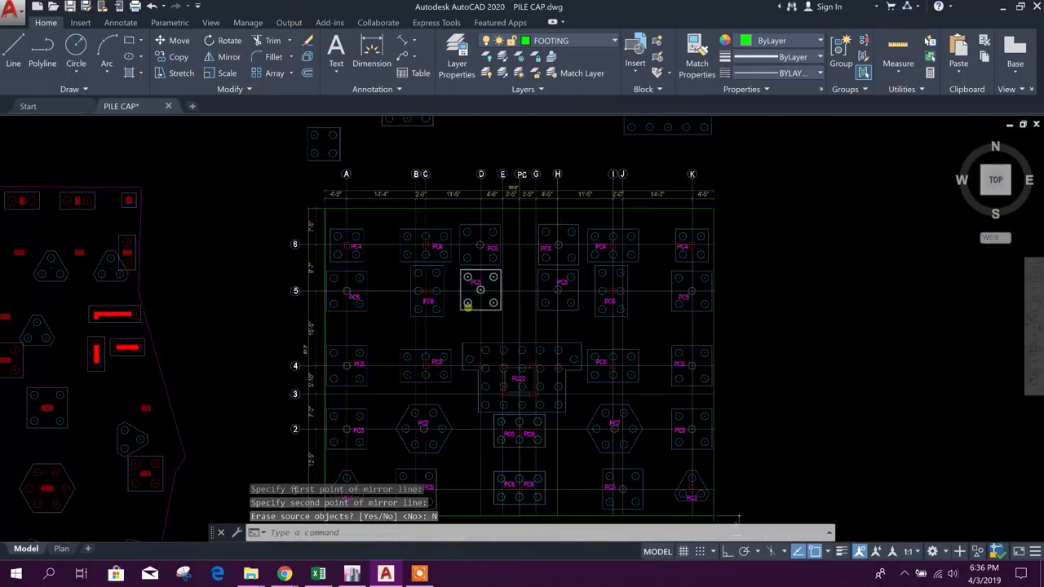
scroll(584, 274, "down", 4)
scroll(583, 315, "up", 3)
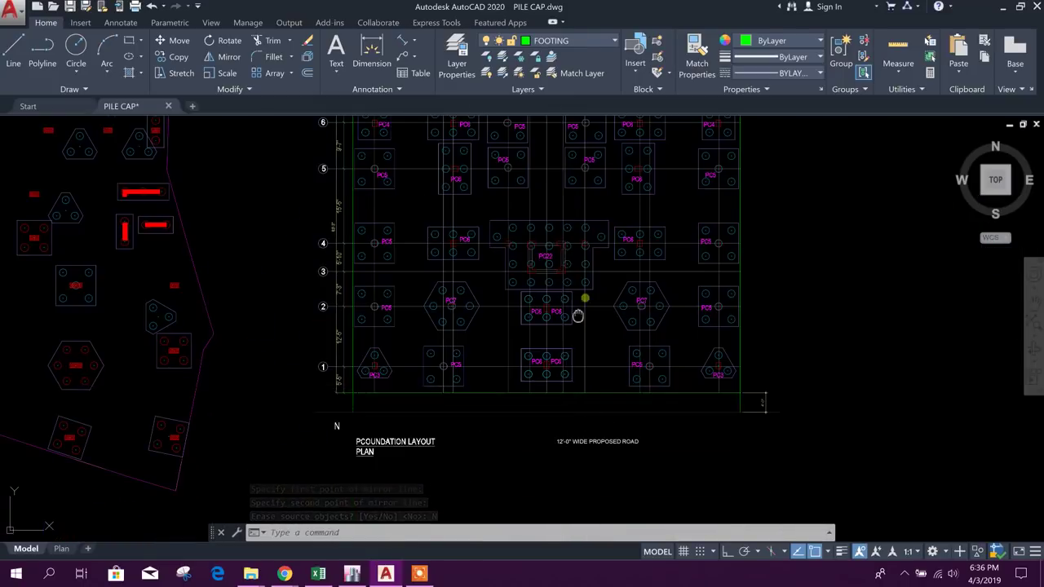
scroll(402, 286, "down", 1)
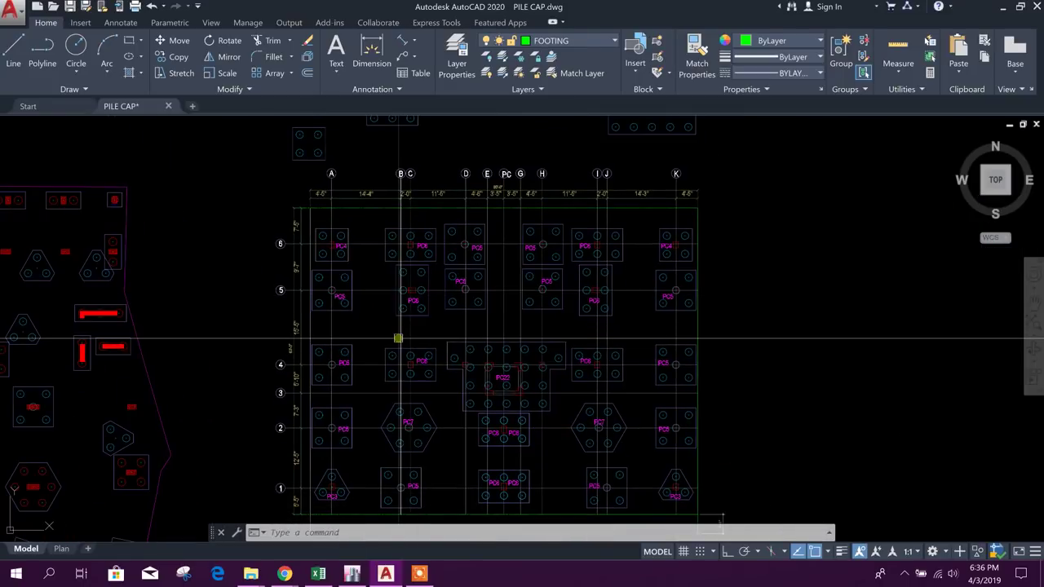
scroll(424, 351, "down", 3)
scroll(441, 359, "up", 5)
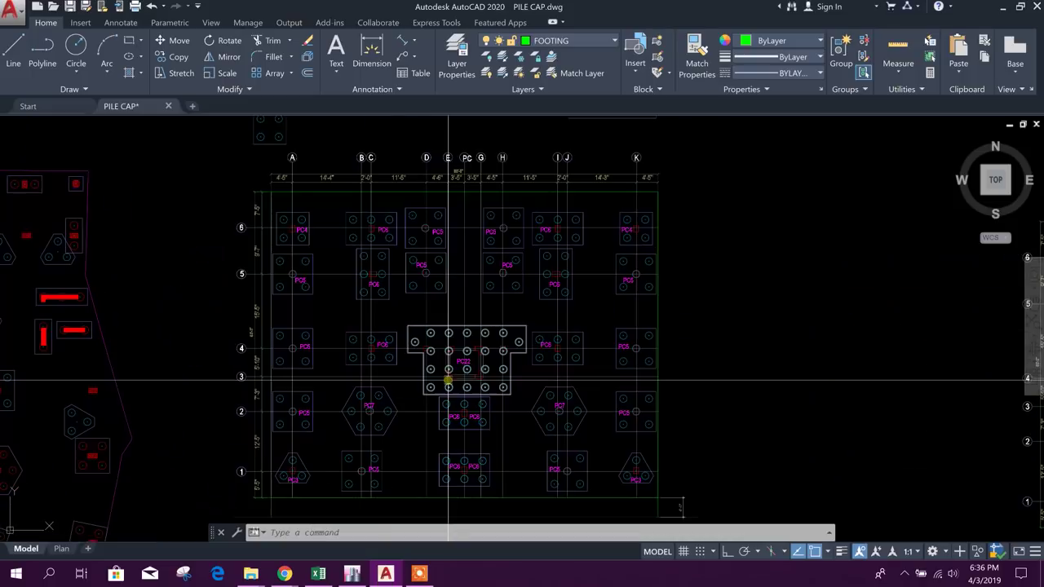
scroll(324, 256, "down", 2)
scroll(324, 256, "down", 1)
scroll(354, 283, "up", 1)
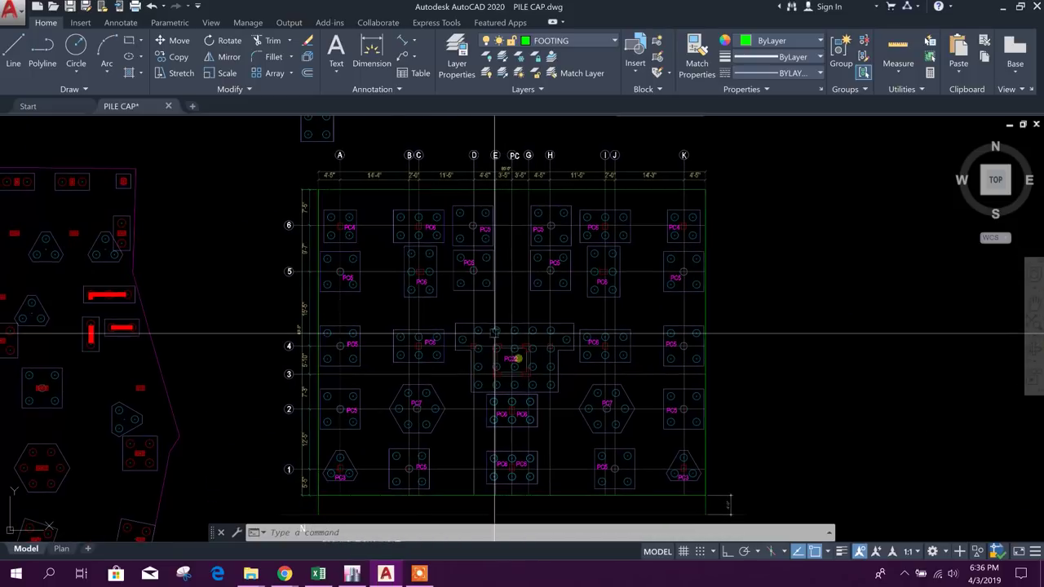
scroll(354, 283, "down", 2)
scroll(495, 367, "up", 2)
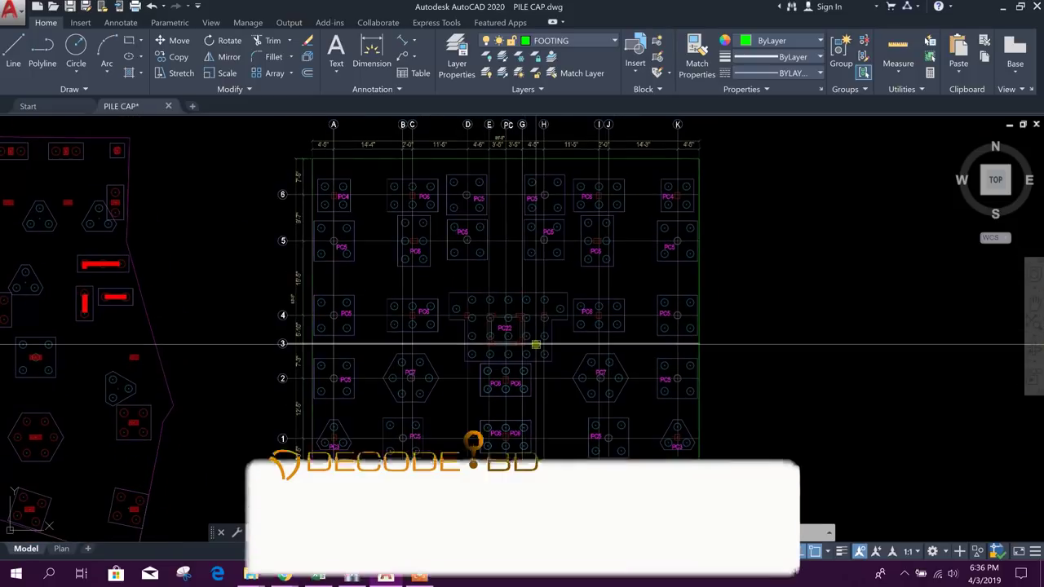
Save the PILE CAP.dwg drawing and dismiss the version conflict notice
left_click(70, 6)
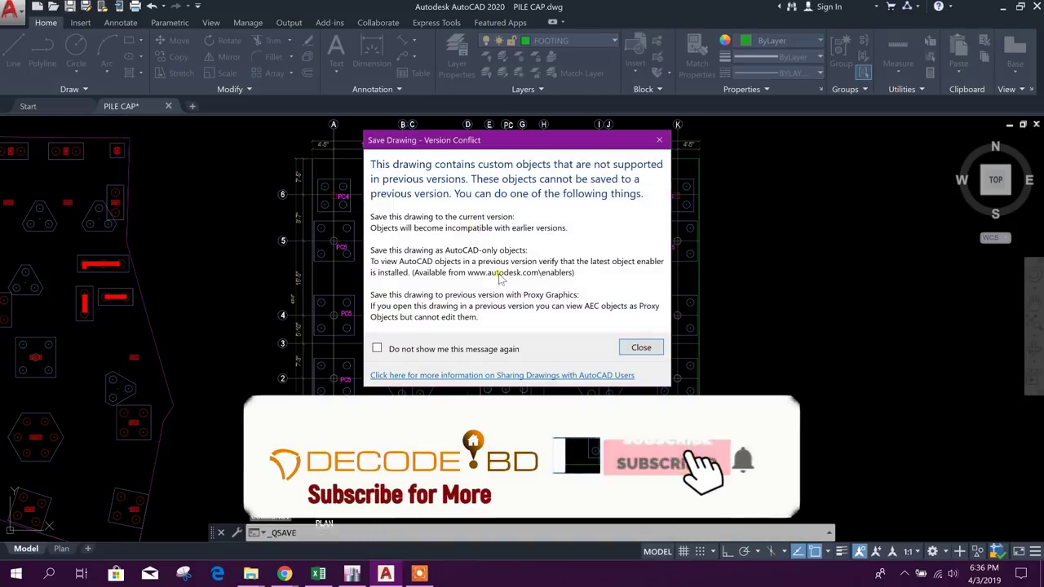
left_click(644, 351)
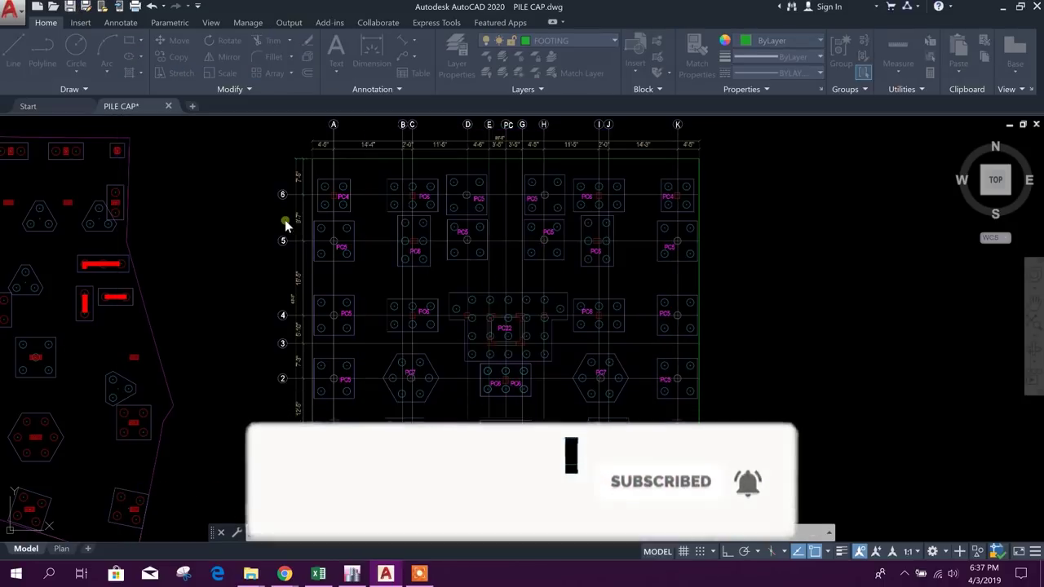
Switch to ETABS, show the full base plan and unlock the PIL WITH PILECAP model
key("alt+Tab")
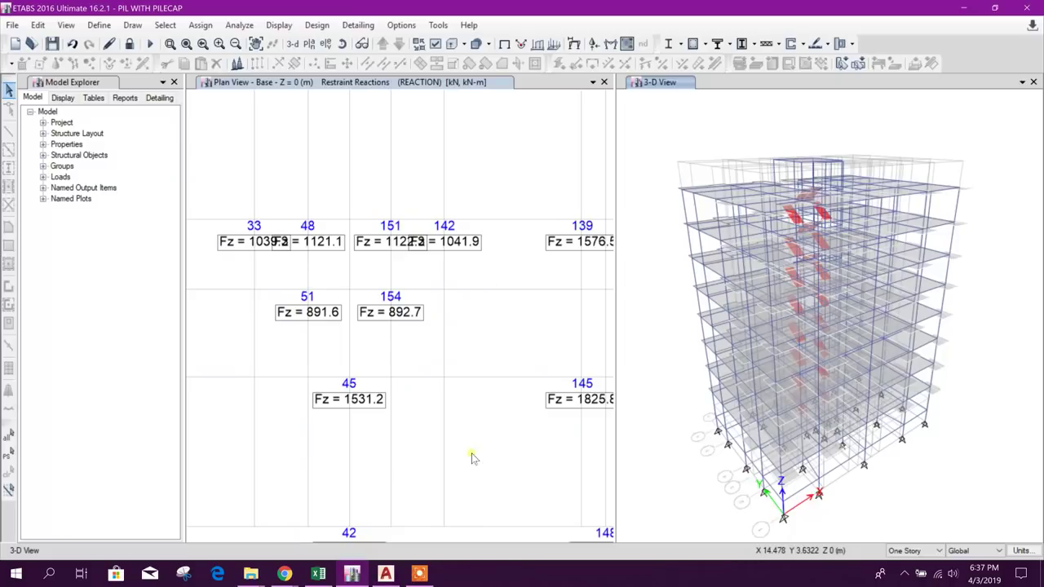
left_click(512, 296)
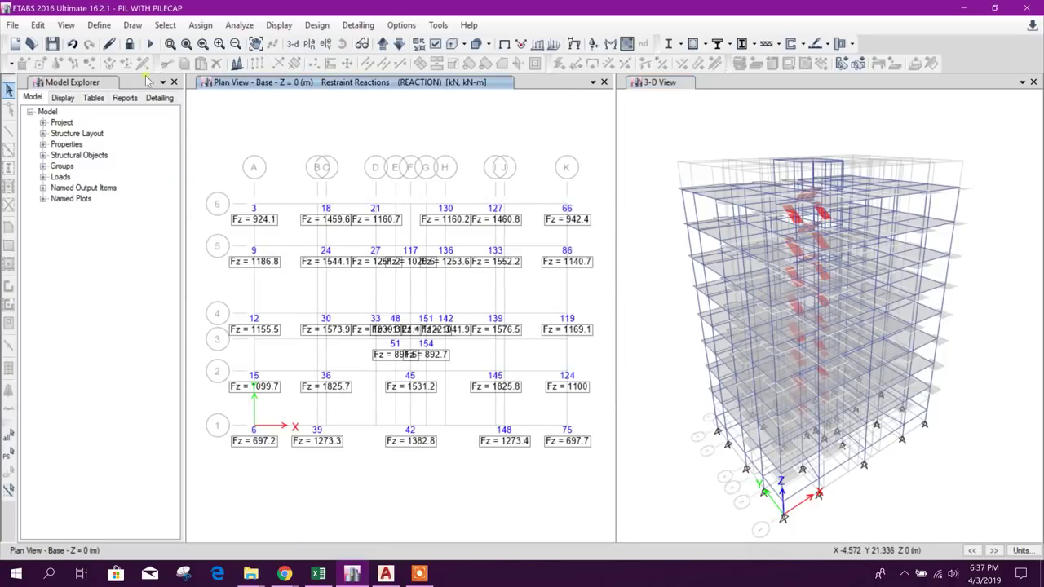
left_click(130, 45)
left_click(539, 335)
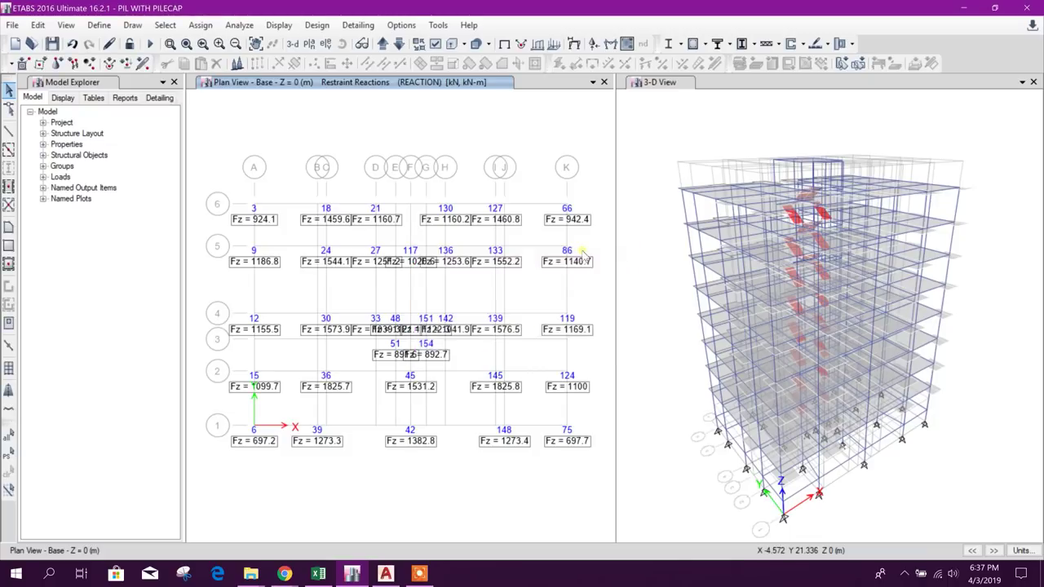
Open the model's story data for editing and check the pile length in the Excel workbook PILE DESIGN.xlsx
middle_click_drag(383, 152, 466, 234, "shift")
right_click(310, 106)
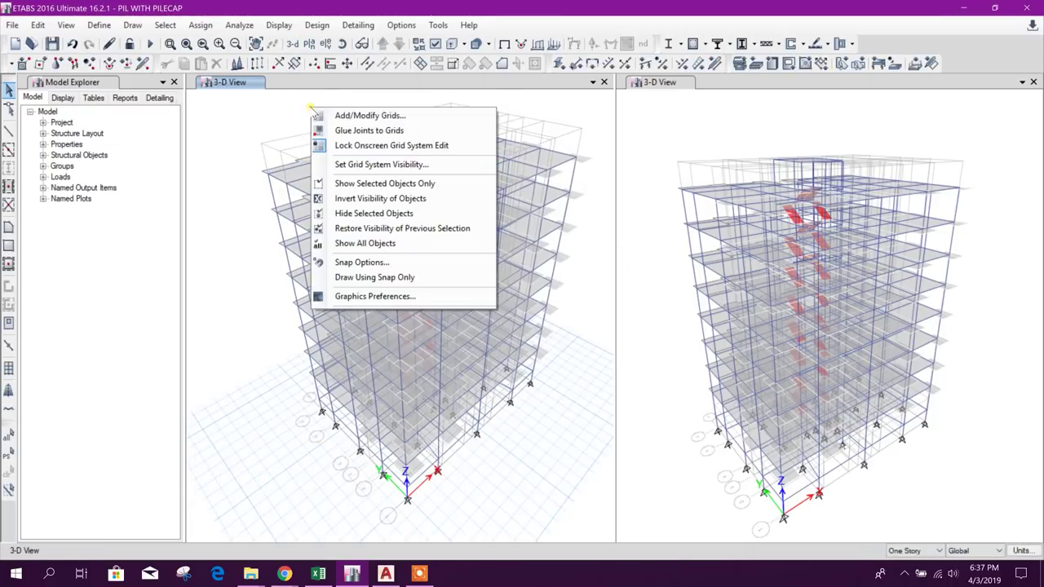
left_click(357, 116)
left_click(601, 148)
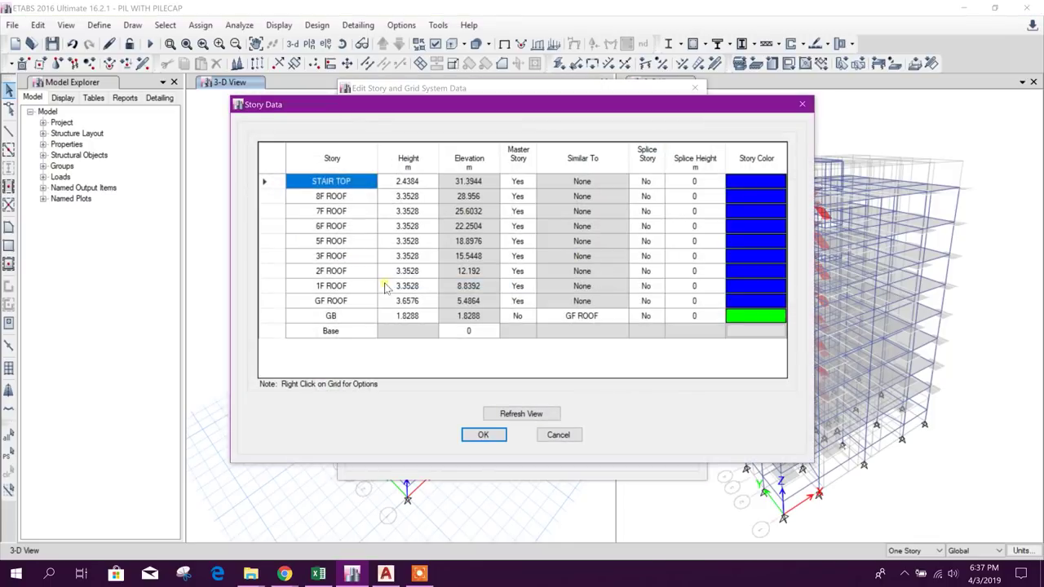
left_click(317, 575)
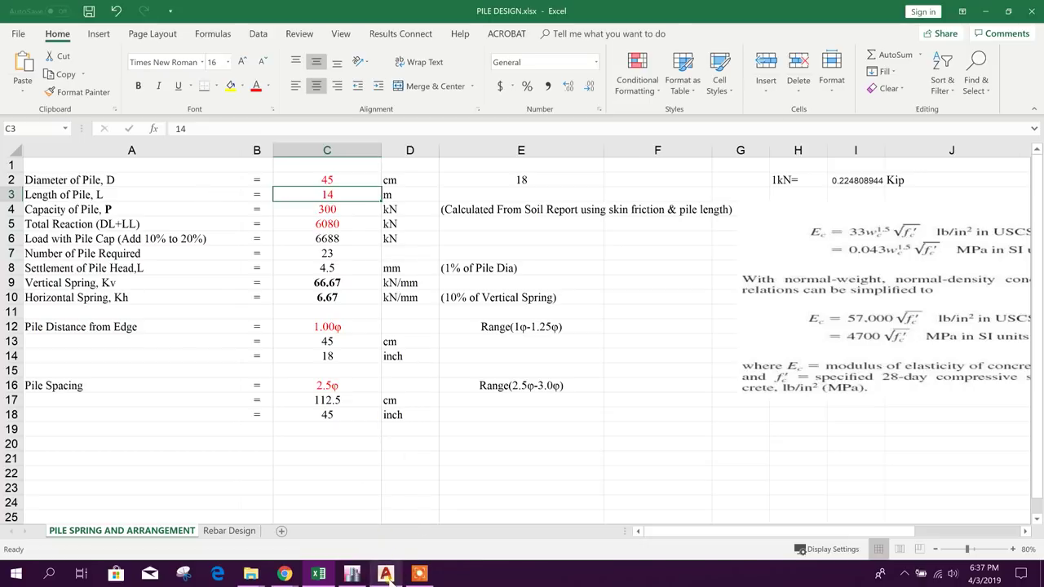
left_click(353, 575)
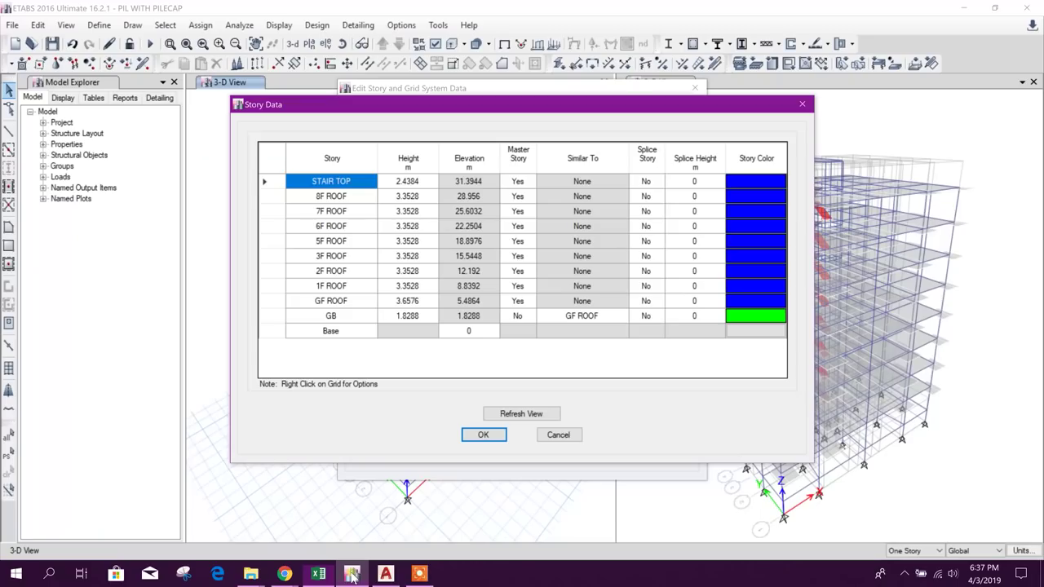
Add one 14 m story above Base, keeping the existing story heights
right_click(272, 337)
mouse_move(328, 370)
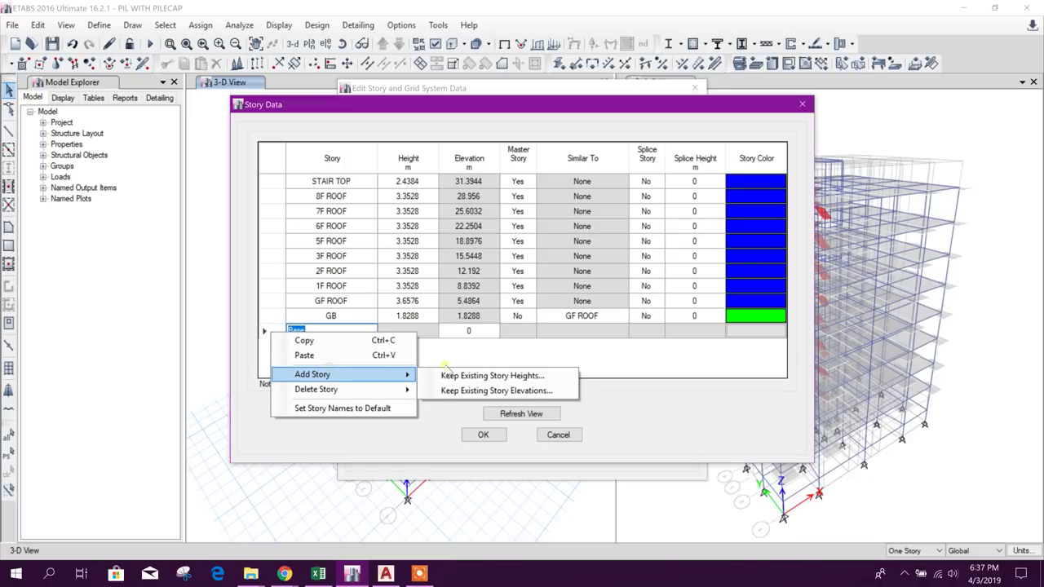
left_click(455, 376)
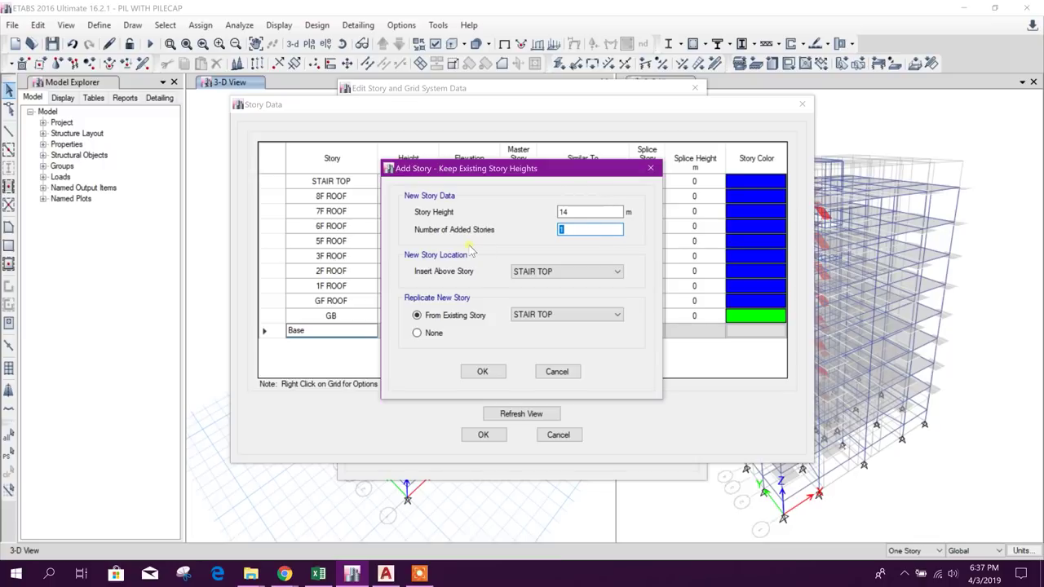
left_click(544, 272)
left_click(539, 372)
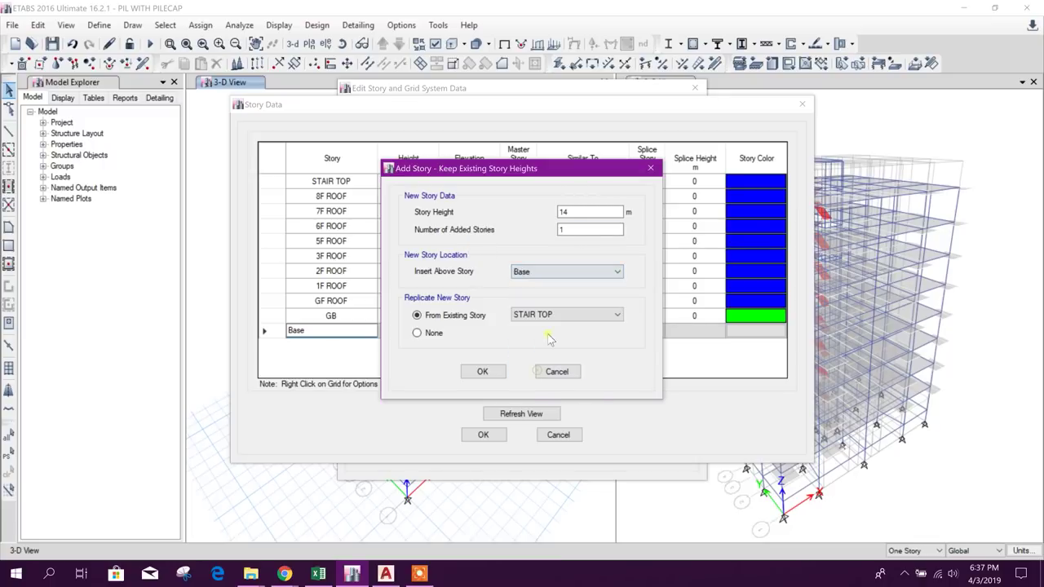
left_click(484, 372)
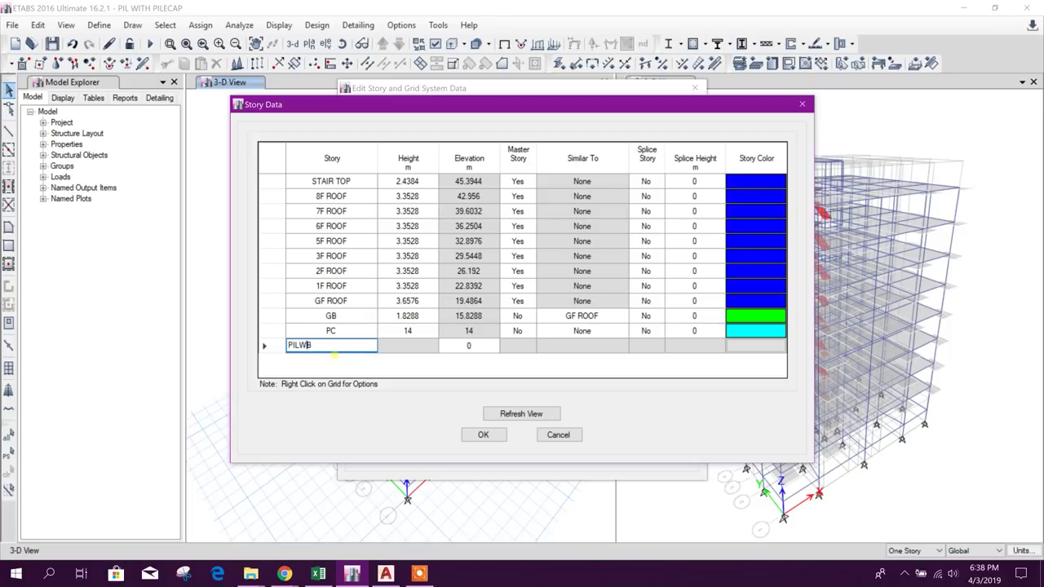
Name the added story PC and the base level PILEB, and apply the story changes to the model
left_click(474, 436)
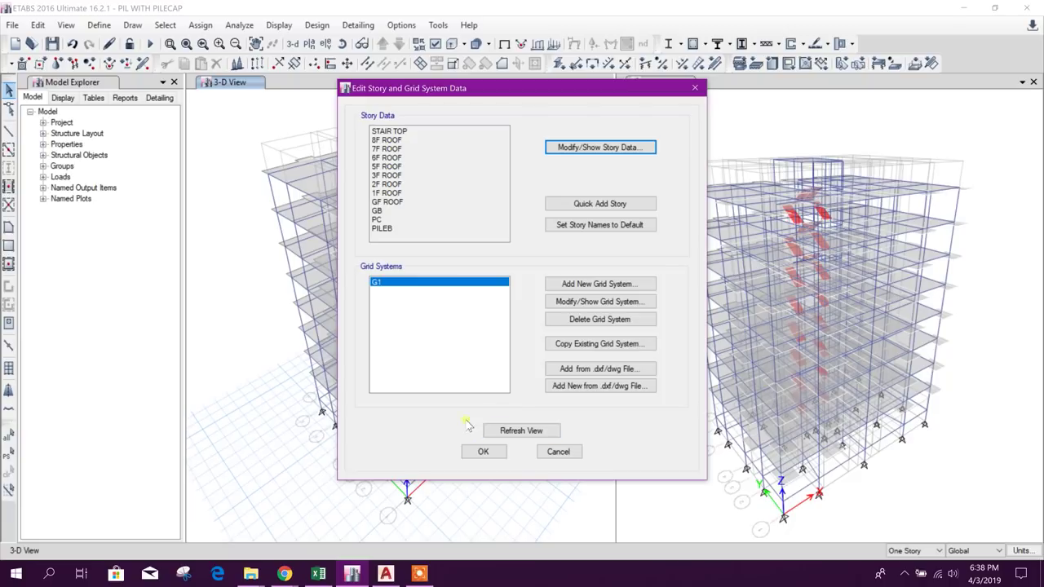
left_click(482, 451)
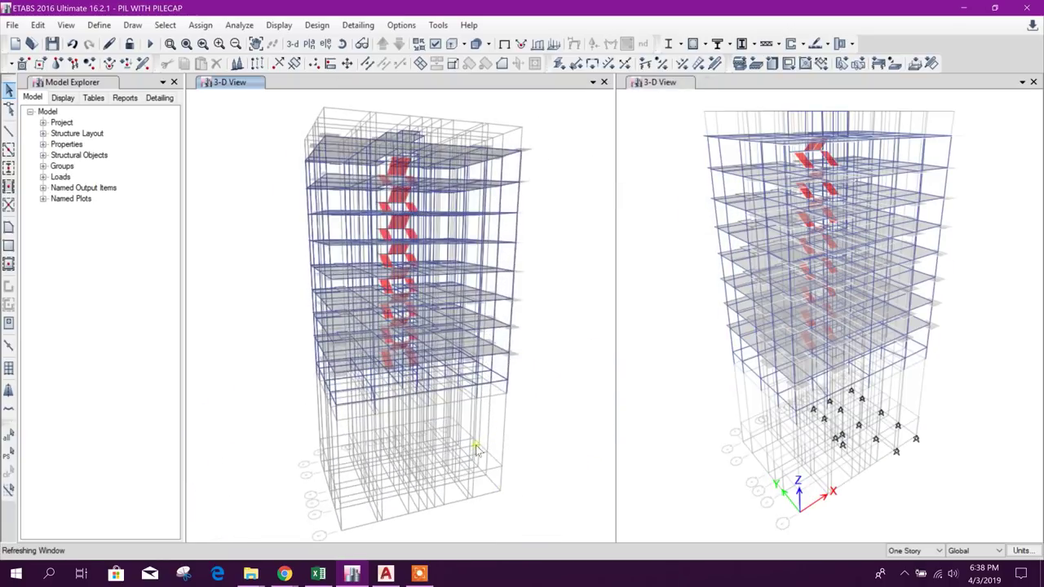
Delete the leftover support joints beneath the building from the model
key("ctrl+p")
key("Delete")
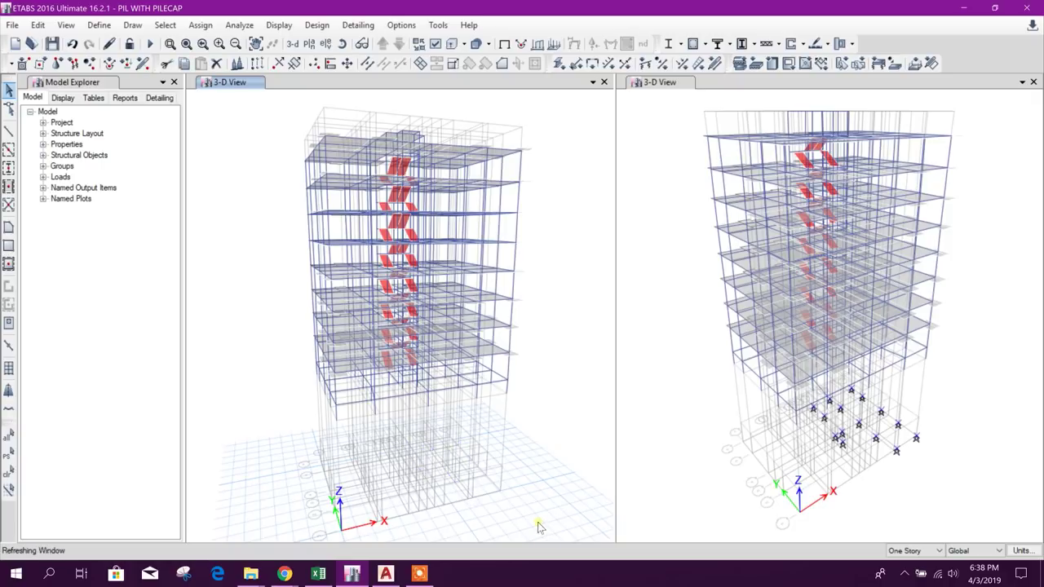
middle_click_drag(473, 493, 383, 489, "shift")
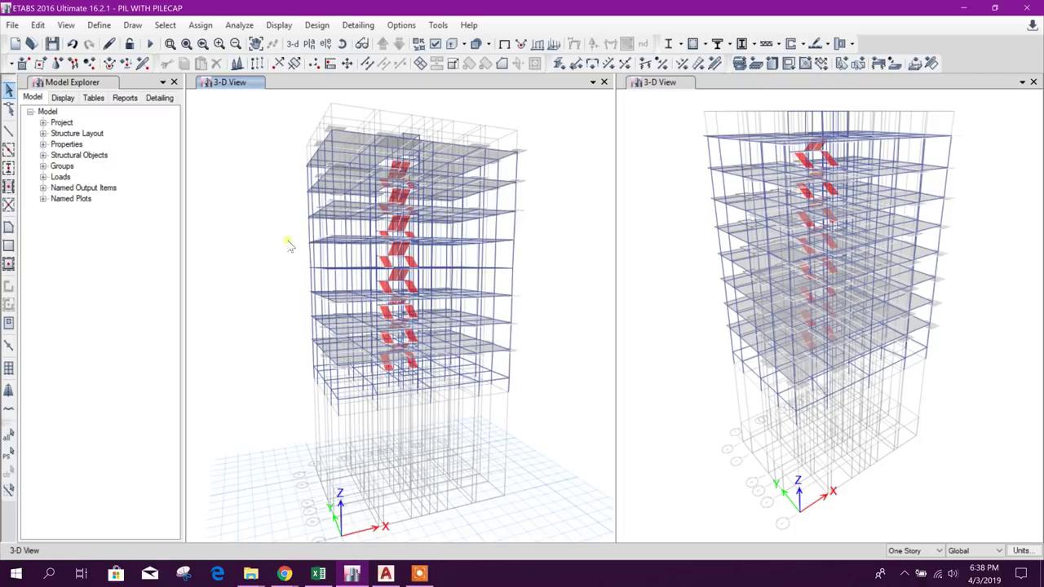
Check the selectable plan levels and the story data table for the stray reference plane, leaving both unmodified
left_click(308, 43)
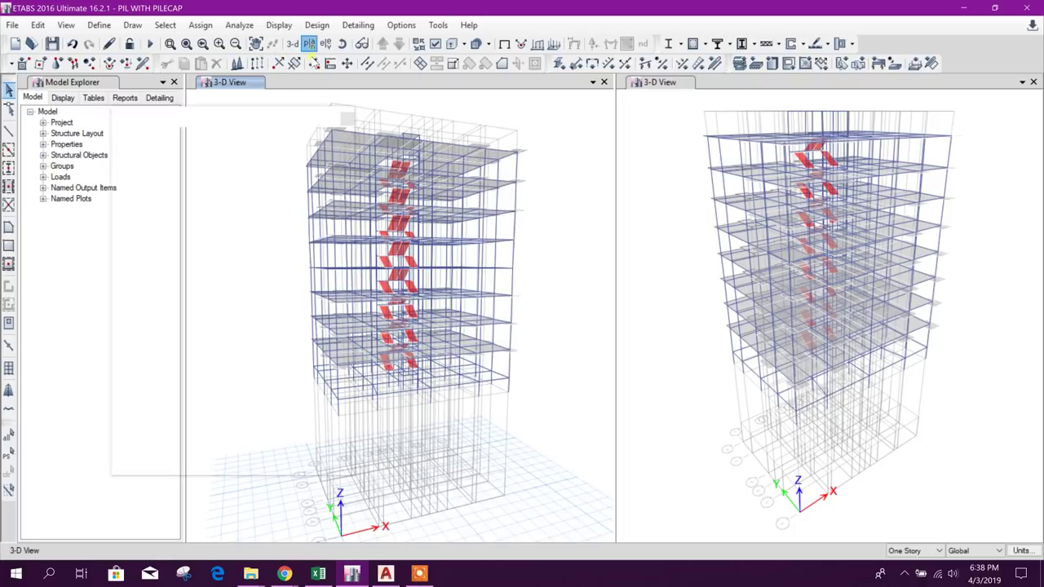
left_click(453, 331)
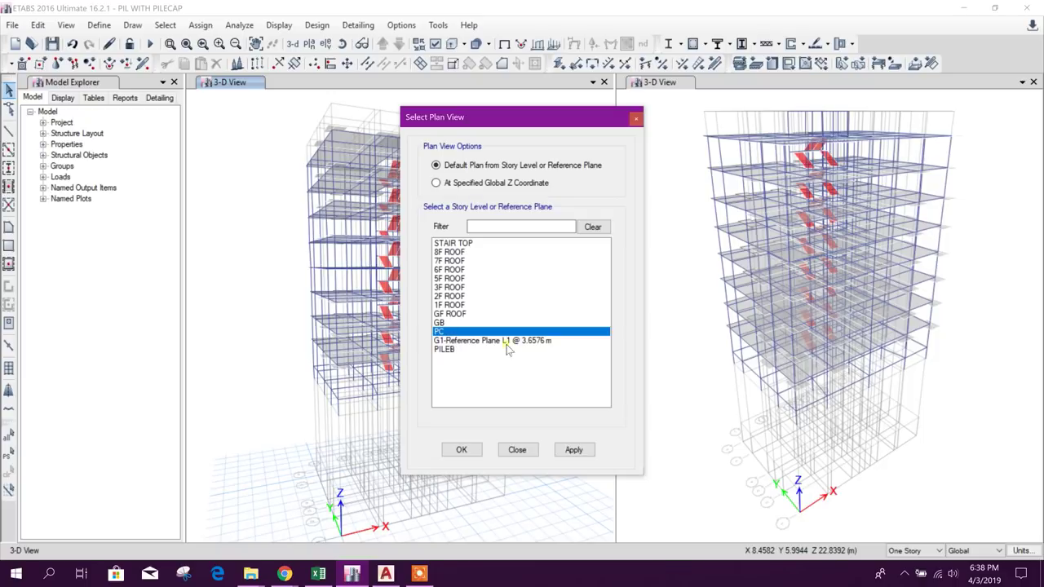
left_click(463, 349)
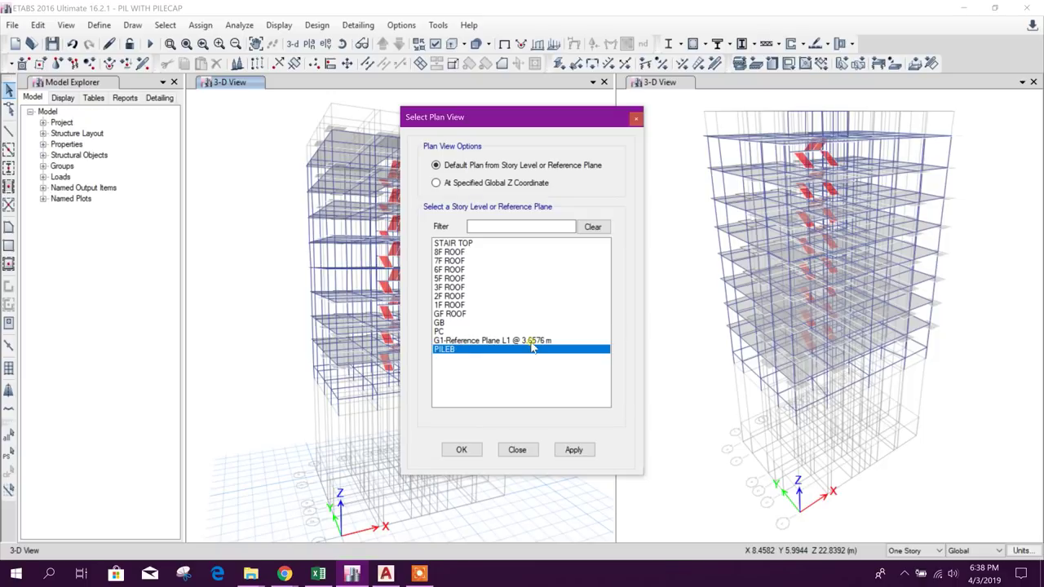
left_click(517, 450)
double_click(553, 128)
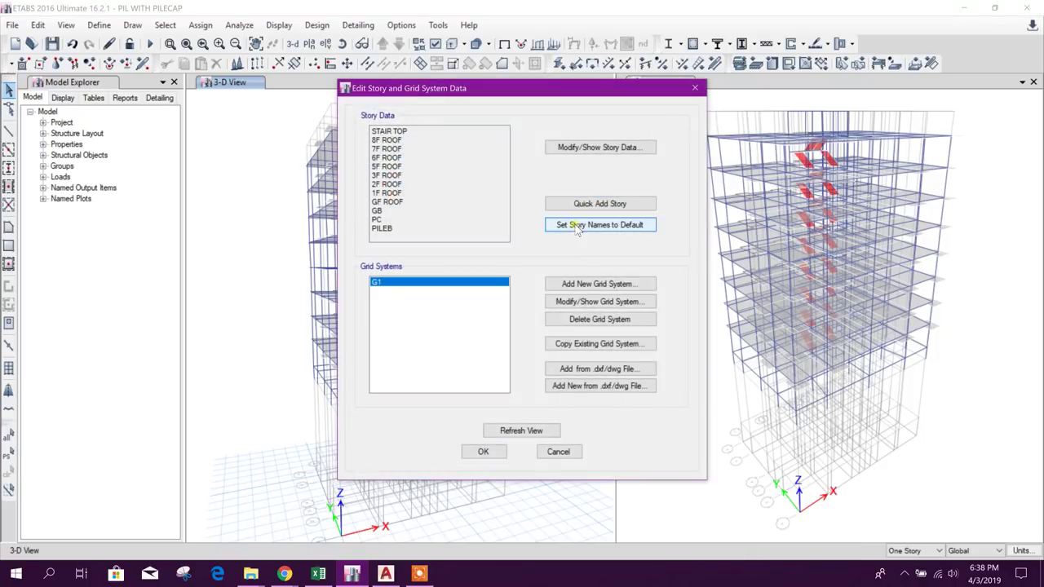
left_click(587, 145)
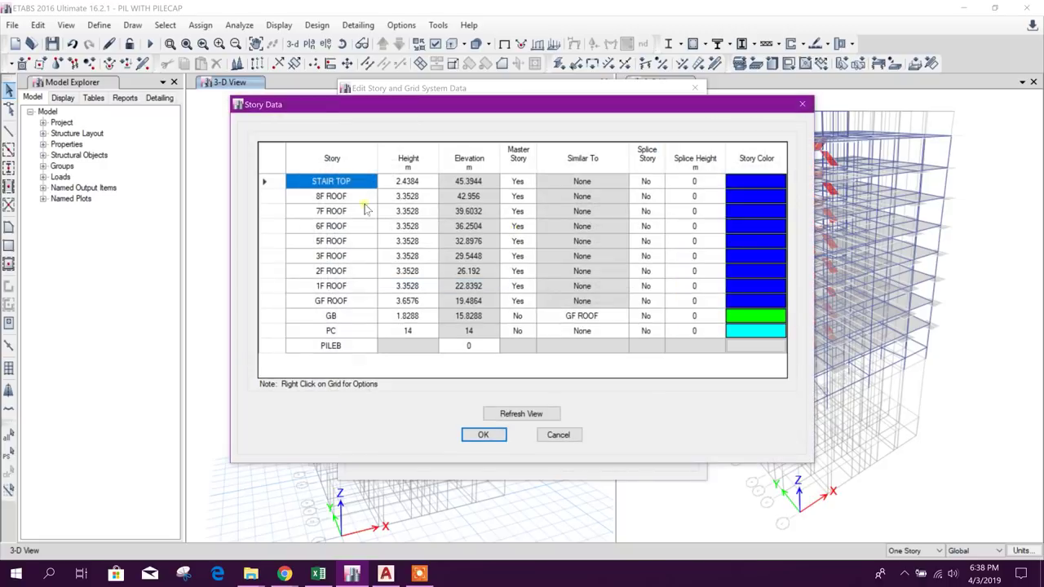
left_click(558, 435)
Delete reference plane L1 from grid system G1 and apply the grid changes to the model
left_click(603, 299)
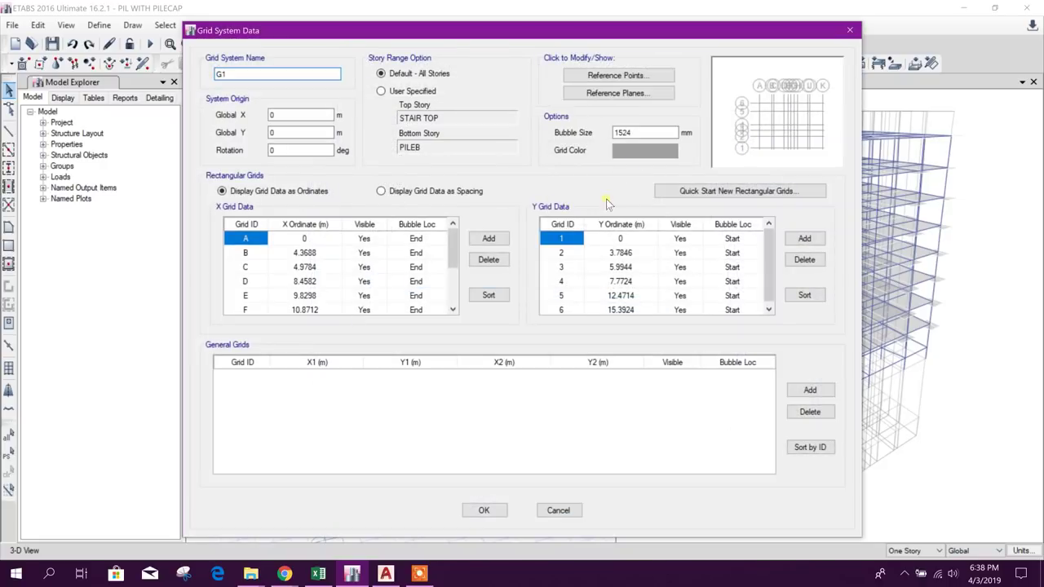
left_click(617, 93)
left_click(633, 272)
left_click(483, 363)
left_click(484, 510)
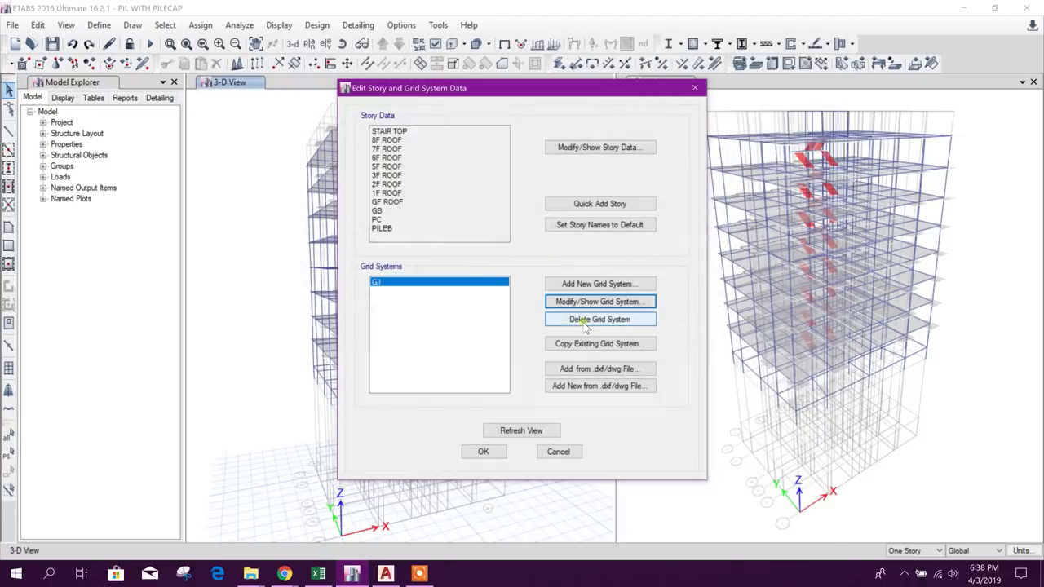
left_click(484, 452)
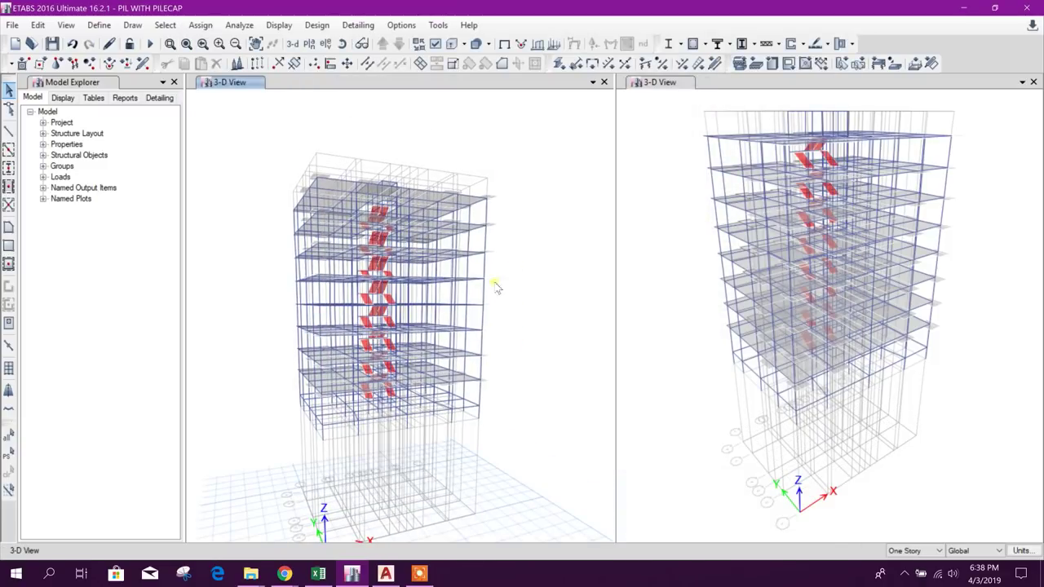
Replace the active 3-D view with the plan view of story level PC
scroll(411, 287, "up", 5)
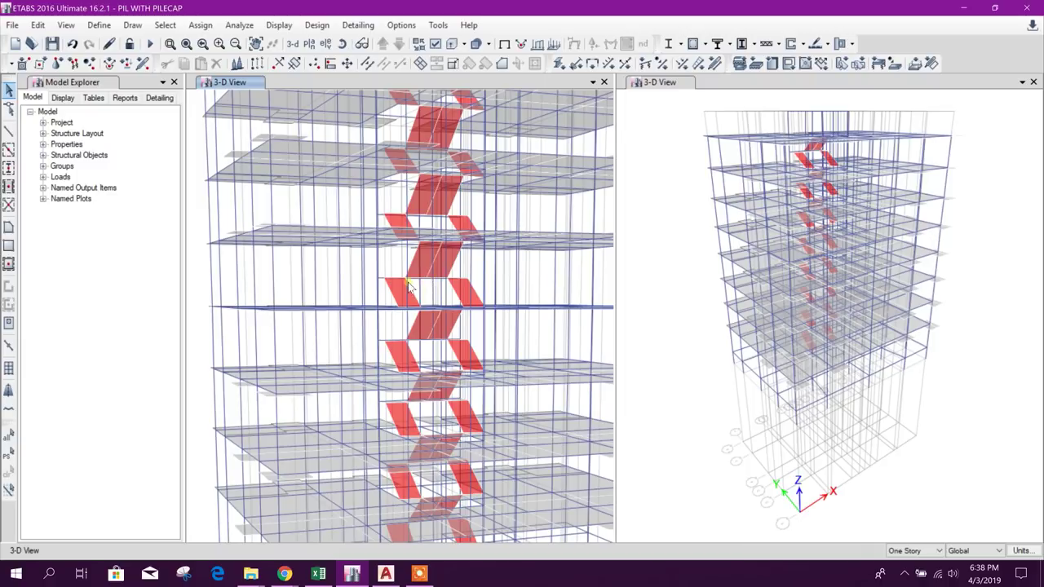
scroll(410, 287, "down", 5)
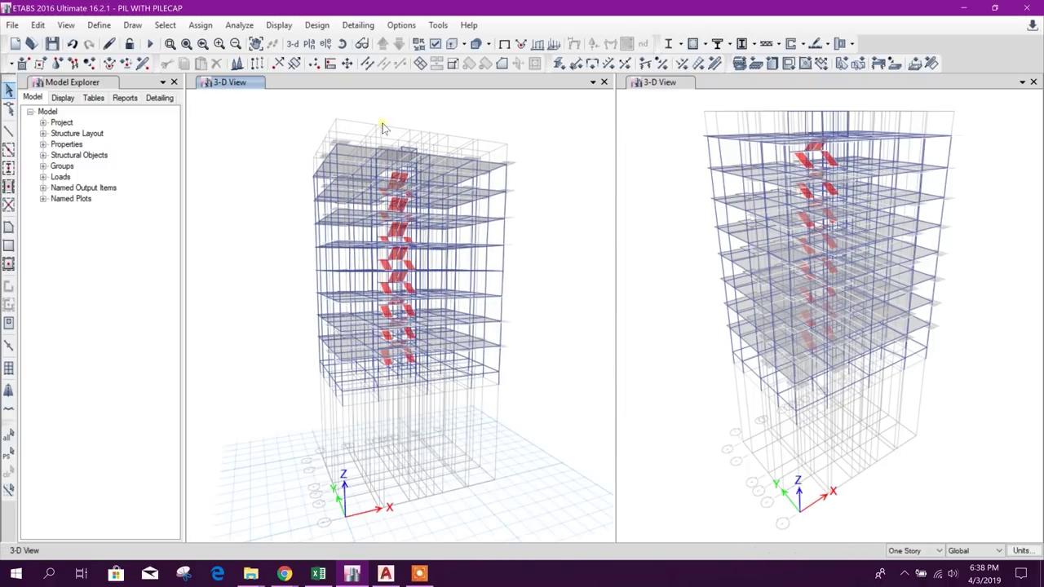
left_click(309, 43)
left_click(449, 324)
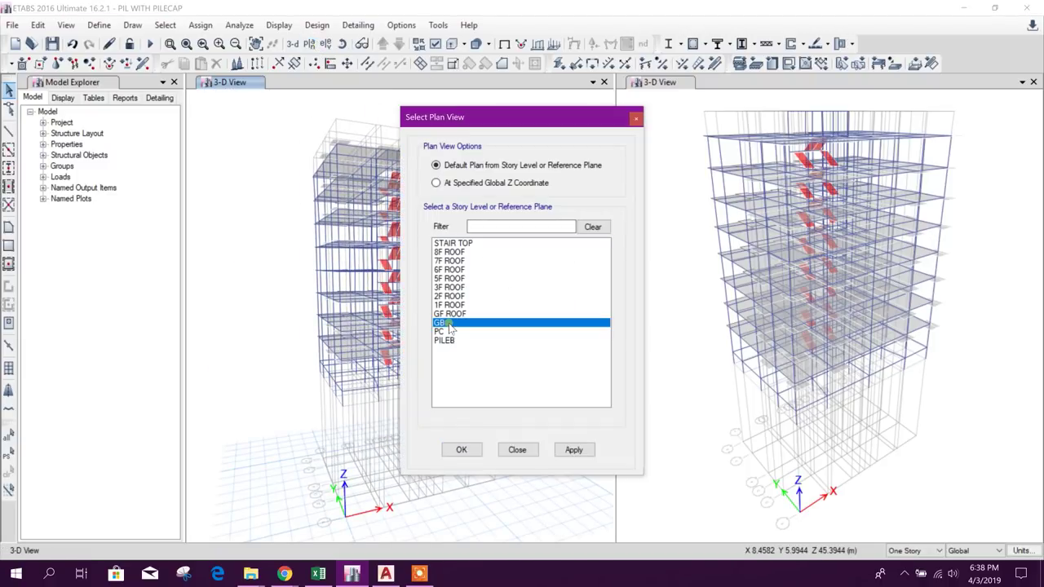
left_click(447, 332)
left_click(504, 340)
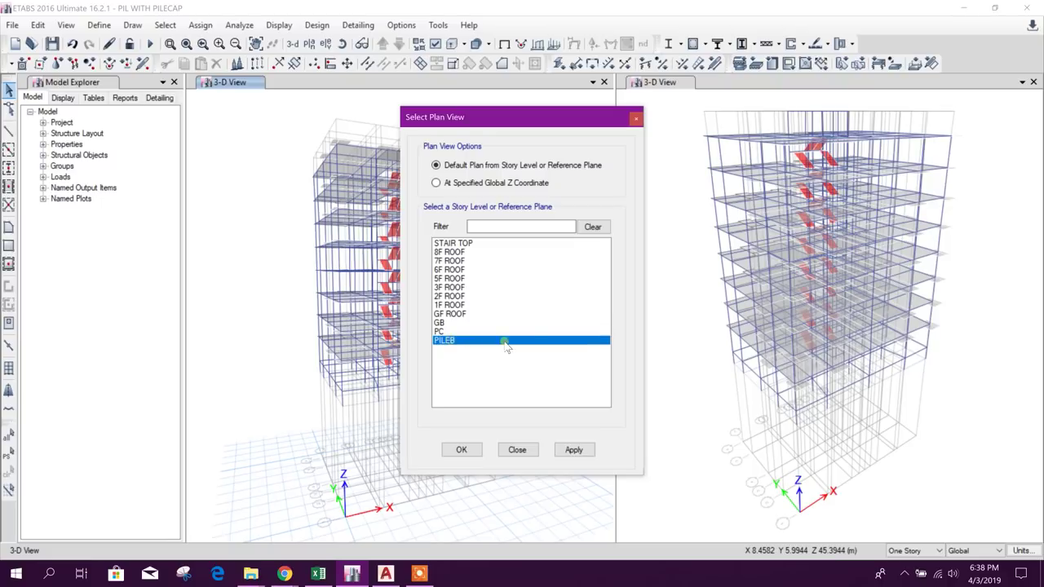
left_click(439, 332)
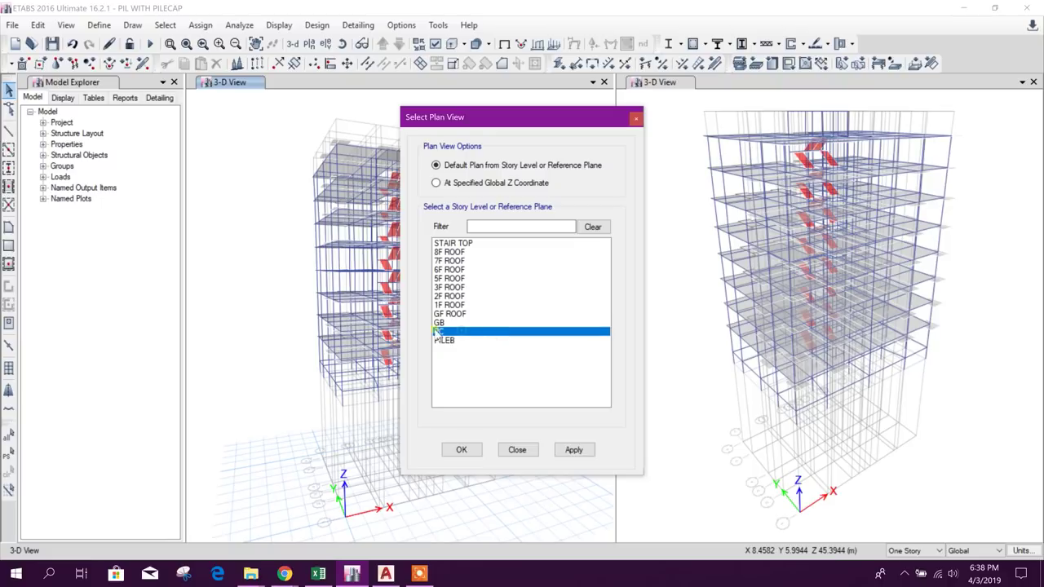
left_click(574, 450)
left_click(517, 450)
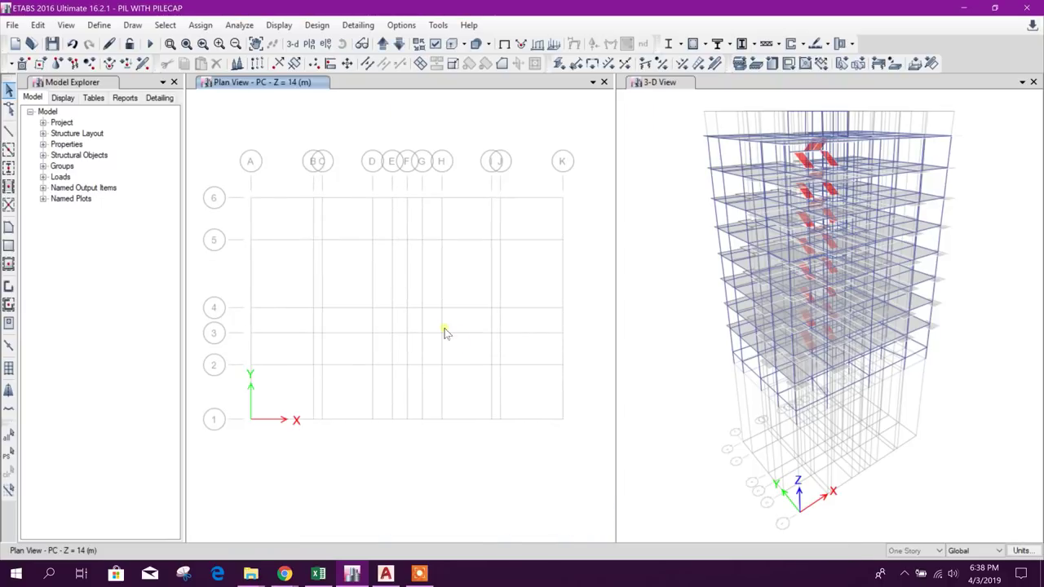
Look at the column and beam layout on the GB level and return to the PC plan
left_click(419, 292)
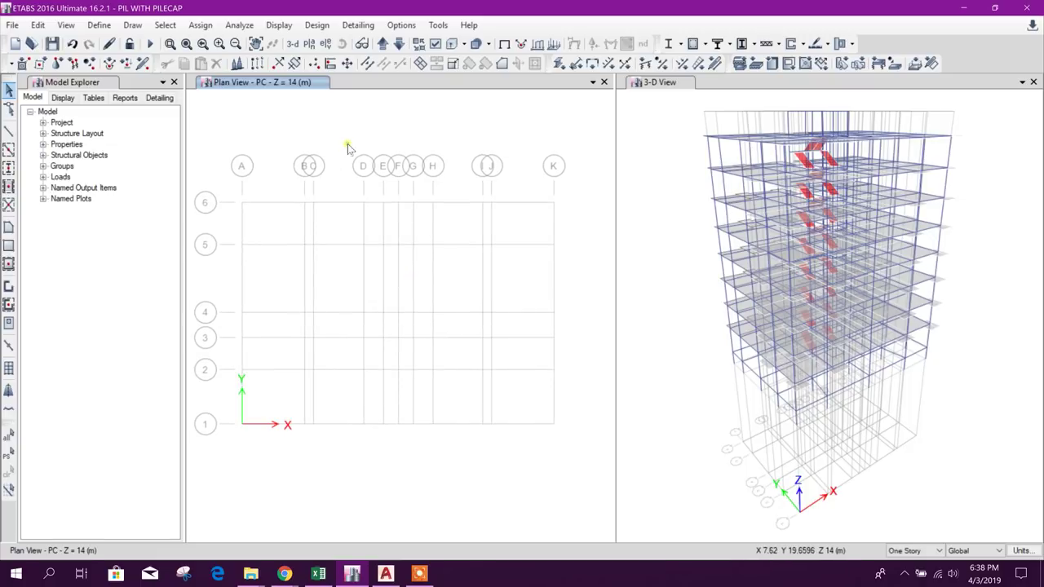
left_click(383, 44)
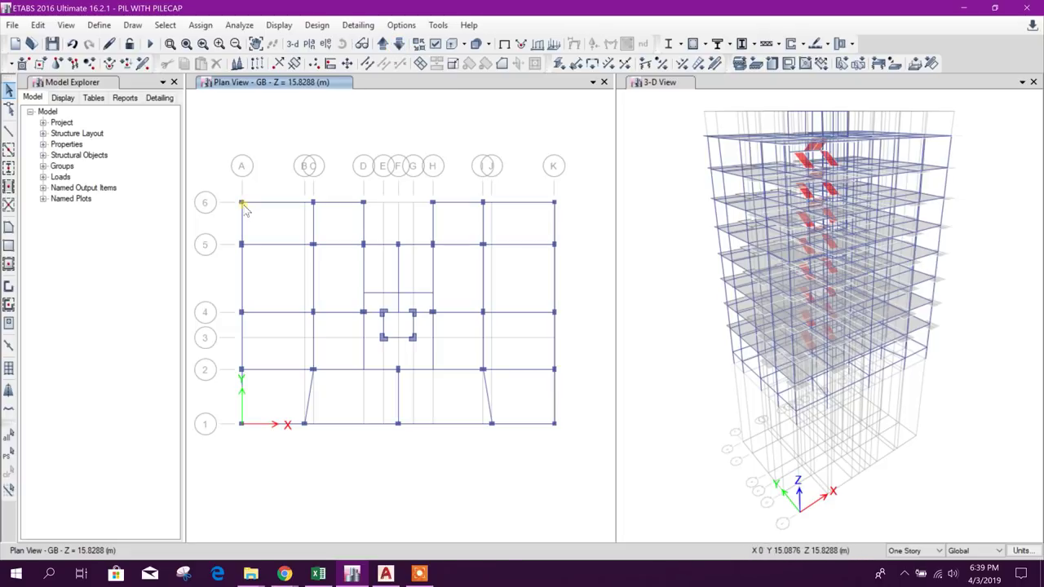
left_click(399, 44)
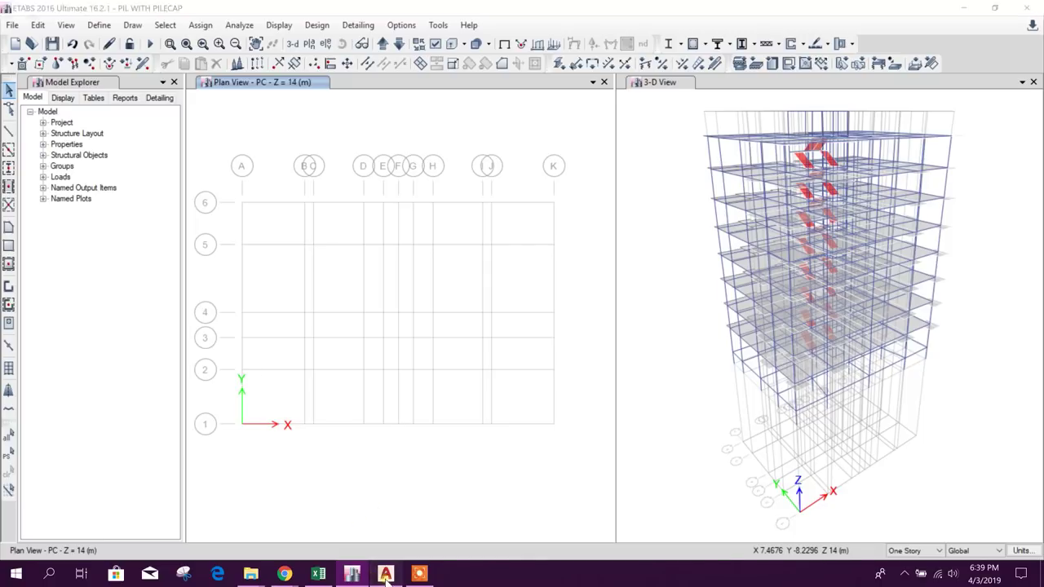
Switch to the AutoCAD drawing PILE CAP.dwg and locate pile cap PC4
left_click(385, 574)
scroll(354, 307, "up", 8)
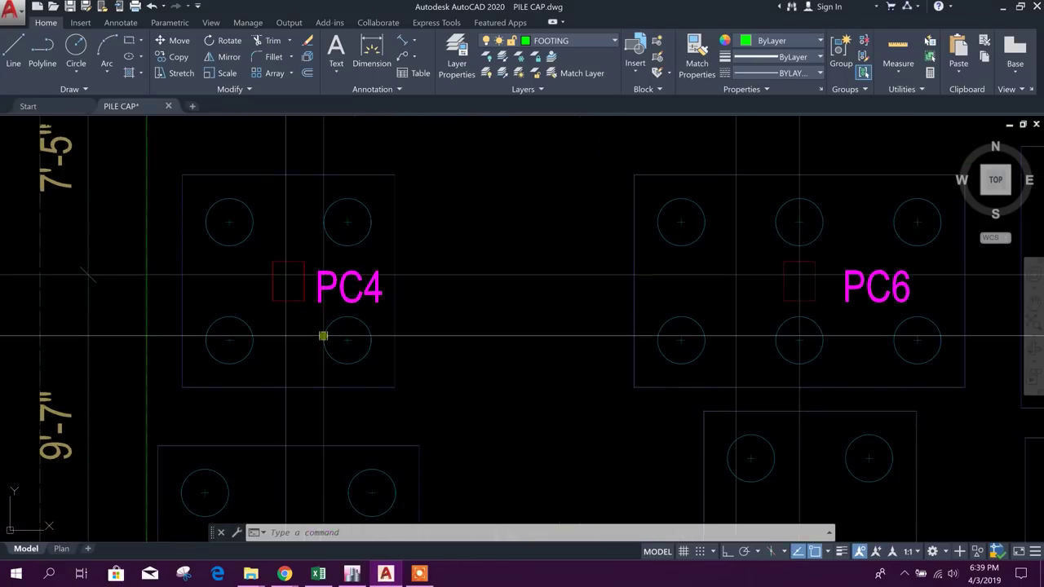
left_click(410, 40)
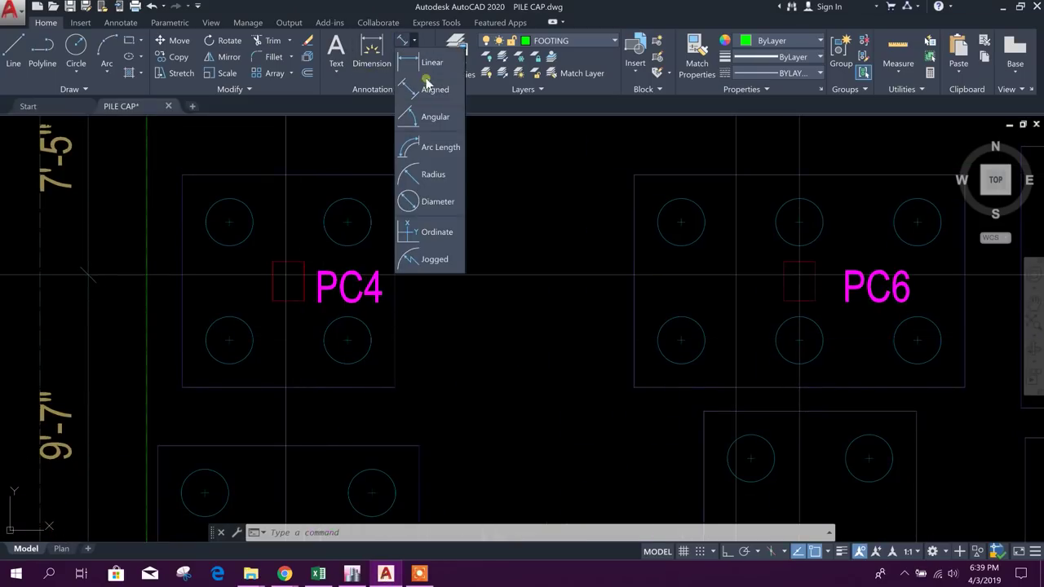
left_click(414, 98)
scroll(289, 273, "up", 5)
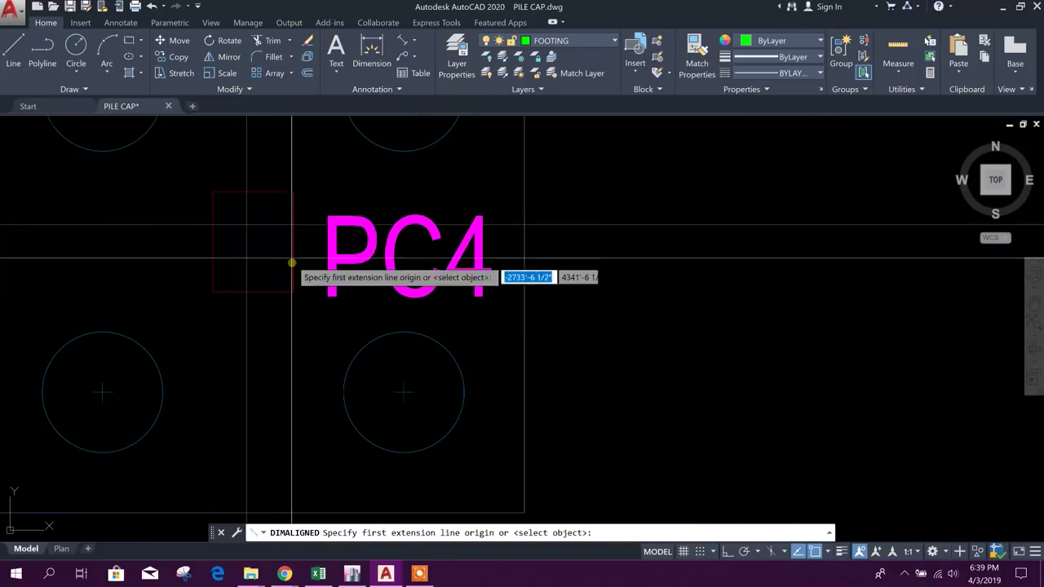
left_click(253, 242)
scroll(351, 281, "down", 4)
left_click(414, 284)
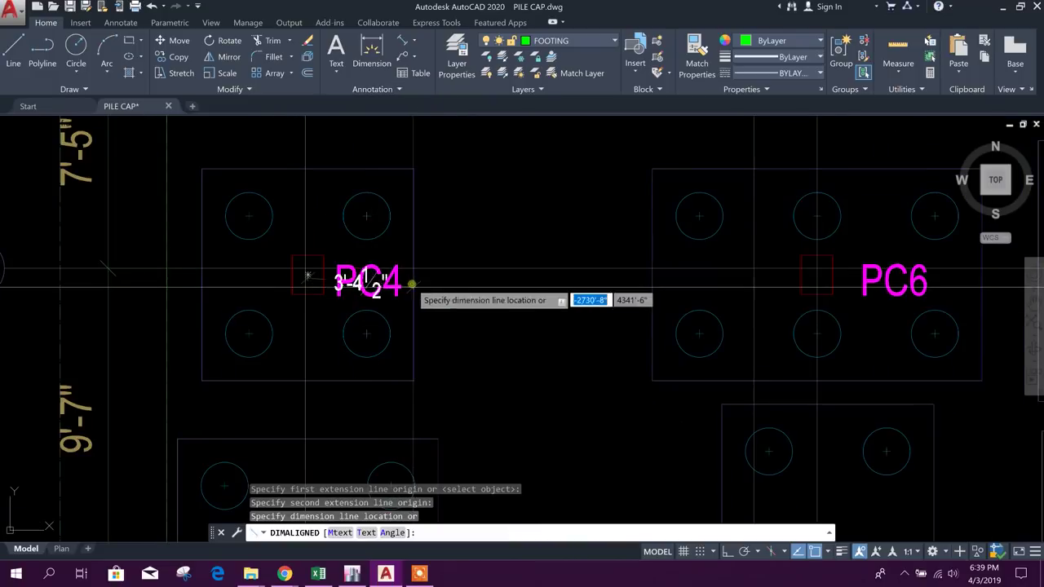
key("Escape")
Add a horizontal linear dimension from the column centre to the right edge of pile cap PC4, placed just below the cap
left_click(408, 42)
left_click(418, 65)
scroll(314, 300, "up", 2)
left_click(305, 261)
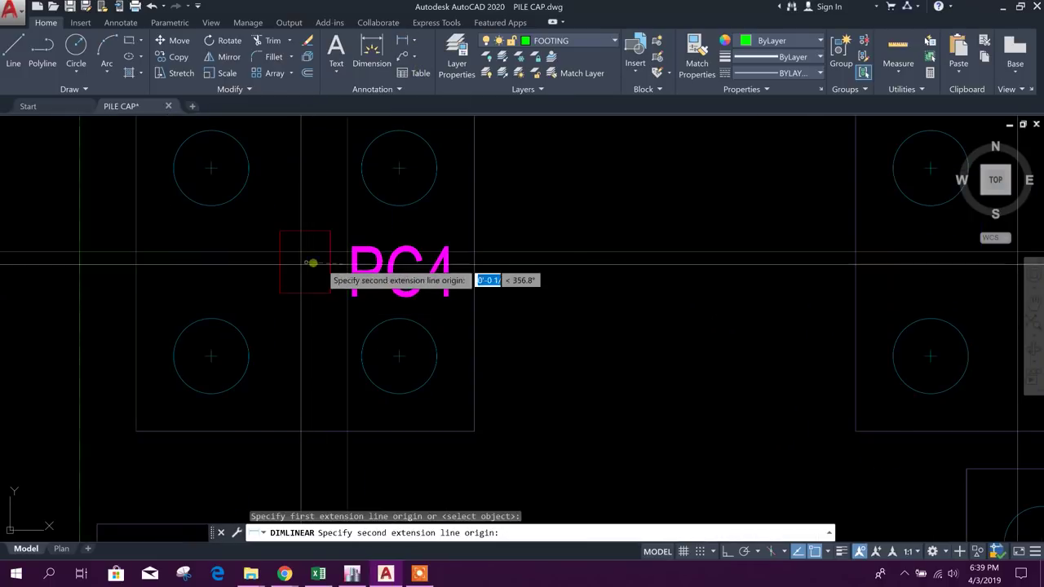
left_click(477, 253)
scroll(459, 291, "down", 3)
scroll(466, 384, "up", 3)
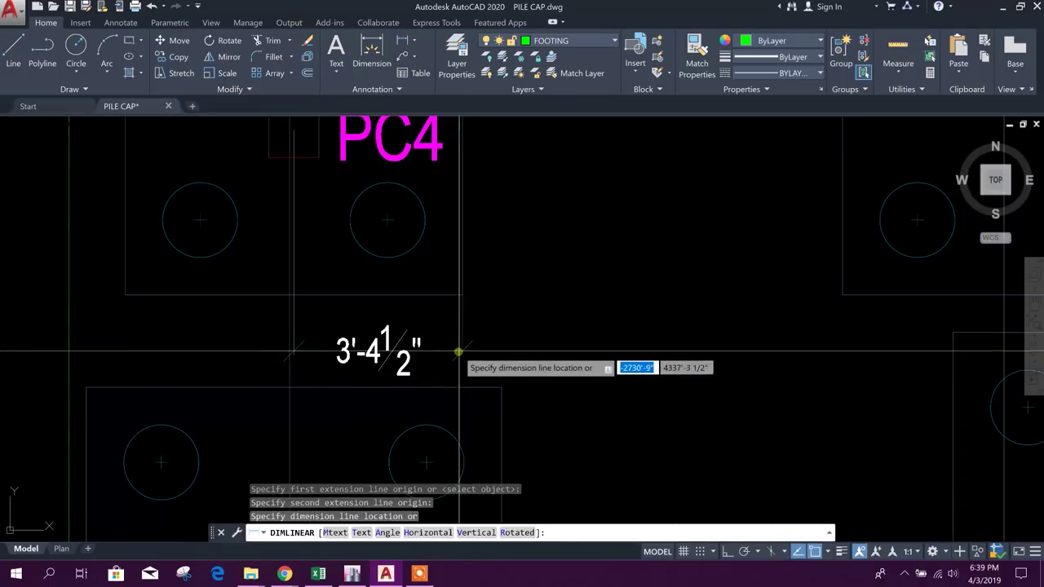
left_click(465, 346)
middle_click_drag(501, 323, 567, 280)
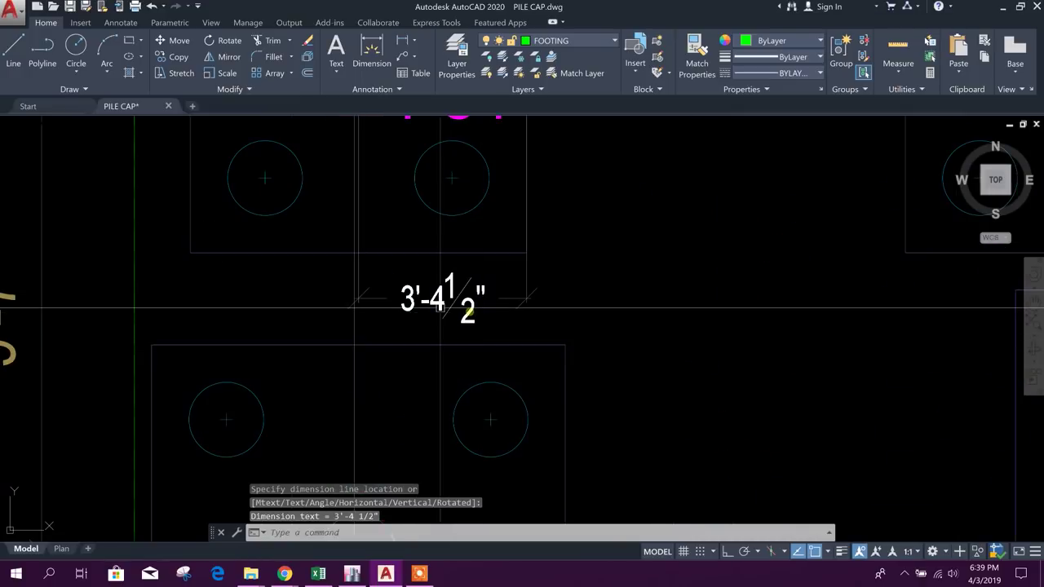
key("Escape")
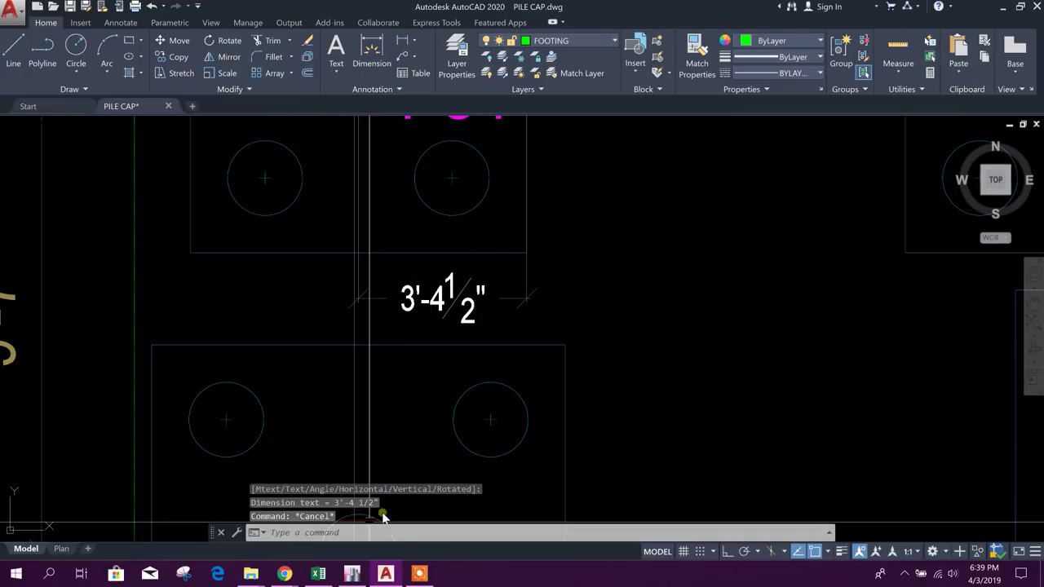
Switch to the Excel workbook PILE DESIGN.xlsx and enter 40.5 in cell E22
left_click(319, 574)
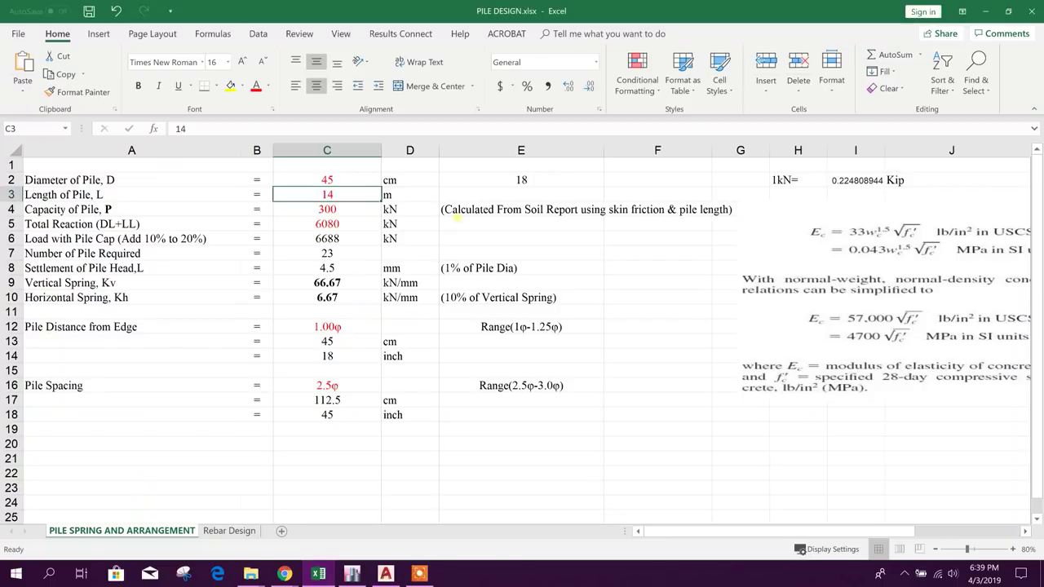
scroll(485, 455, "down", 2)
left_click(520, 384)
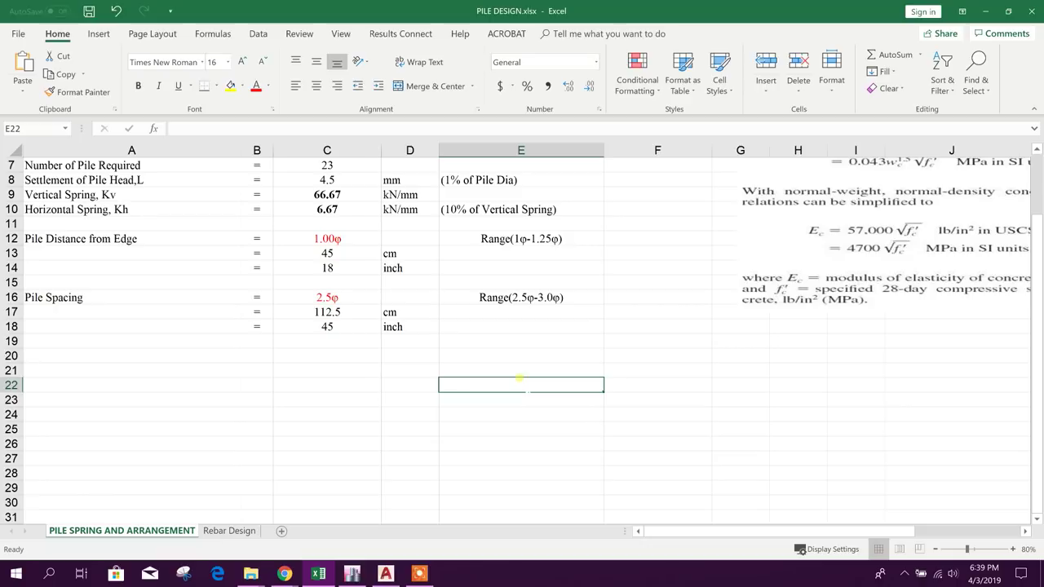
type("40")
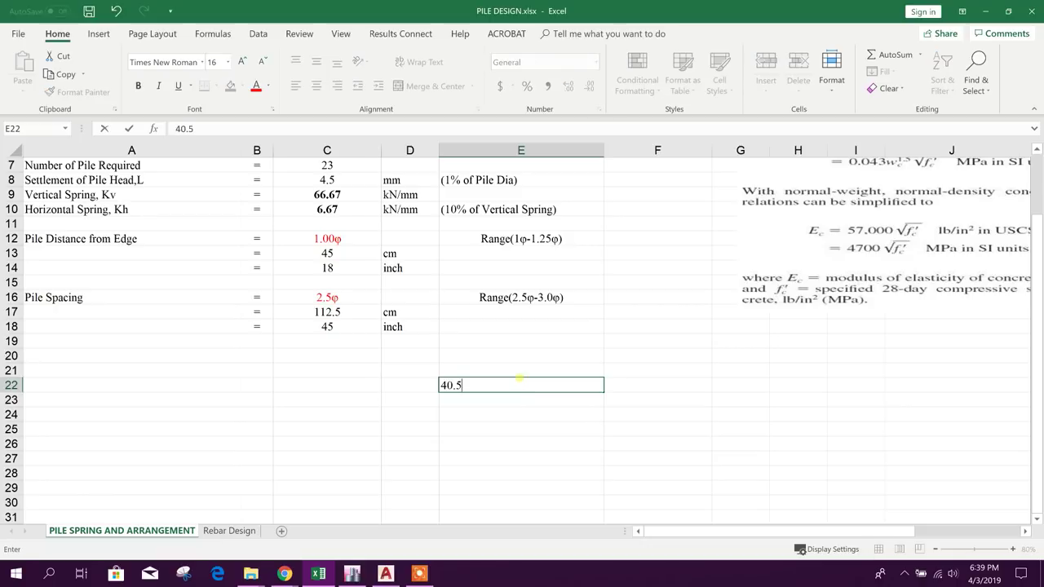
type(".5")
key("Return")
Convert the E22 value from inches to millimetres in cell F22 with the formula =E22*25
left_click(635, 385)
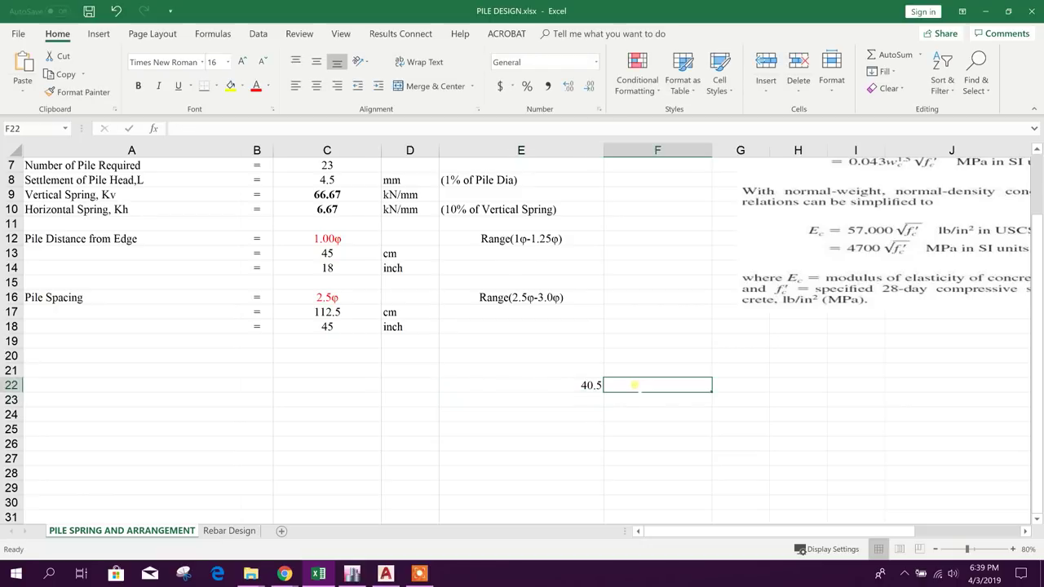
type("=")
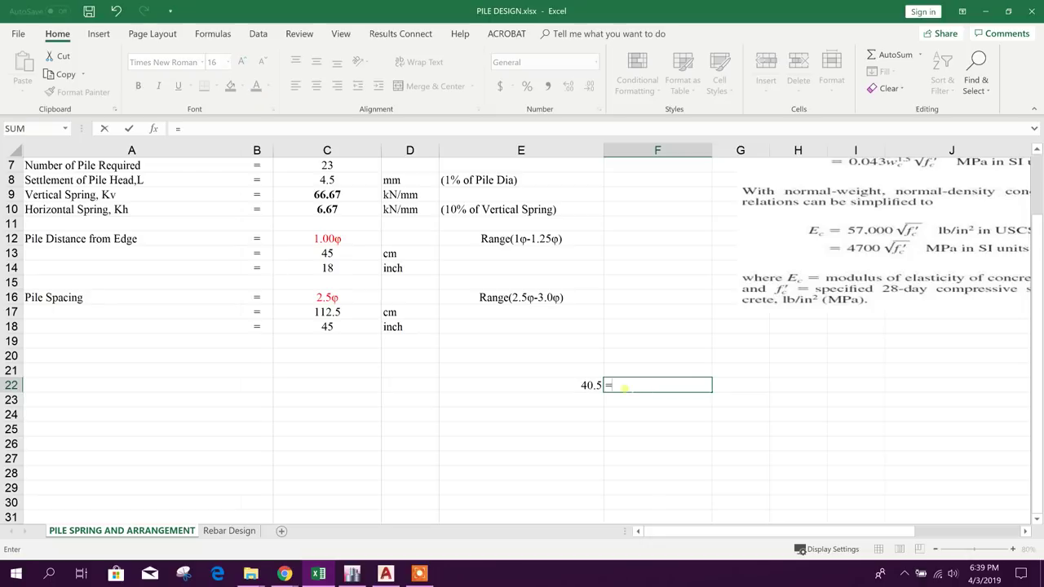
left_click(599, 385)
type("*")
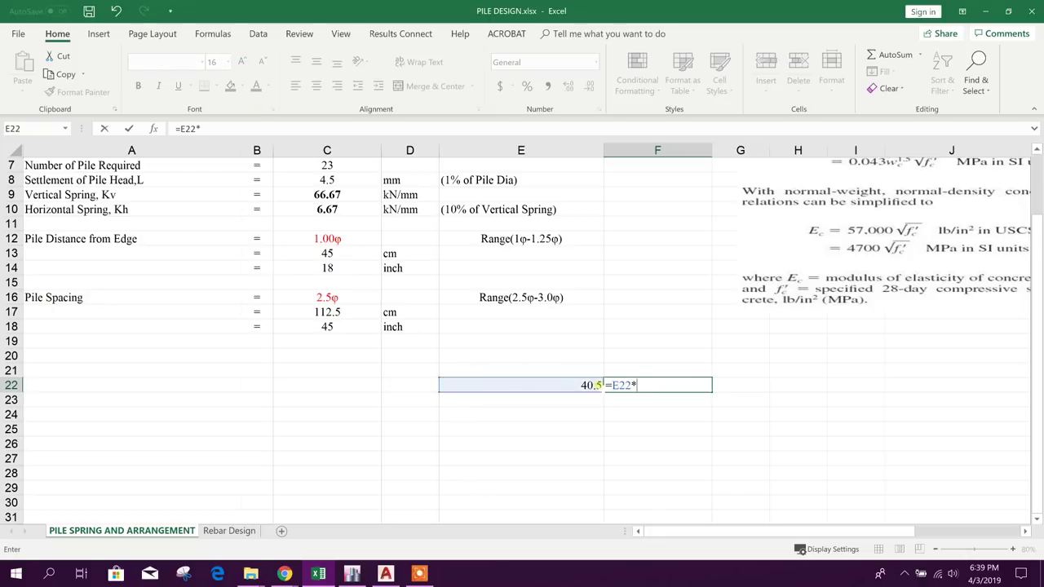
type("25")
key("Return")
left_click(618, 385)
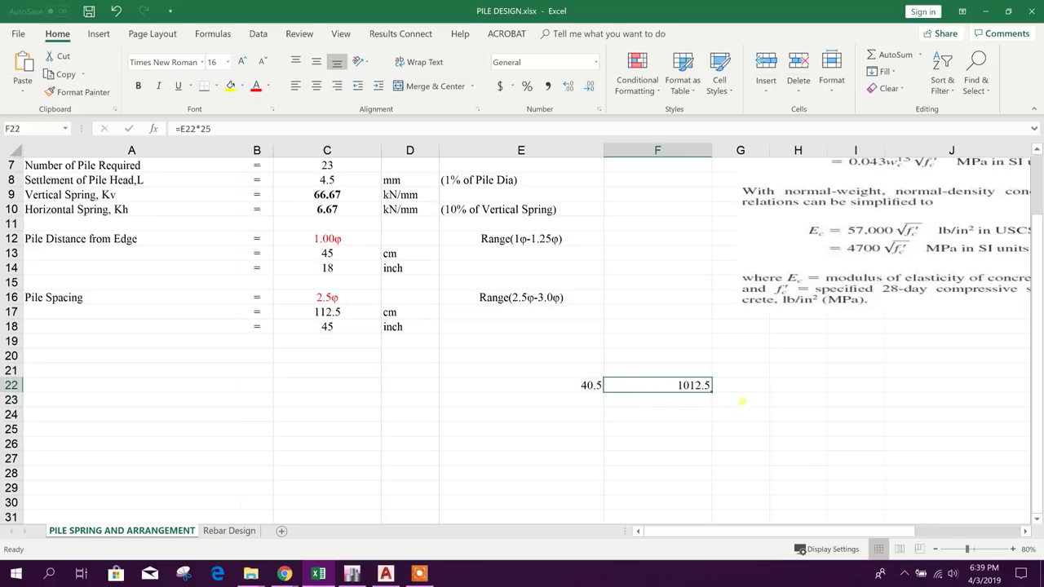
Enter the unit label MM in cell G22 and switch back to the AutoCAD pile cap drawing
left_click(748, 387)
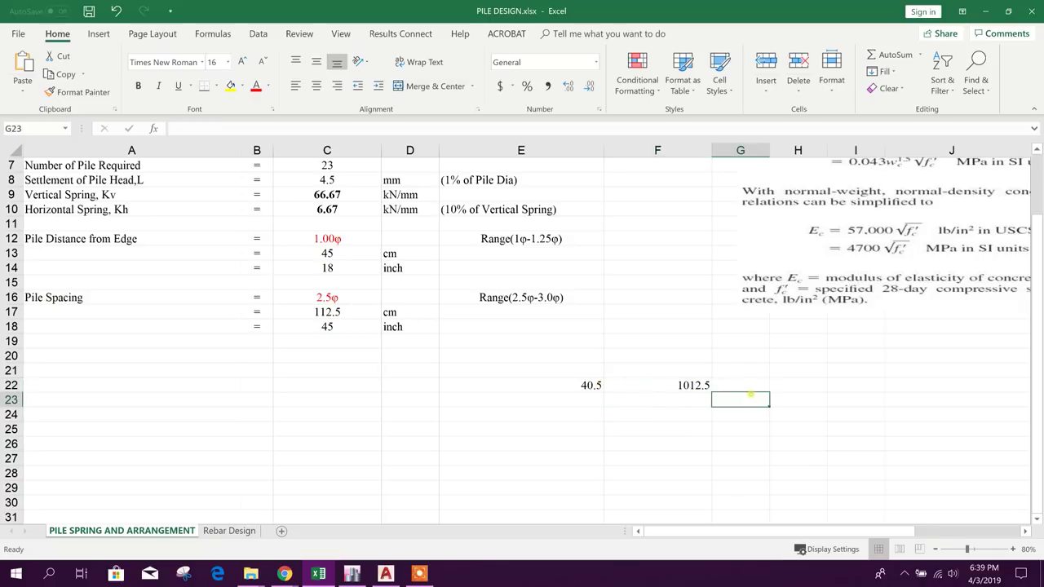
type("MM")
key("Return")
left_click(740, 428)
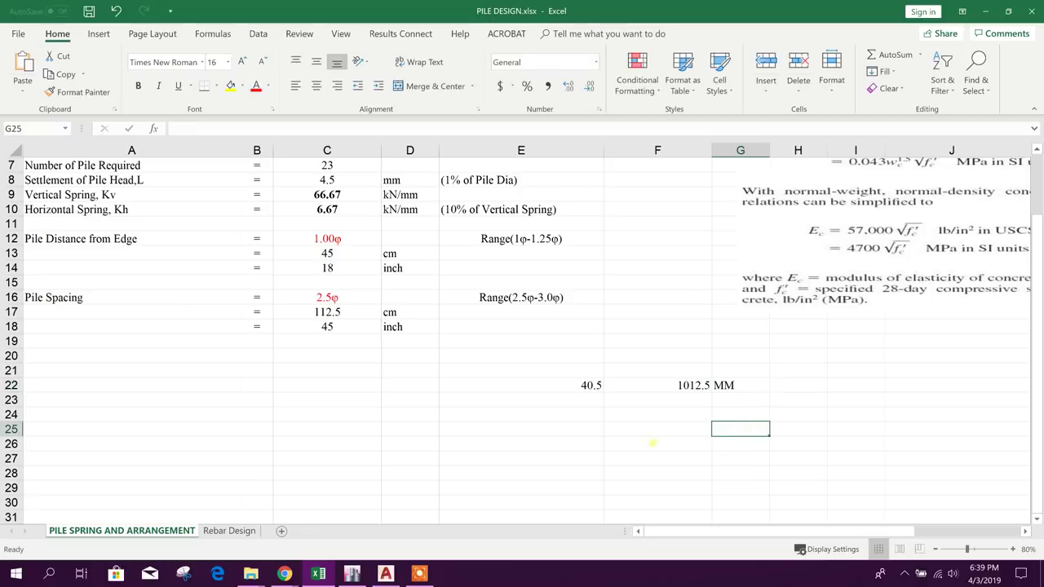
left_click(386, 573)
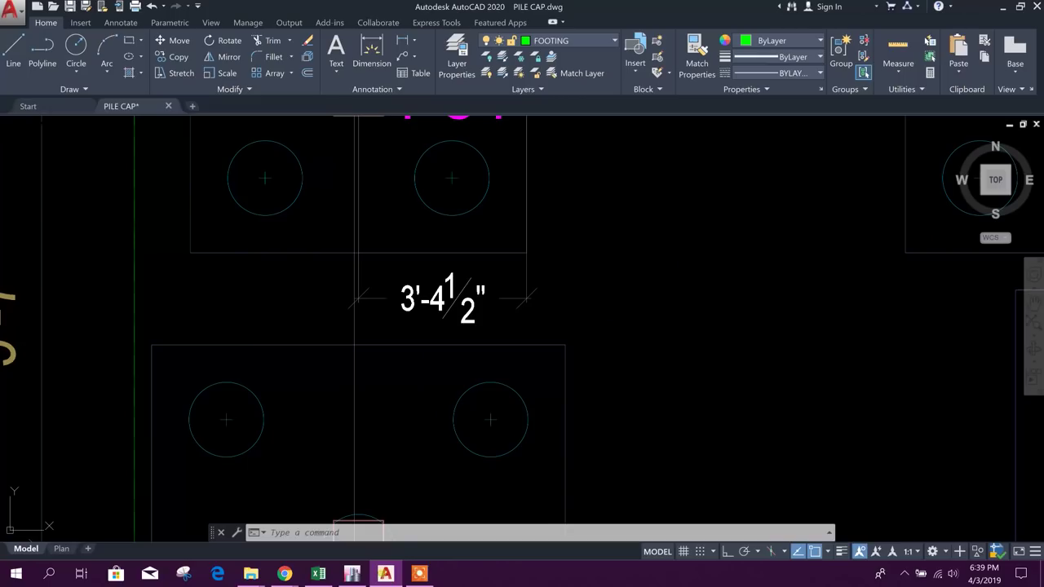
Switch from the AutoCAD drawing to the ETABS model PIL WITH PILECAP
left_click(353, 573)
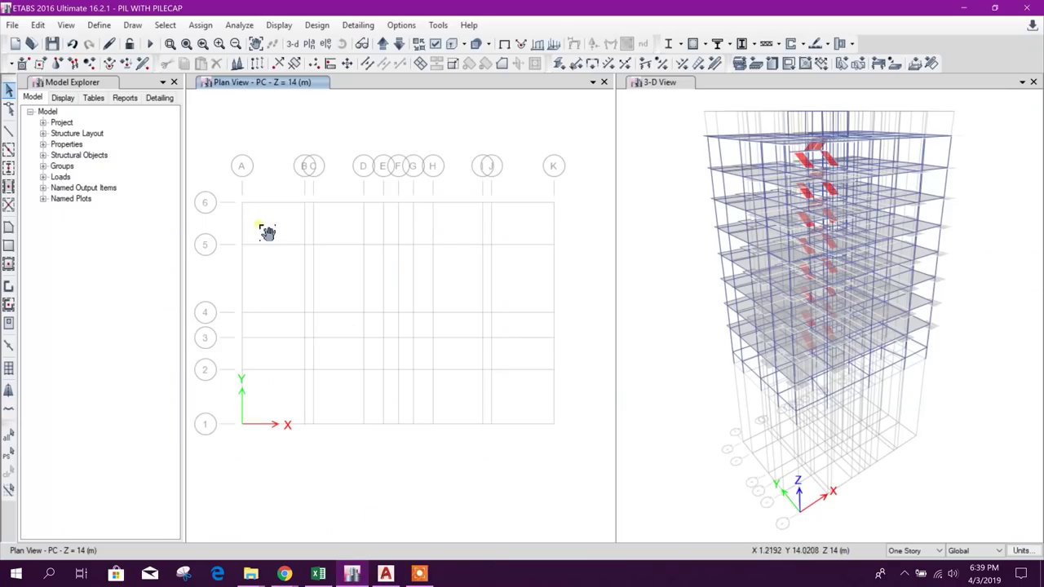
scroll(278, 251, "up", 3)
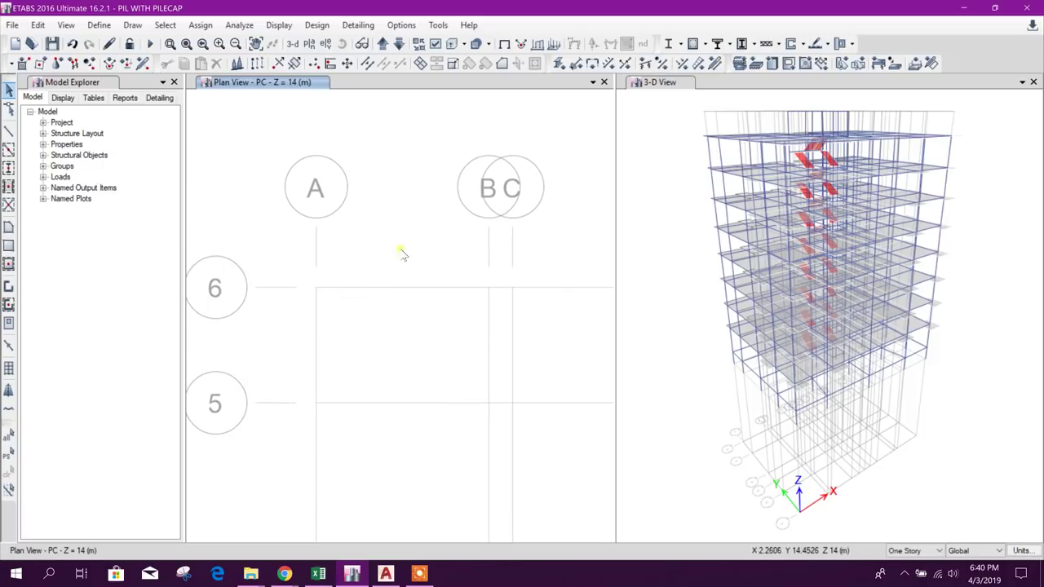
left_click(8, 131)
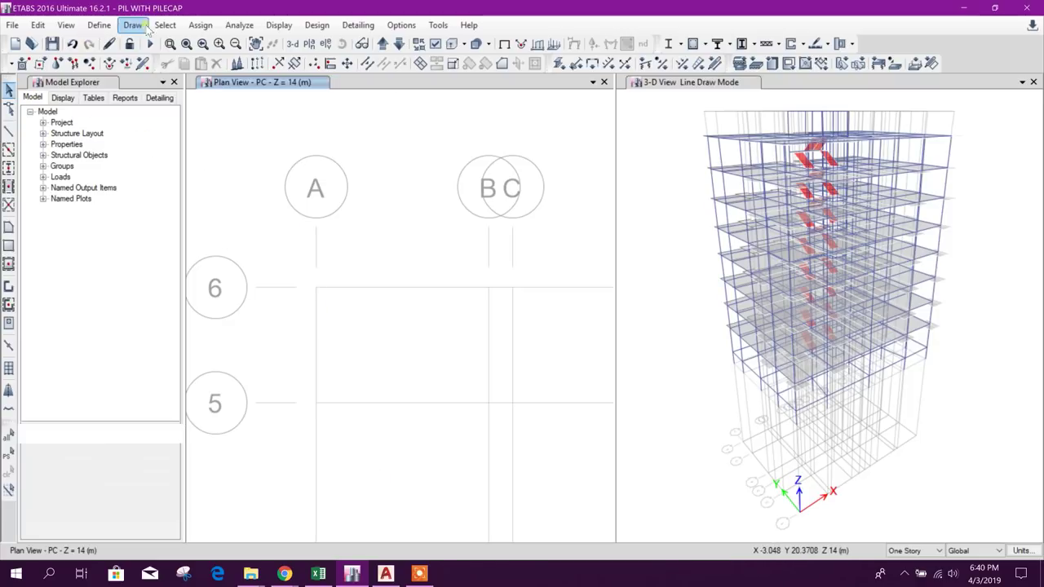
key("Escape")
left_click(37, 26)
key("Escape")
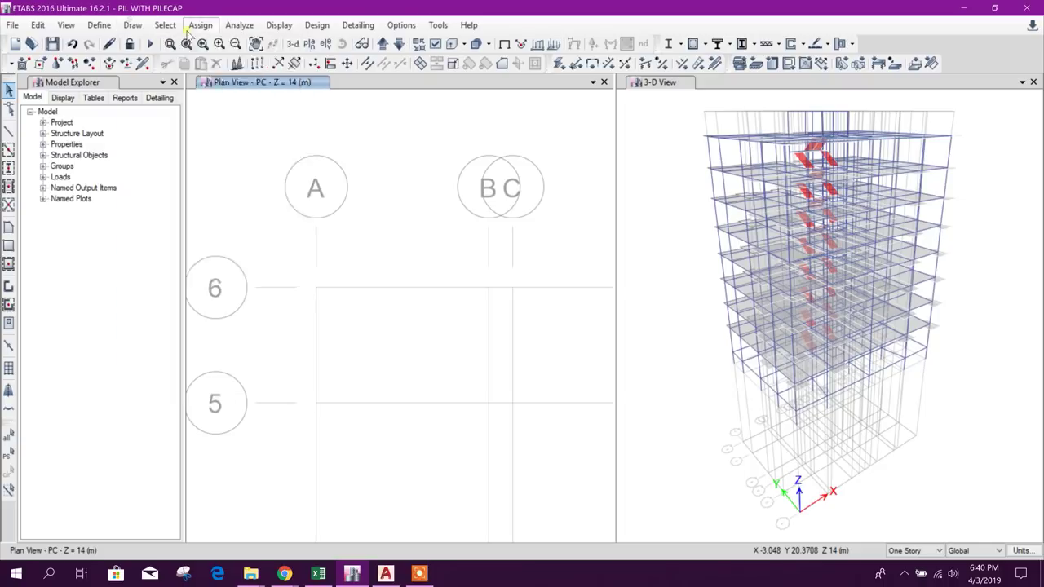
Start drawing joint objects on the PC plan and open the plan offset X for editing
left_click(132, 25)
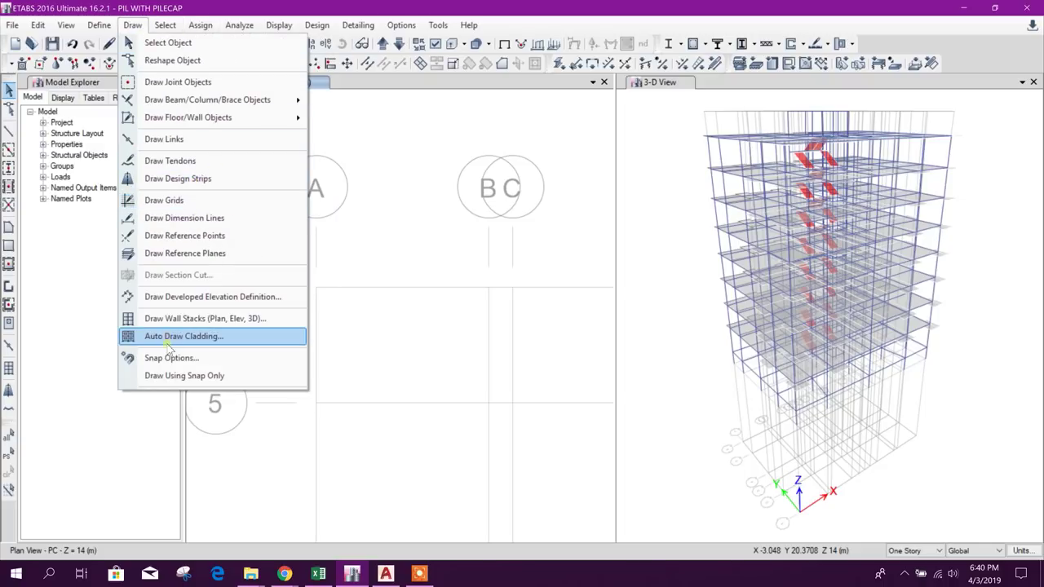
left_click(187, 82)
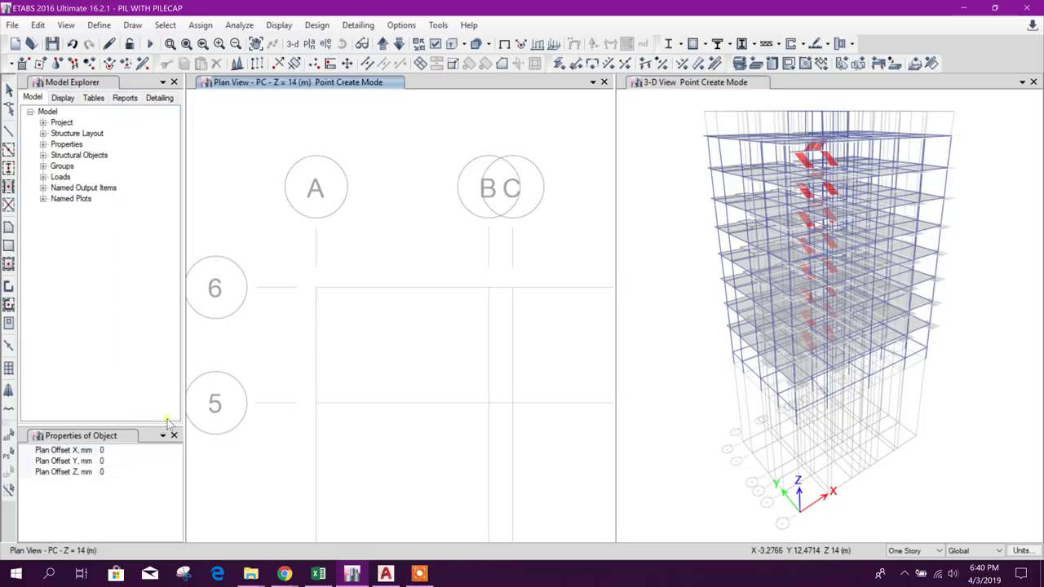
left_click(135, 450)
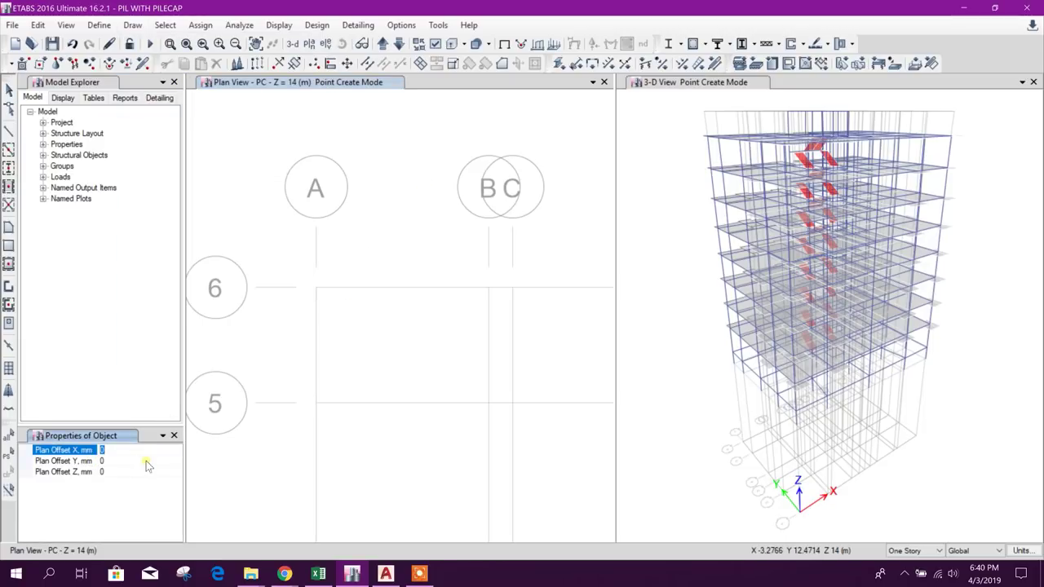
key("alt+Tab")
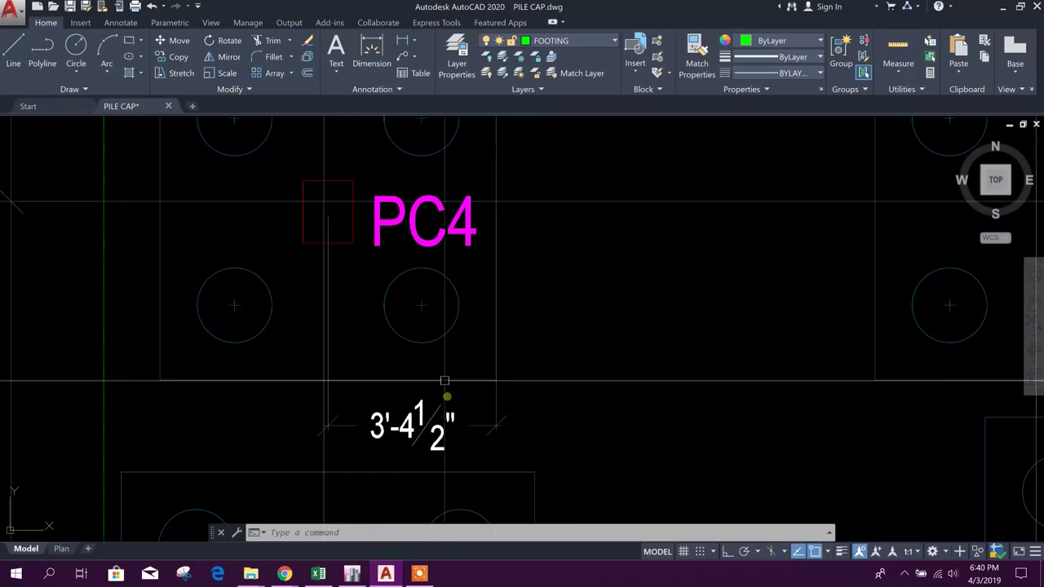
left_click(401, 40)
scroll(327, 210, "up", 2)
left_click(326, 210)
scroll(428, 284, "down", 3)
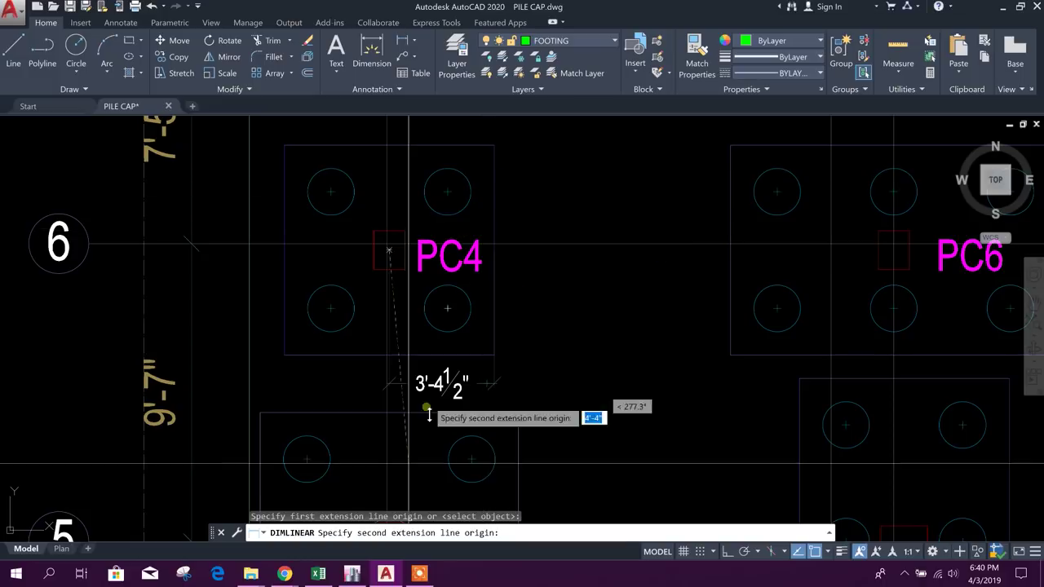
key("Escape")
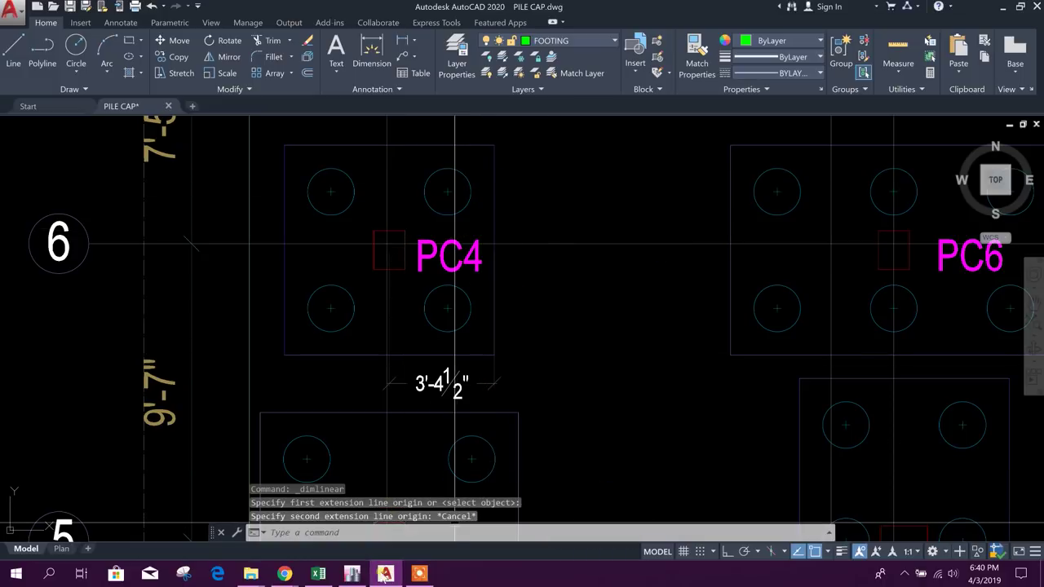
left_click(352, 573)
Draw a joint offset 1012.5 mm in X and 1012.5 mm in Y from grid intersection A-6 on the PC plan
left_click(1019, 552)
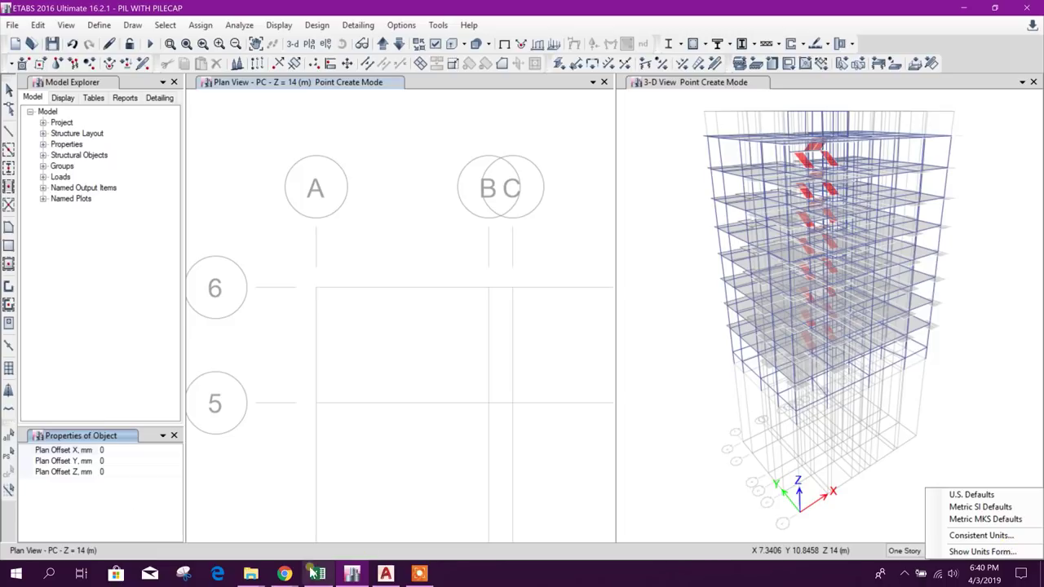
left_click(117, 461)
left_click(122, 451)
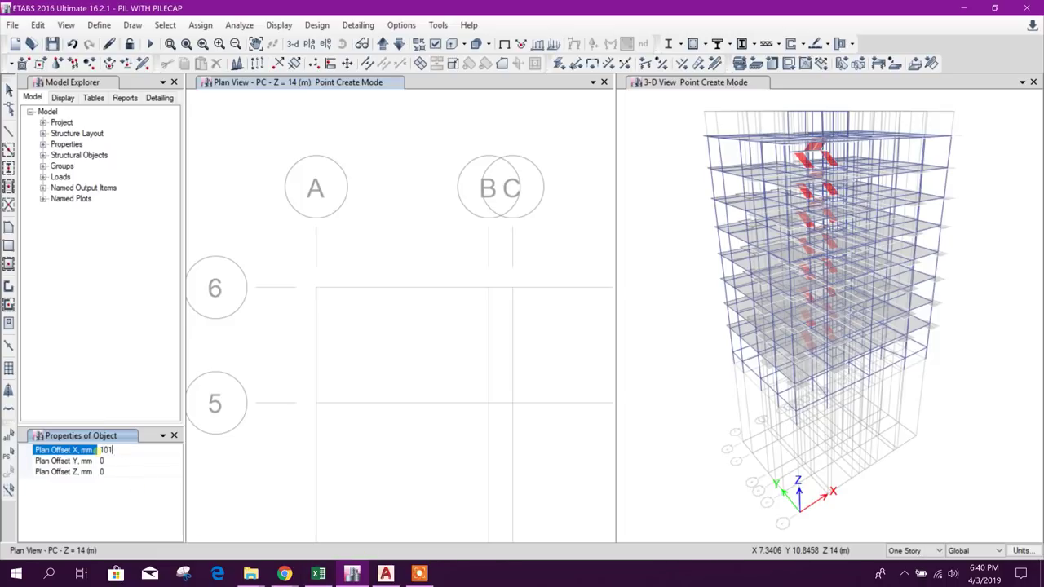
left_click(117, 462)
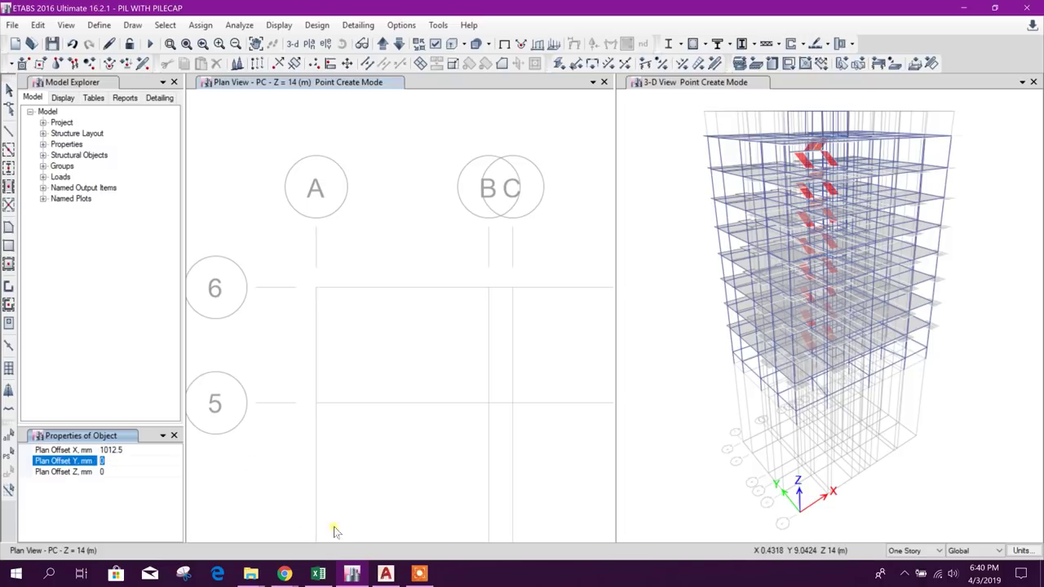
left_click(385, 573)
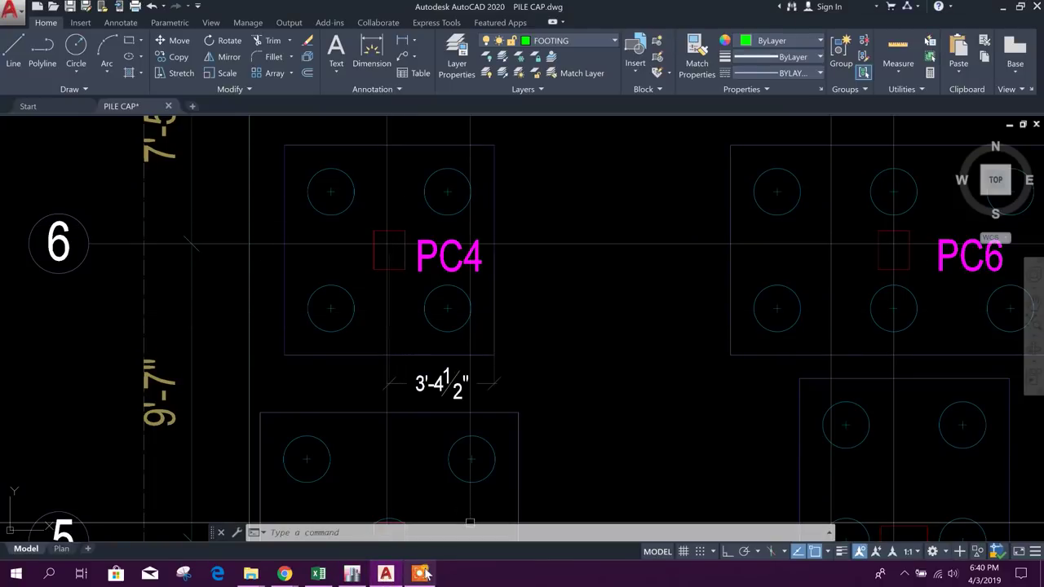
left_click(349, 571)
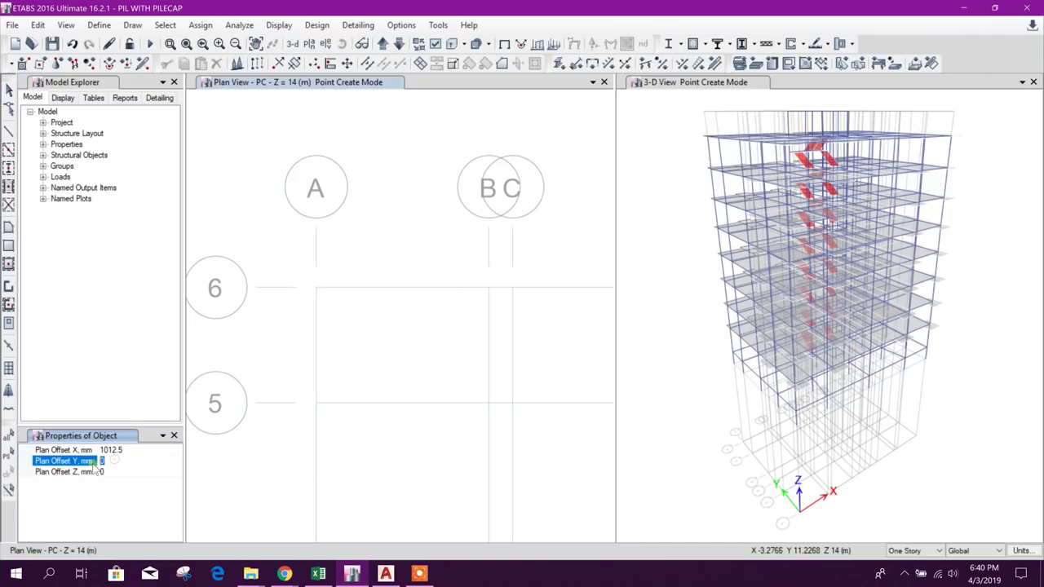
type("1012.5")
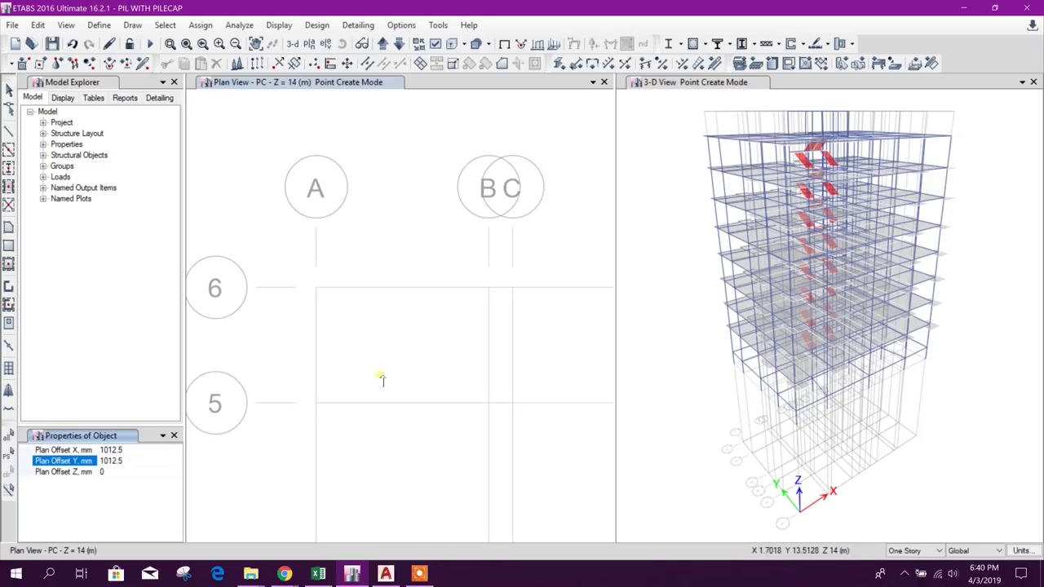
left_click(318, 291)
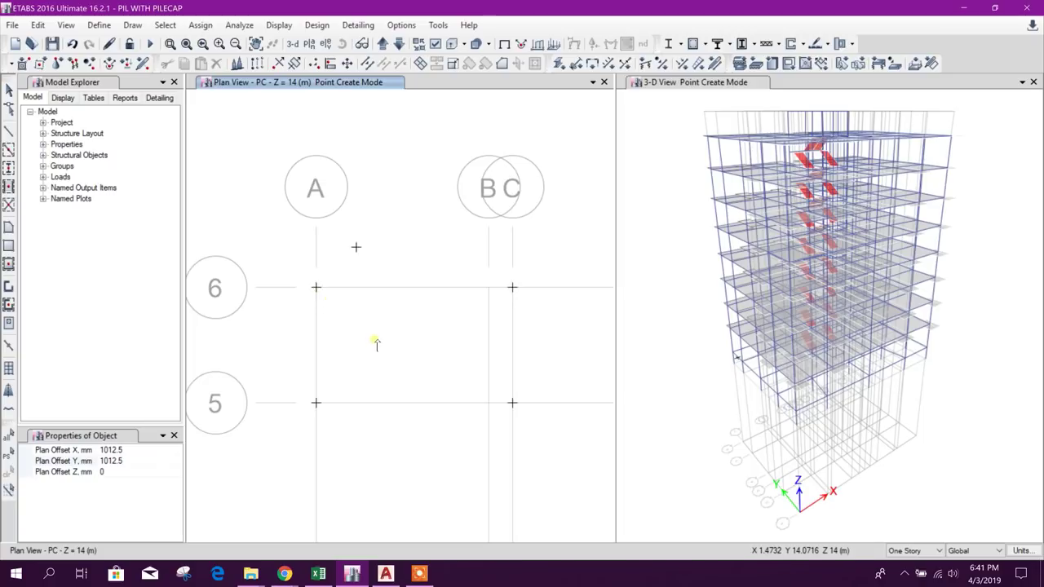
key("Escape")
Draw a second joint with a plan offset X of -2025 mm from the new joint beside grid intersection A-6
scroll(371, 335, "down", 4)
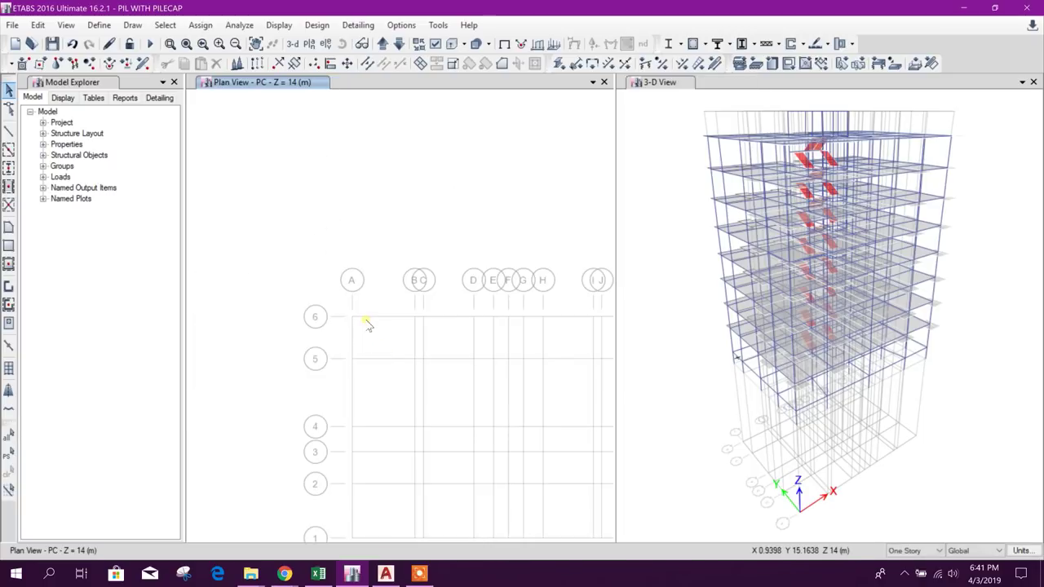
middle_click_drag(463, 412, 421, 356)
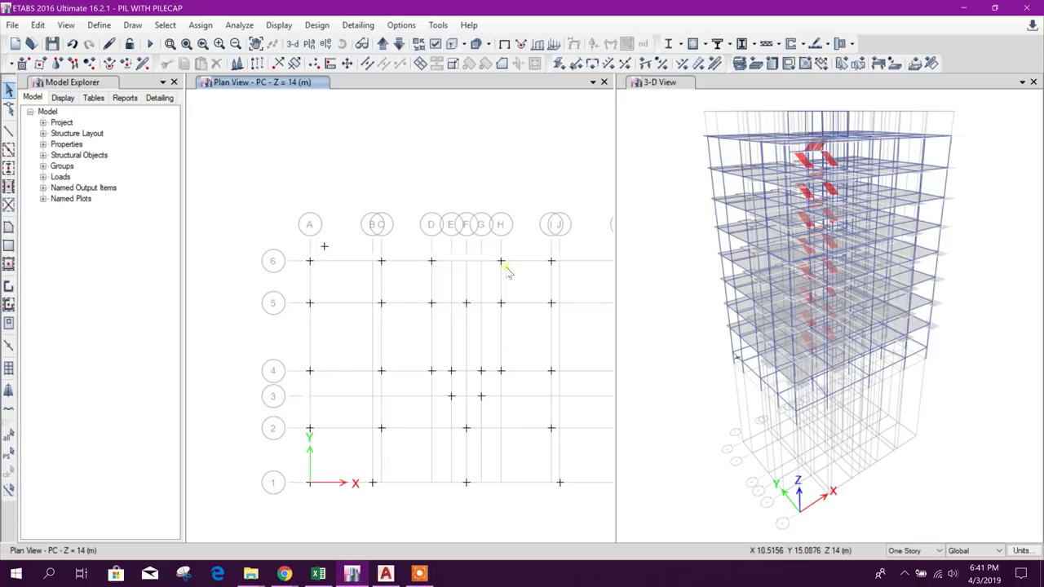
scroll(339, 266, "up", 3)
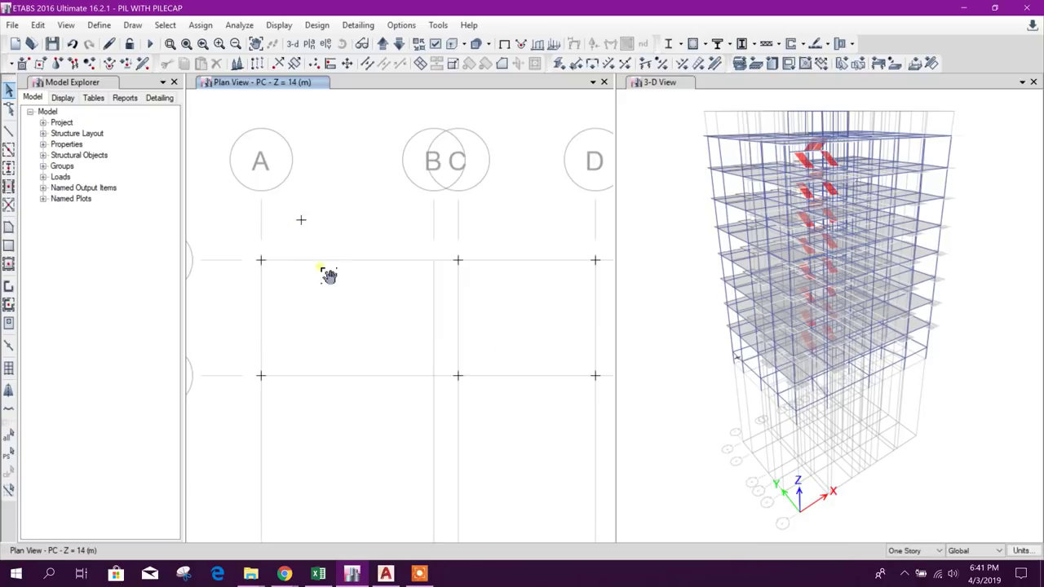
middle_click_drag(328, 275, 357, 341)
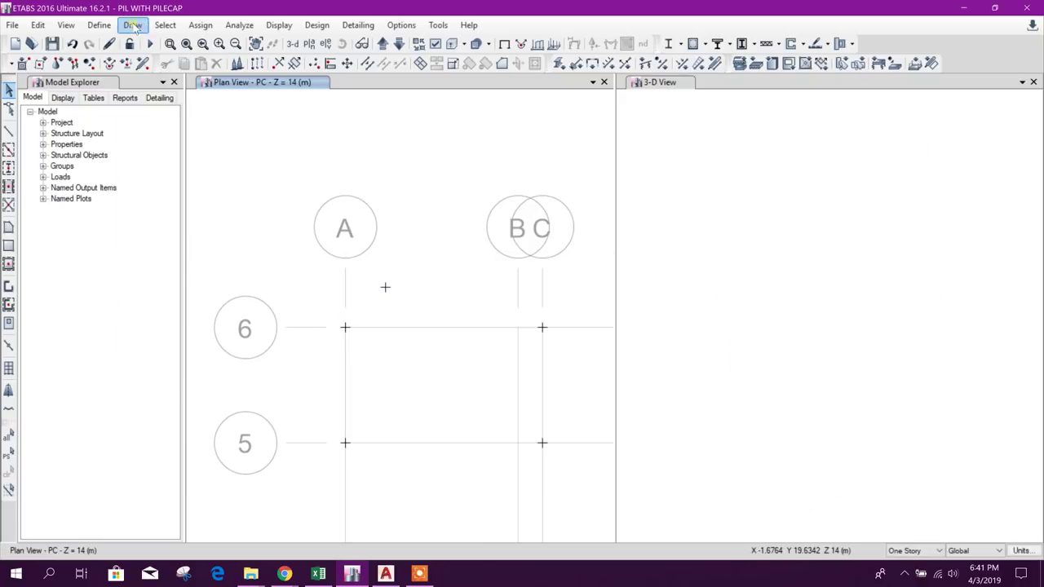
left_click(132, 25)
left_click(180, 82)
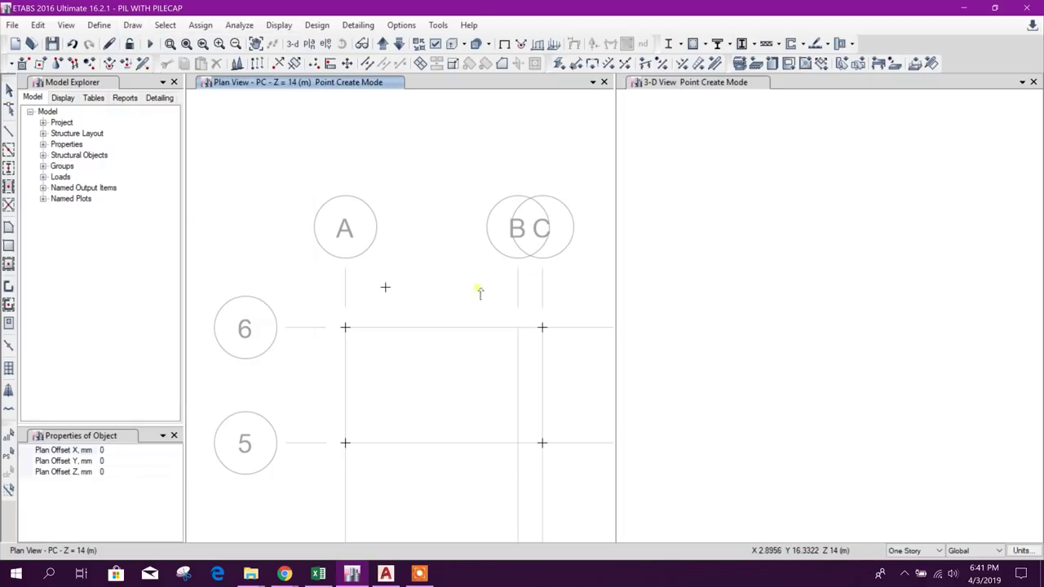
left_click(120, 449)
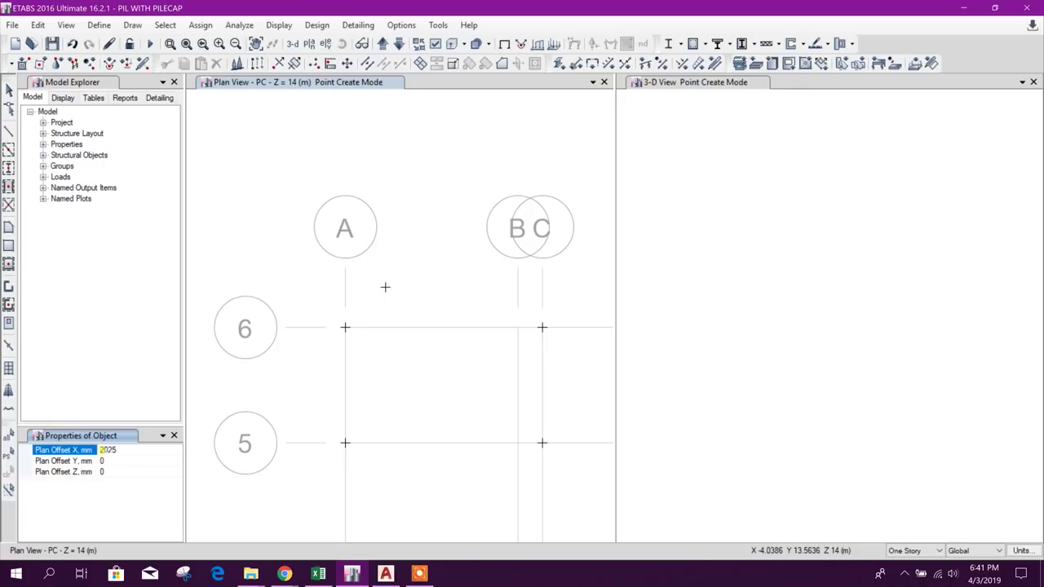
type("-")
key("Return")
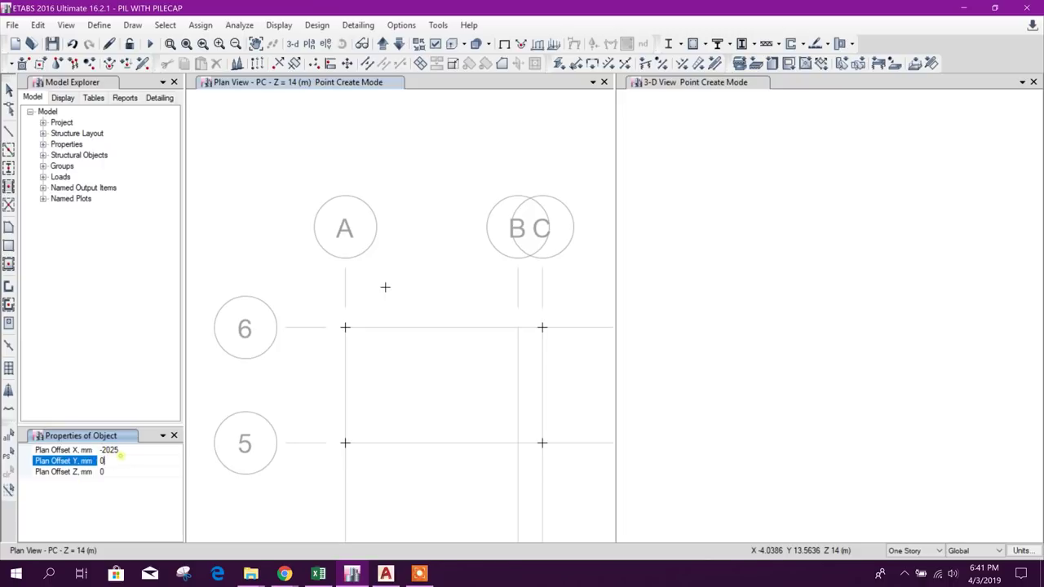
left_click(384, 290)
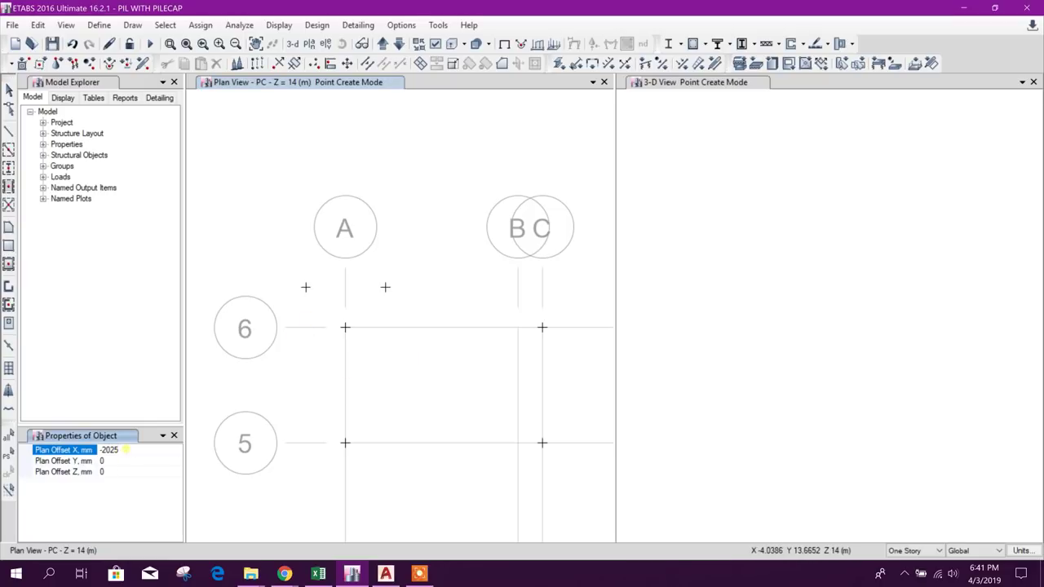
Draw the two lower pile cap corner joints with plan offset X 0 and Y -2025 mm from the two joints above grid 6
right_click(112, 453)
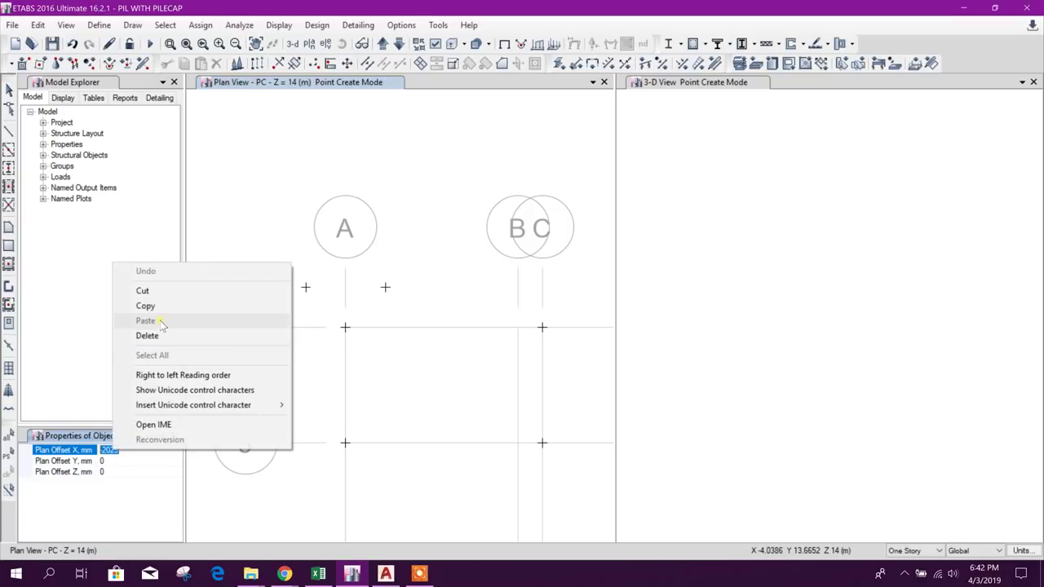
left_click(139, 291)
left_click(112, 460)
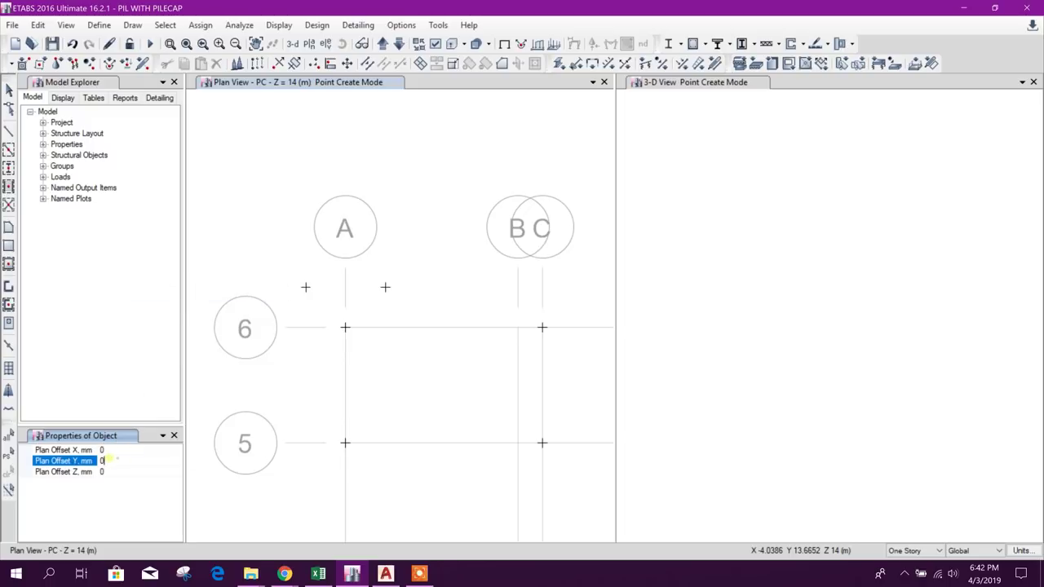
right_click(103, 461)
left_click(156, 332)
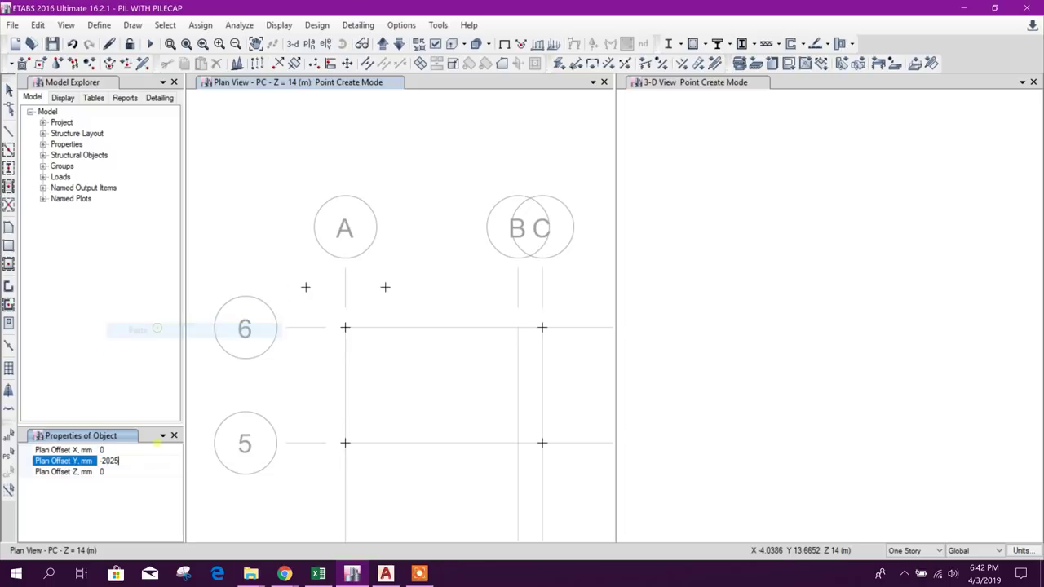
left_click(131, 470)
left_click(304, 286)
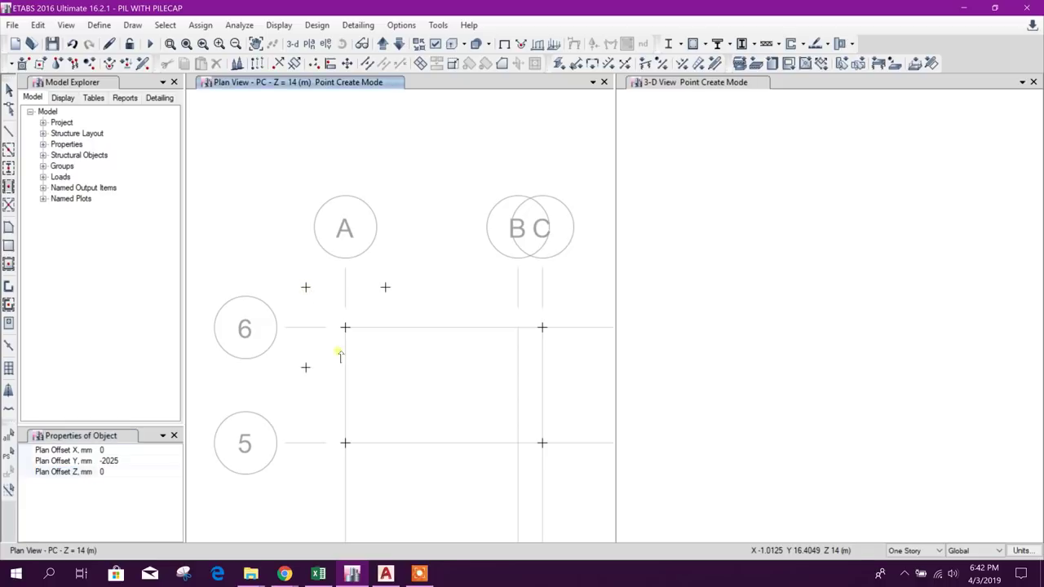
left_click(387, 289)
key("Escape")
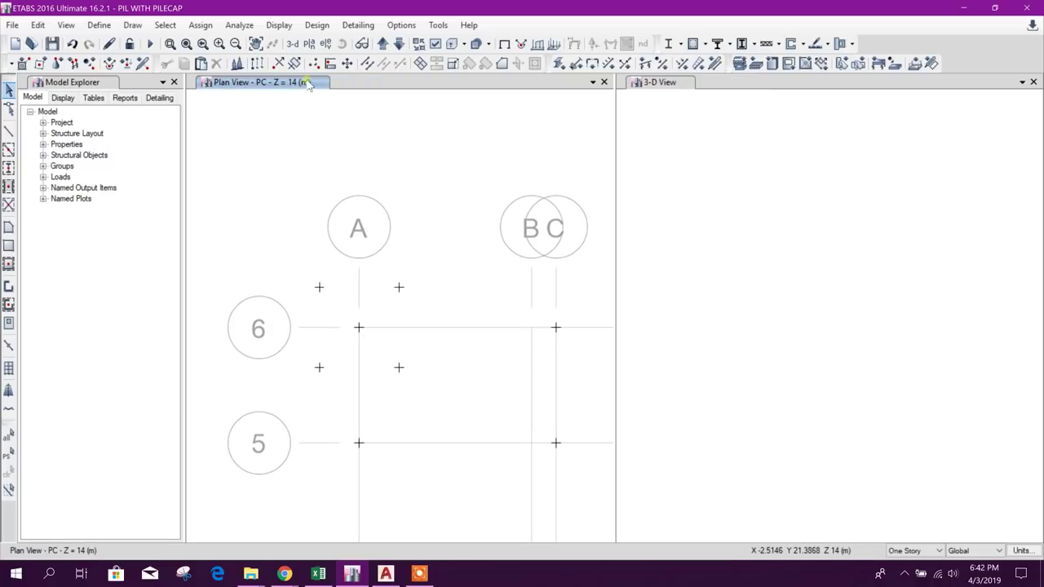
Open the slab section definitions and add a copy of the RFS5 slab property
left_click(133, 25)
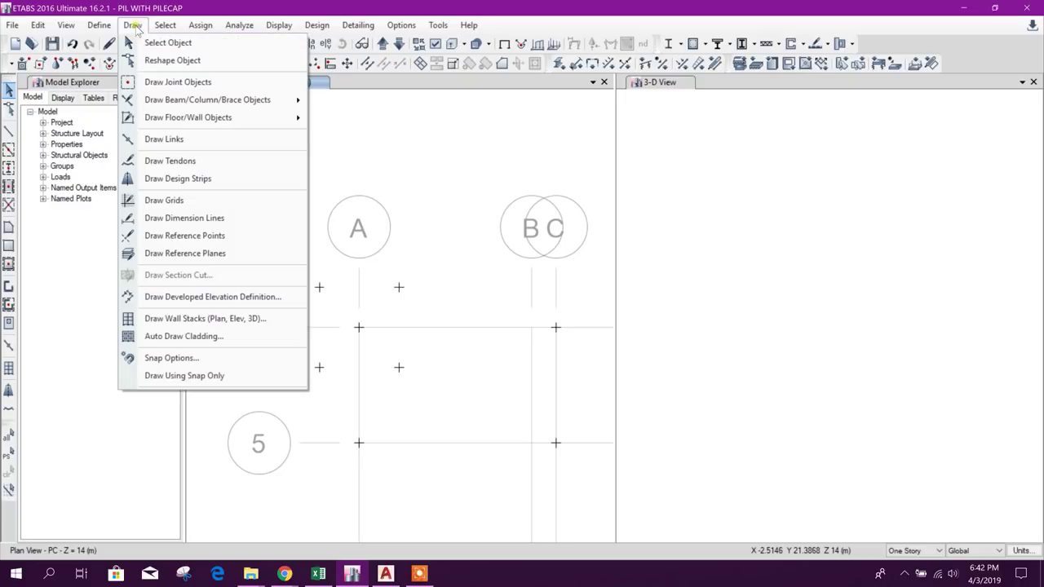
left_click(133, 25)
left_click(98, 26)
mouse_move(149, 65)
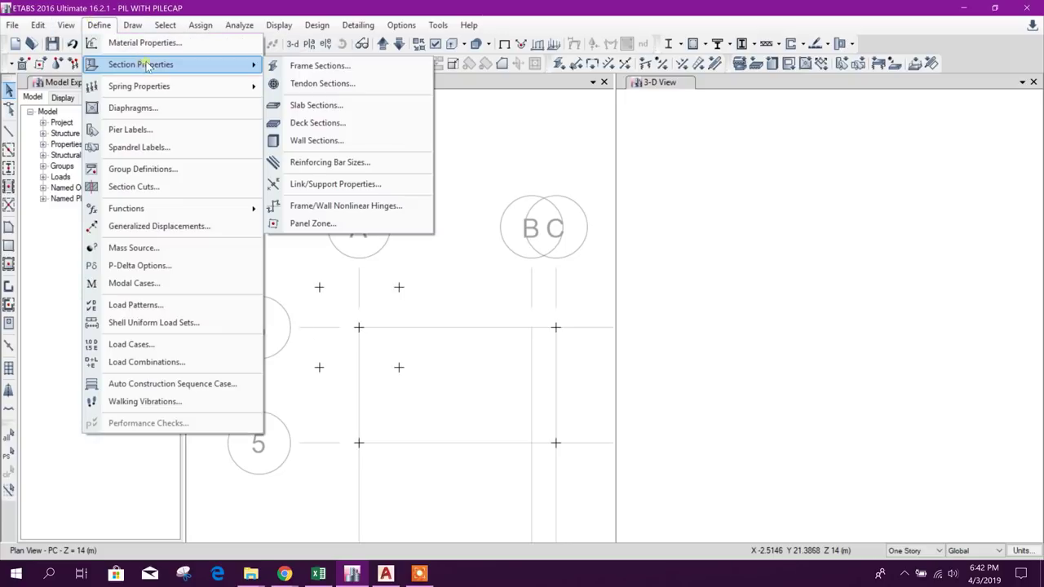
left_click(318, 105)
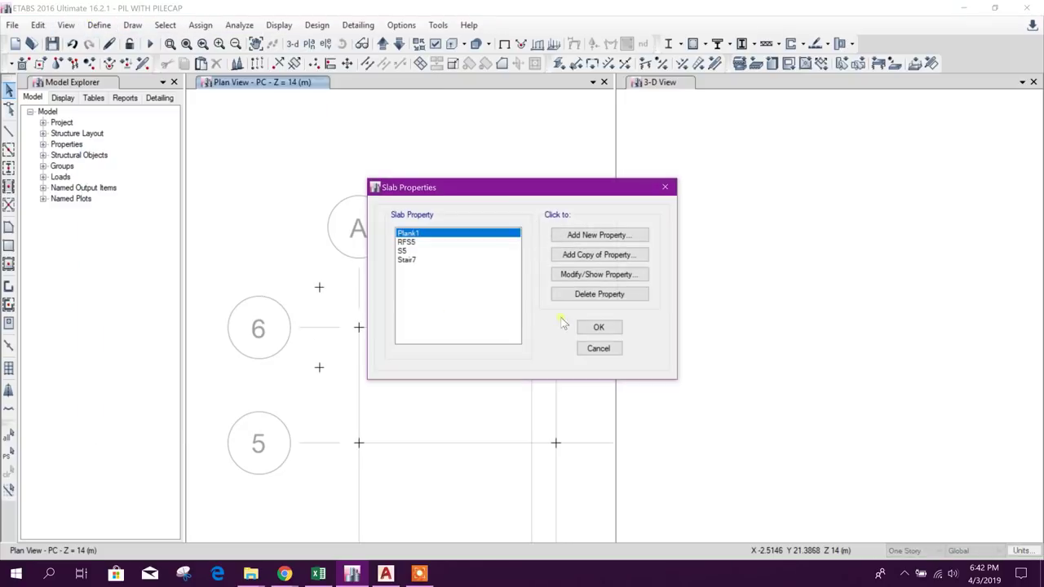
left_click(433, 241)
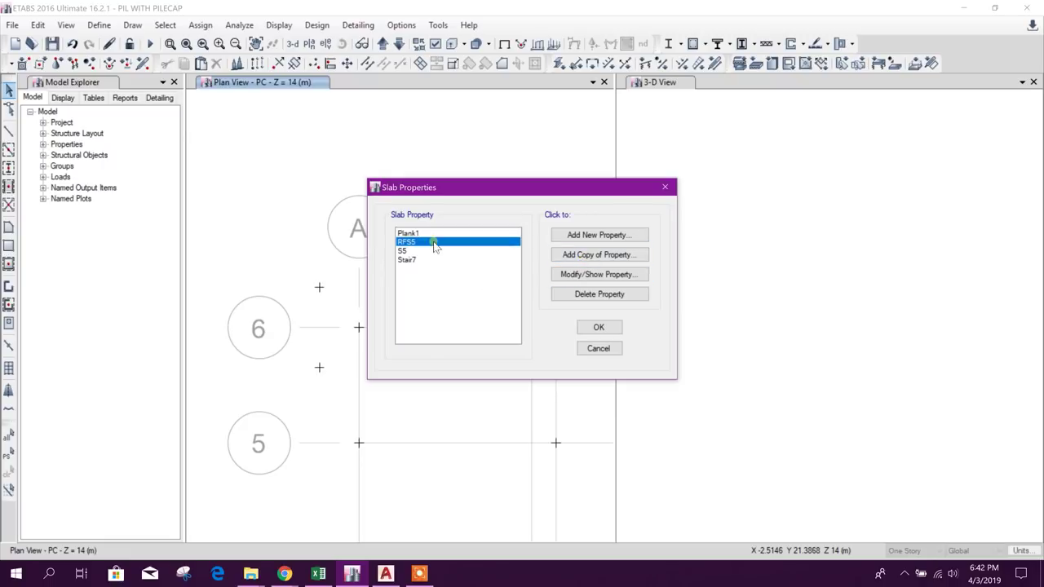
left_click(599, 254)
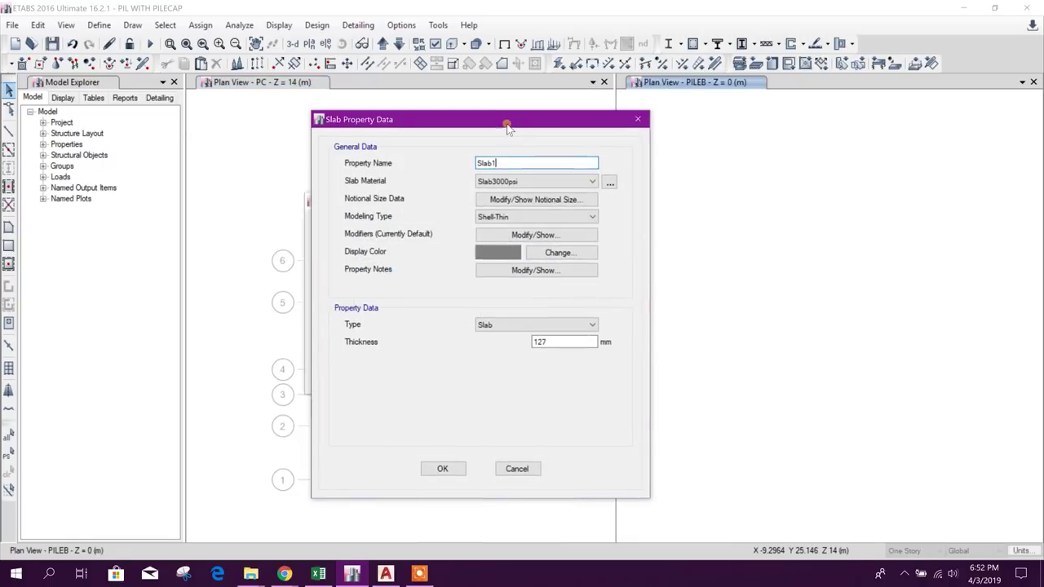
Name the new slab property PC4, using the Slab type and Slab3000psi material, and accept the definition
left_click_drag(514, 125, 498, 128)
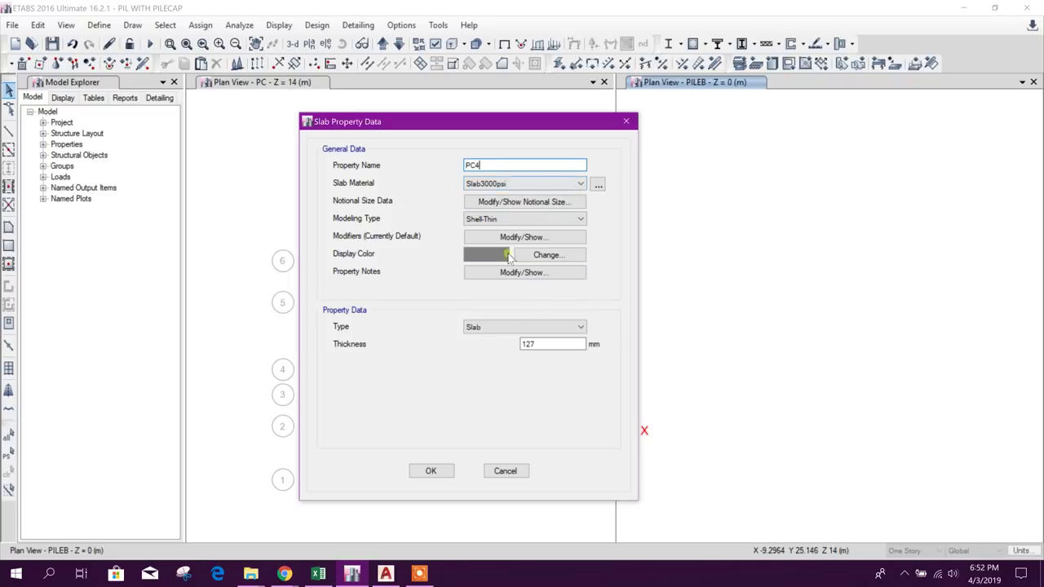
left_click(527, 329)
left_click(542, 333)
key("Tab")
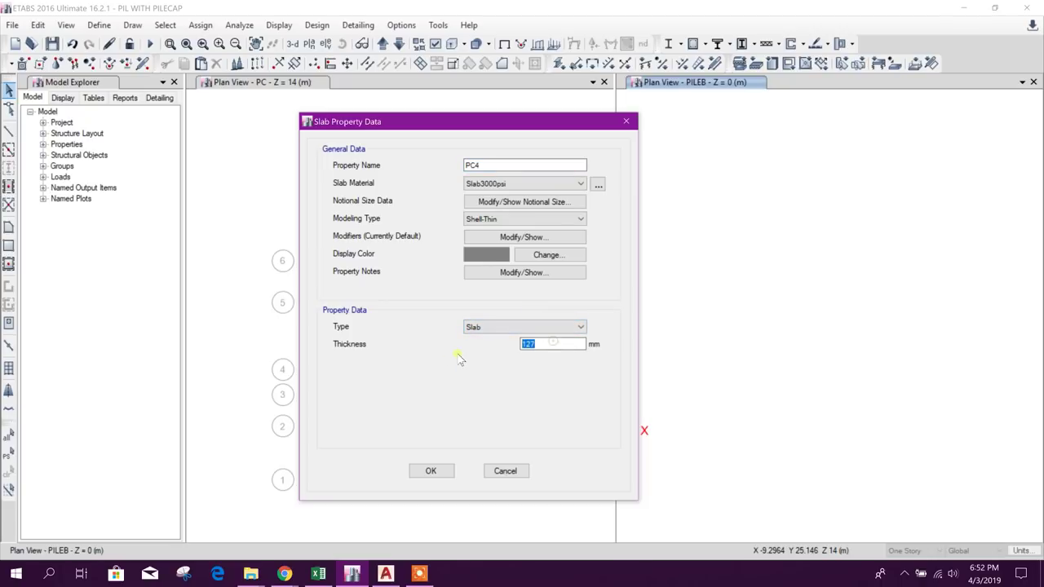
left_click(496, 164)
left_click(429, 470)
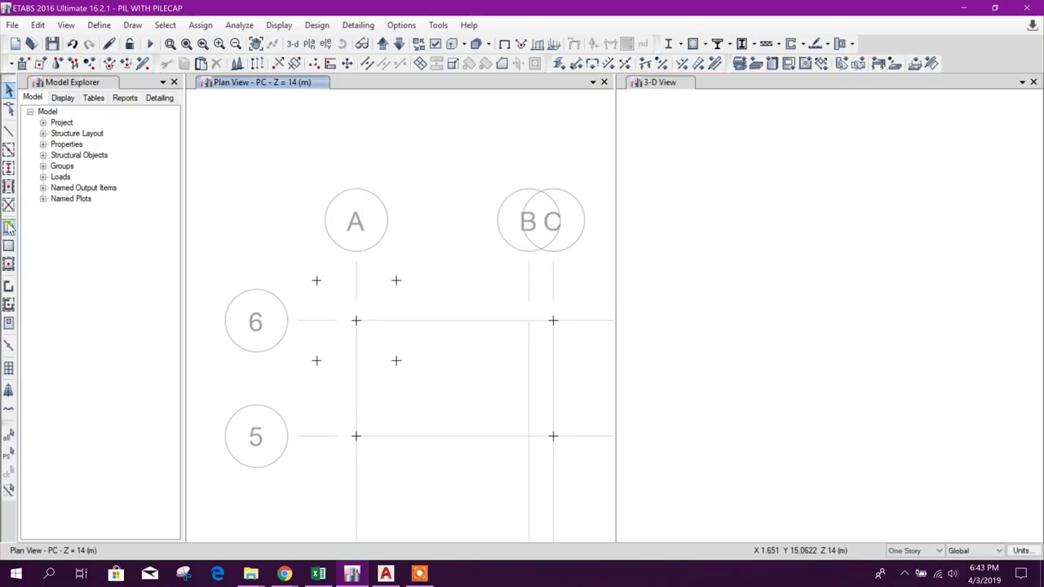
Draw a rectangular PC4 slab between the four pile cap corner joints around grid intersection A-6 on the PC plan
left_click(8, 245)
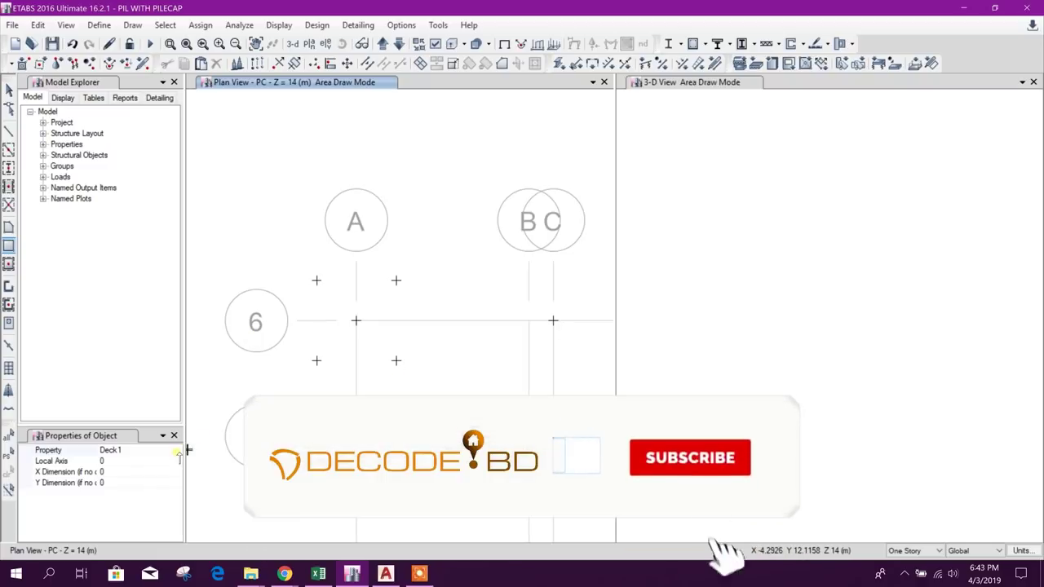
key("Escape")
middle_click_drag(224, 376, 286, 352)
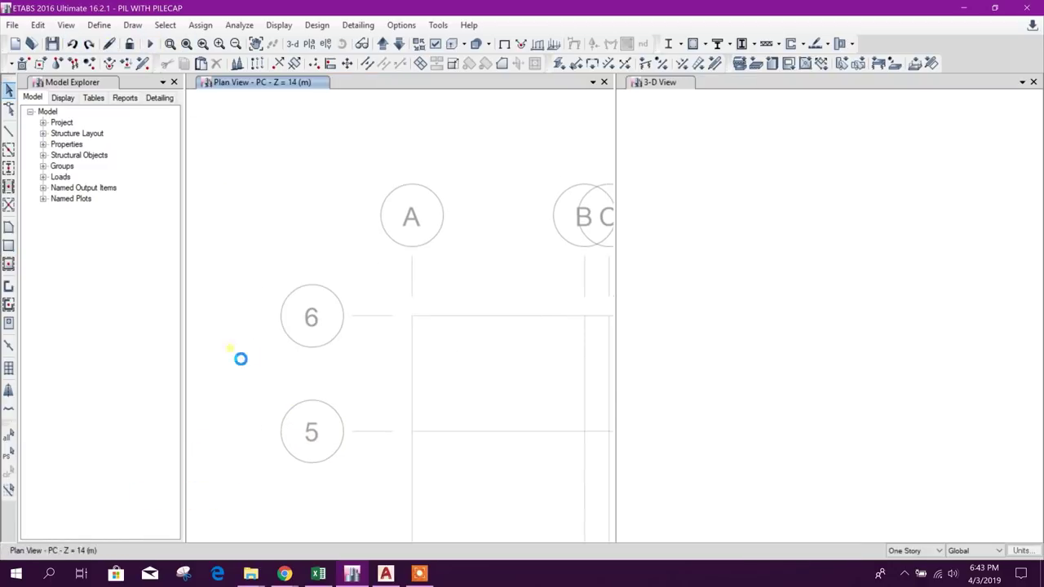
left_click(8, 244)
left_click(150, 450)
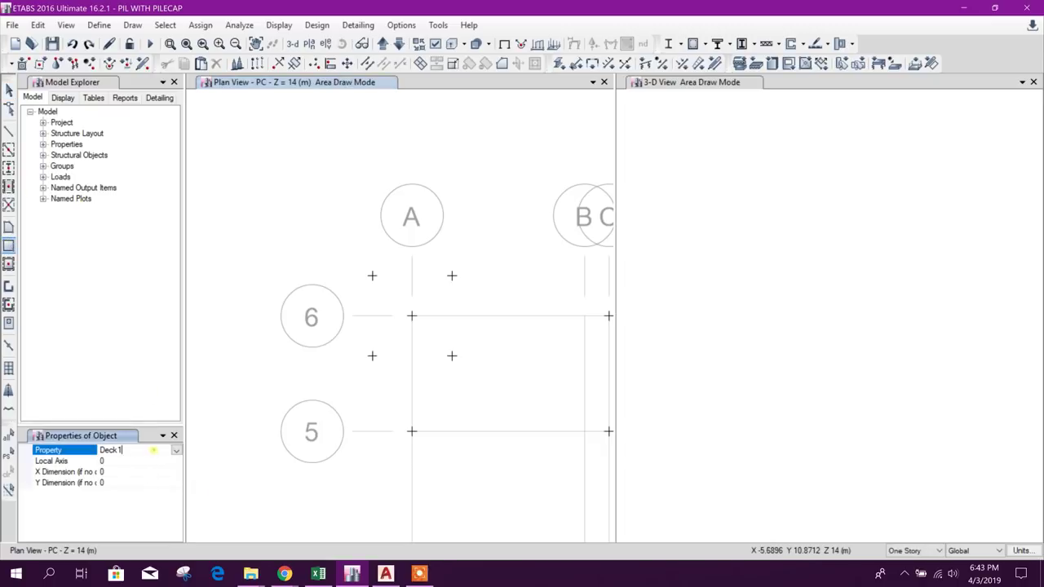
left_click(176, 450)
left_click(131, 499)
left_click_drag(372, 276, 452, 357)
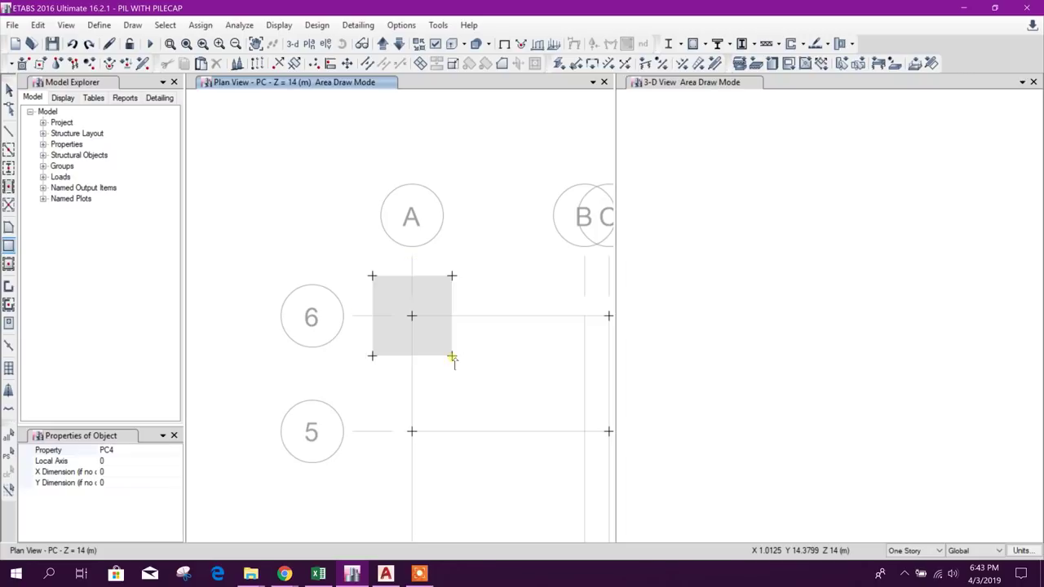
key("Escape")
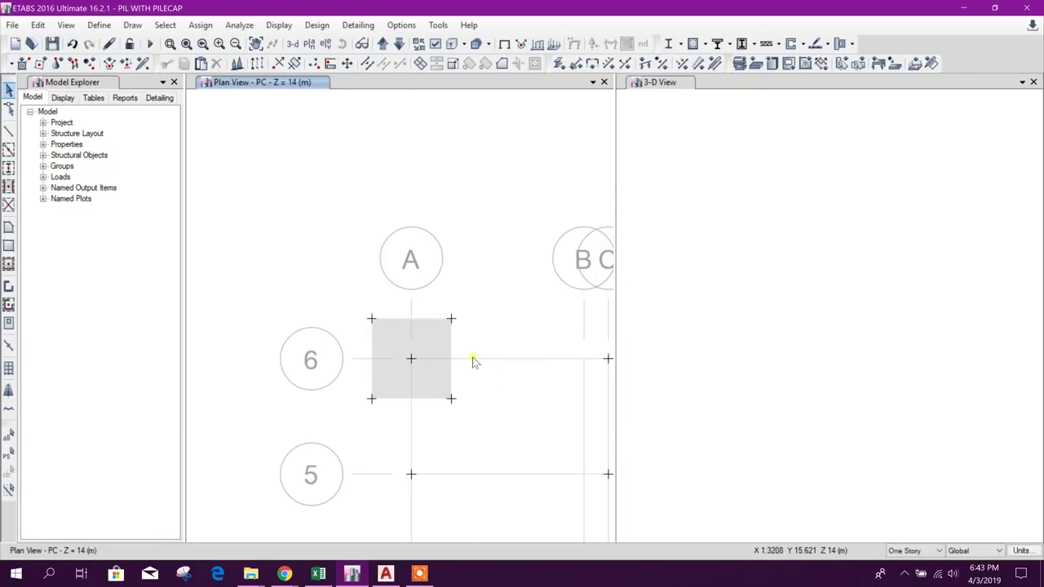
Switch to AutoCAD and measure the horizontal distance from the PC4 cap's upper-left pile centre to the column centre
left_click(385, 574)
left_click(371, 57)
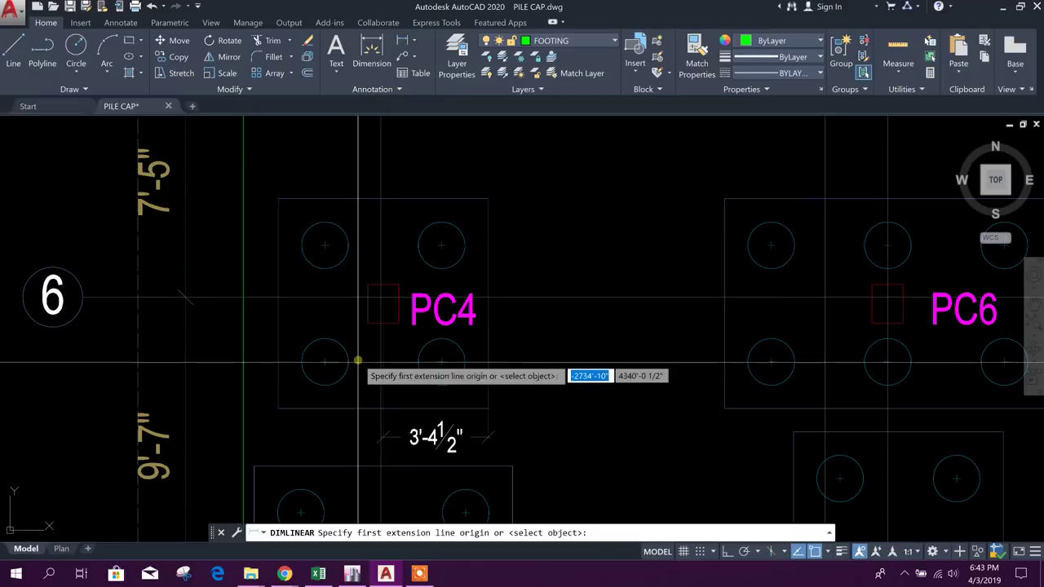
scroll(357, 349, "up", 2)
left_click(306, 177)
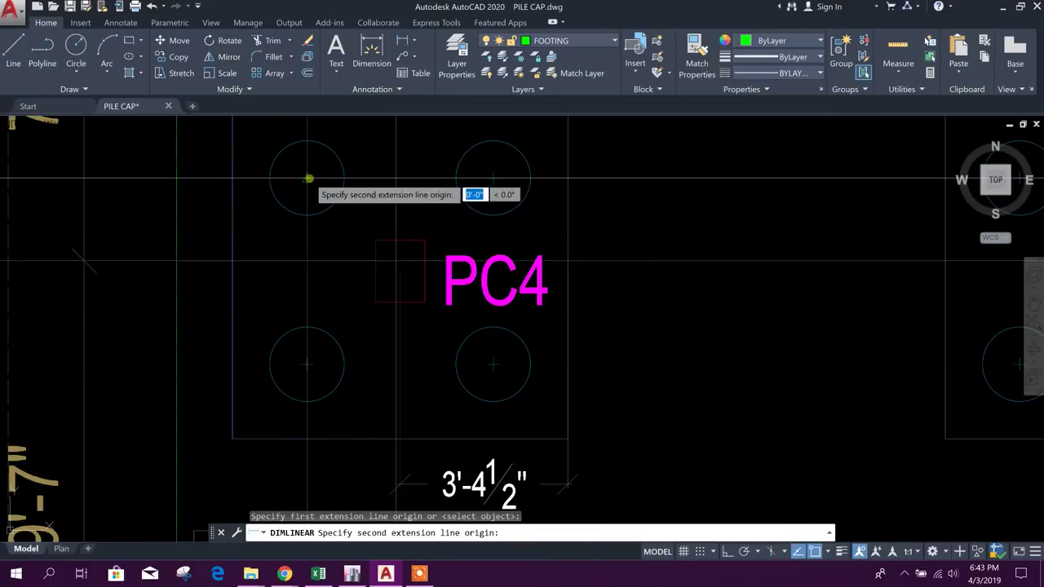
middle_click_drag(400, 271, 401, 304)
left_click(401, 304)
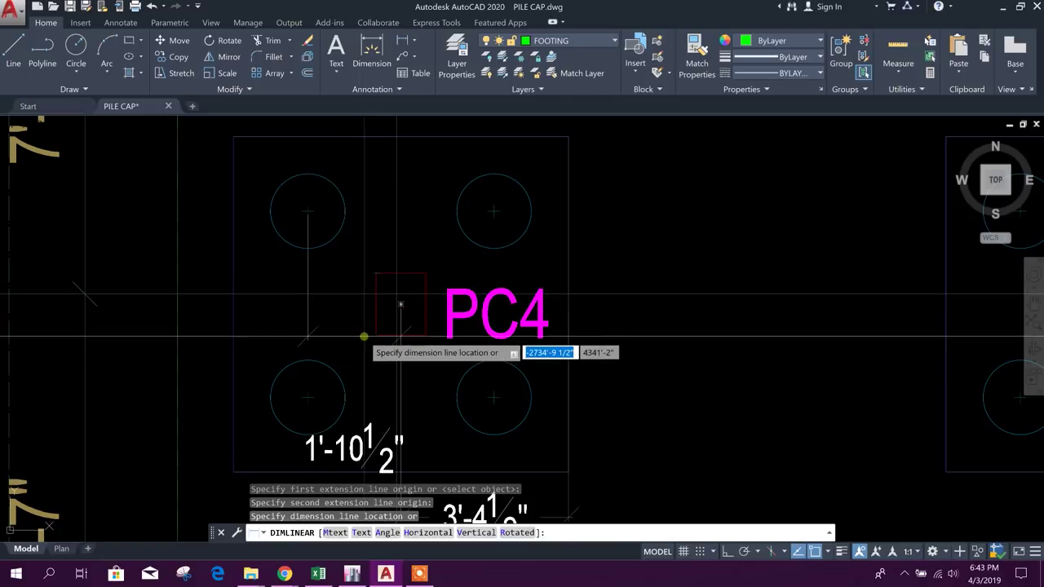
key("Escape")
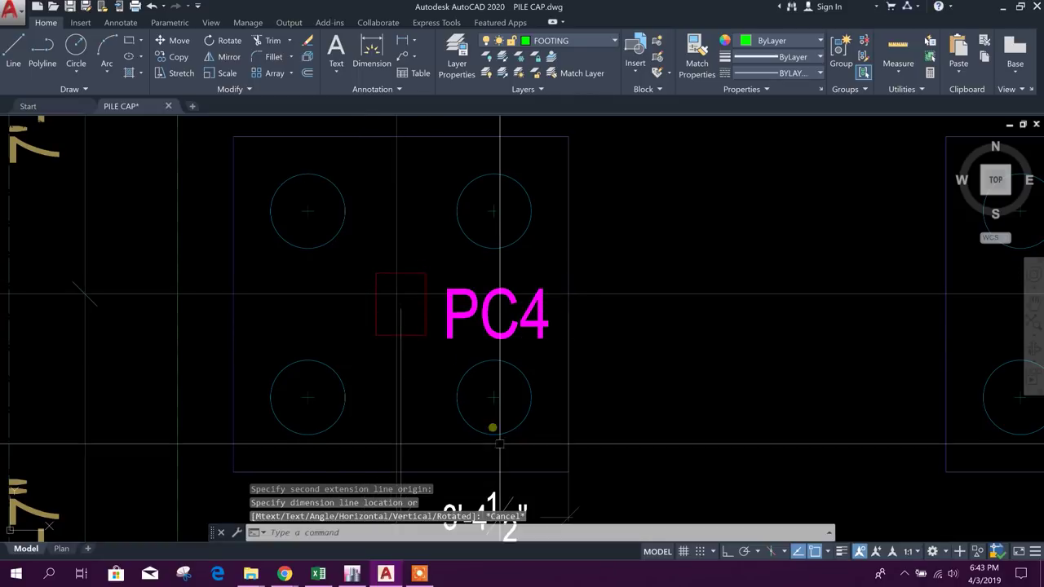
Start drawing joint objects in ETABS, and enter 22.5 in cell E22 of the Excel sheet to convert the pile offset to millimetres
left_click(352, 573)
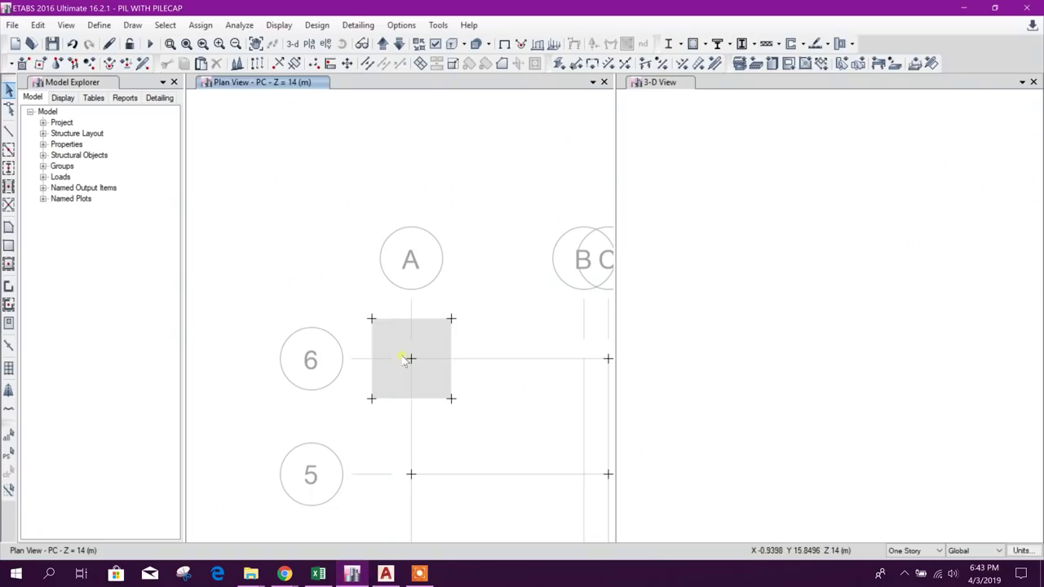
left_click(132, 25)
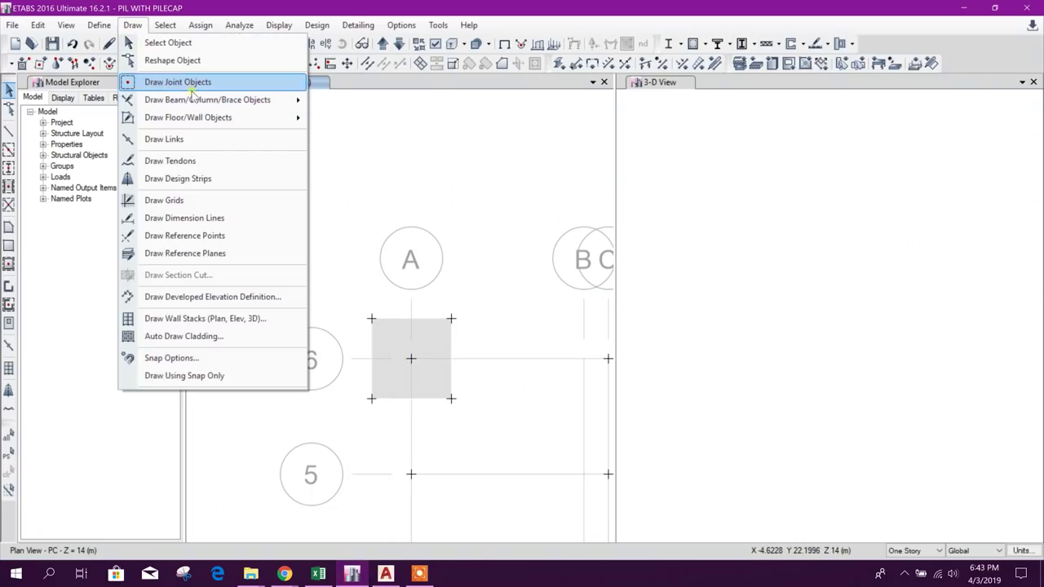
left_click(175, 81)
left_click(318, 573)
left_click(583, 389)
type("22.5")
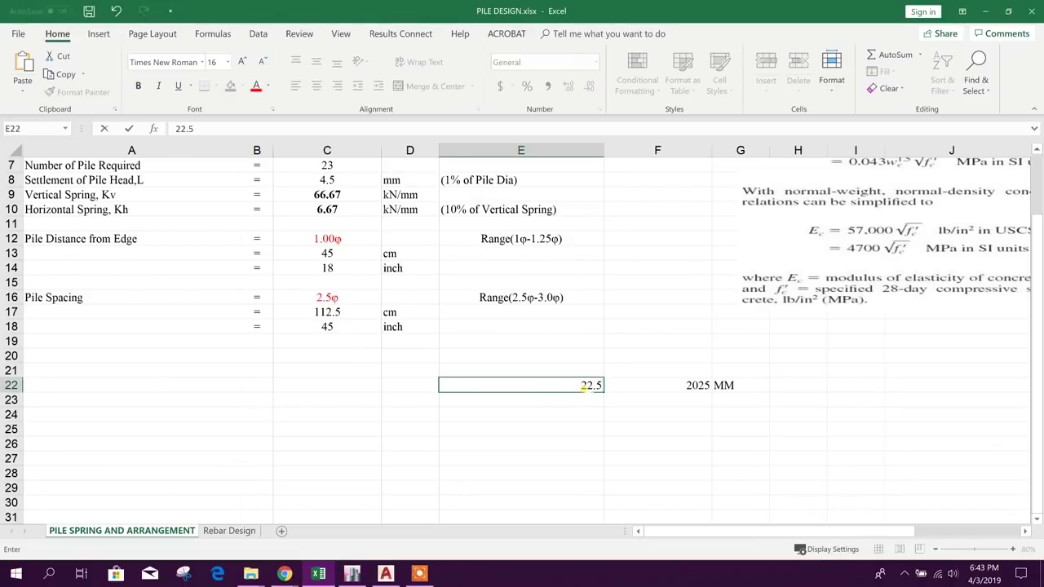
key("Return")
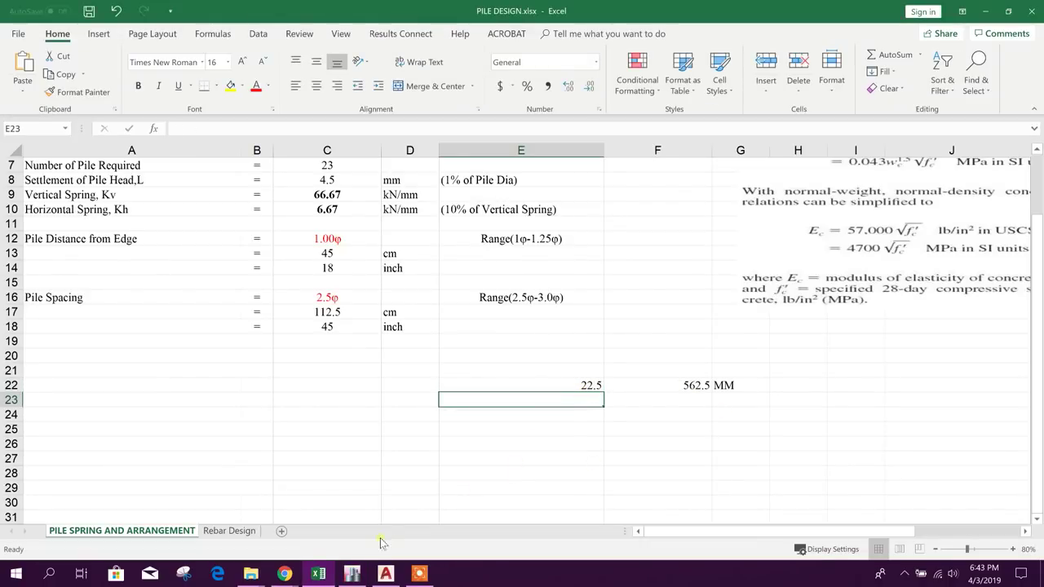
Recheck the pile dimensions in AutoCAD and Excel, and draw an ETABS joint offset 562.5 mm in X and 562.5 mm in Y from A-6
left_click(385, 574)
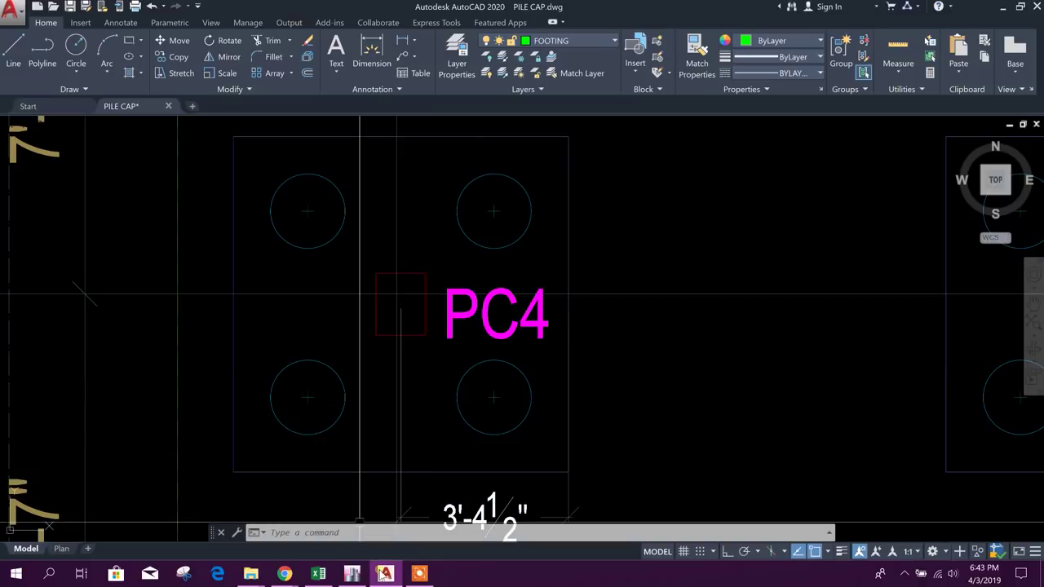
left_click(318, 574)
left_click(385, 574)
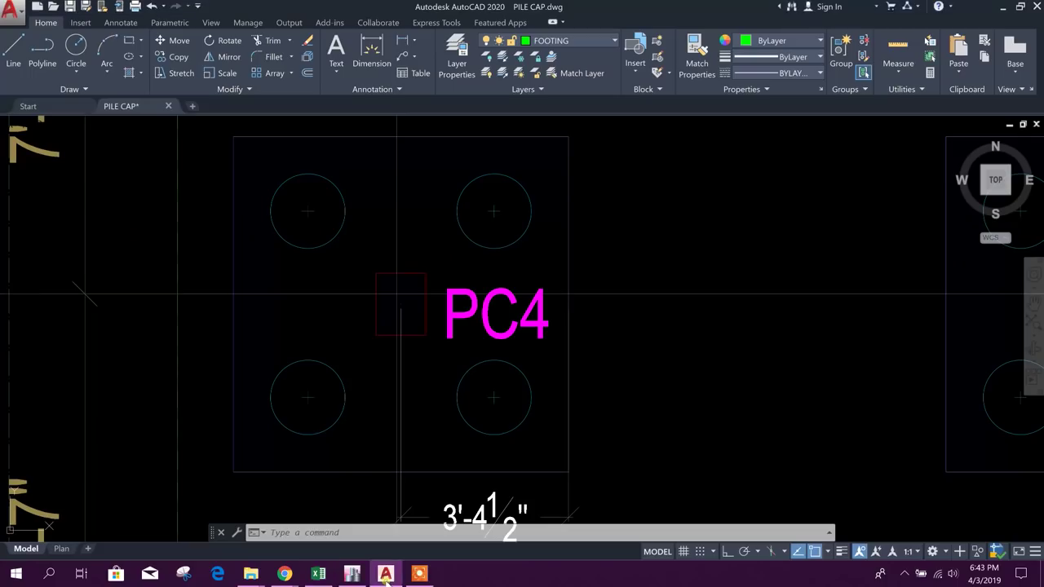
left_click(352, 574)
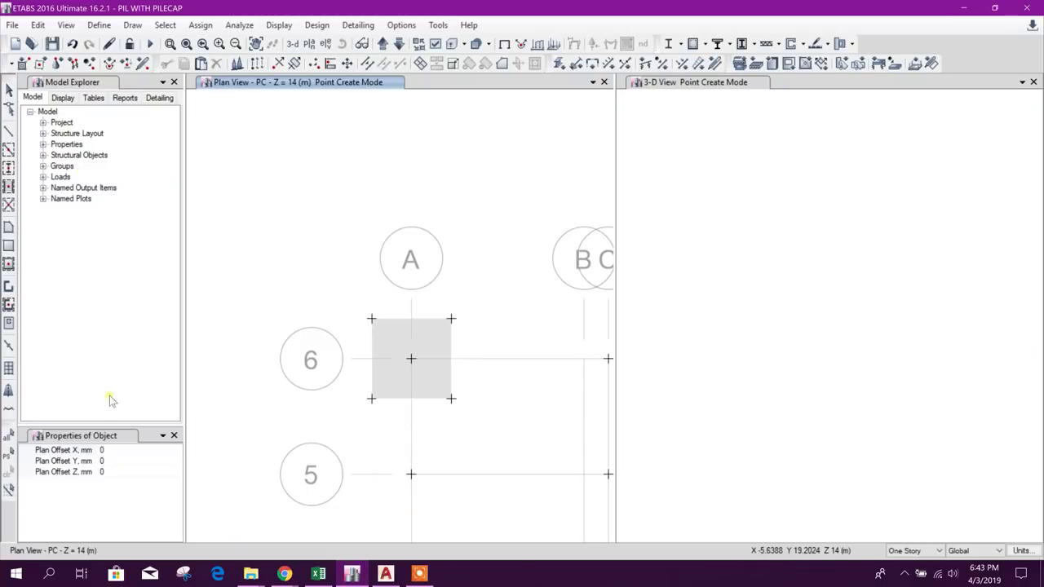
left_click(115, 449)
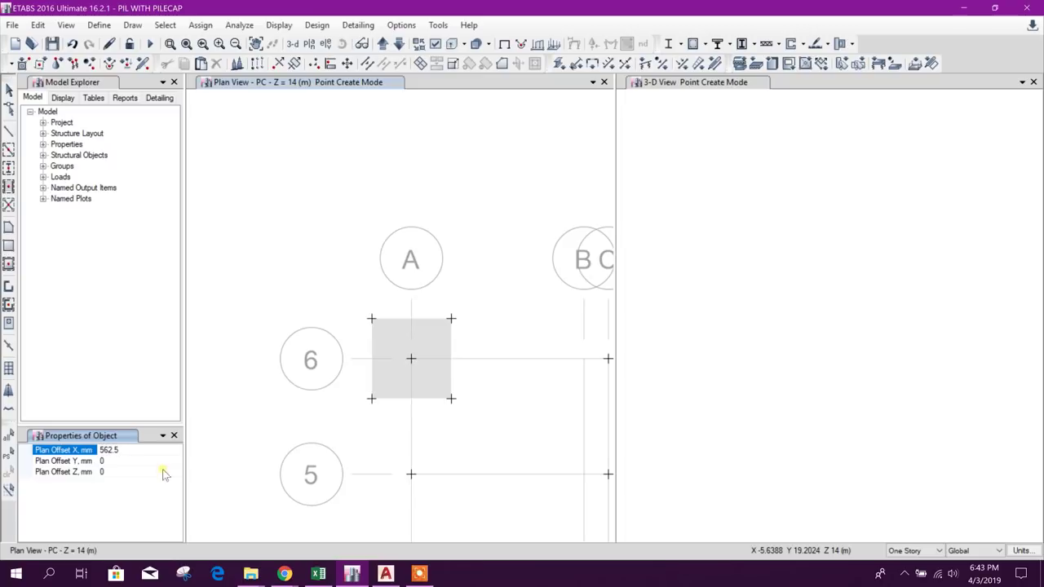
left_click(137, 469)
left_click(121, 460)
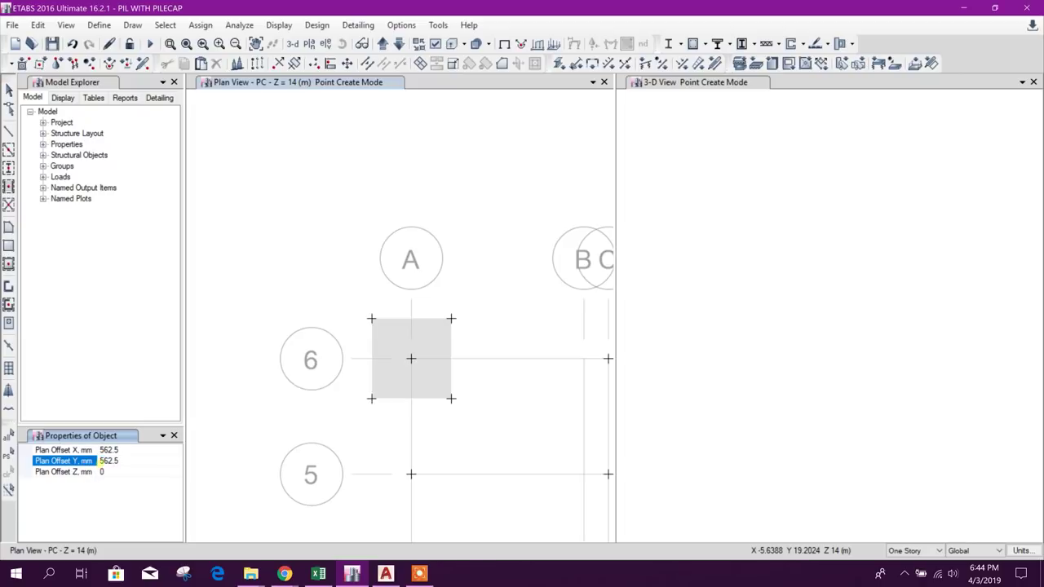
left_click(121, 470)
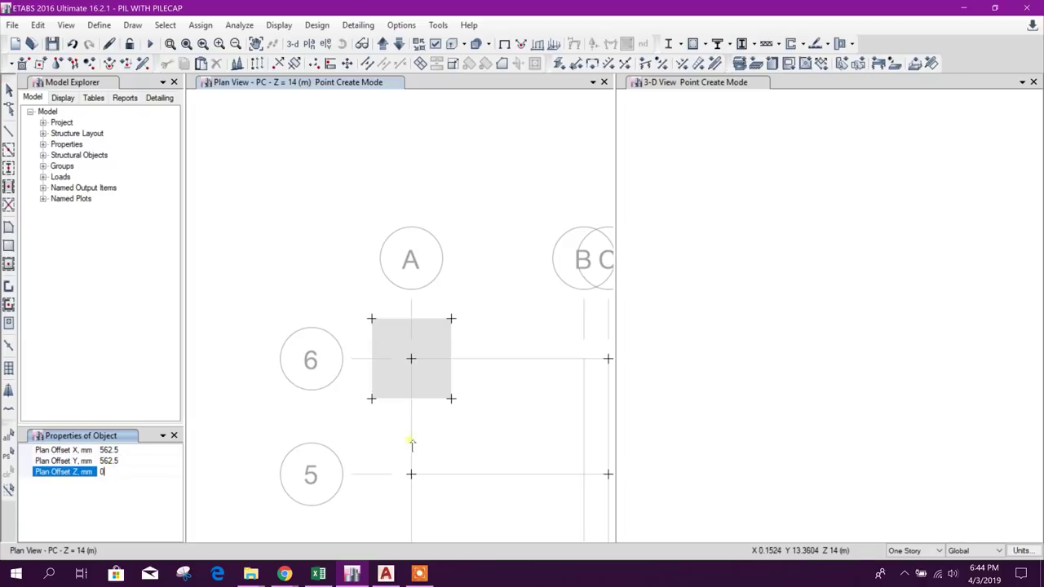
left_click(413, 361)
Draw two pile joints from A-6 with plan offset X -562.5 mm, one at Y -562.5 mm and one at Y 562.5 mm
left_click(106, 449)
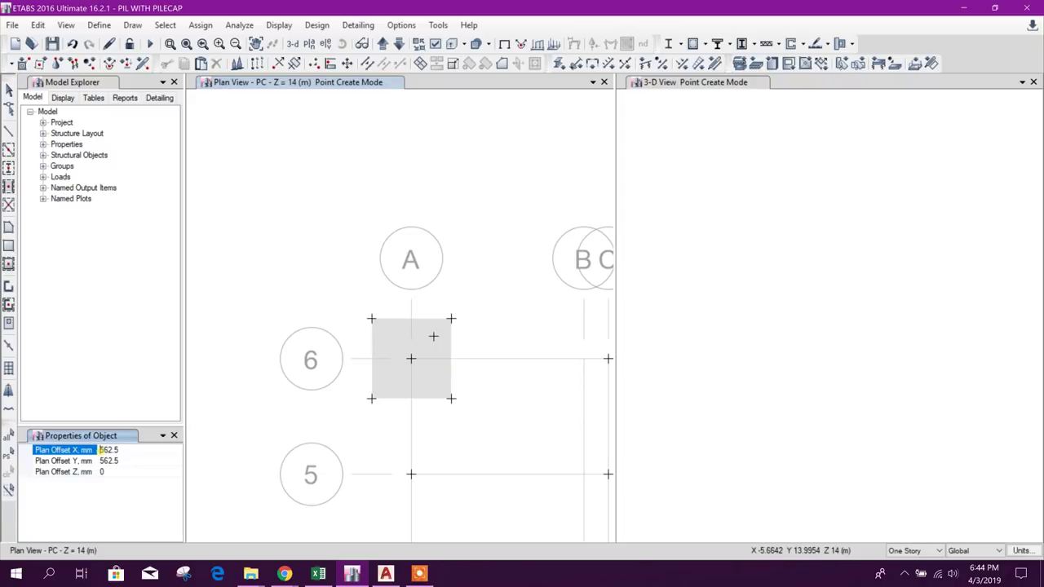
key("Tab")
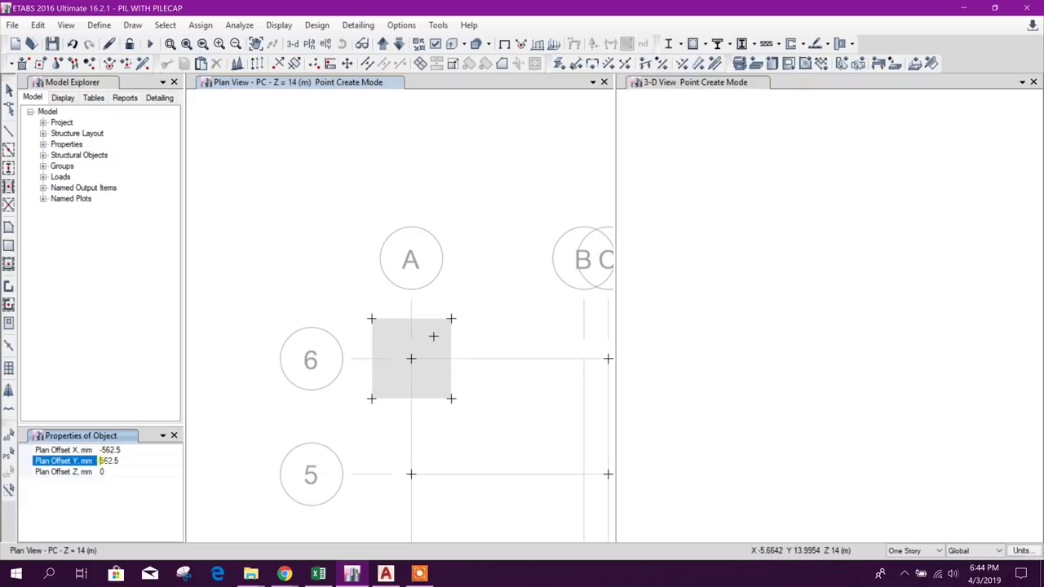
left_click(412, 359)
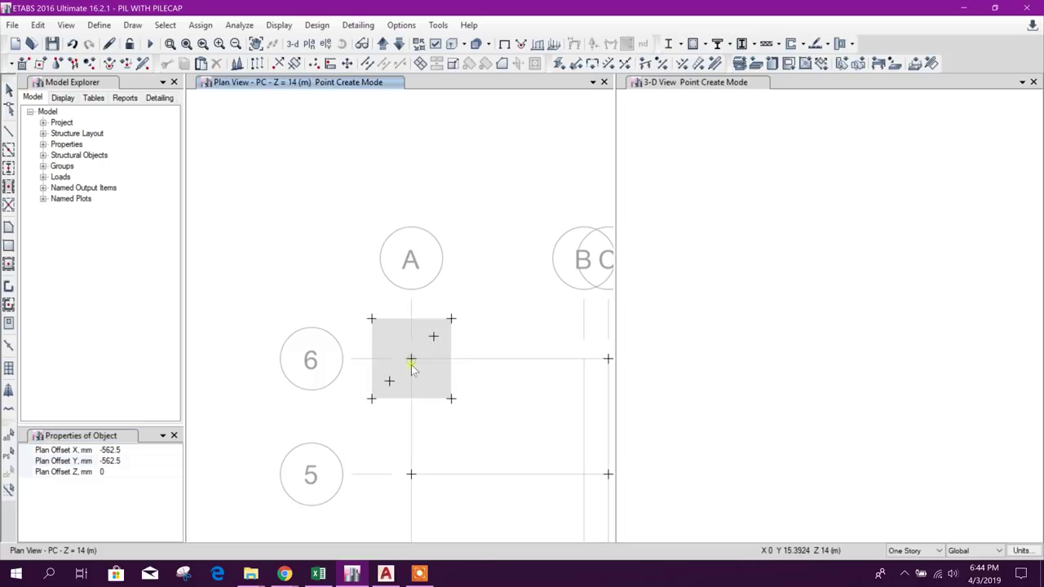
left_click(103, 461)
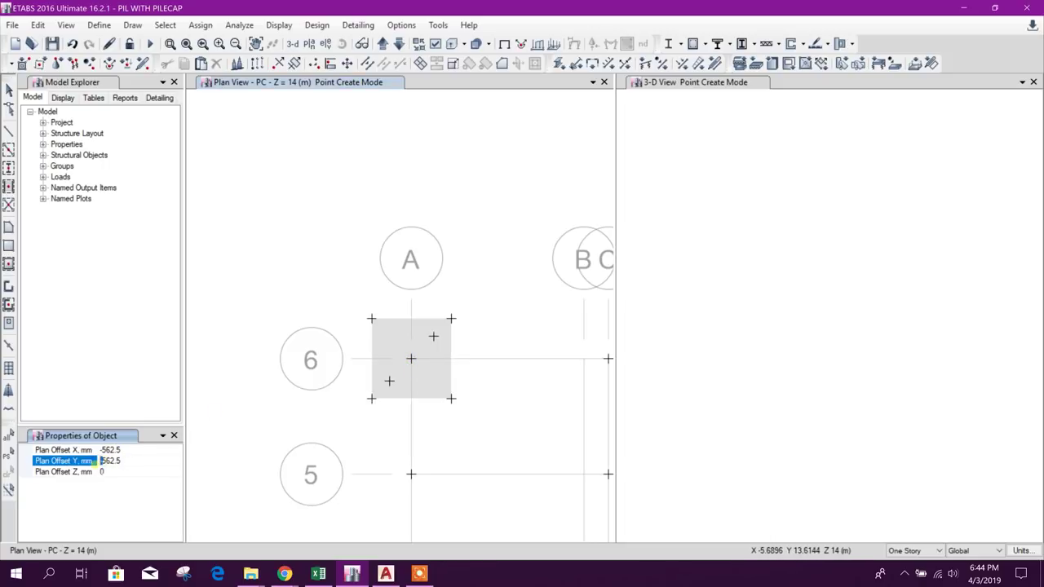
left_click(411, 359)
Draw the fourth pile joint from A-6 with plan offset X 562.5 mm and Y -562.5 mm
left_click(104, 460)
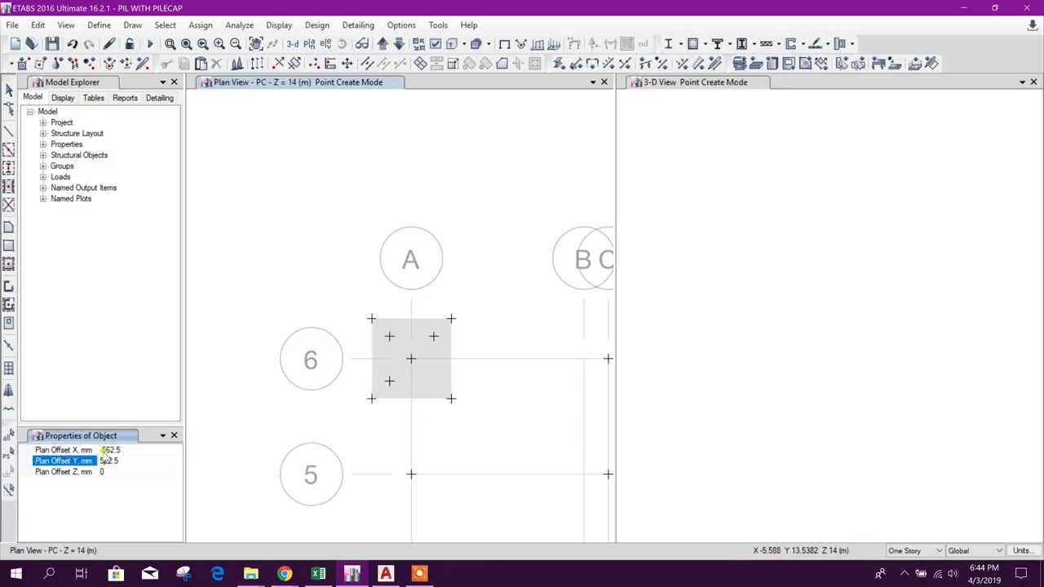
left_click(102, 450)
left_click(105, 461)
type("-")
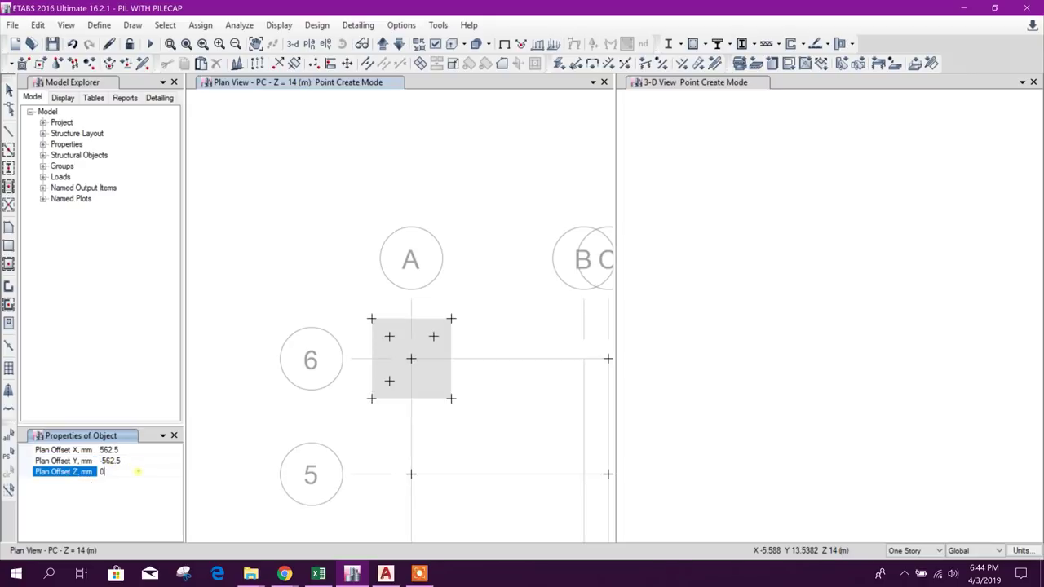
left_click(411, 359)
key("Escape")
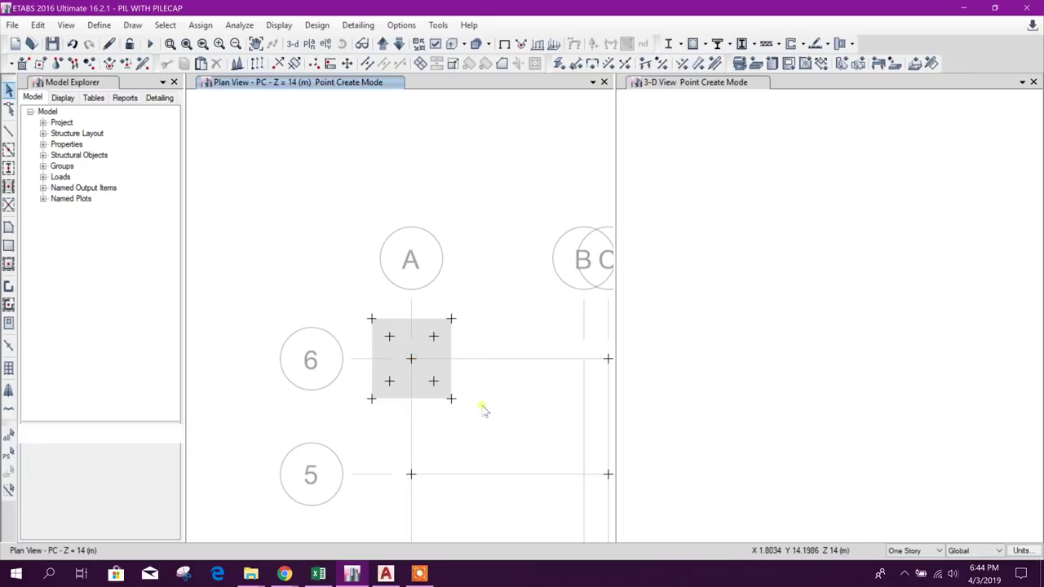
middle_click_drag(482, 410, 508, 337)
scroll(463, 279, "up", 3)
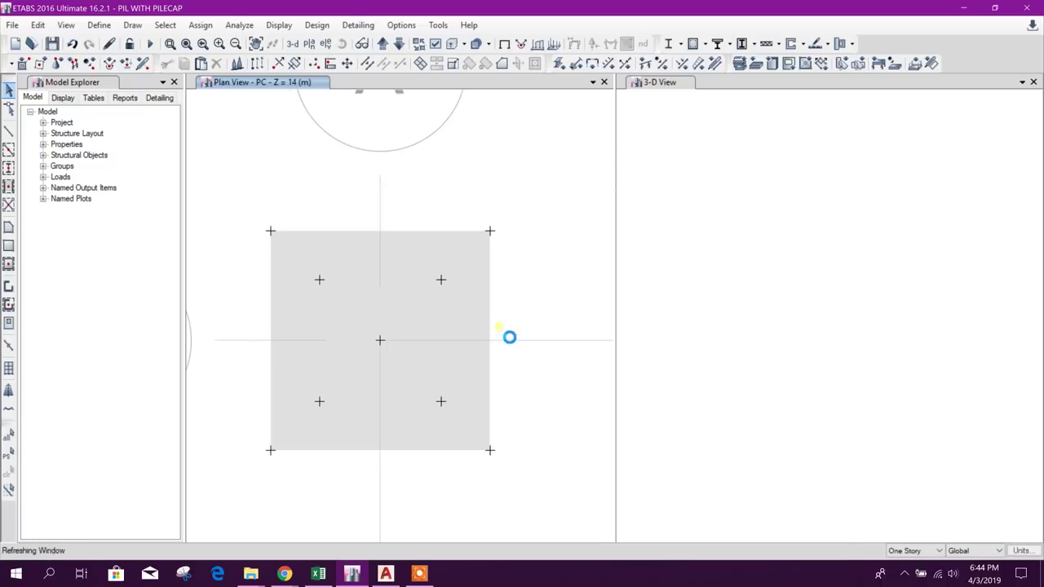
Open the frame section definitions and review the Col-12x12 section's properties
middle_click_drag(470, 307, 486, 313)
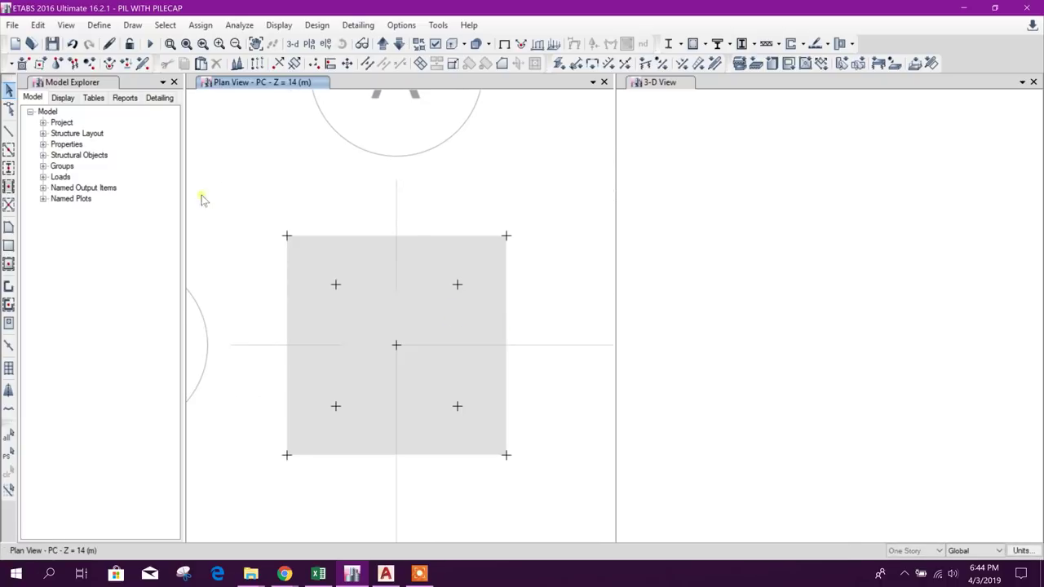
left_click(100, 26)
mouse_move(140, 63)
left_click(303, 65)
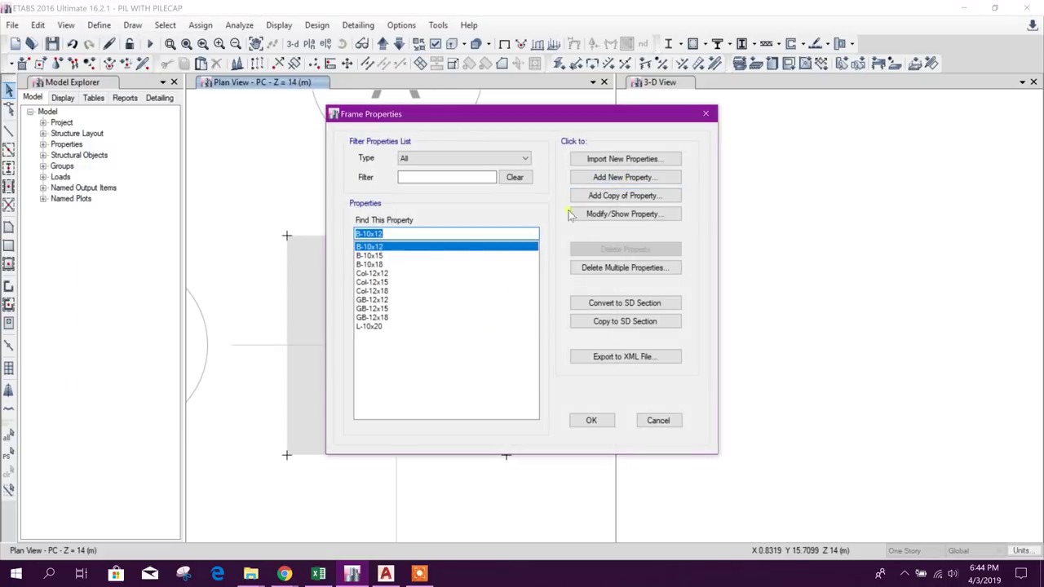
left_click(388, 274)
left_click(622, 214)
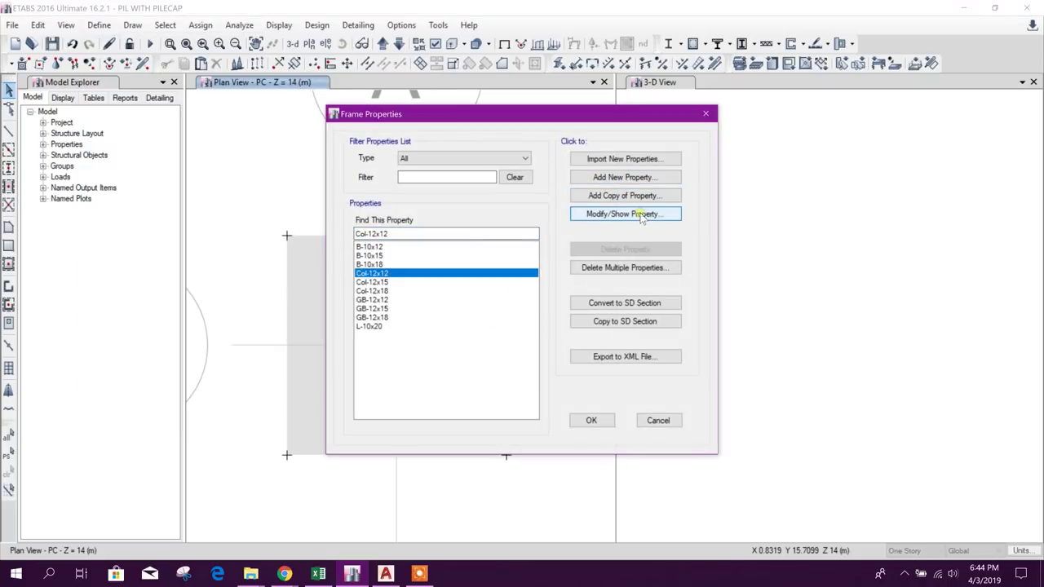
left_click(752, 81)
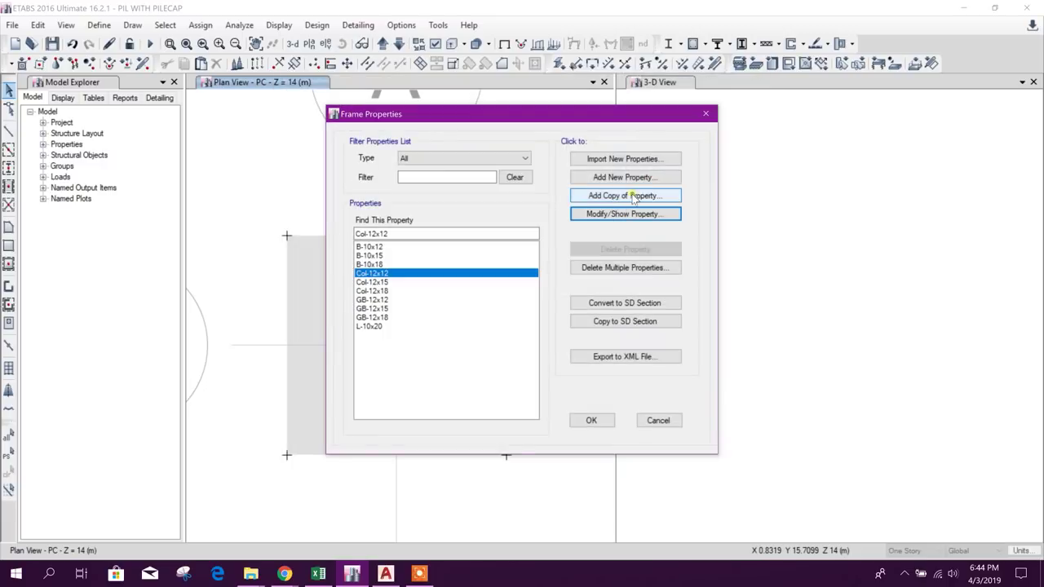
Add a copy of the Col-12x12 section as a Concrete Circle named PILE18 with a 450 mm diameter
left_click(633, 199)
left_click(529, 238)
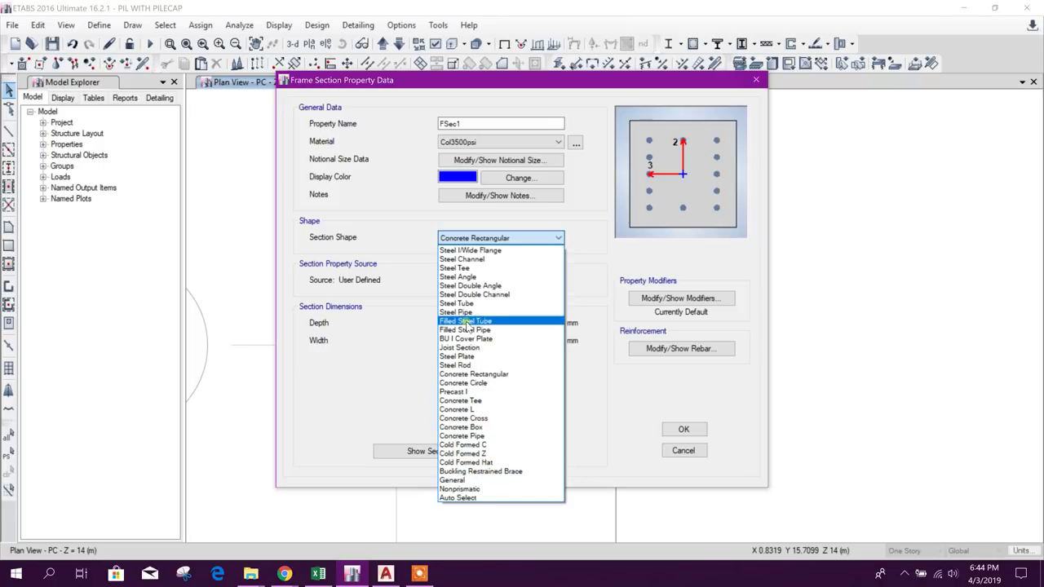
left_click(482, 383)
left_click(464, 124)
left_click_drag(466, 125, 430, 141)
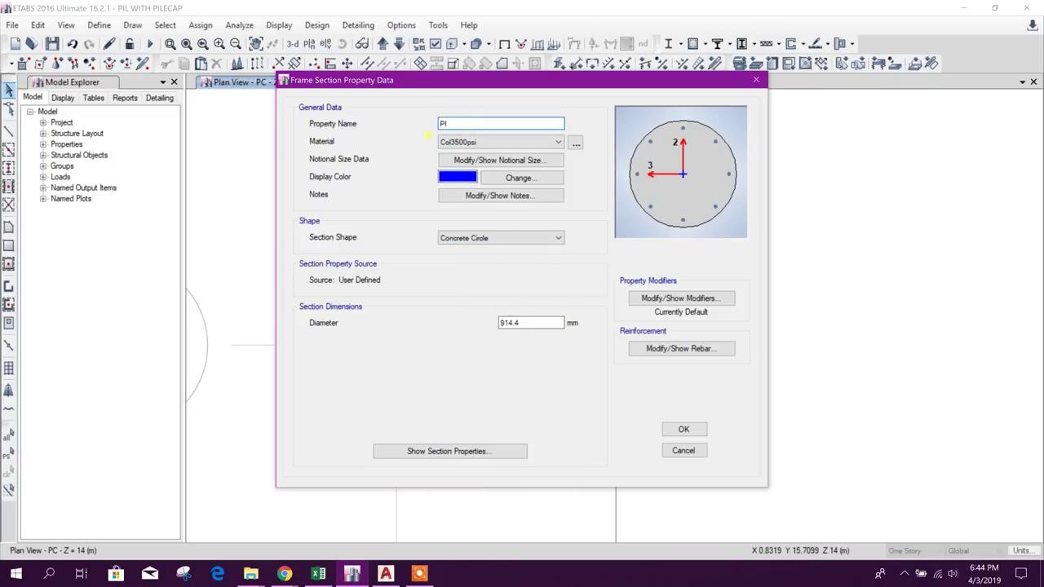
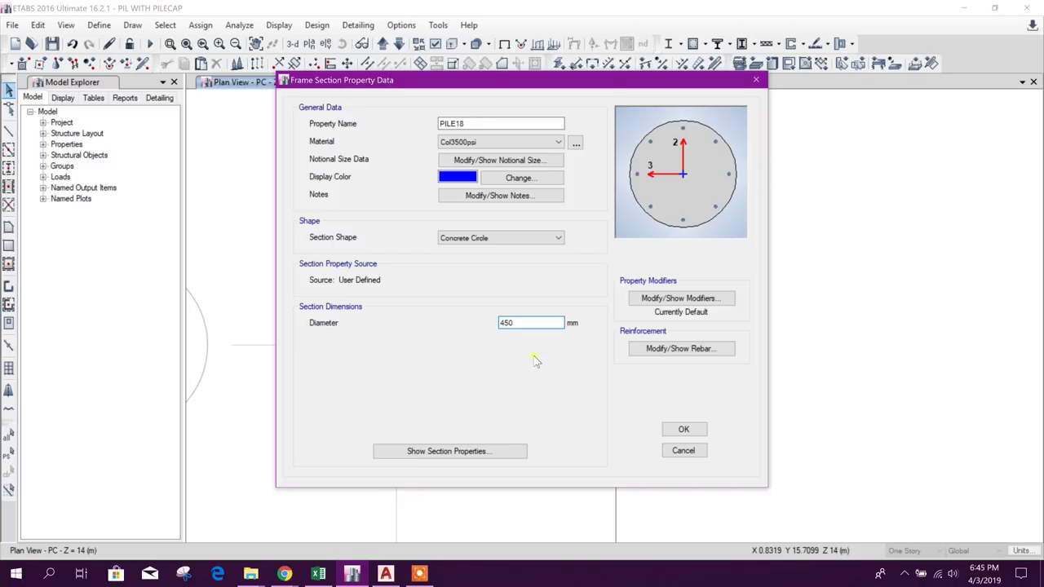
left_click(489, 123)
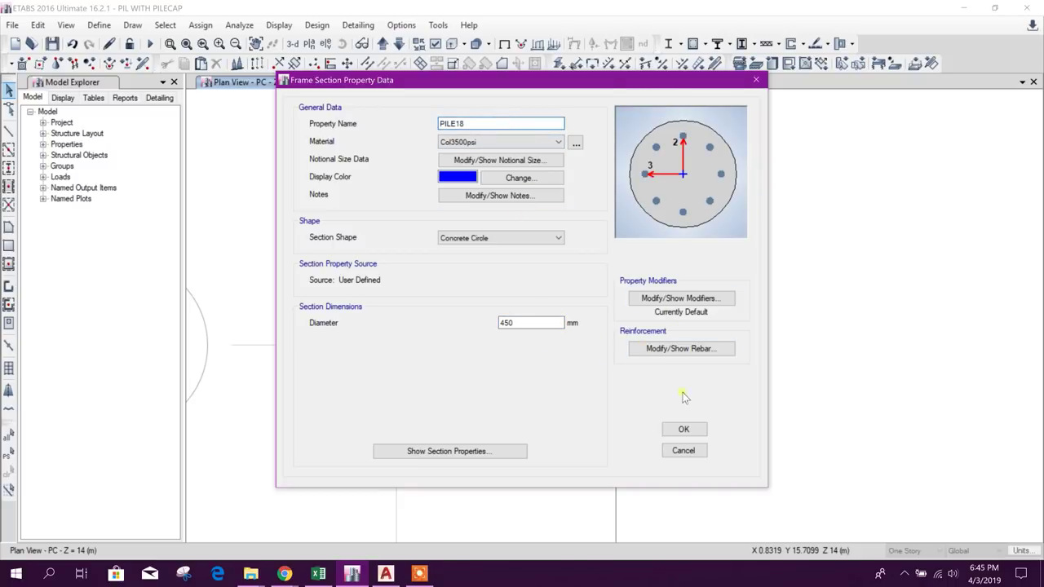
left_click(682, 429)
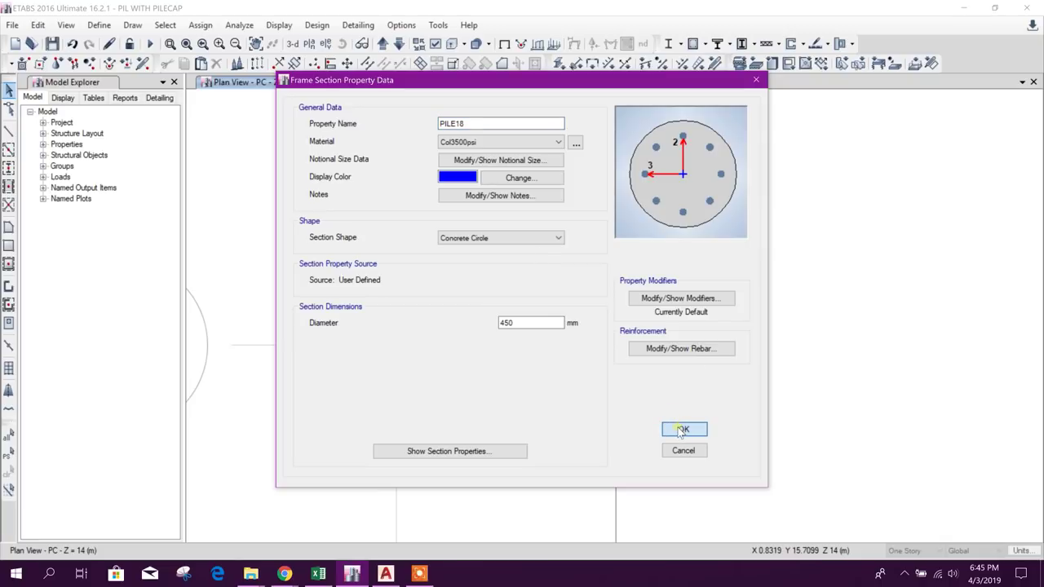
left_click(590, 419)
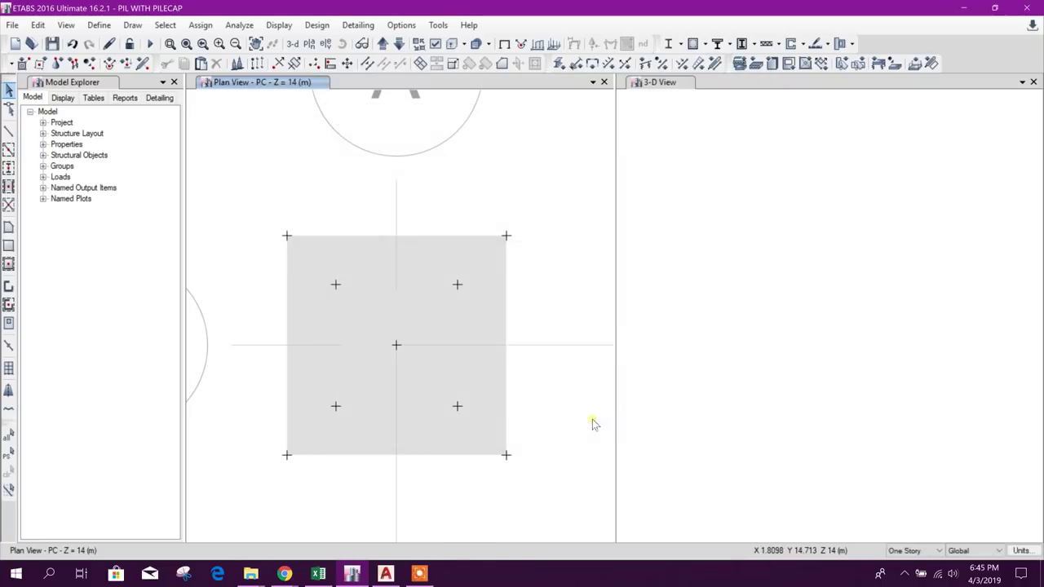
Start drawing columns with the PILE18 section and set both plan offsets X and Y to 0 mm
left_click(8, 168)
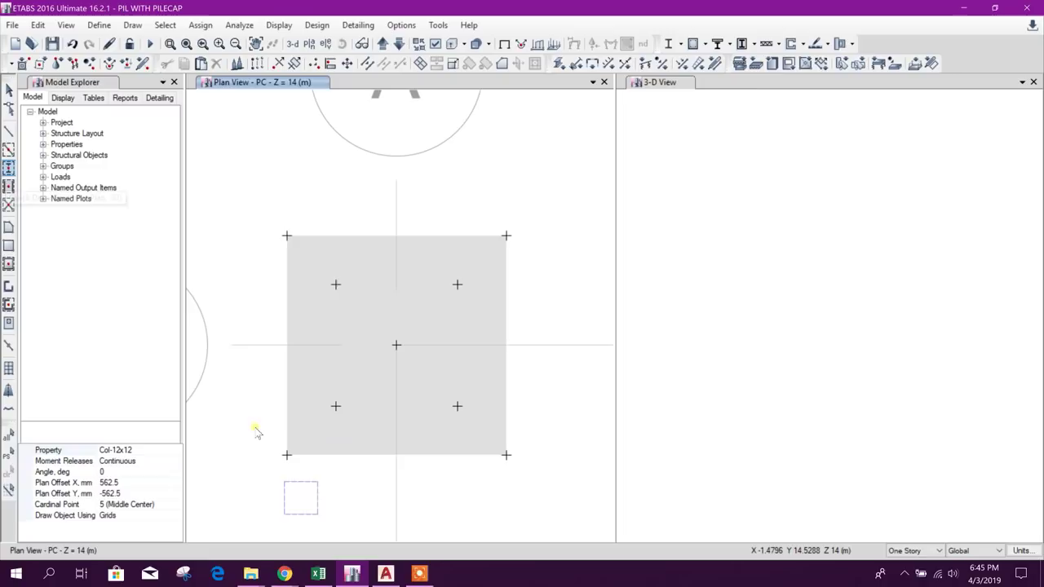
left_click(139, 450)
left_click(176, 450)
scroll(153, 512, "down", 5)
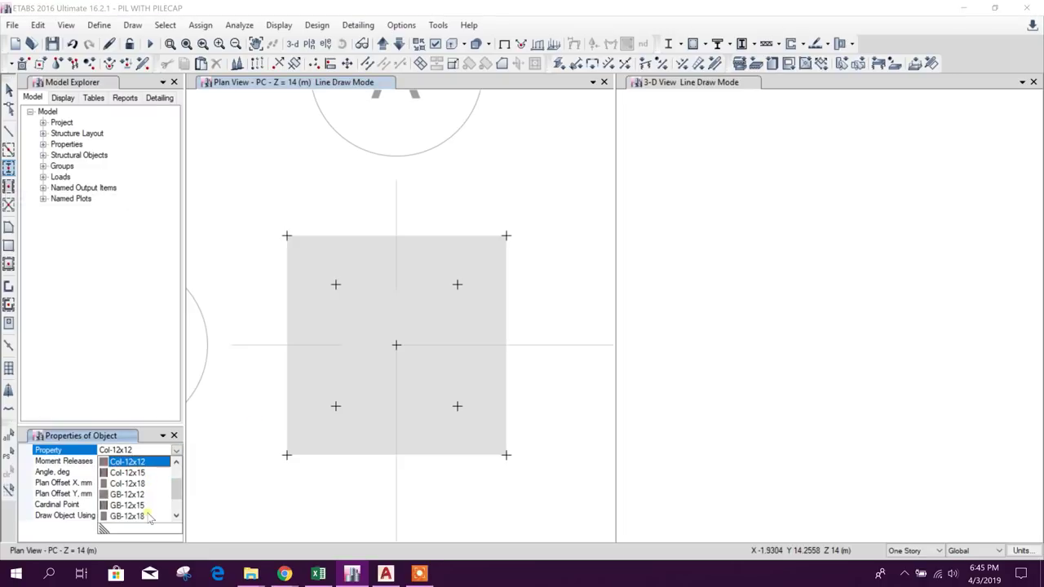
left_click(123, 506)
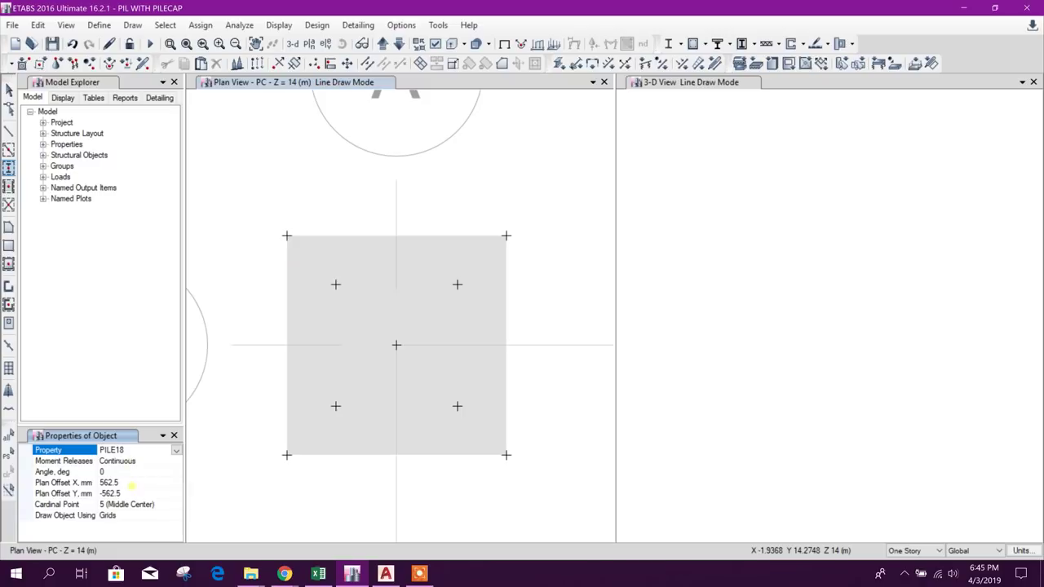
left_click(108, 483)
left_click(120, 494)
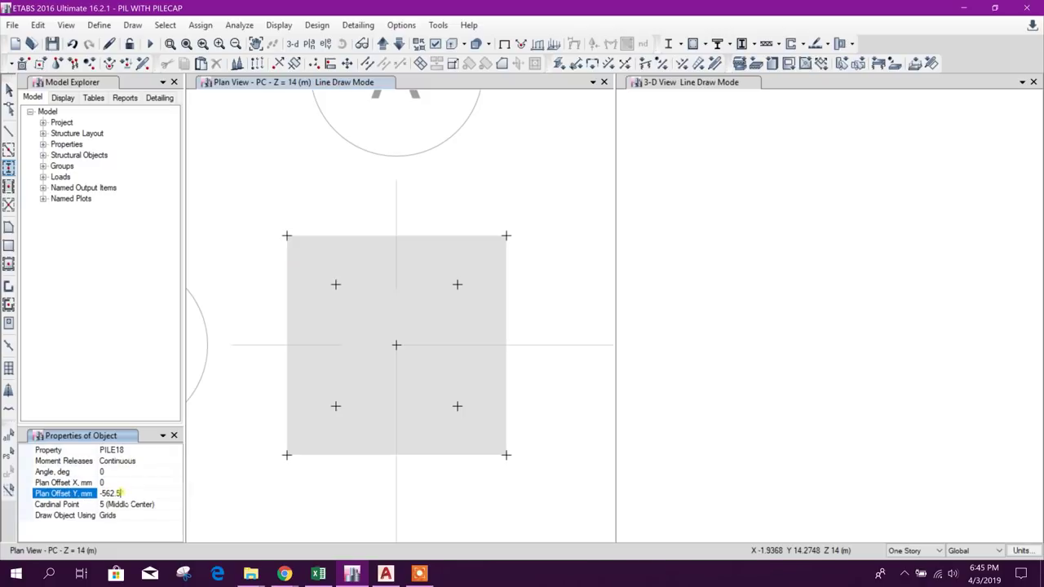
left_click(128, 483)
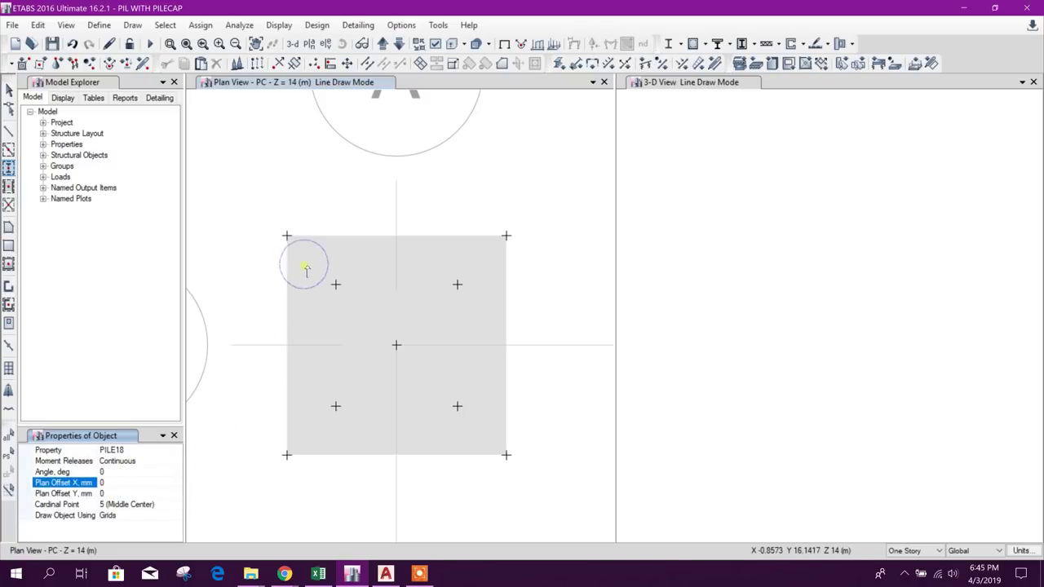
Draw a PILE18 column at each of the four pile joints in the cap, undoing the misplaced one
left_click(336, 285)
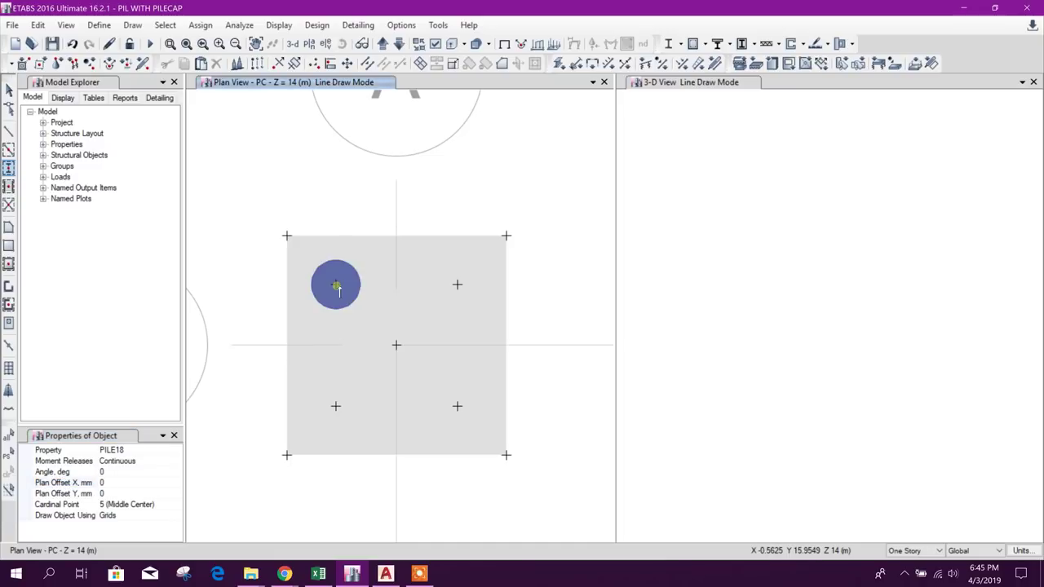
left_click(457, 285)
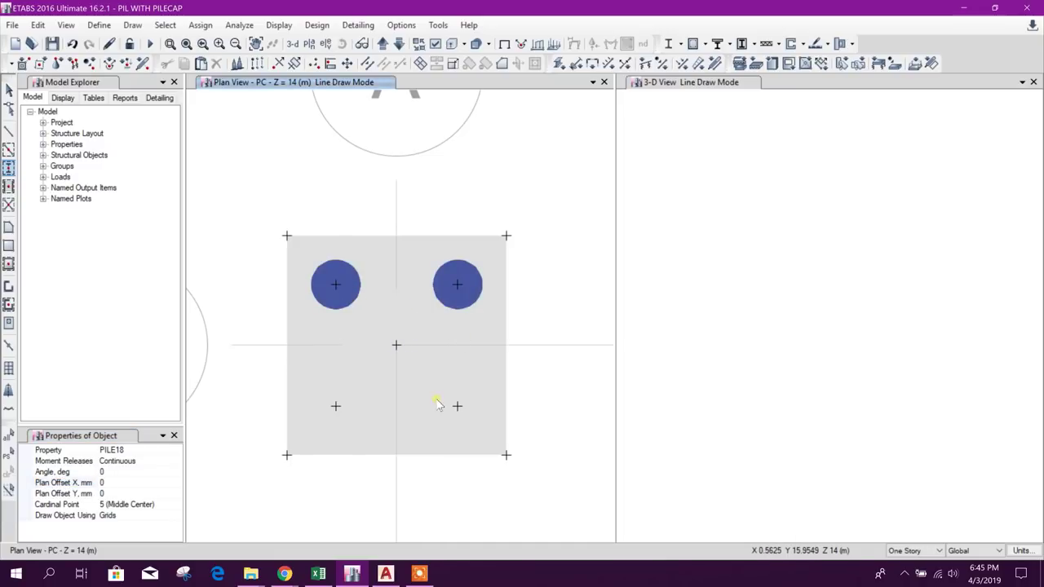
left_click(336, 408)
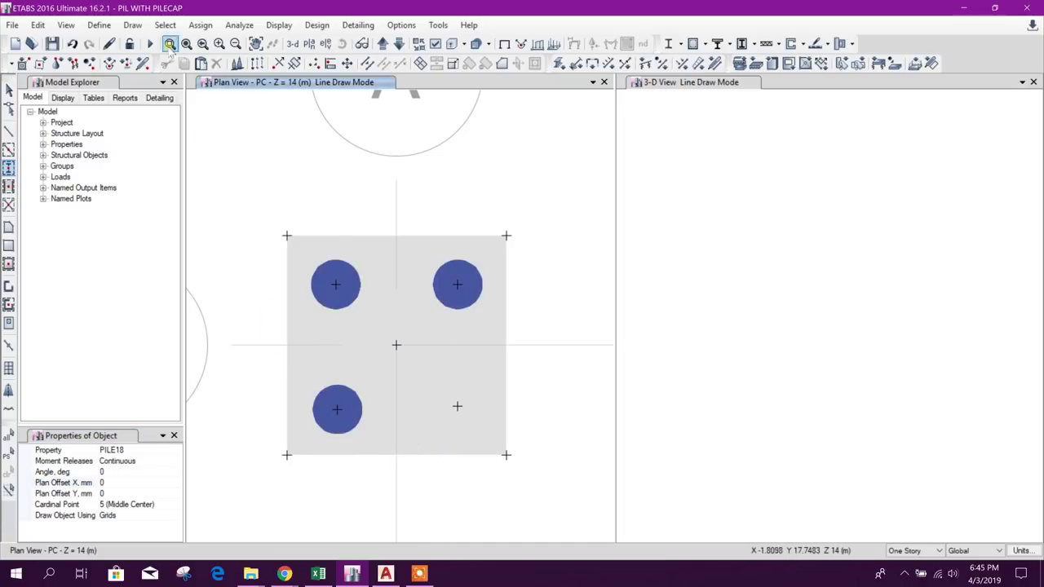
left_click(71, 43)
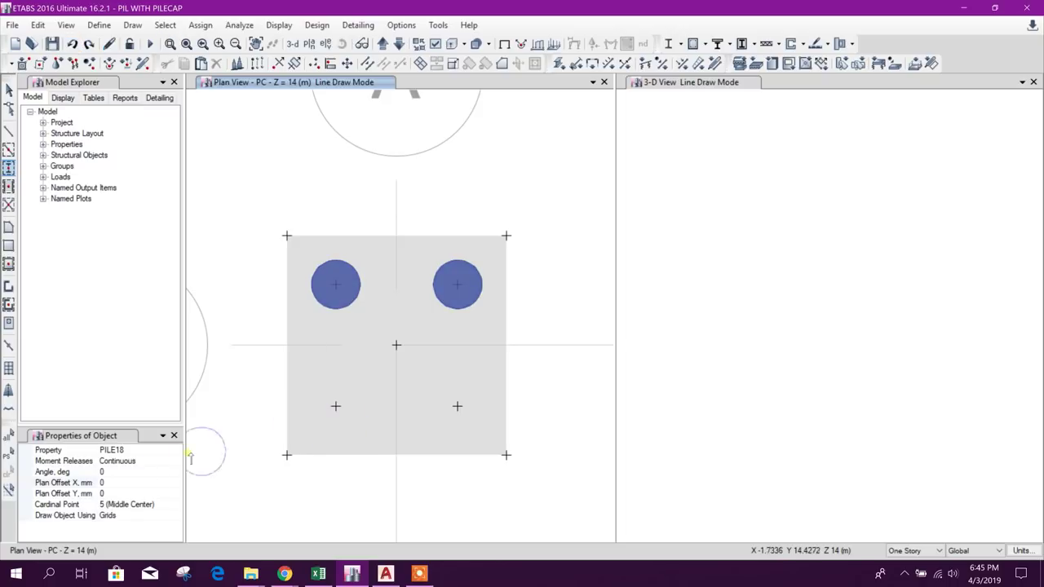
left_click(335, 408)
left_click(458, 408)
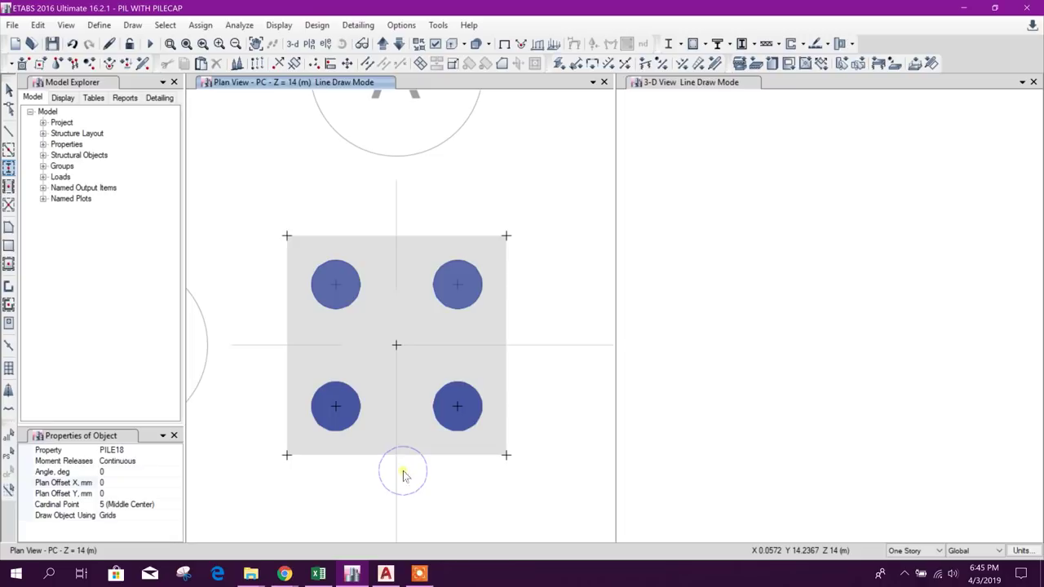
key("Escape")
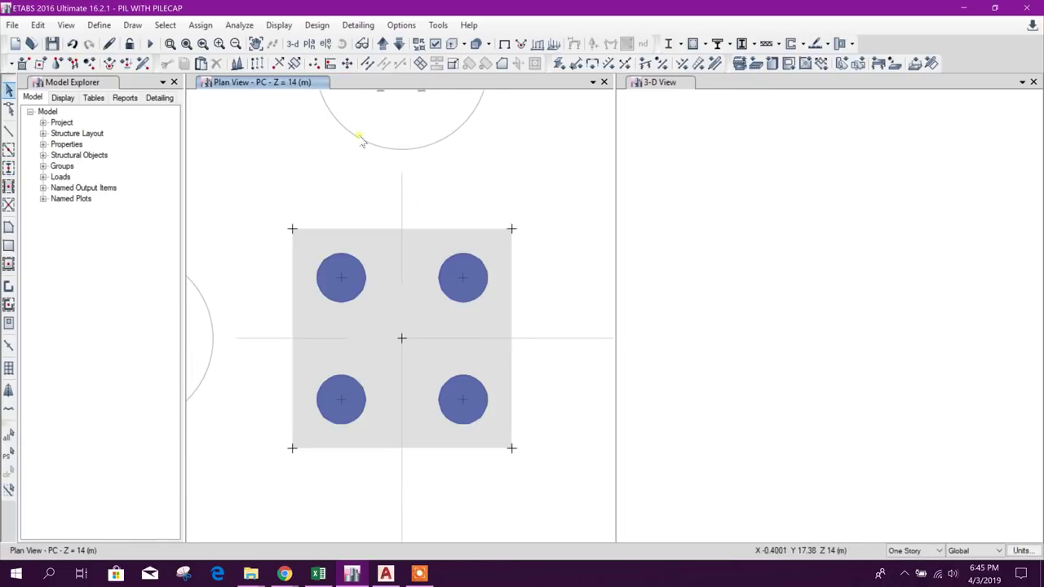
Replace the plan view with a 3-D view that shows the whole building and its piles
left_click(292, 43)
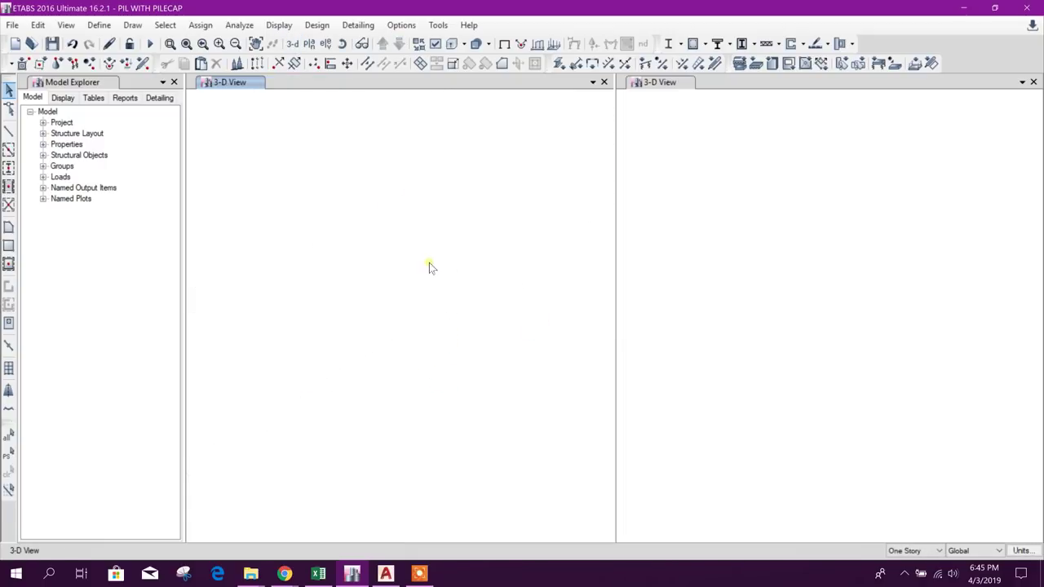
left_click(292, 43)
left_click(383, 324)
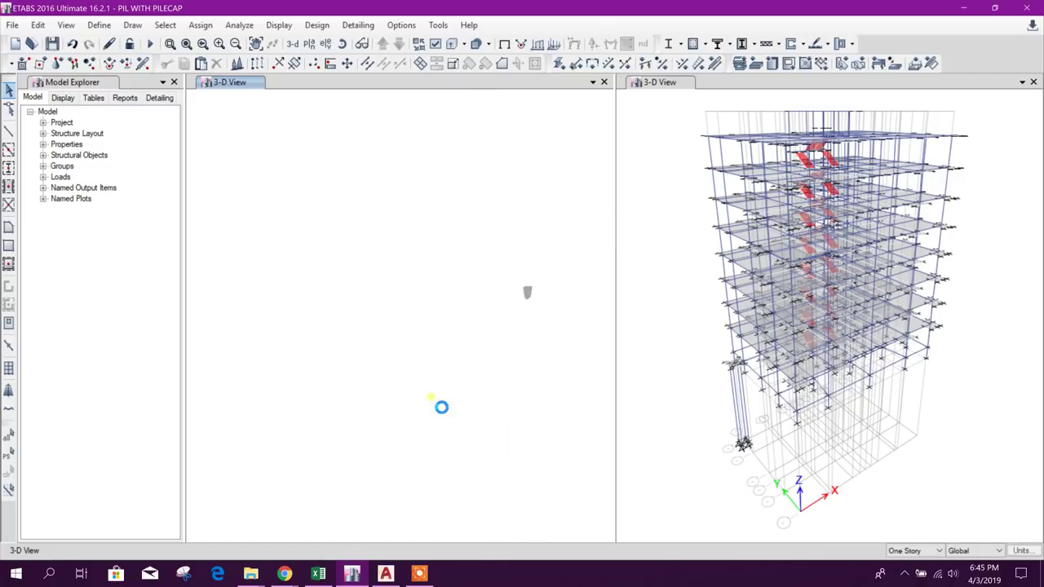
left_click(292, 43)
middle_click_drag(466, 483, 489, 457)
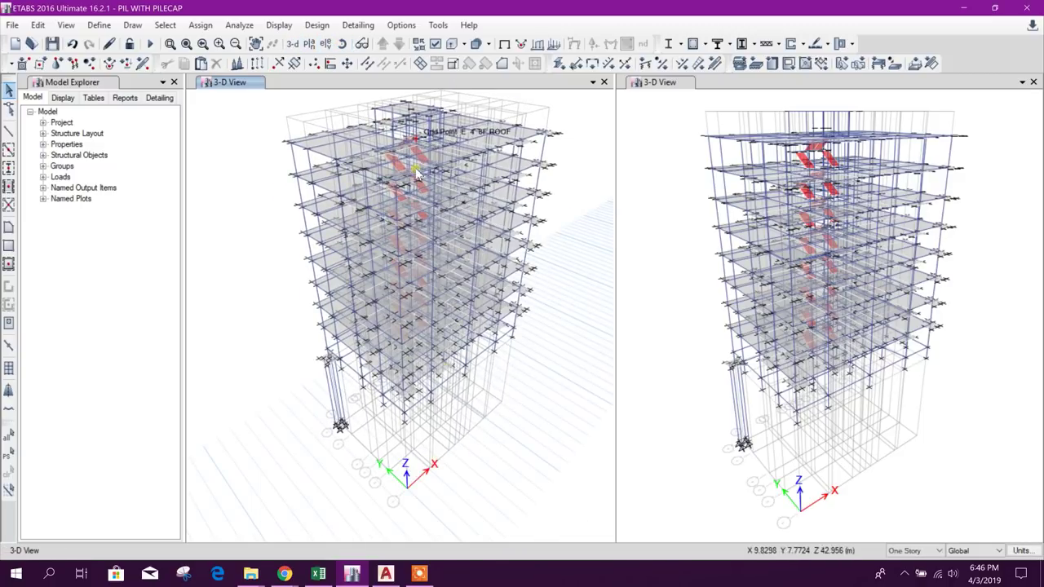
Make the joint objects invisible in the 3-D view
left_click(433, 44)
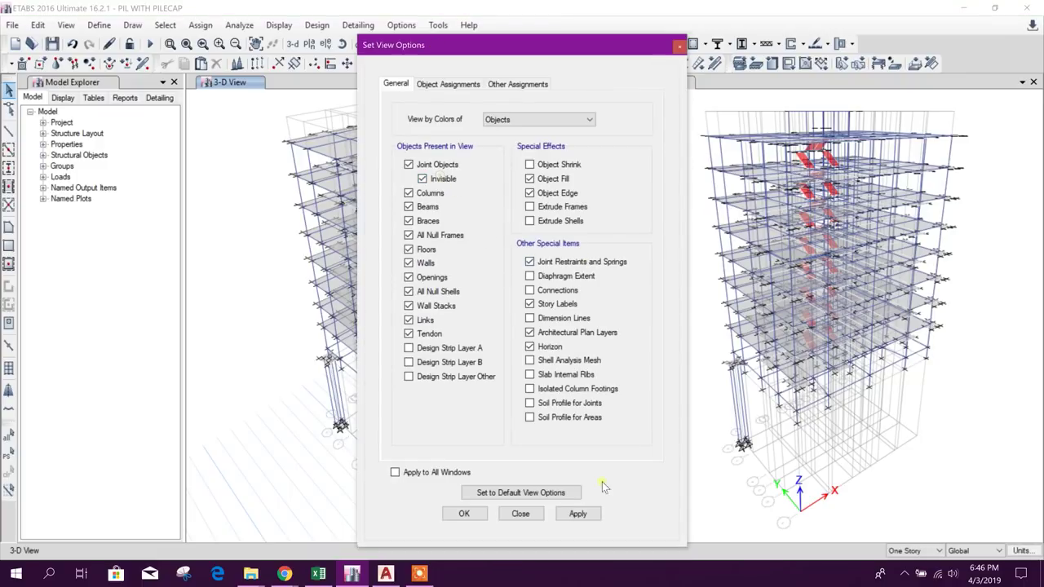
left_click(578, 514)
left_click(521, 514)
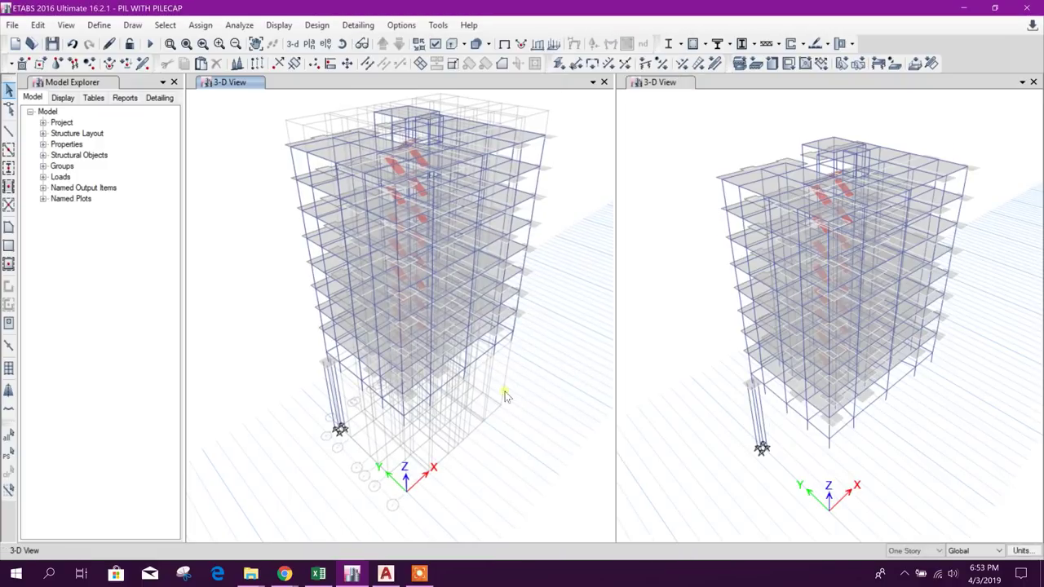
Select the four joints at the pile bases and remove all their translation and rotation restraints
middle_click_drag(505, 396, 496, 436)
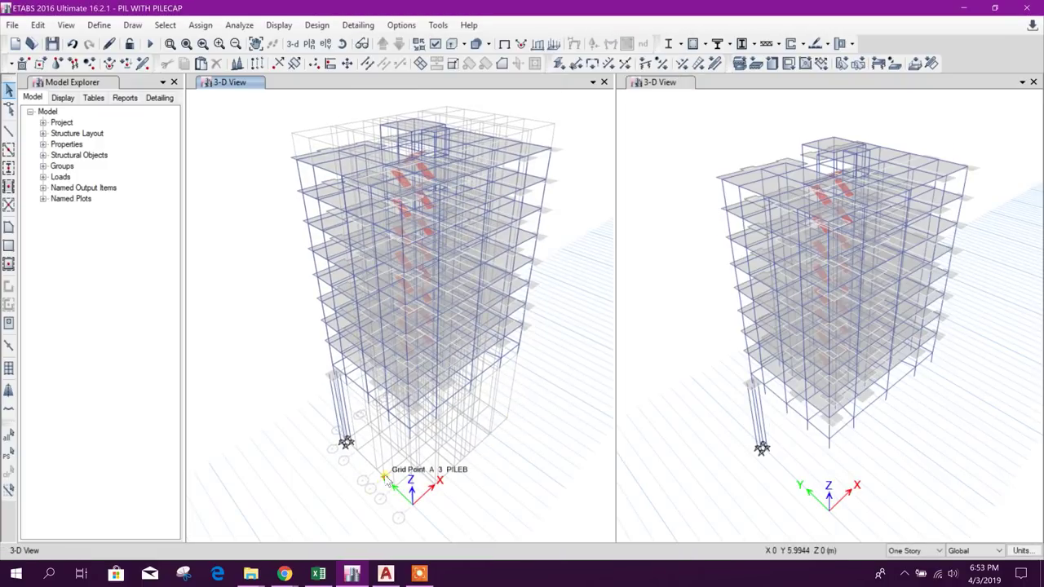
scroll(385, 461, "up", 2)
scroll(376, 455, "down", 2)
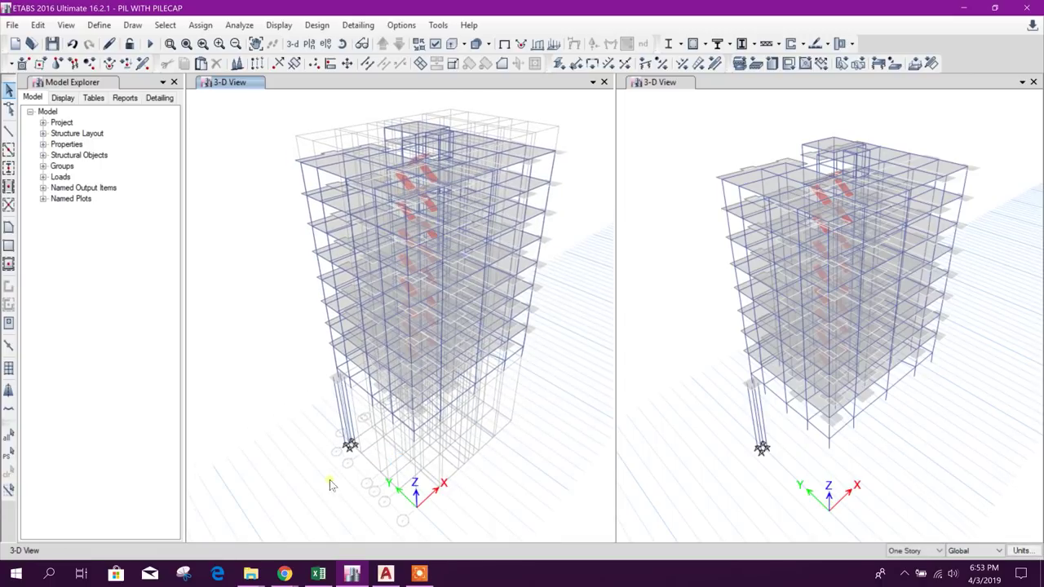
scroll(355, 463, "up", 5)
left_click_drag(263, 328, 451, 447)
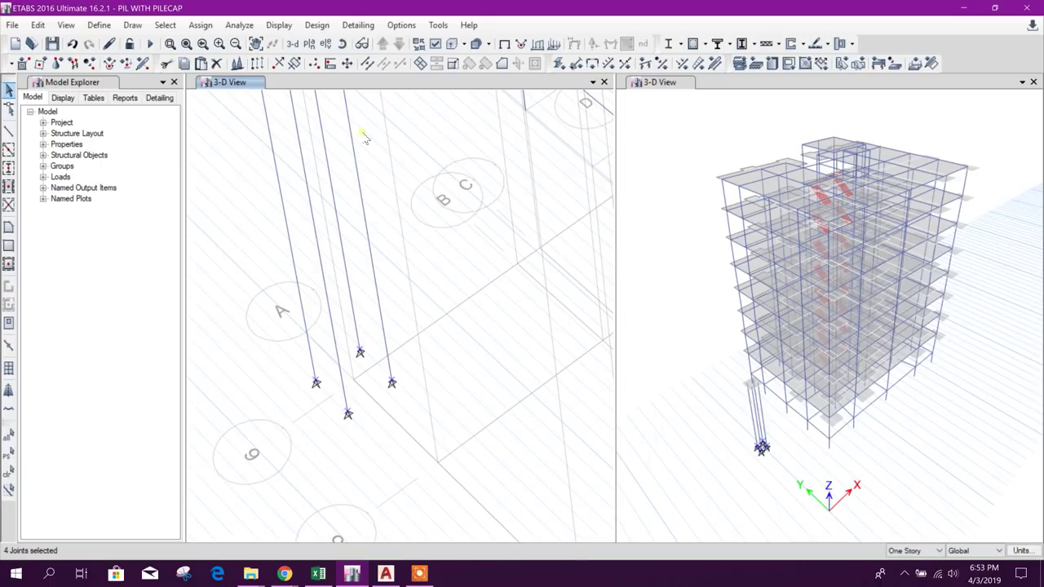
left_click(199, 24)
mouse_move(229, 42)
left_click(383, 44)
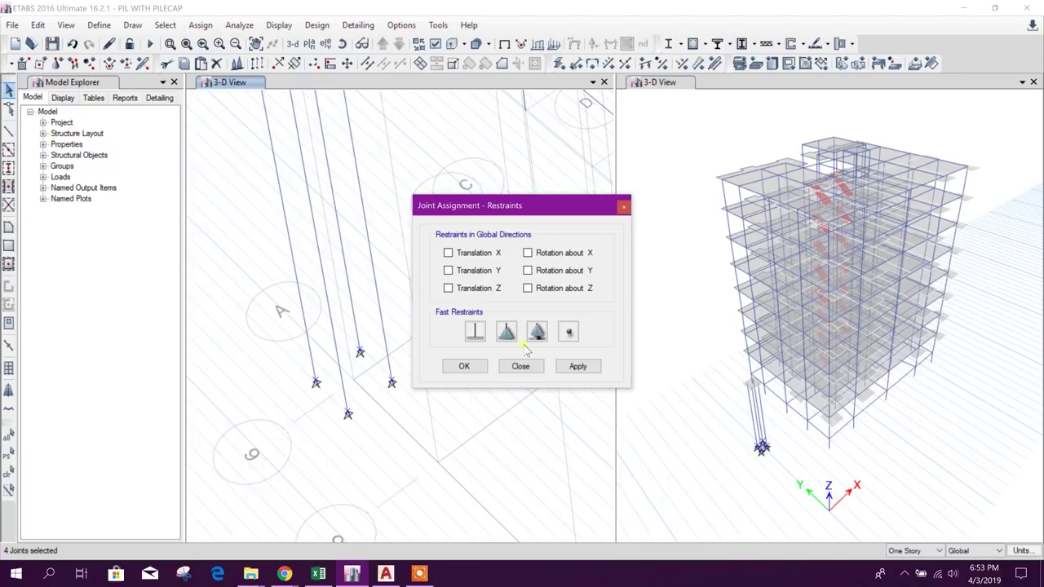
left_click(578, 367)
left_click(520, 367)
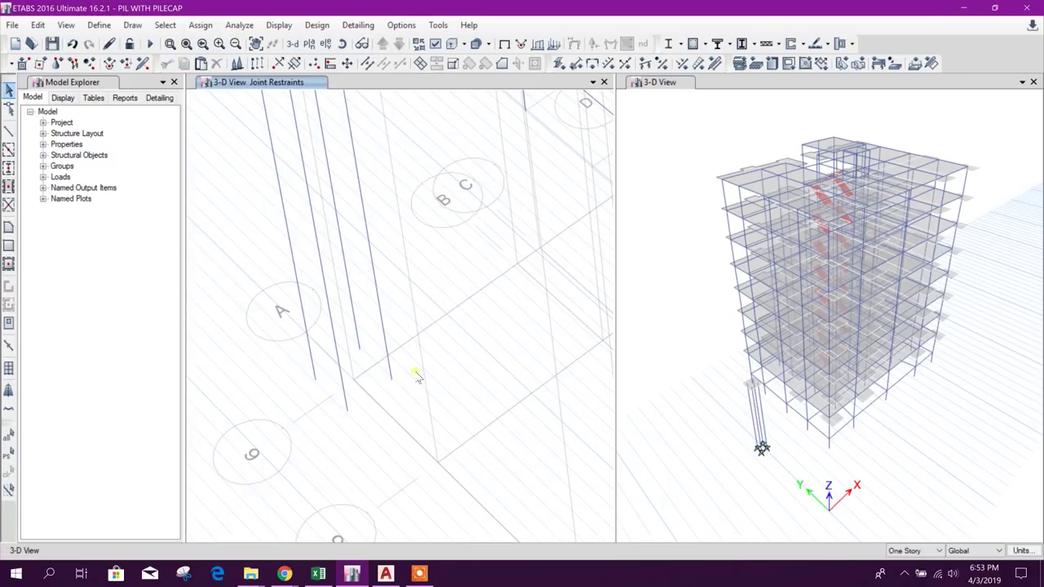
Turn off the Horizon display in the 3-D view with the piles and pile cap
scroll(402, 378, "down", 3)
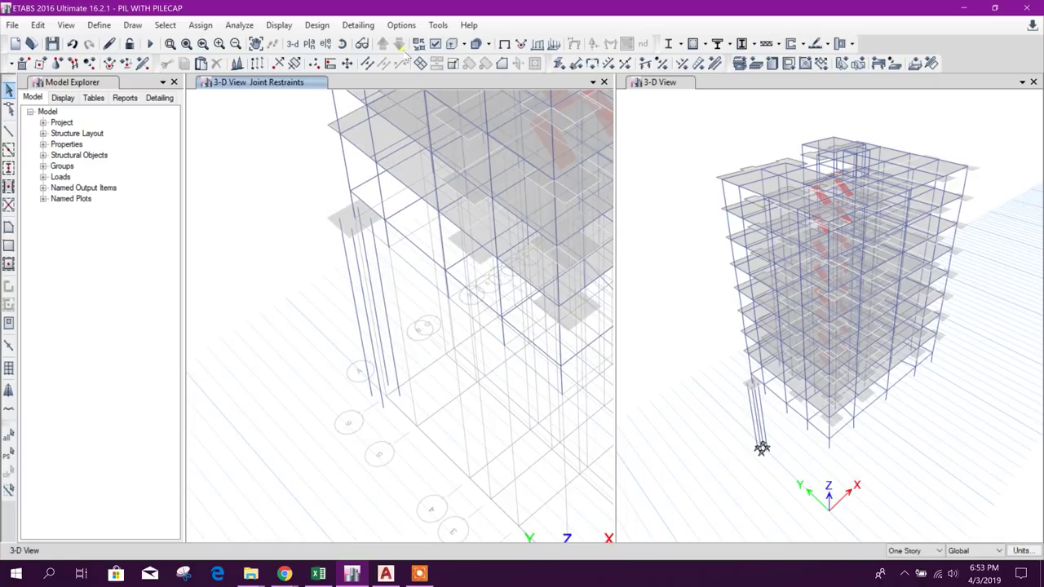
left_click(438, 46)
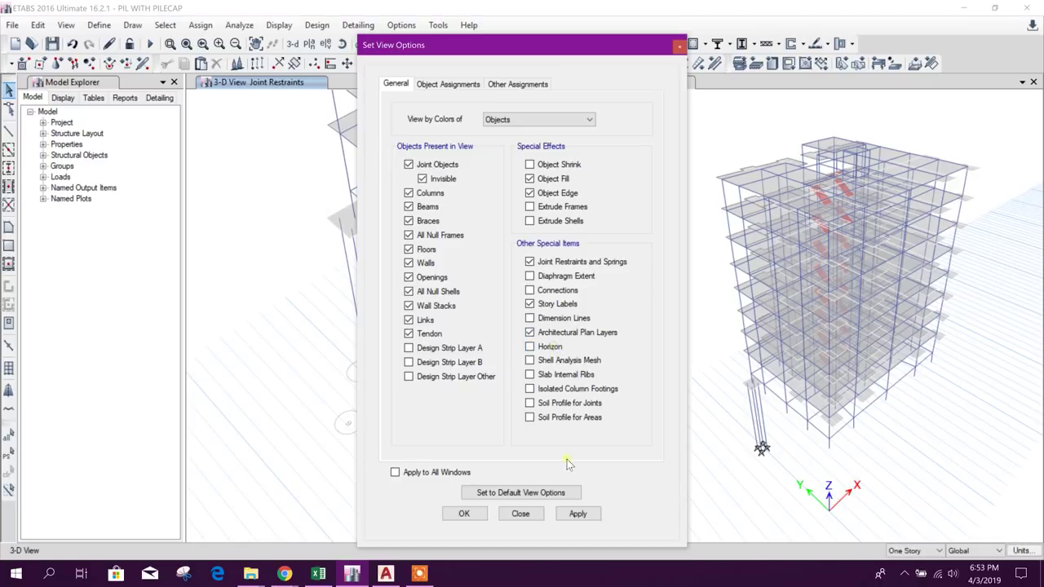
left_click(578, 514)
left_click(526, 514)
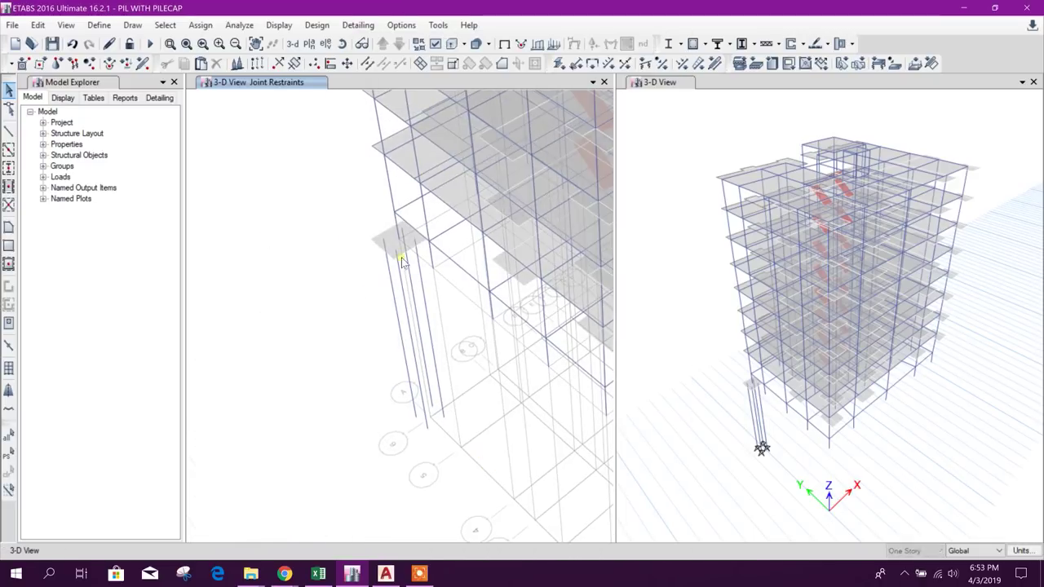
scroll(400, 259, "up", 2)
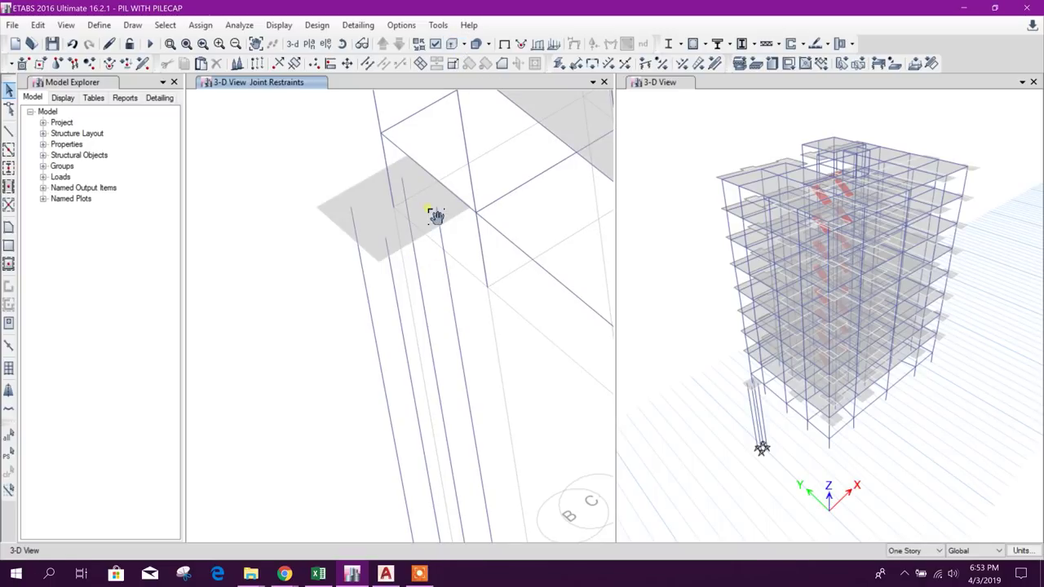
Show the objects extruded in the 3-D view and examine how the column, pile cap and four piles connect
left_click(471, 45)
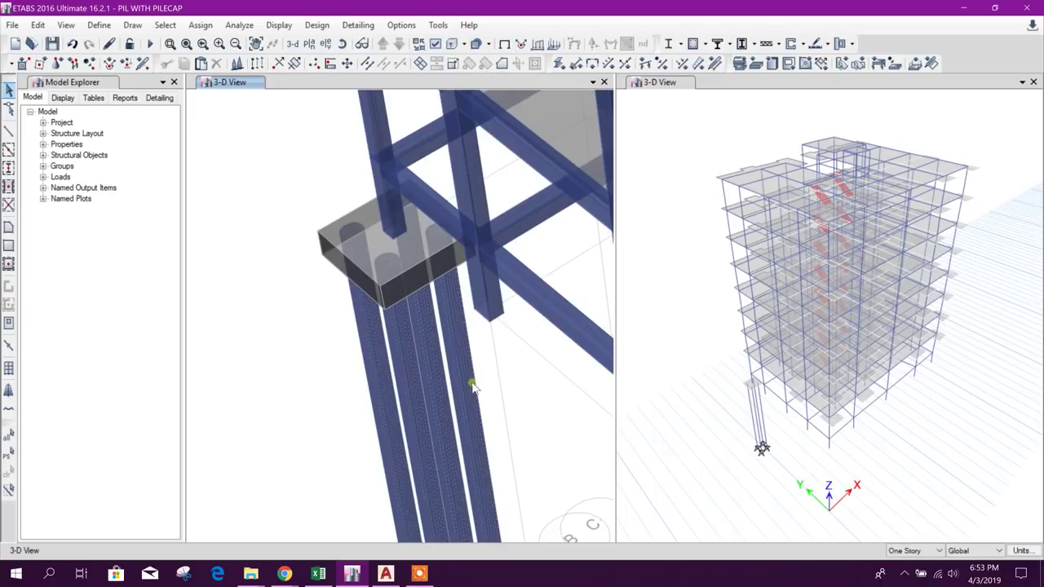
scroll(447, 329, "down", 3)
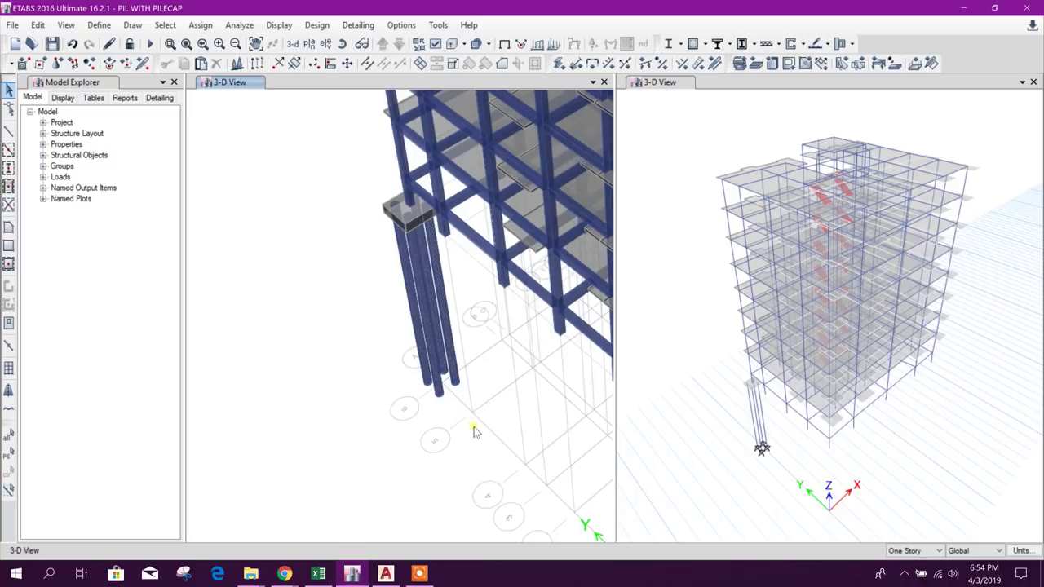
scroll(475, 433, "up", 4)
scroll(380, 208, "up", 4)
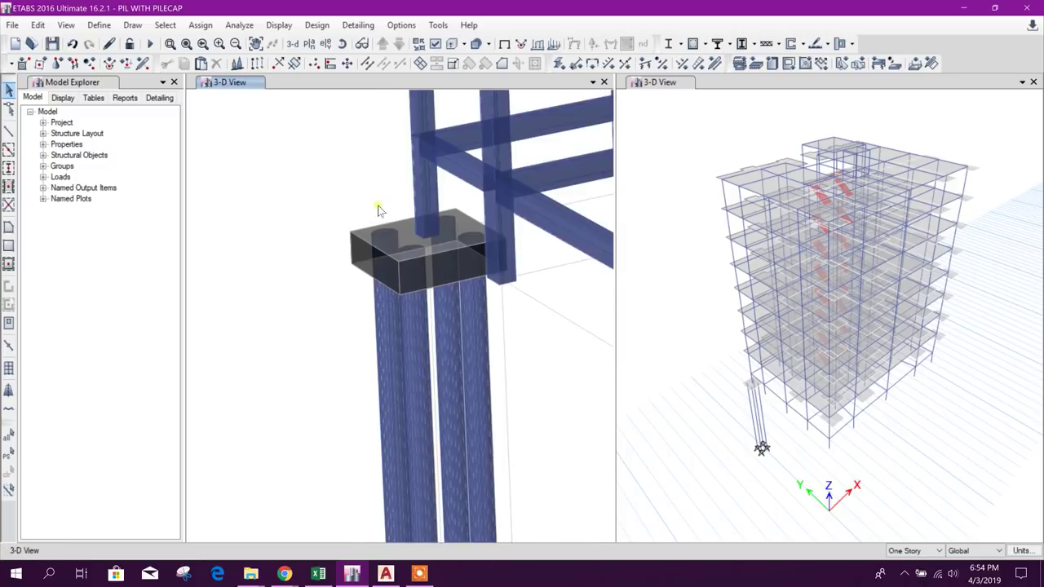
scroll(383, 245, "up", 4)
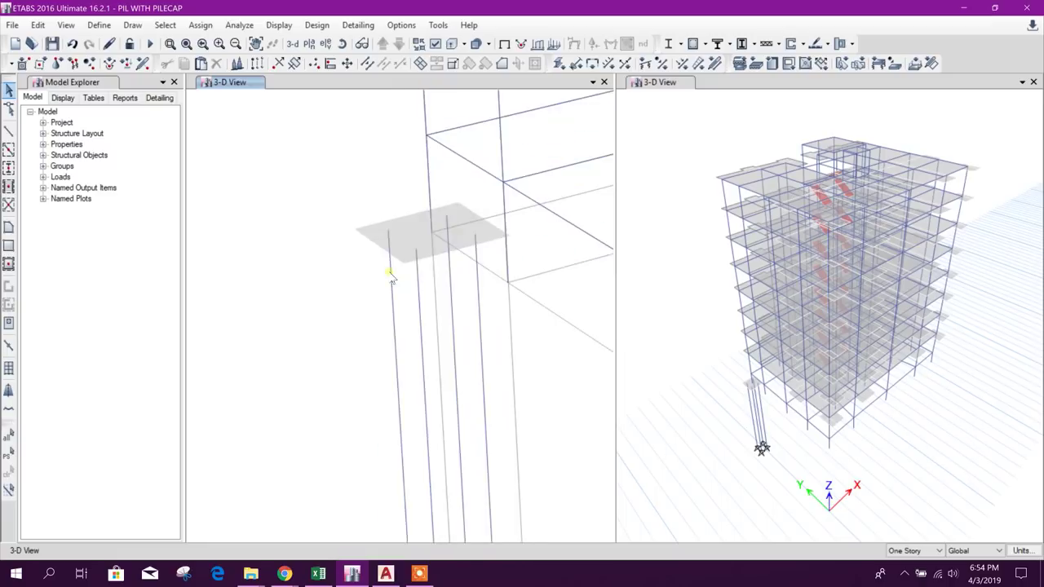
scroll(323, 283, "down", 2)
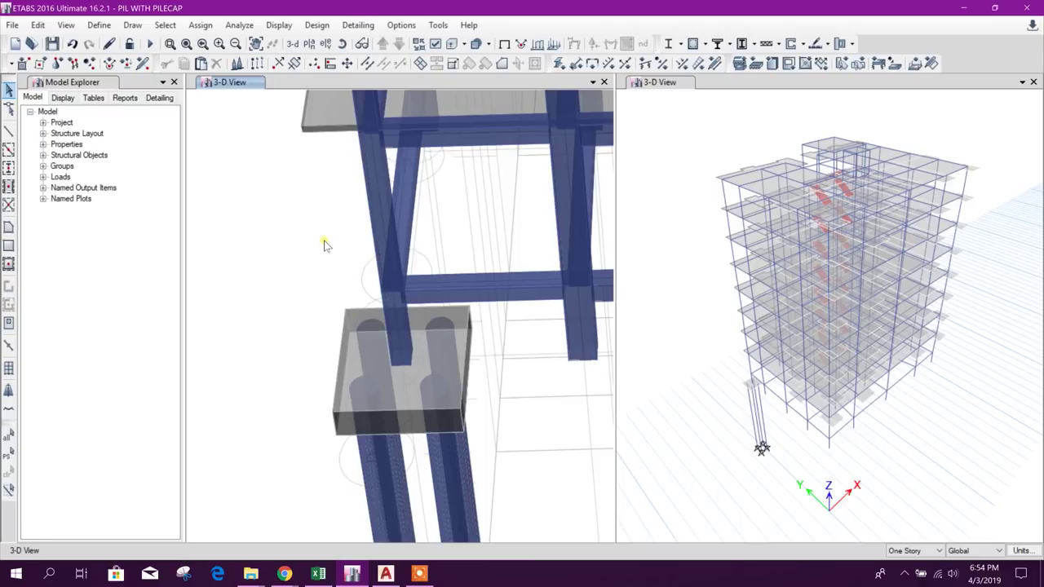
Color the 3-D view's objects by Section Properties and view the pile cap and piles
left_click(433, 45)
left_click(535, 120)
left_click(526, 141)
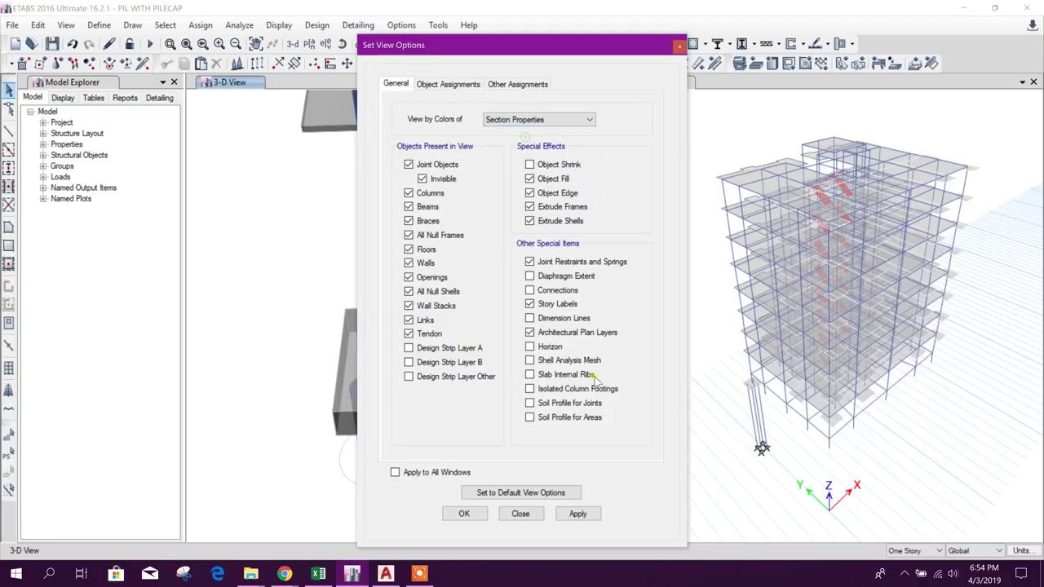
left_click(588, 515)
left_click(522, 514)
middle_click_drag(489, 411, 493, 302)
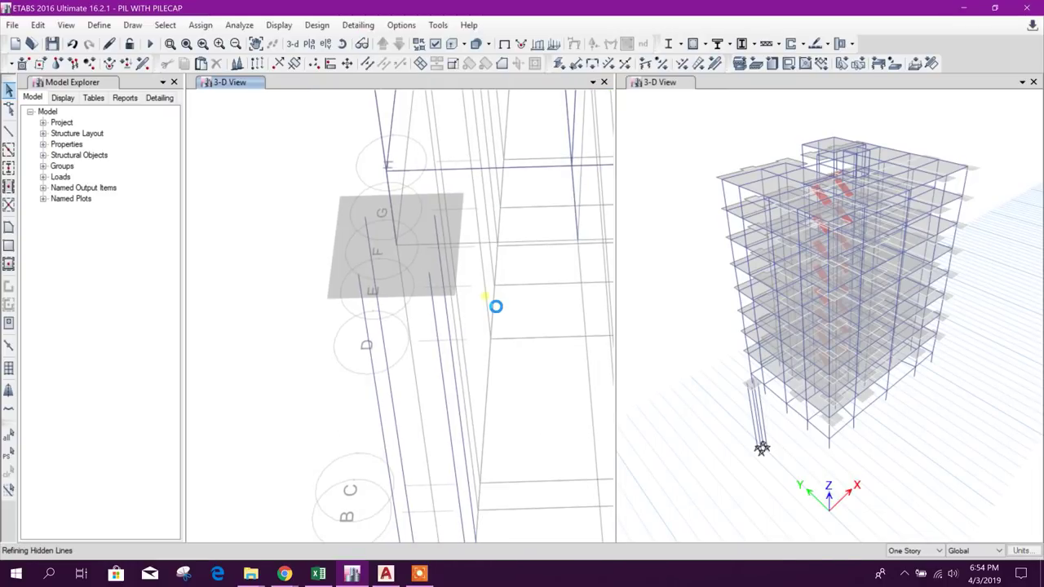
scroll(494, 436, "down", 3)
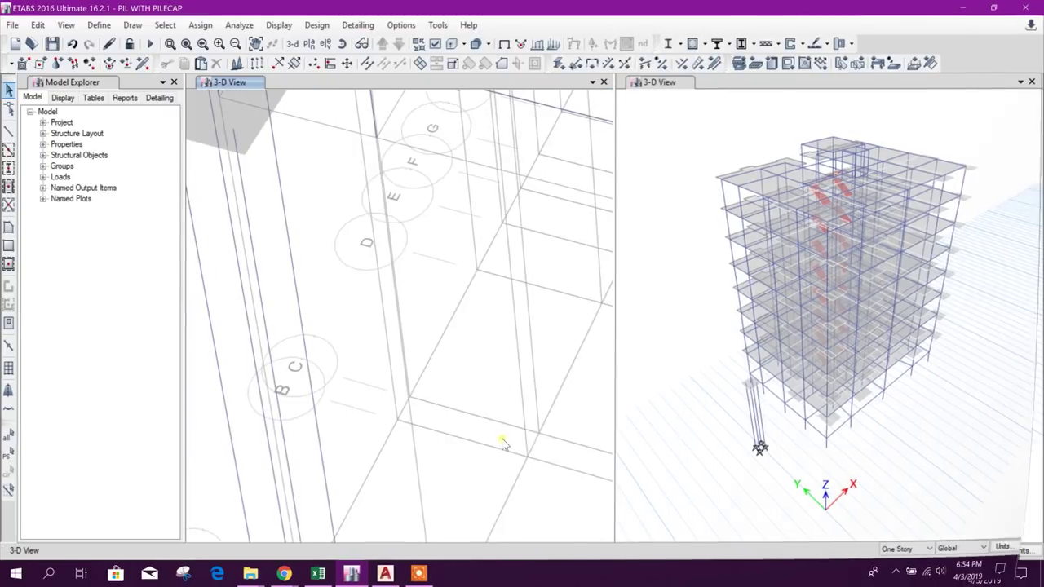
middle_click_drag(501, 438, 451, 366)
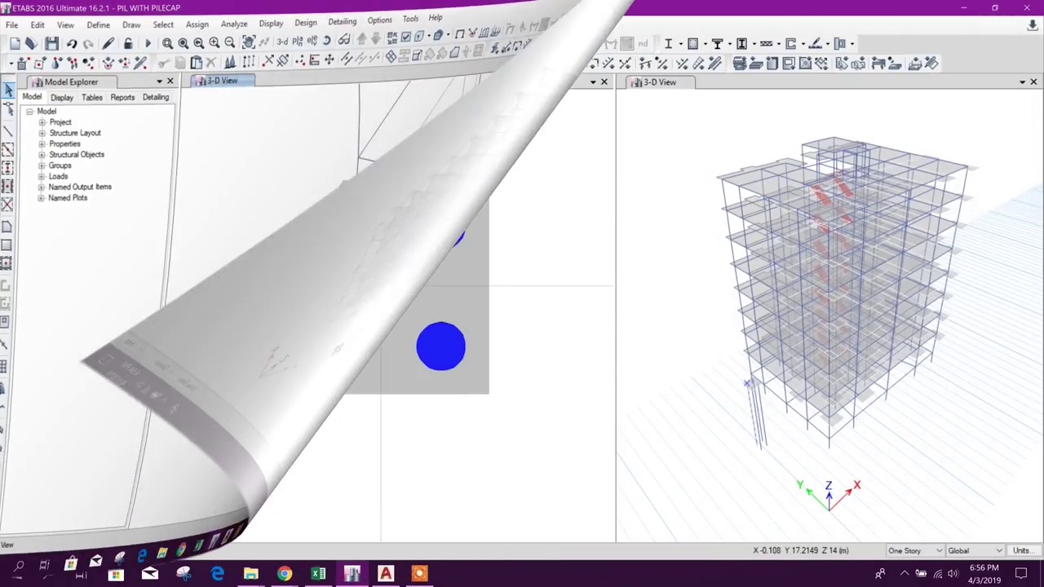
Change the basis by which the objects in the PC plan view at Z = 14 m are colored
left_click(433, 39)
left_click(539, 119)
left_click(522, 129)
left_click(577, 514)
left_click(521, 514)
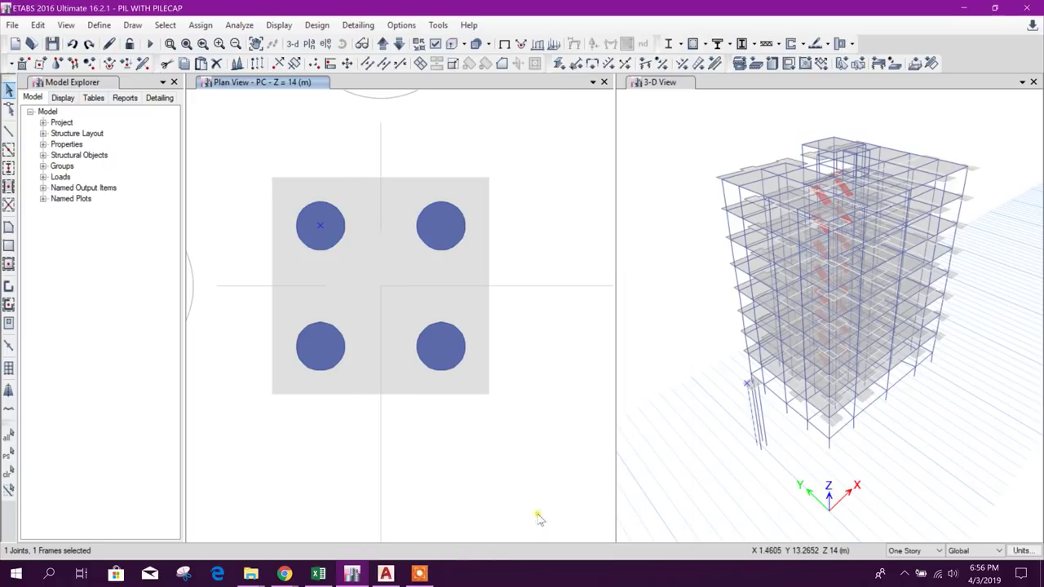
Select the four piles and their head joints within the pile cap in the PC plan view
left_click(311, 219)
left_click(434, 217)
left_click(331, 359)
left_click(435, 350)
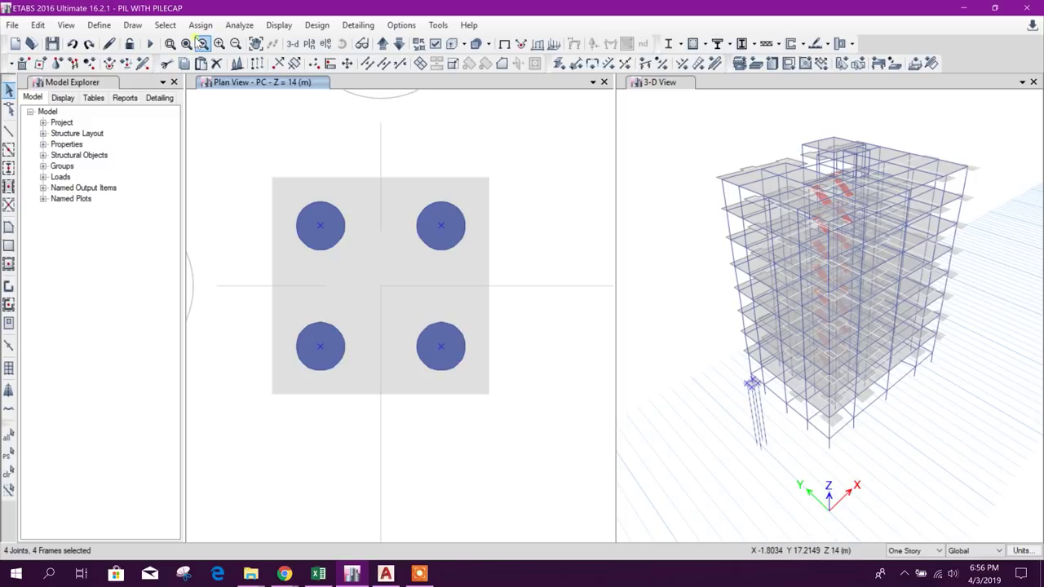
From the joint springs assignment, add a point spring property named Kv with a Translation Z stiffness of 175.127 kN/m
left_click(200, 24)
mouse_move(220, 60)
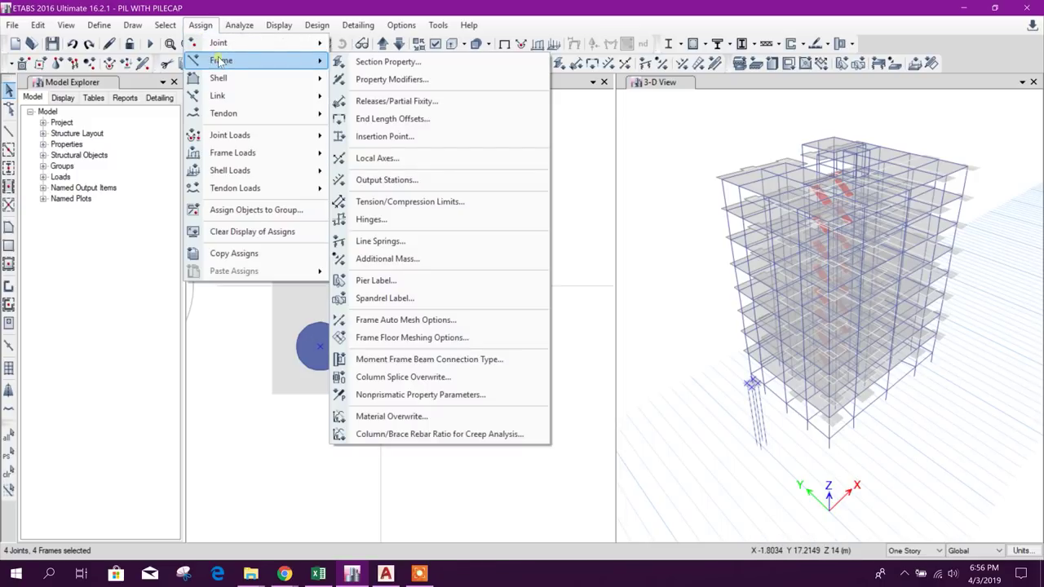
mouse_move(236, 44)
left_click(383, 61)
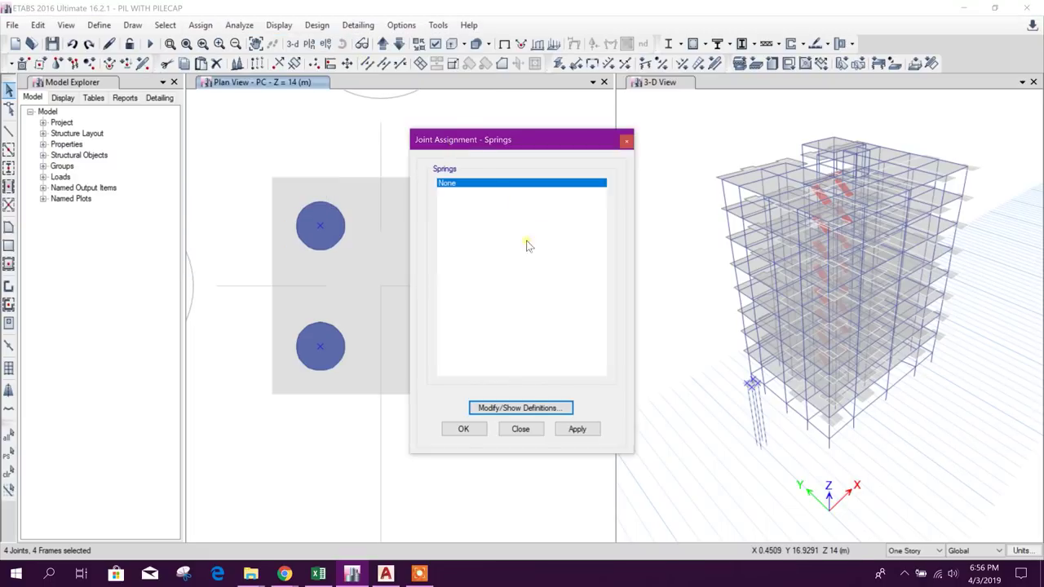
left_click(523, 407)
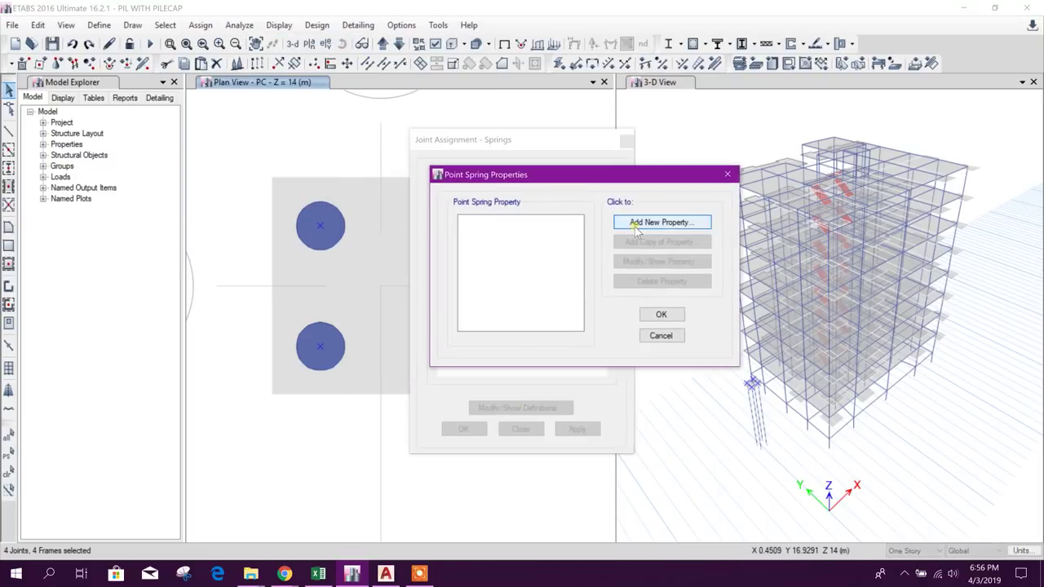
left_click(637, 225)
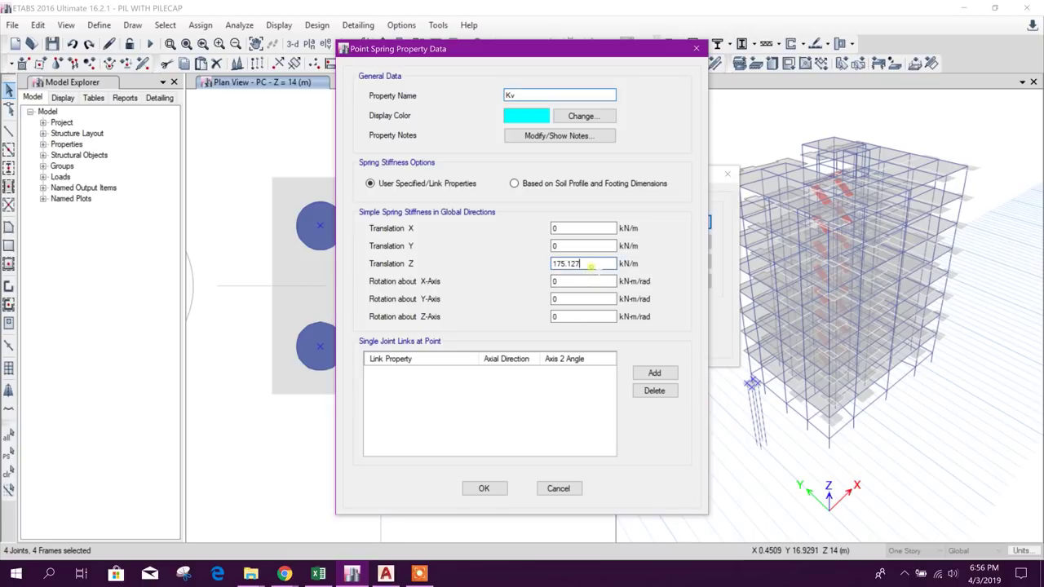
Switch to the PILE DESIGN.xlsx workbook in Excel and look up the vertical spring Kv of the pile
left_click(318, 573)
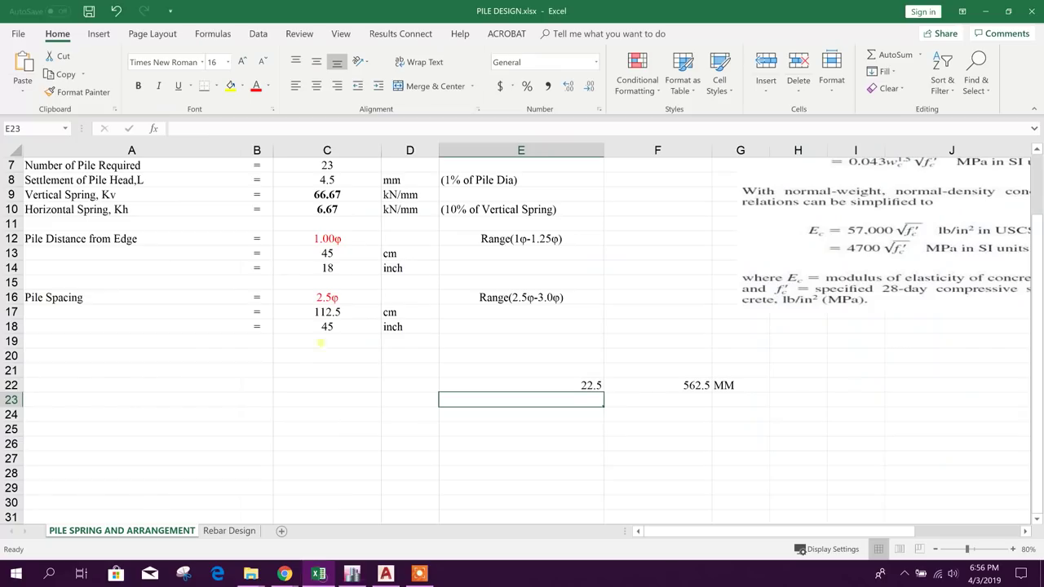
left_click(326, 253)
scroll(327, 253, "up", 1)
left_click(344, 239)
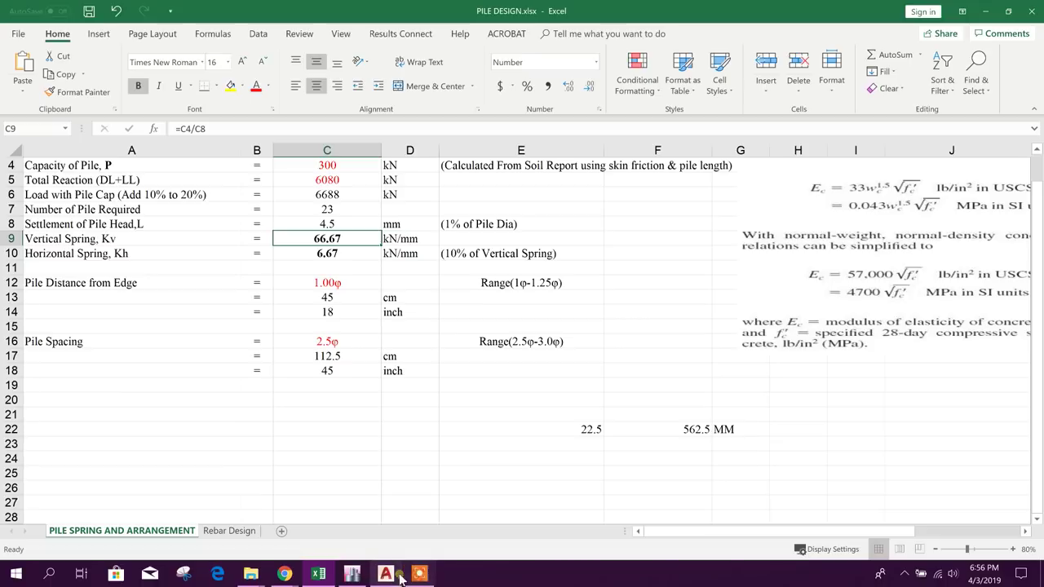
Return to ETABS and replace the Translation Z stiffness of the Kv spring with the workbook's vertical spring value
left_click(352, 573)
double_click(593, 264)
type("6")
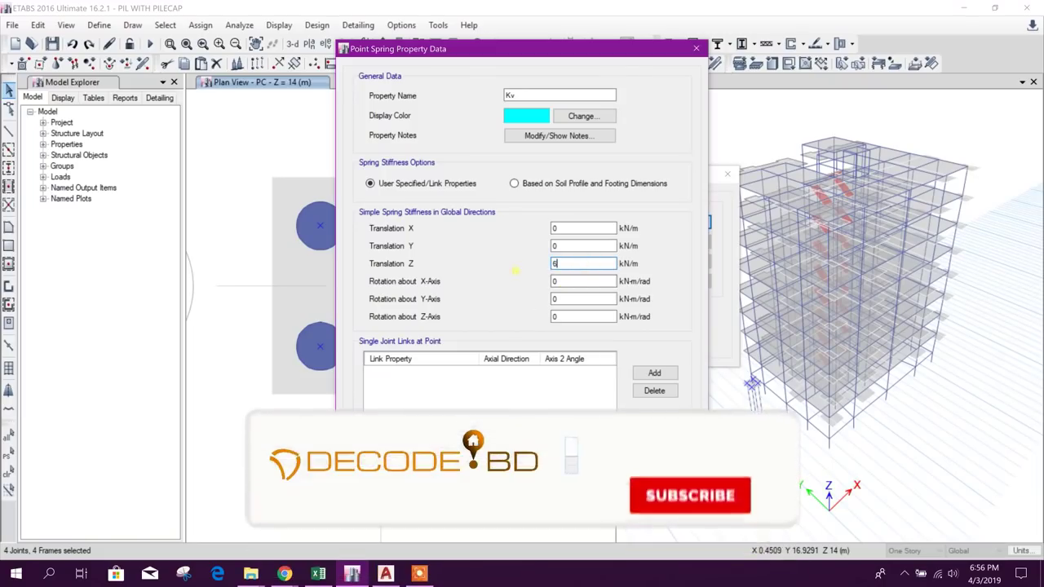
Set the Kv point spring's Translation Z stiffness to 66.67 kN/m and save the property
type("6.67")
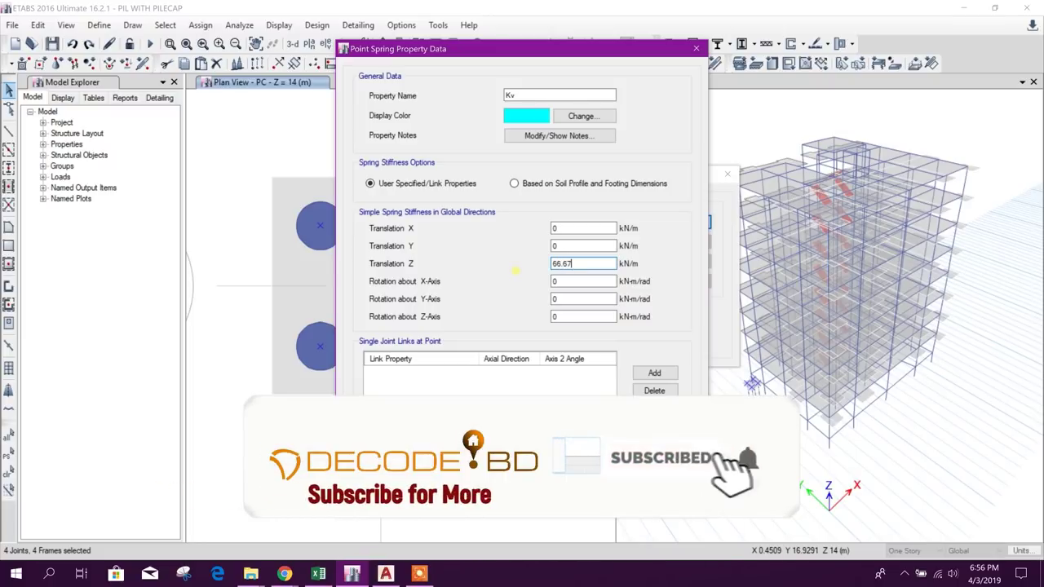
key("shift+Tab")
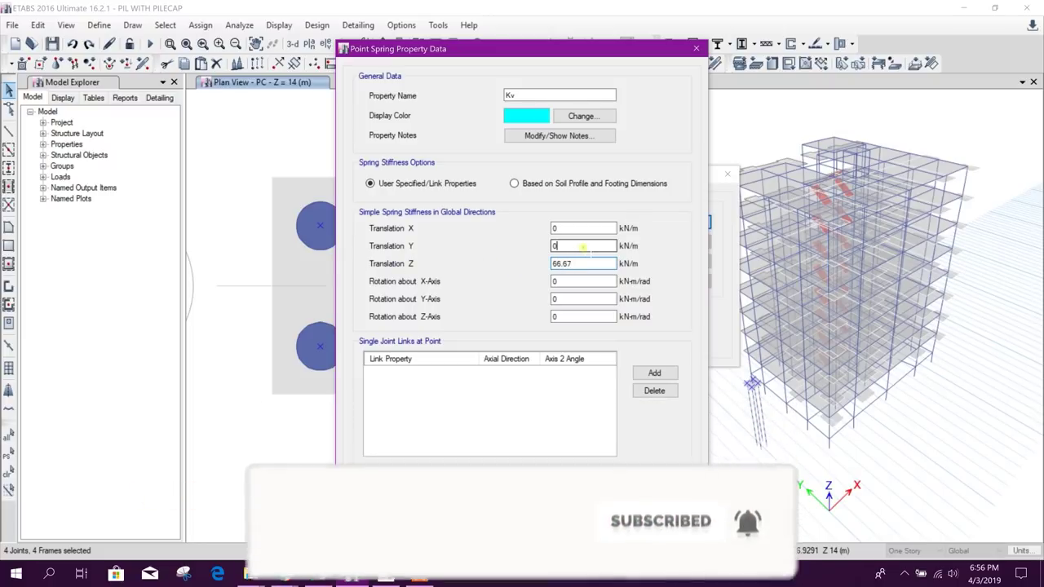
left_click(593, 265)
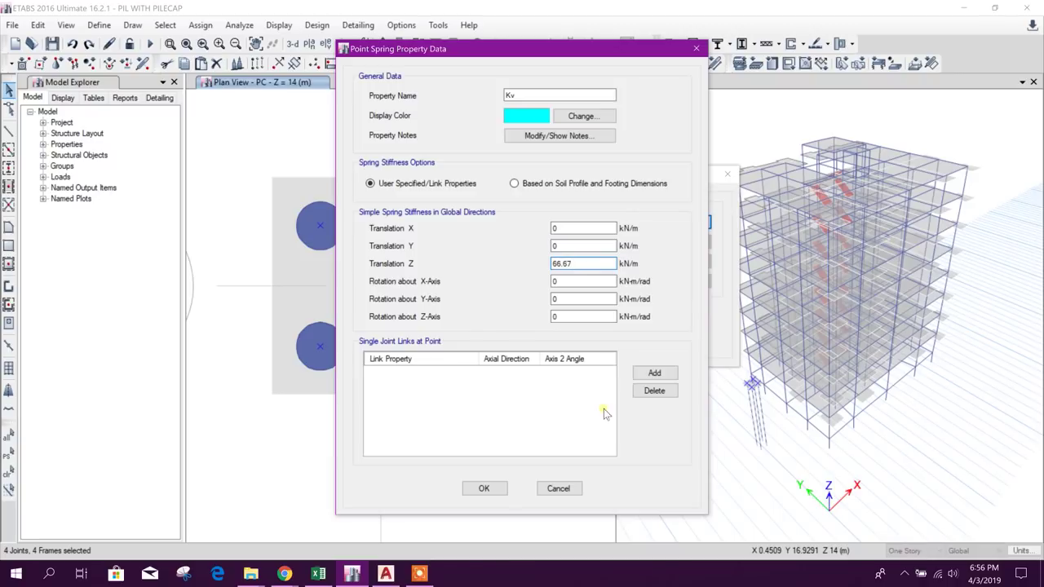
left_click(484, 487)
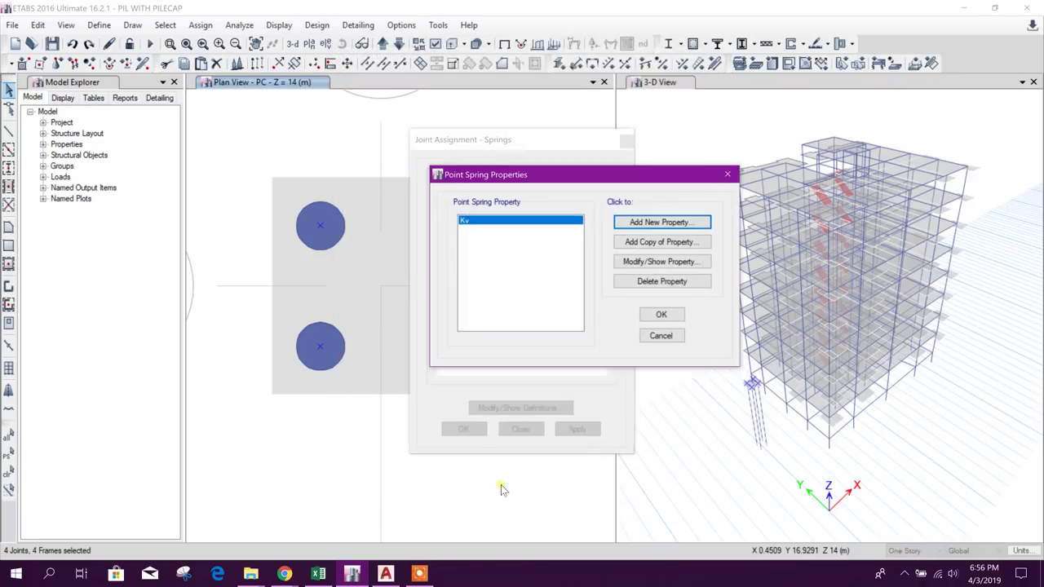
Create a copy of the Kv spring named Kh with Translation X and Y of 6.67 kN/m and Translation Z of 0
left_click(646, 245)
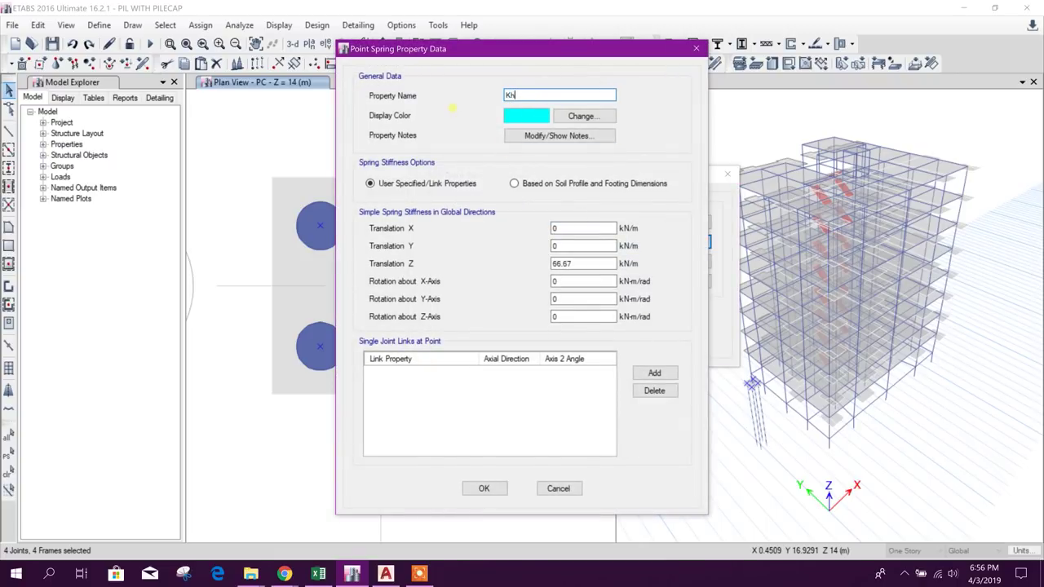
double_click(577, 262)
type("0")
left_click(573, 228)
double_click(567, 229)
left_click(318, 574)
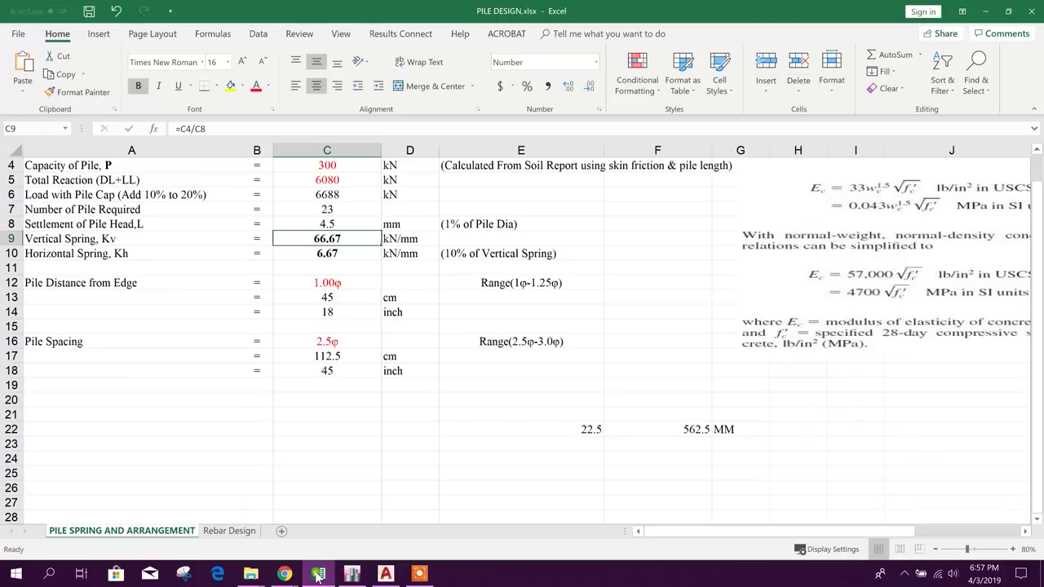
left_click(352, 575)
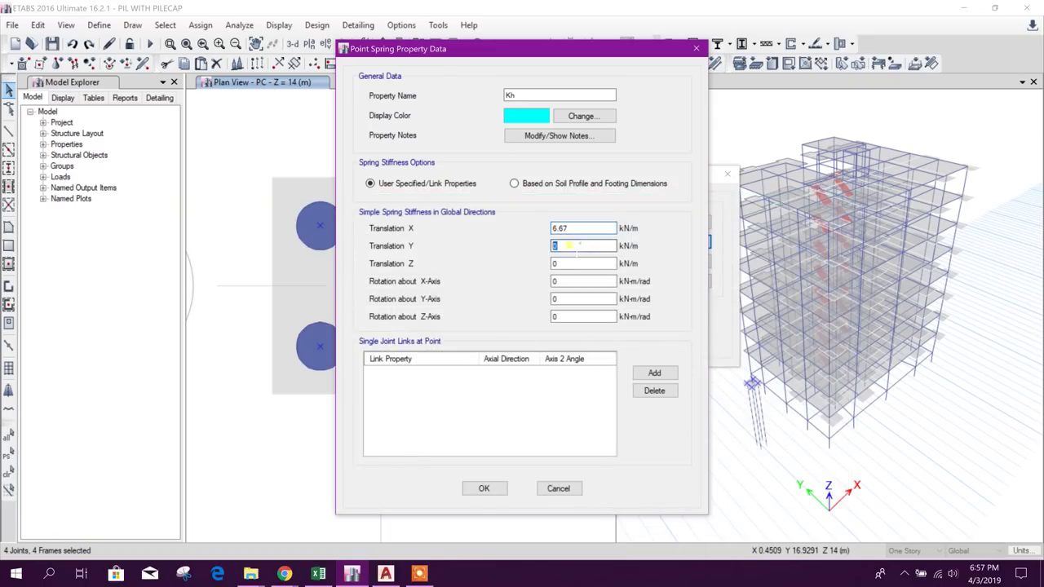
left_click(574, 229)
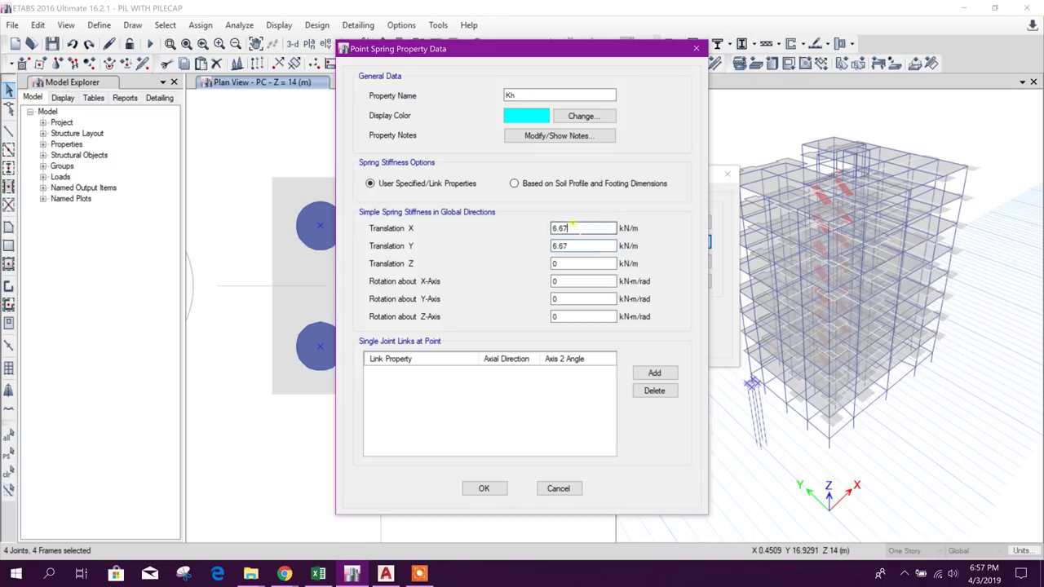
left_click(498, 490)
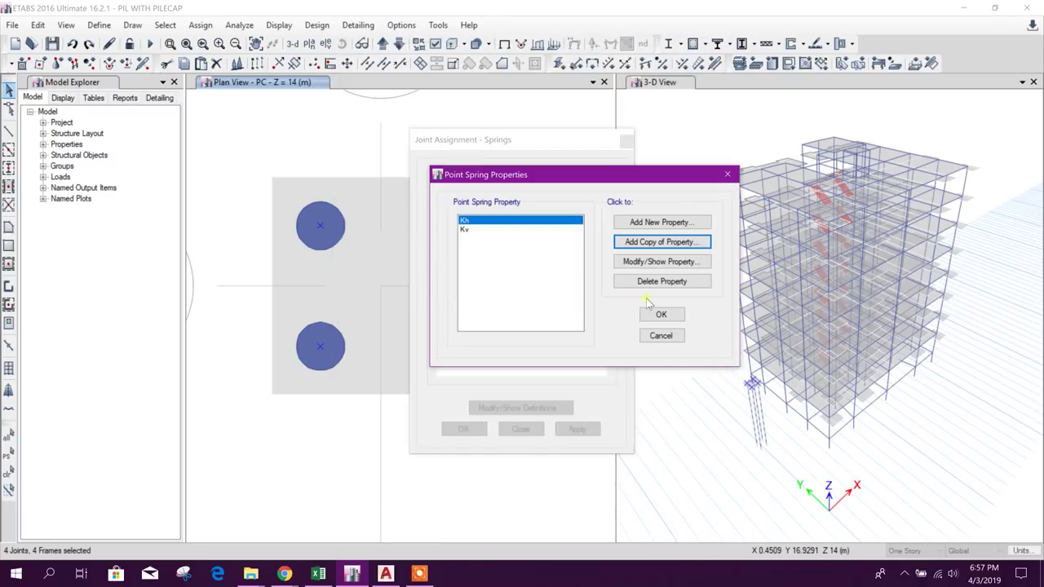
Accept the spring definitions and assign the Kv spring to the four selected pile-head joints
left_click(659, 315)
left_click(446, 200)
left_click(445, 192)
left_click(575, 429)
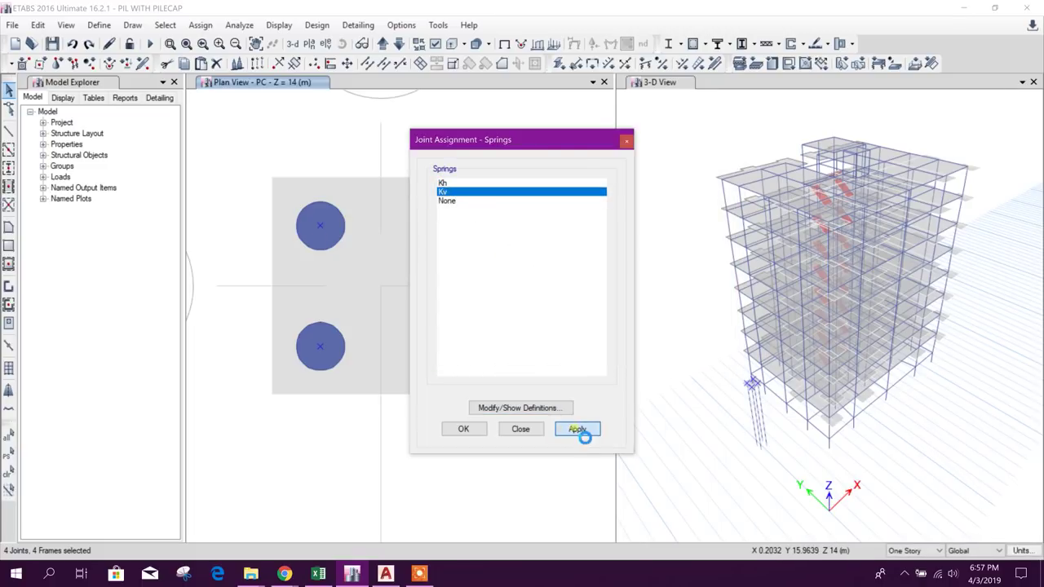
left_click(521, 429)
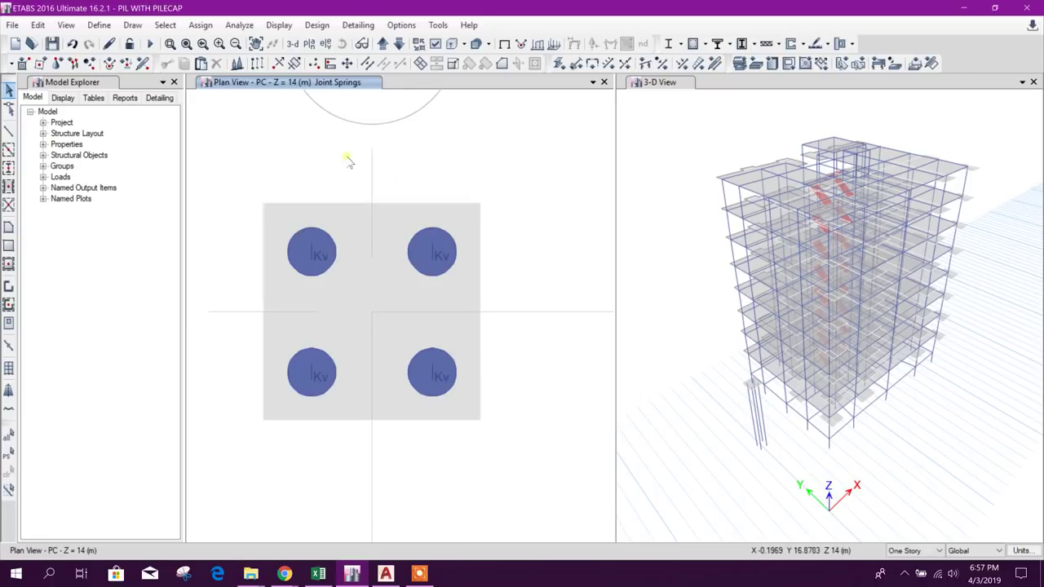
Select the four piles below the pile cap in the 3-D view and divide them into 14 frame objects each
left_click(294, 46)
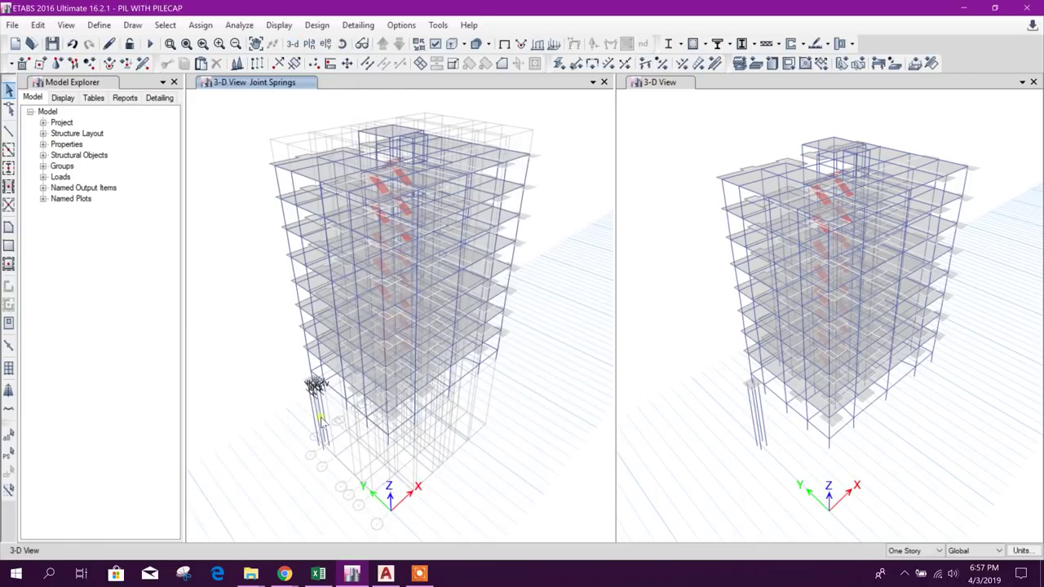
scroll(315, 388, "up", 5)
left_click_drag(499, 430, 300, 320)
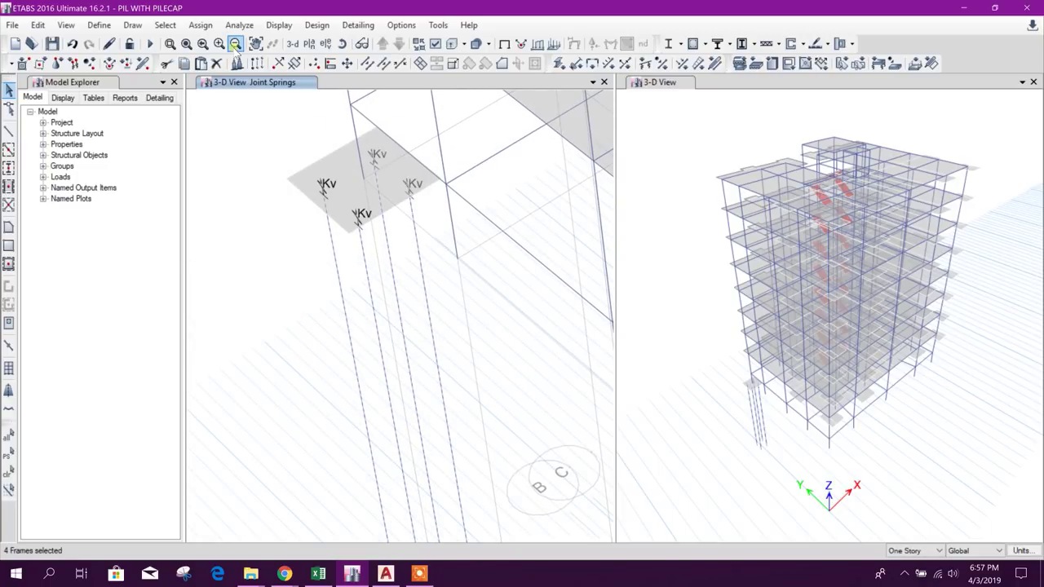
left_click(367, 65)
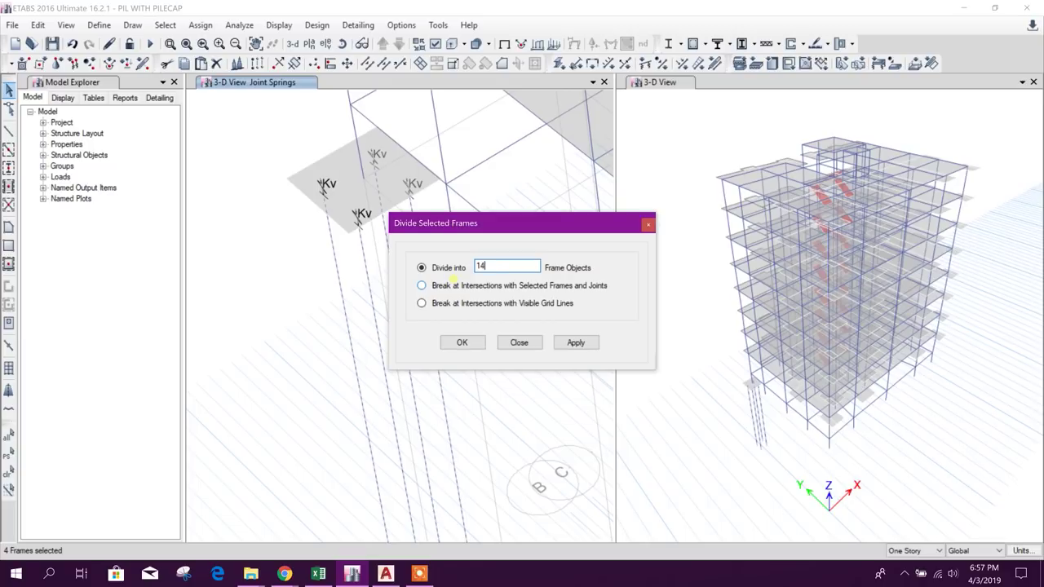
left_click(574, 343)
left_click(518, 342)
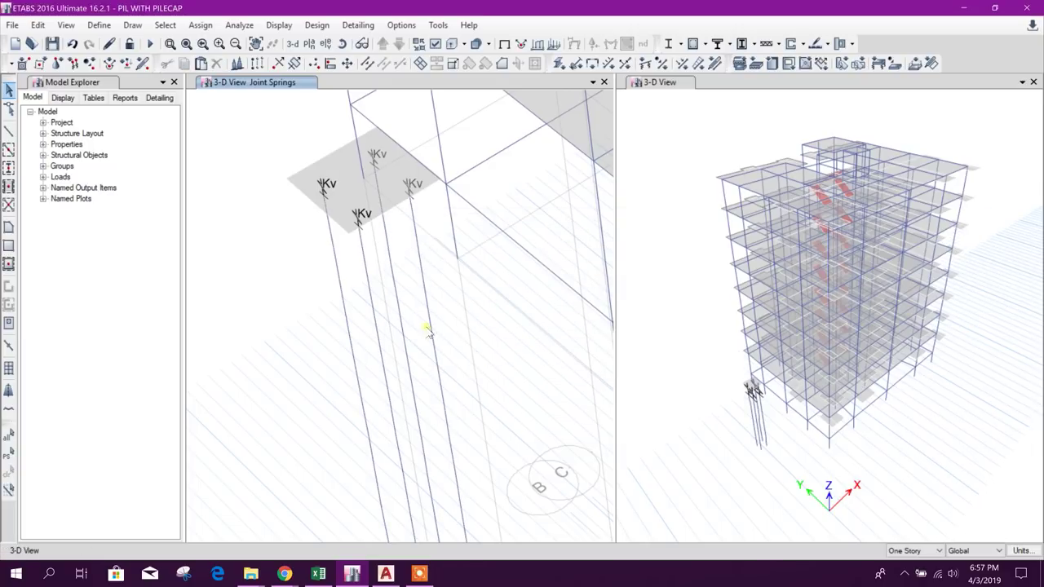
Select the divided piles with their joints below the pile heads and assign the Kh spring to those joints
left_click(426, 312)
left_click(420, 319)
scroll(421, 359, "down", 3)
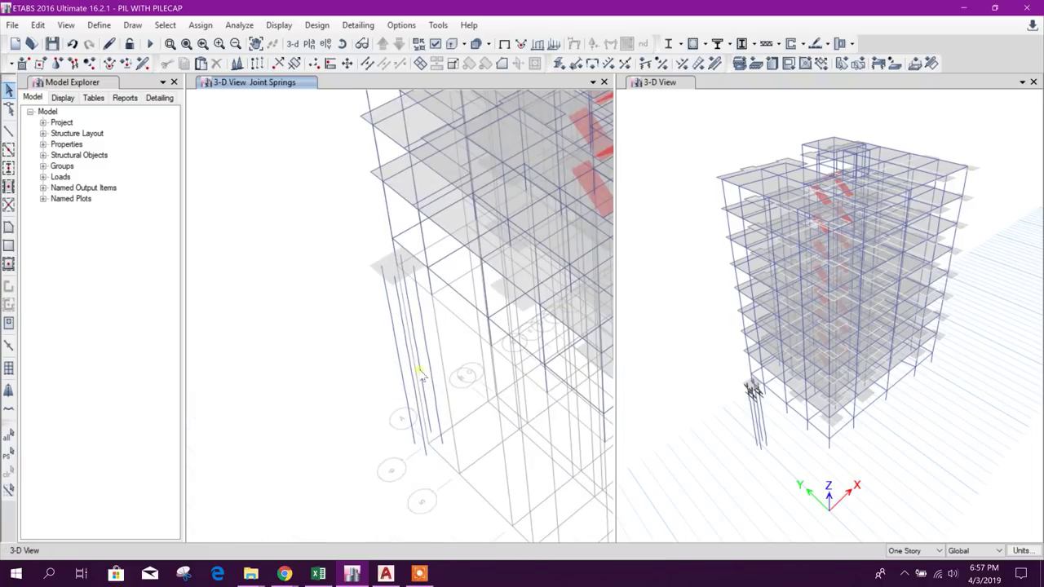
left_click(342, 44)
left_click_drag(469, 387, 476, 279)
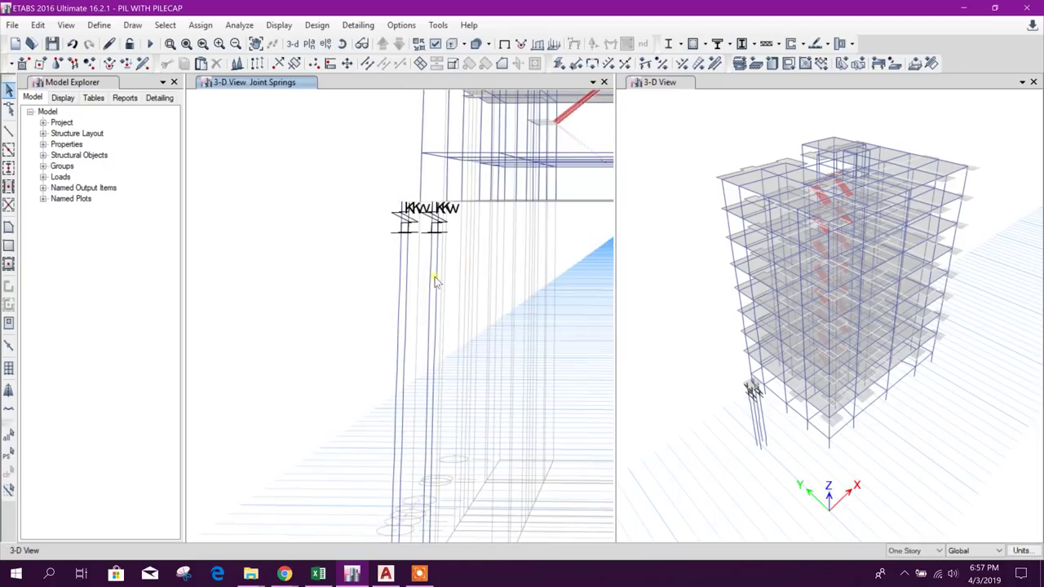
left_click_drag(458, 435, 329, 230)
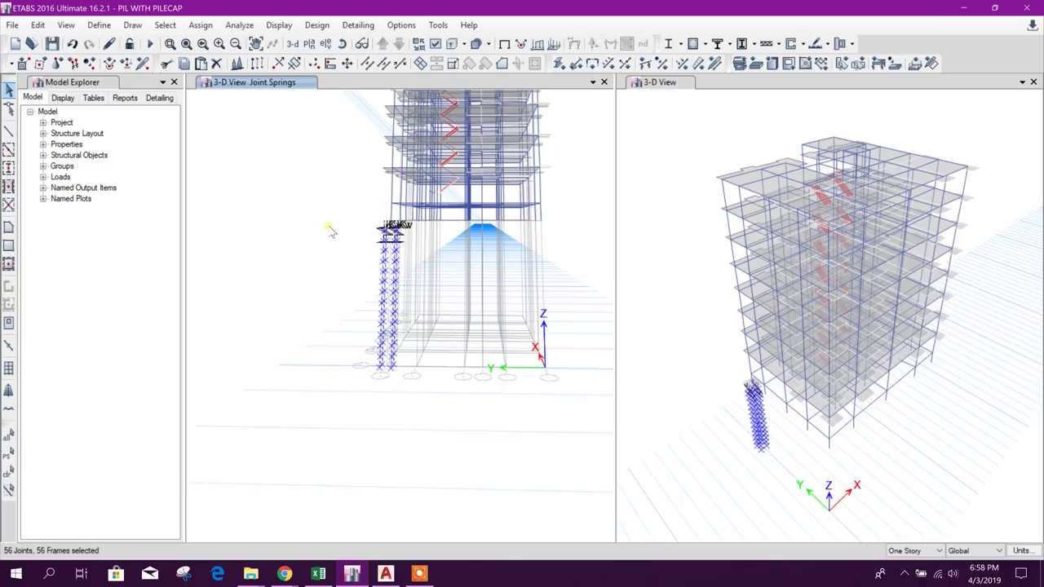
scroll(339, 236, "up", 3)
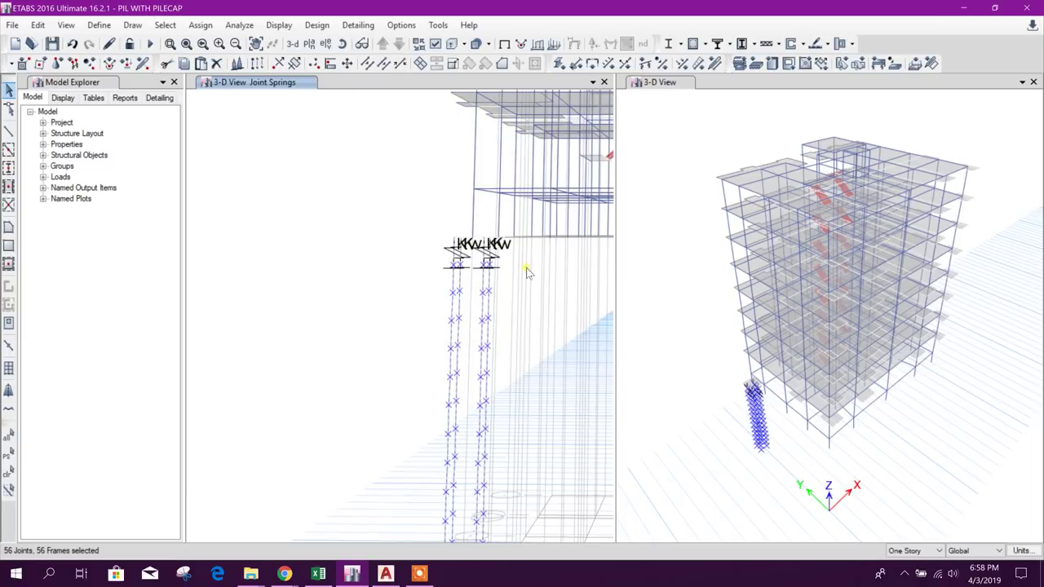
scroll(462, 261, "up", 3)
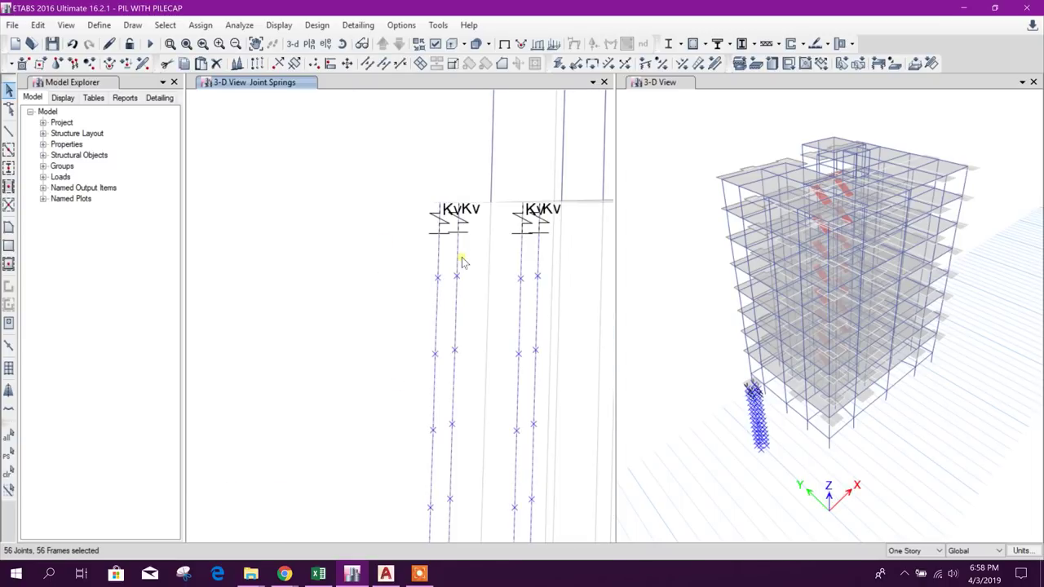
scroll(396, 264, "down", 4)
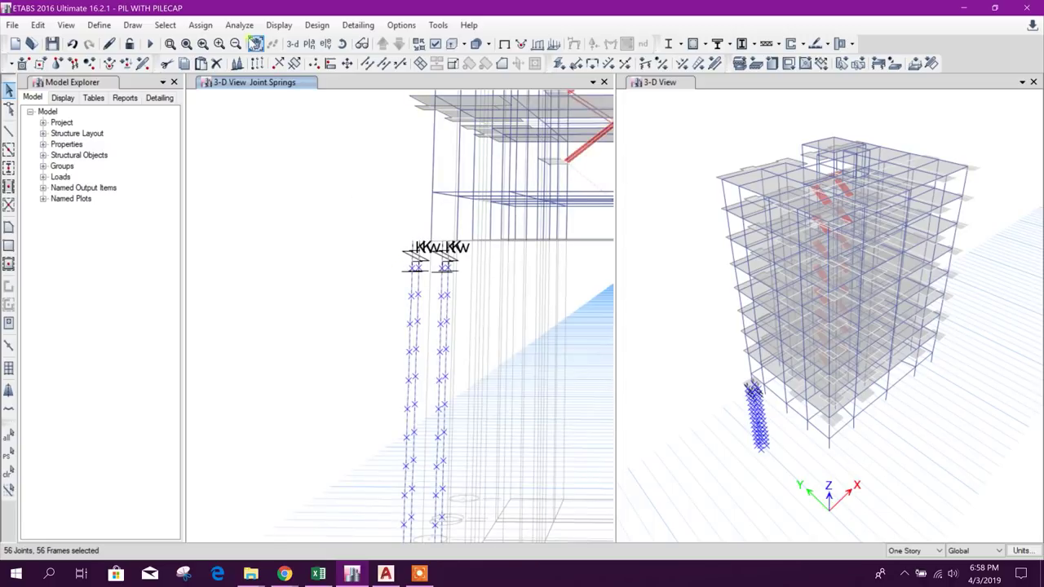
left_click(200, 24)
mouse_move(236, 42)
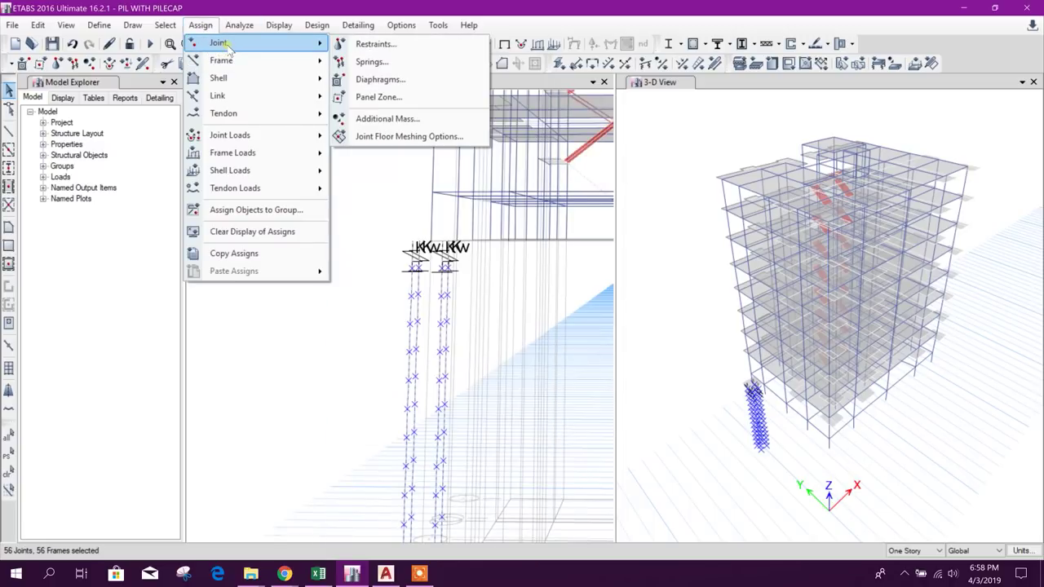
left_click(369, 62)
left_click(461, 184)
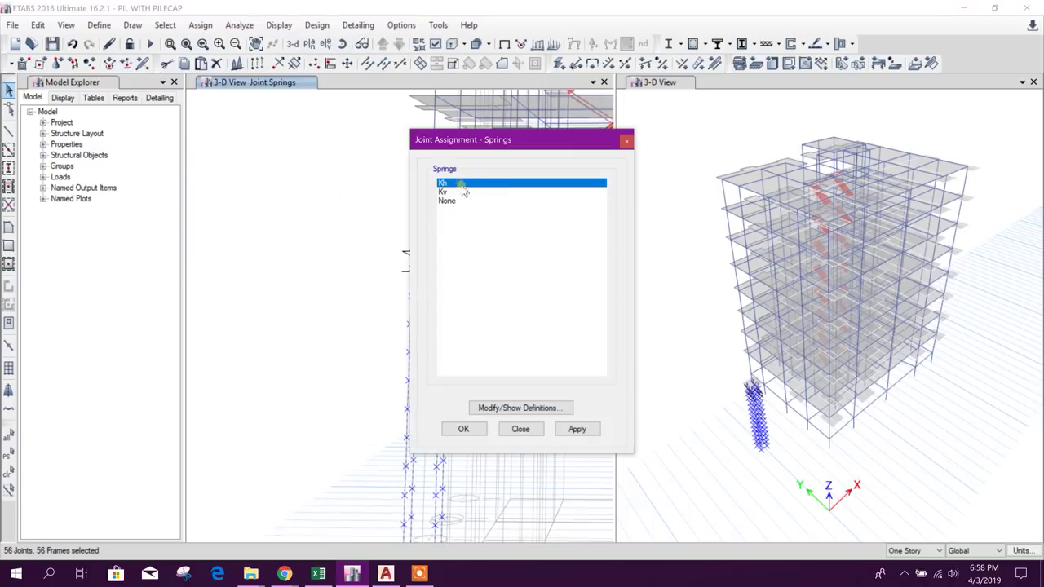
left_click(575, 429)
left_click(522, 429)
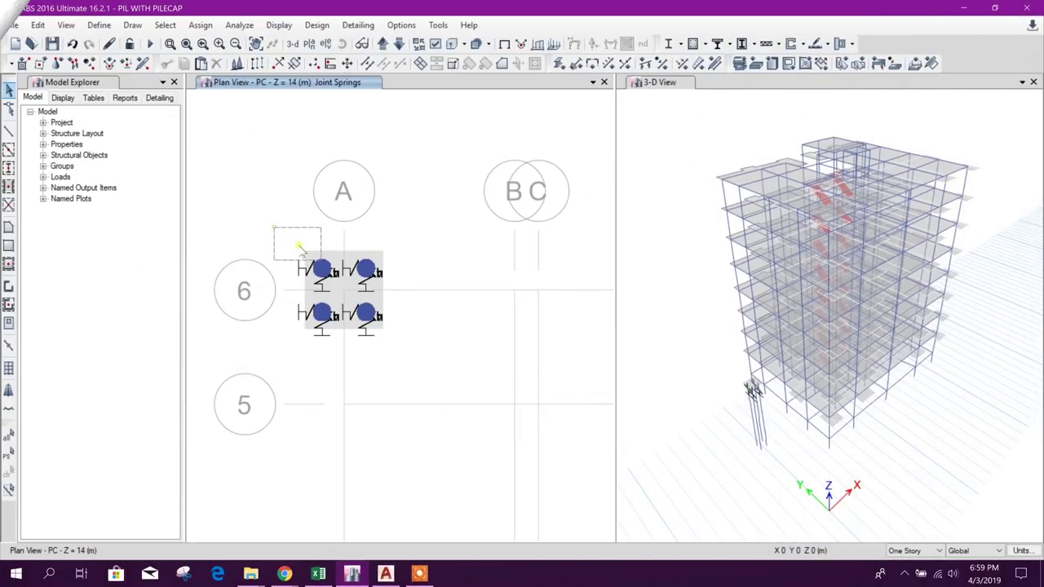
Select the pile cap at grid A-6 with its piles in plan, leaving the centre joint out of the selection
left_click_drag(299, 247, 443, 392)
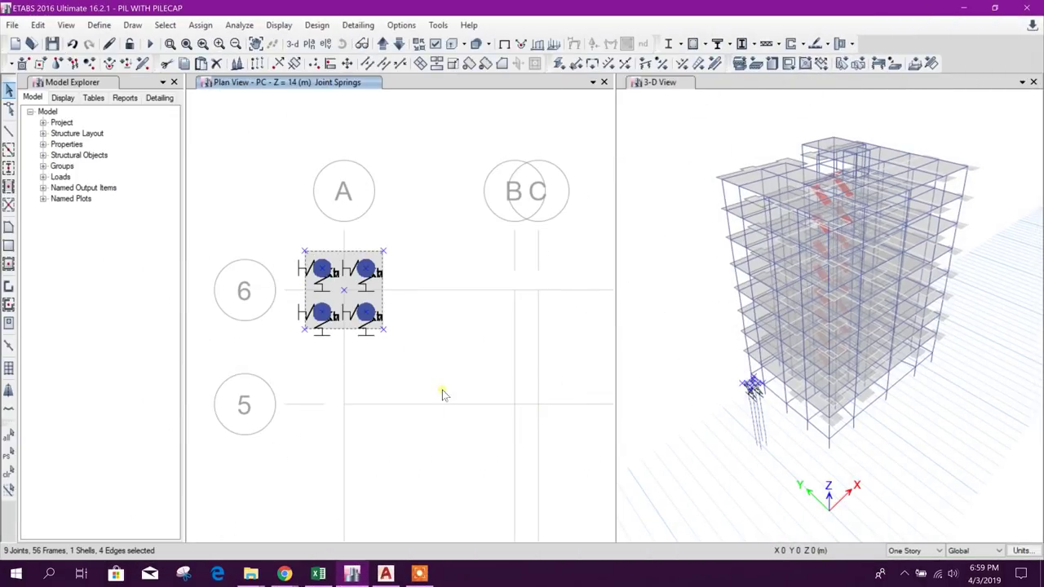
left_click(345, 292)
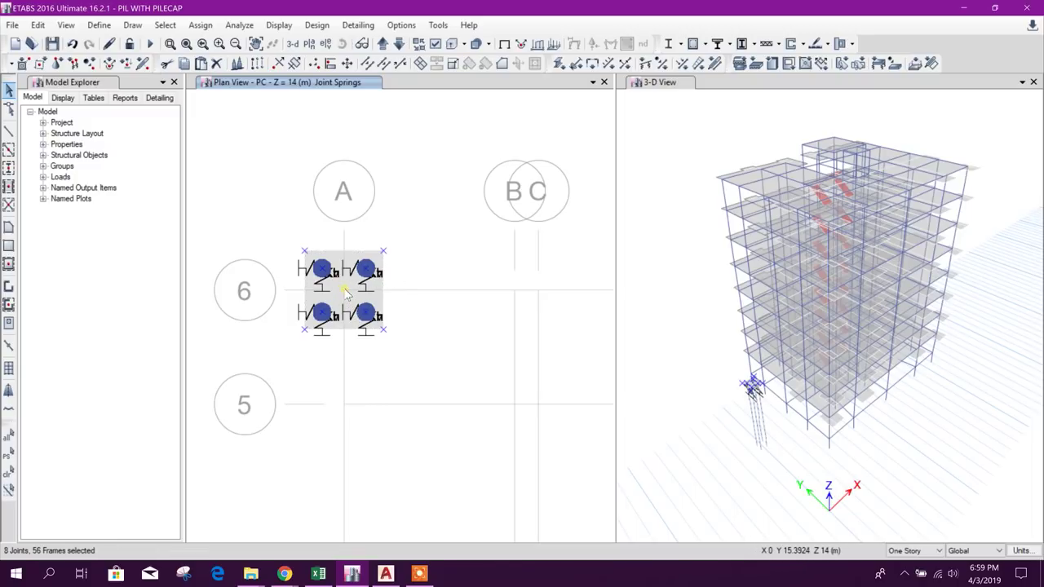
left_click_drag(256, 231, 436, 396)
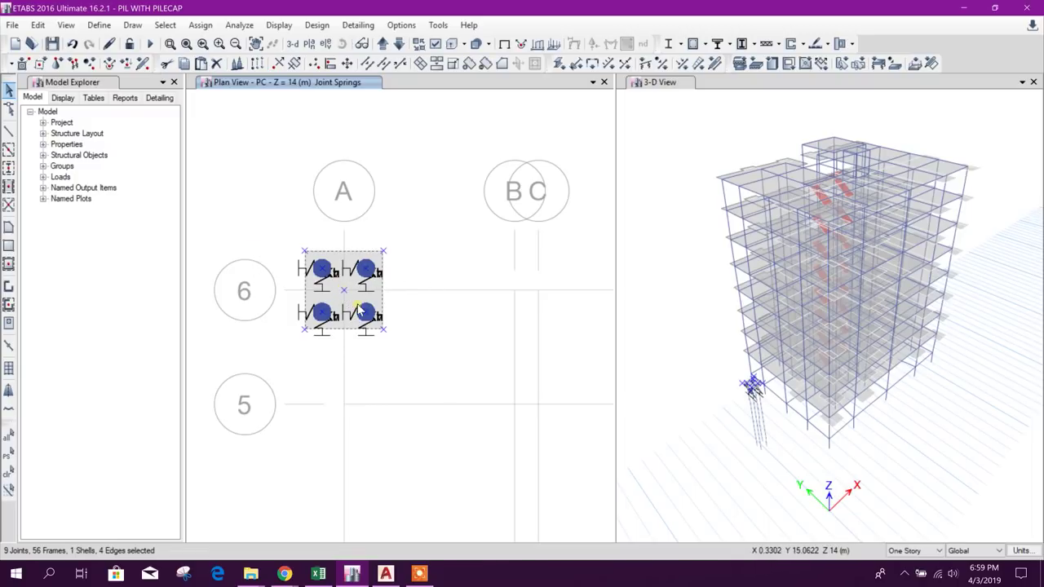
scroll(410, 324, "down", 2)
scroll(402, 367, "up", 2)
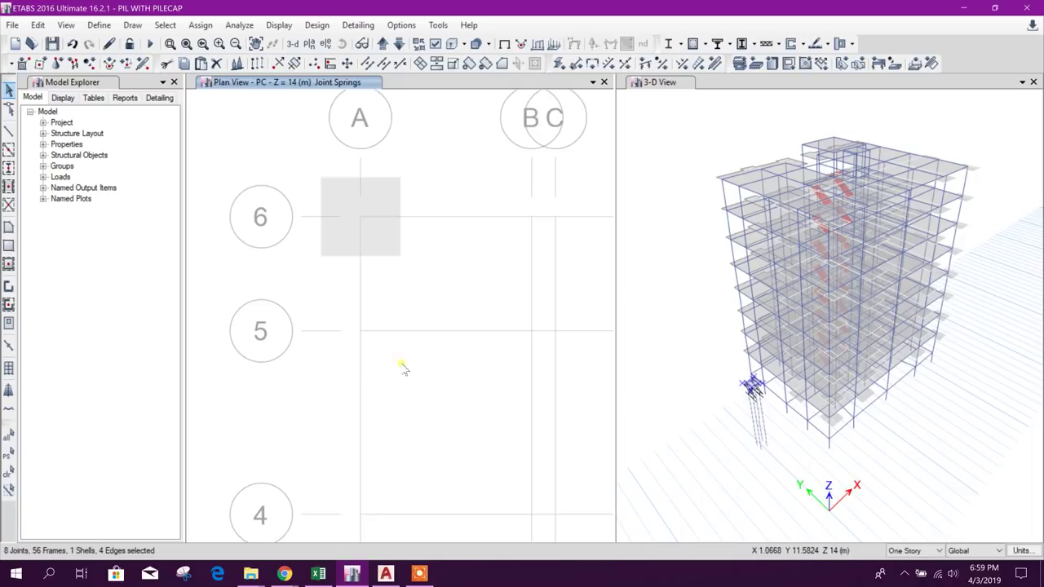
scroll(387, 334, "down", 3)
left_click_drag(436, 390, 427, 338)
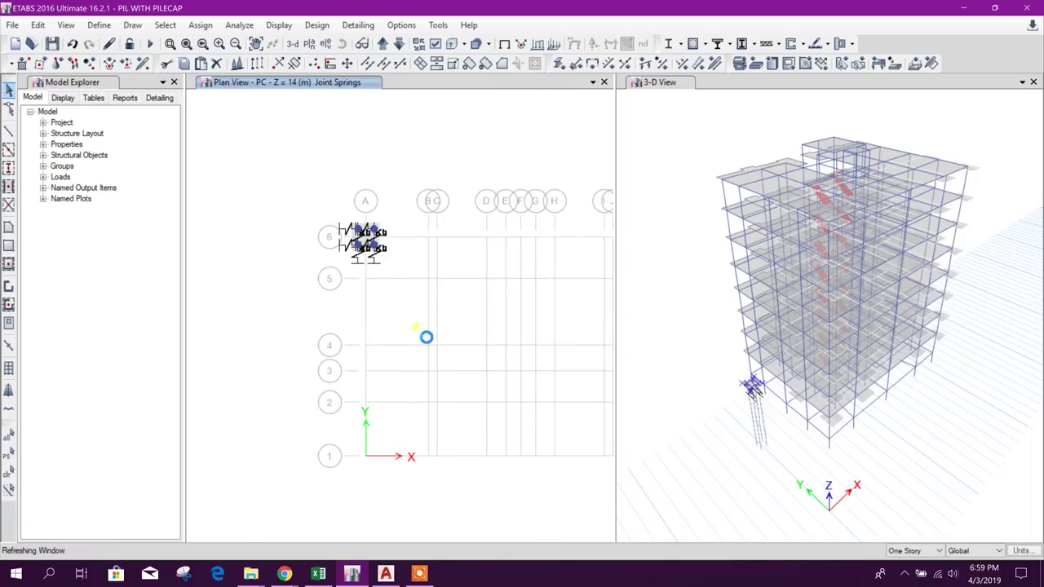
Turn off the Invisible option for joint objects in the plan view
left_click(435, 43)
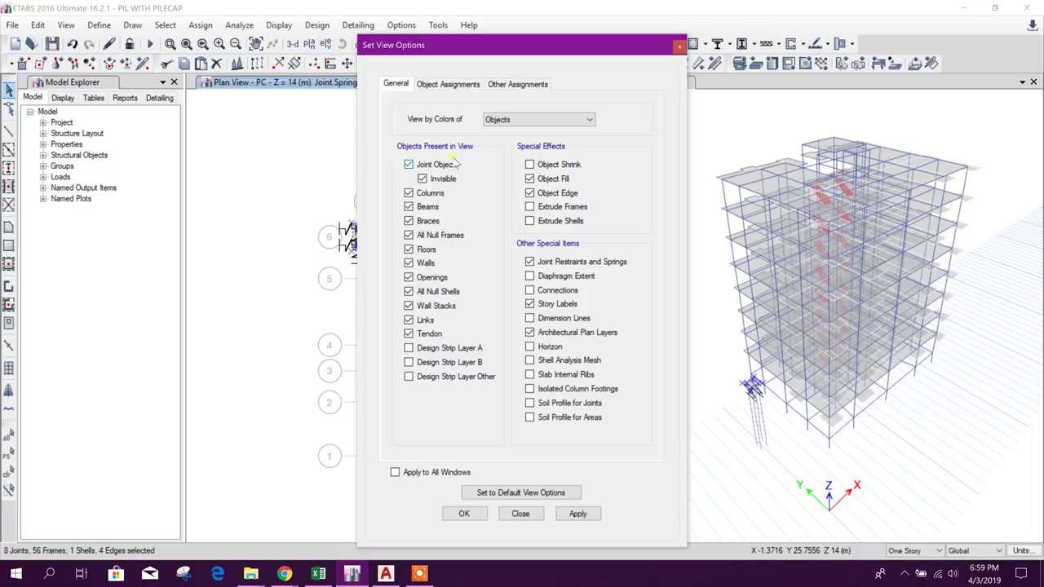
left_click(561, 511)
left_click(531, 514)
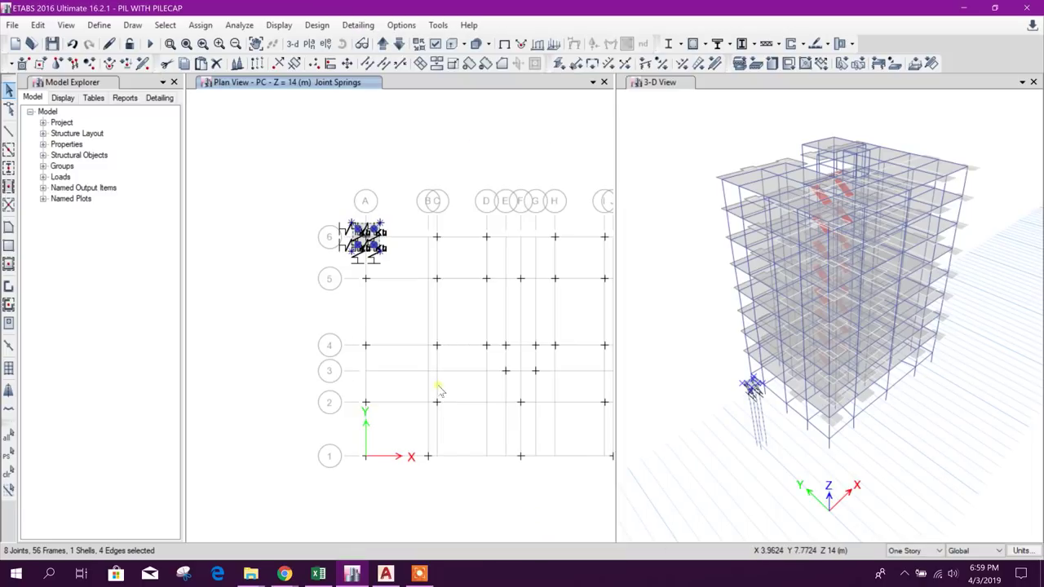
Replicate the selected pile cap and piles once from A-6 to A-5, picking those two grid points for the increments
scroll(380, 243, "up", 3)
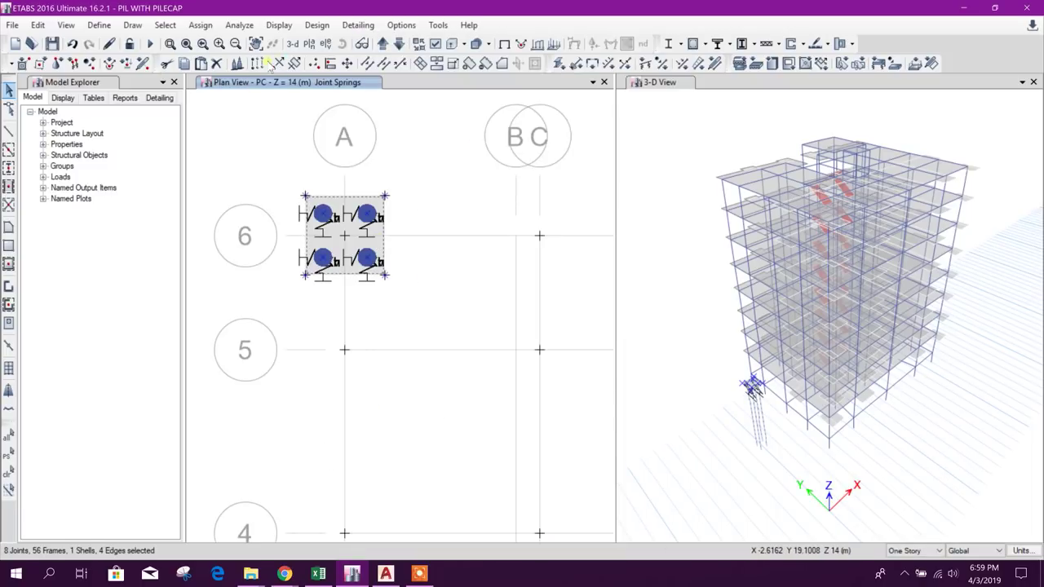
left_click(259, 64)
left_click_drag(490, 134, 602, 136)
left_click(646, 222)
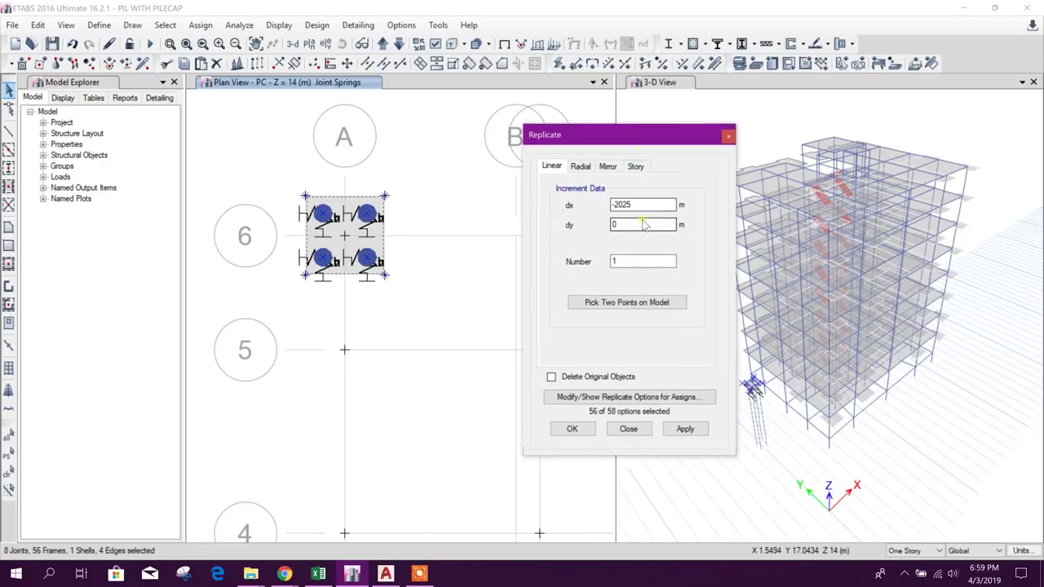
double_click(642, 204)
left_click(626, 302)
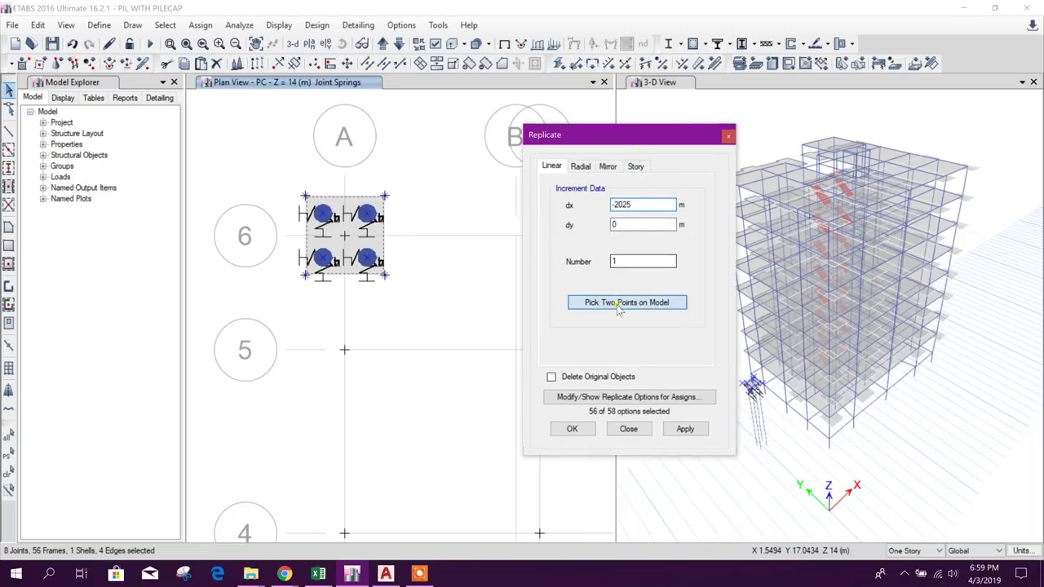
left_click(344, 237)
left_click(344, 350)
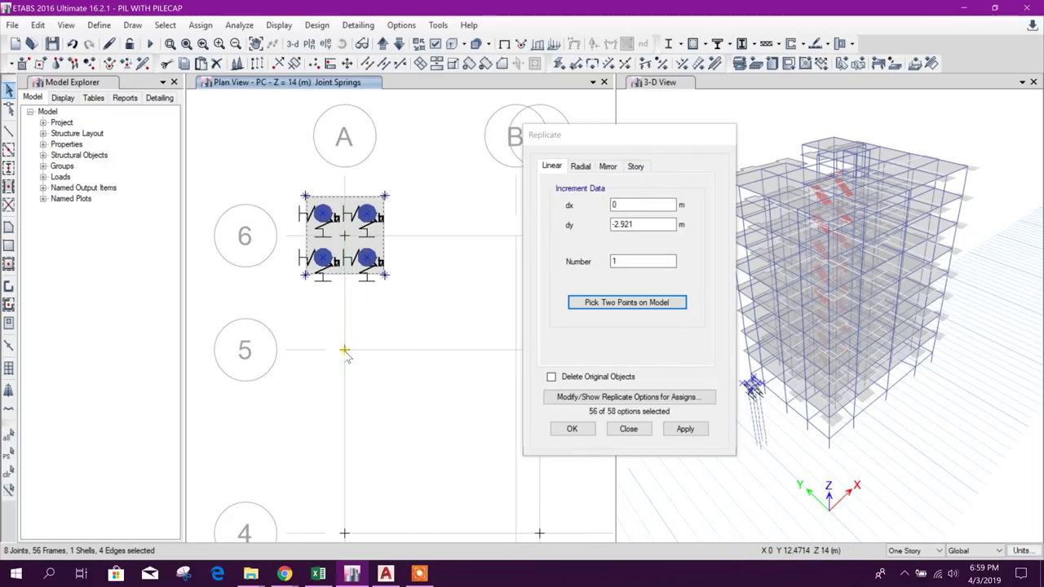
left_click(685, 428)
left_click(628, 428)
scroll(742, 445, "up", 6)
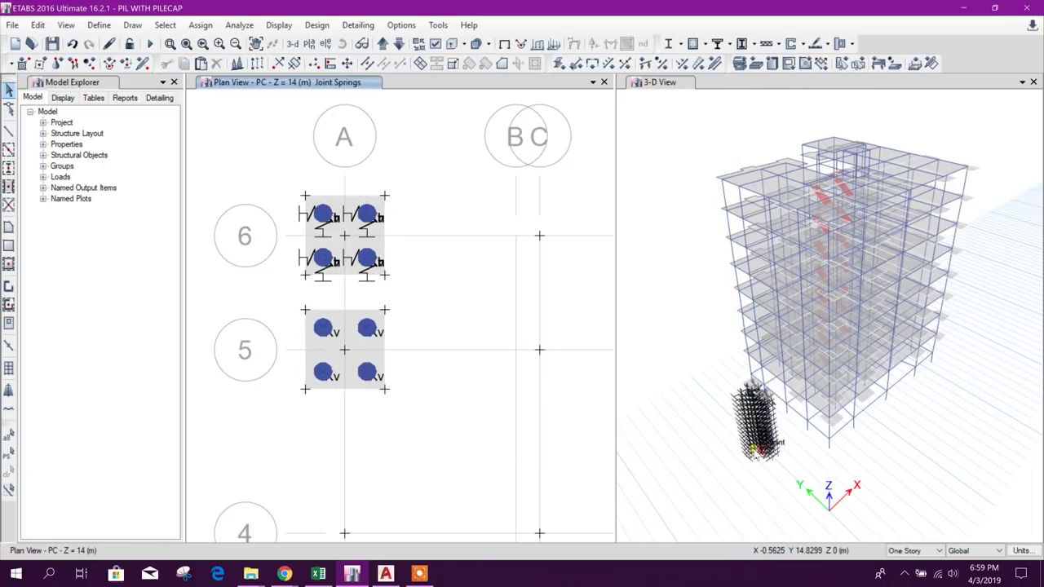
scroll(759, 369, "up", 2)
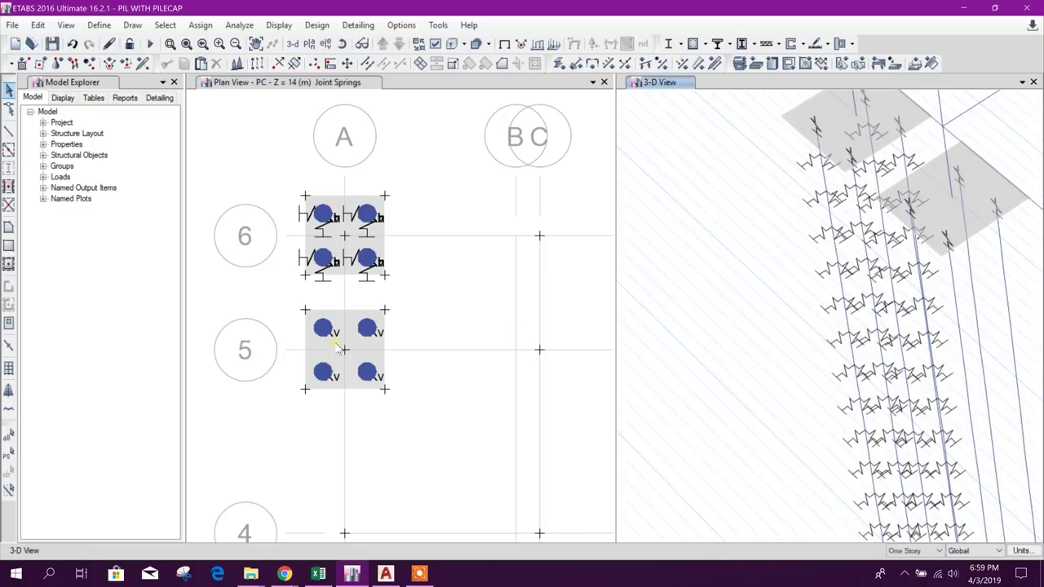
scroll(346, 335, "up", 3)
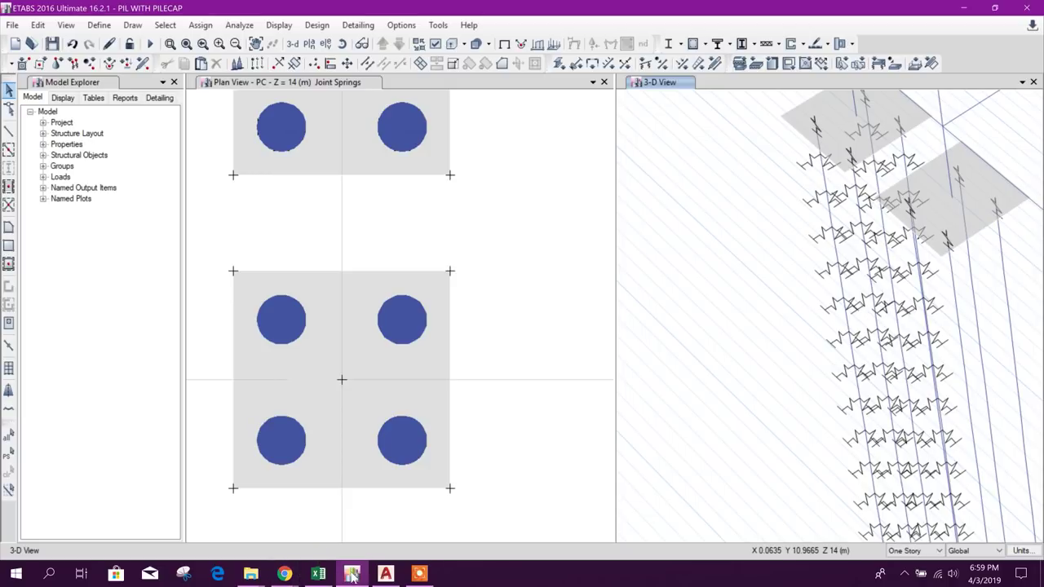
Switch to AutoCAD and measure from the column centre to the upper-right pile centre of the PC5 cap on grid 5
left_click(386, 574)
scroll(362, 309, "down", 5)
scroll(350, 286, "up", 4)
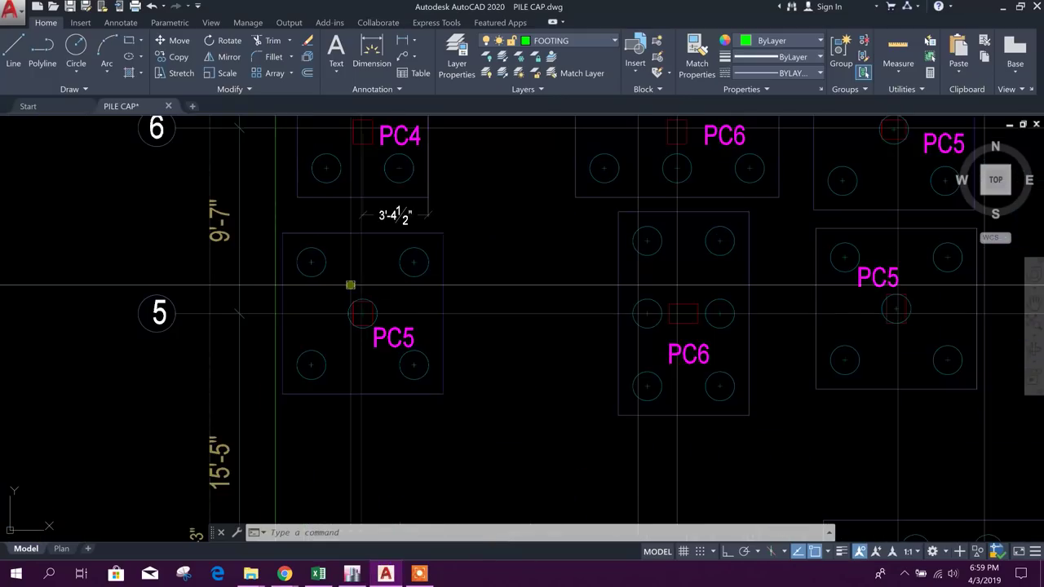
left_click(401, 40)
scroll(349, 390, "up", 5)
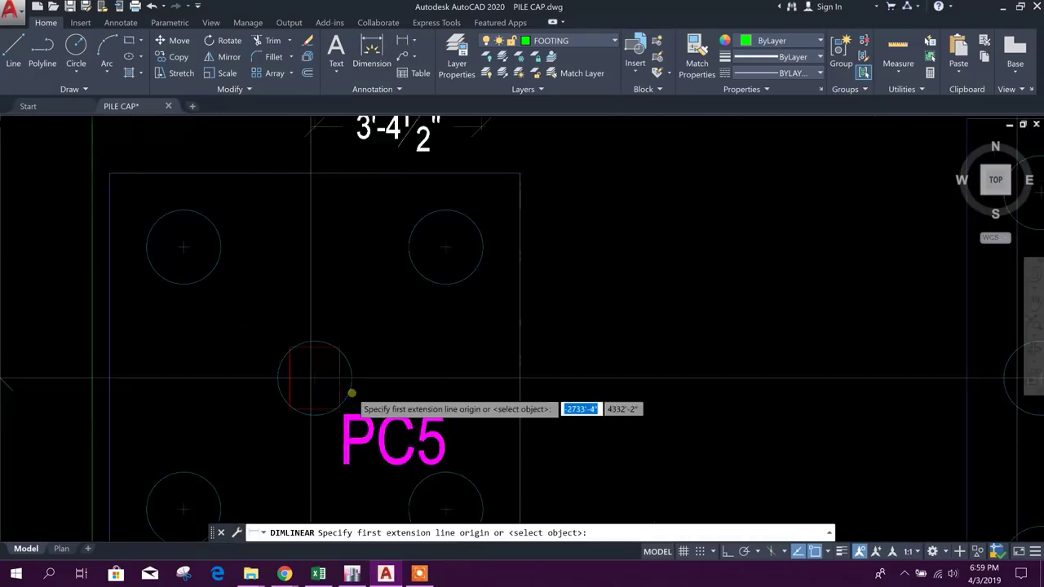
left_click(299, 371)
middle_click_drag(483, 211, 454, 299)
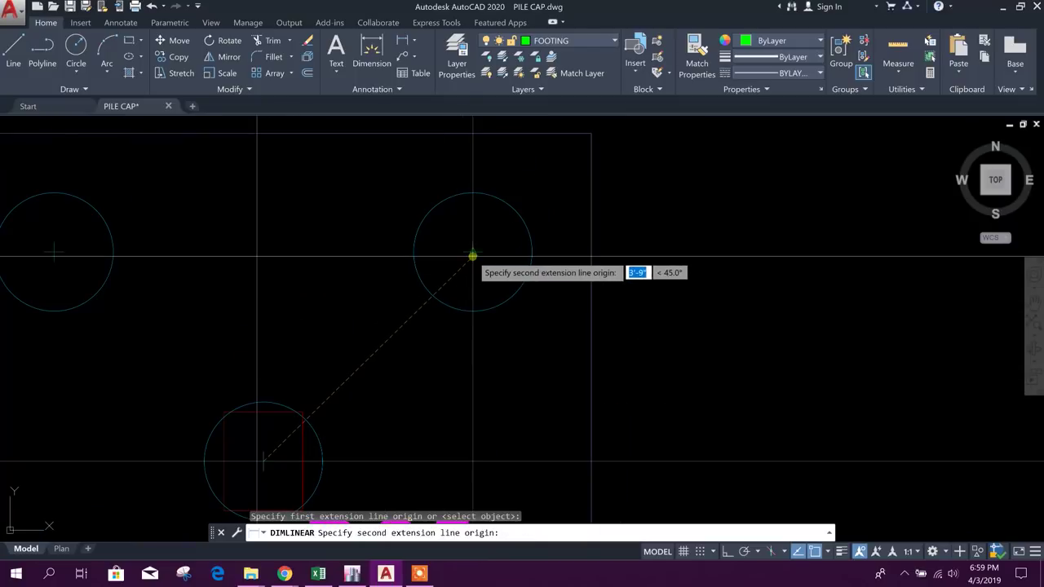
left_click(470, 254)
scroll(470, 254, "down", 6)
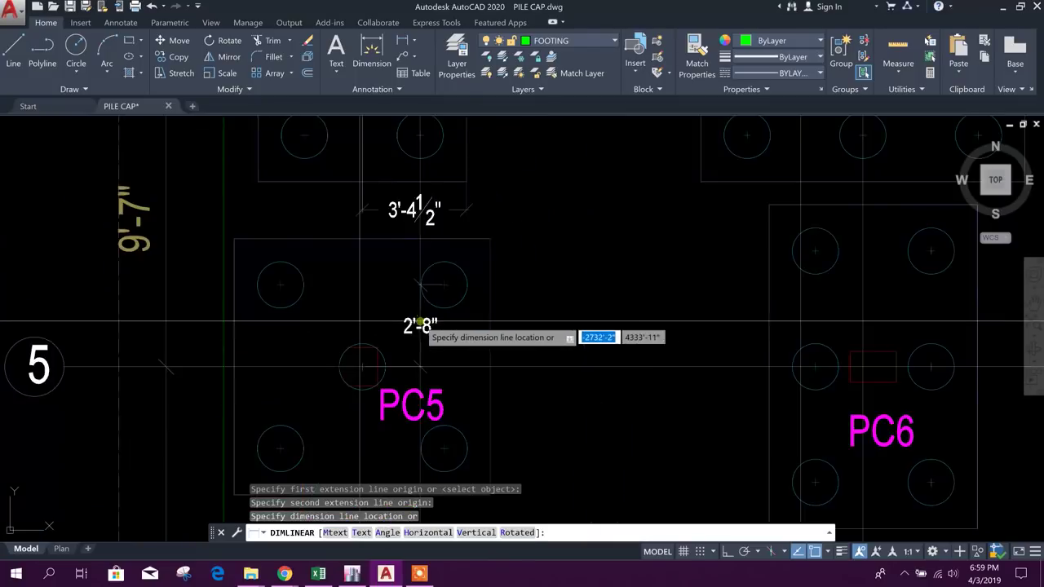
key("Escape")
Measure the linear distance from the column to the lower-right pile centre of the PC4 cap on grid 6
left_click(399, 41)
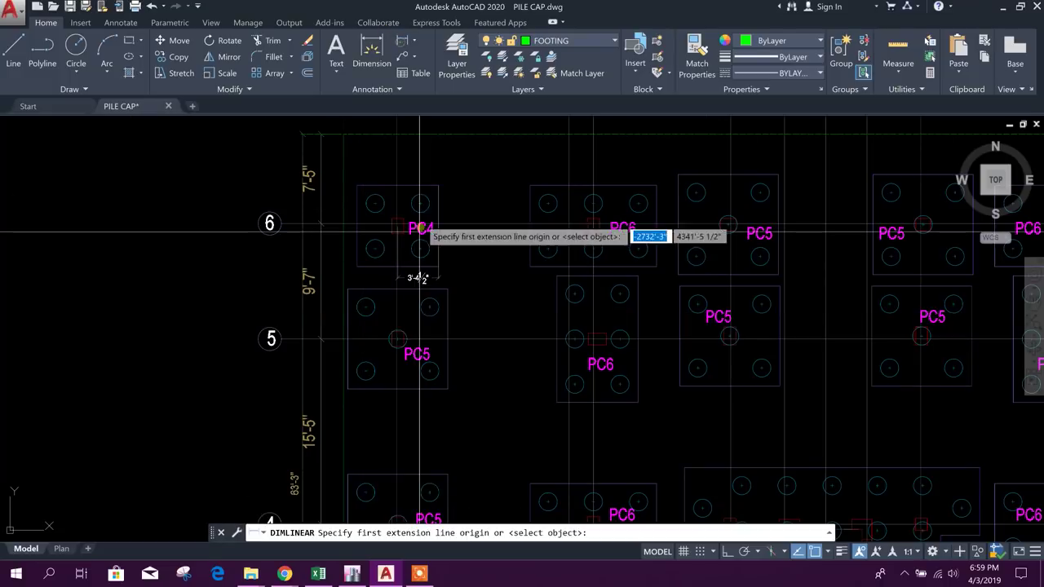
scroll(373, 229, "up", 5)
left_click(366, 189)
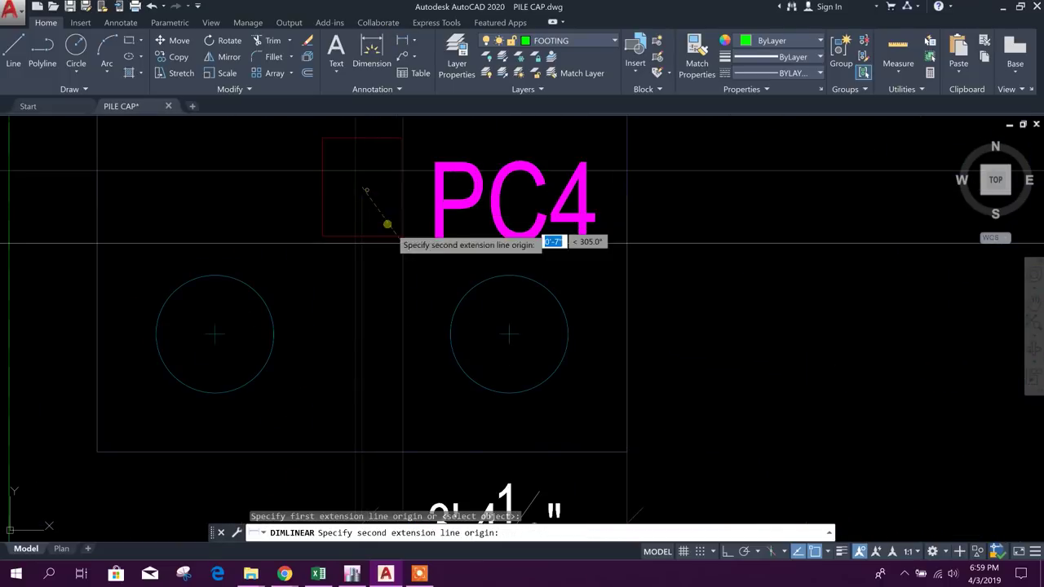
left_click(505, 331)
scroll(450, 240, "down", 3)
middle_click_drag(456, 339, 448, 229)
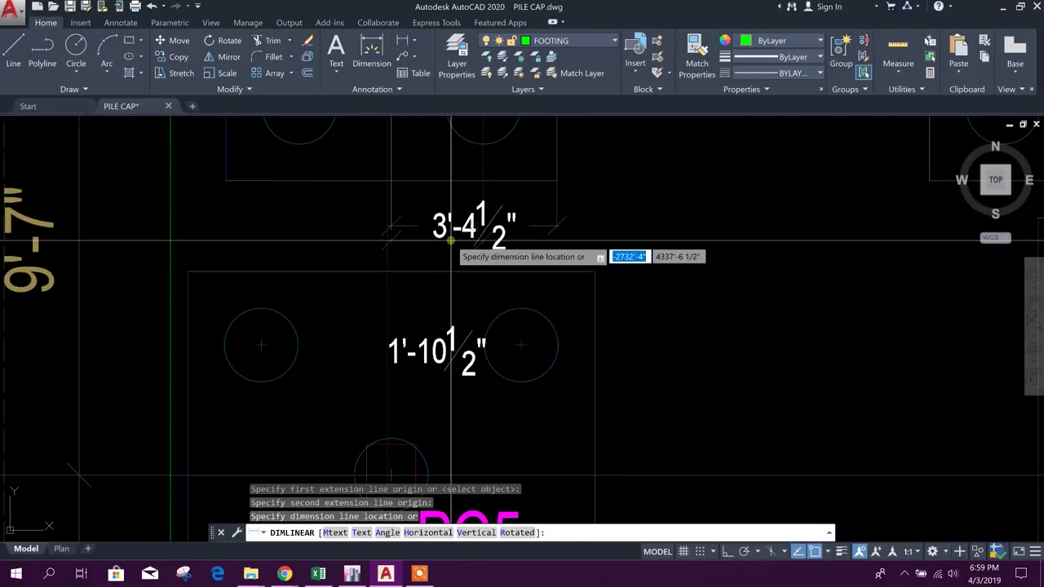
key("Escape")
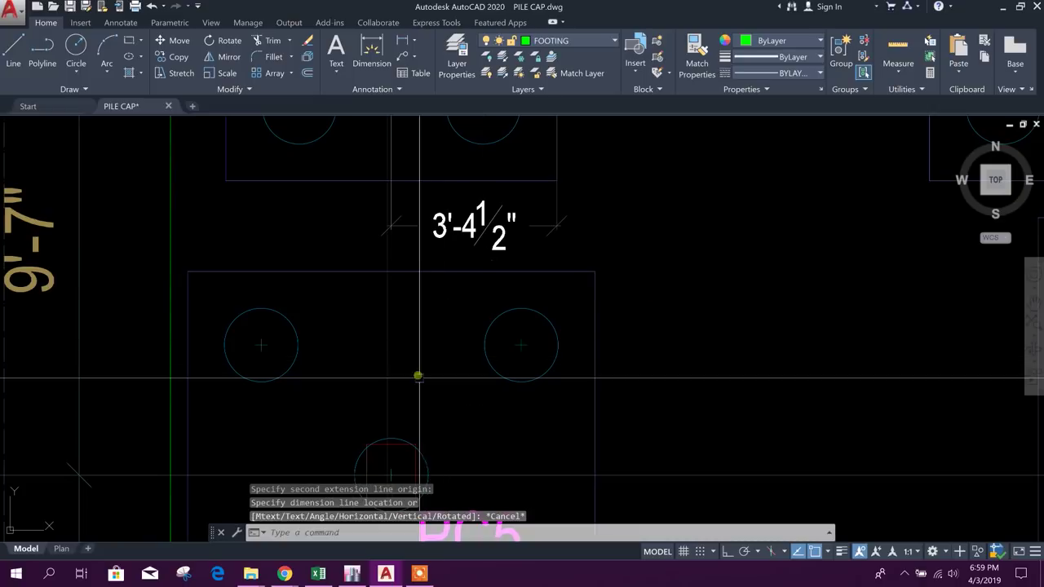
Measure the horizontal distance between the column centre and the upper-right pile of the PC5 cap again, leaving no dimension in the drawing
key("Return")
left_click(392, 476)
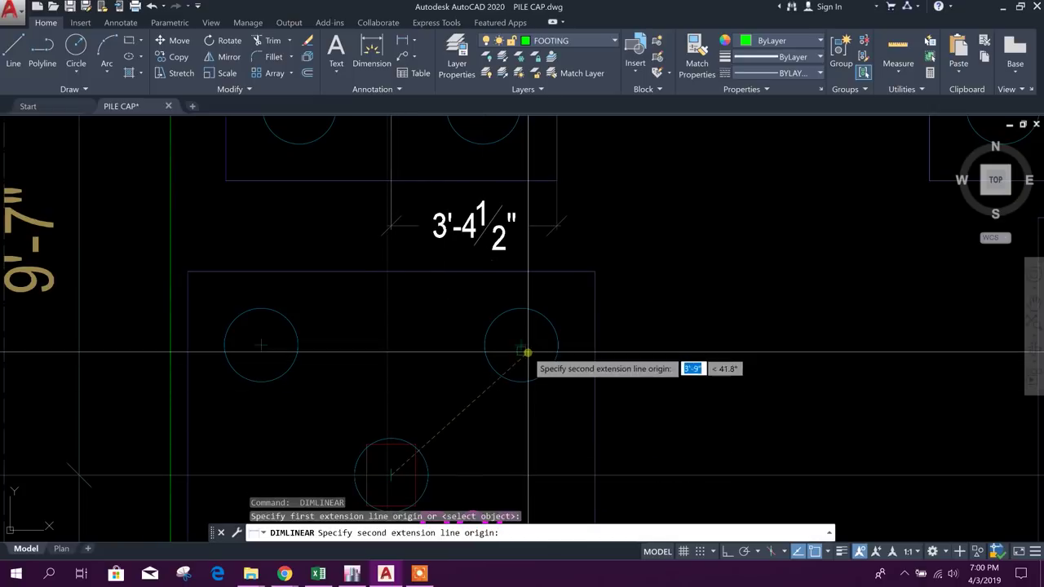
left_click(522, 345)
middle_click_drag(454, 482, 454, 386)
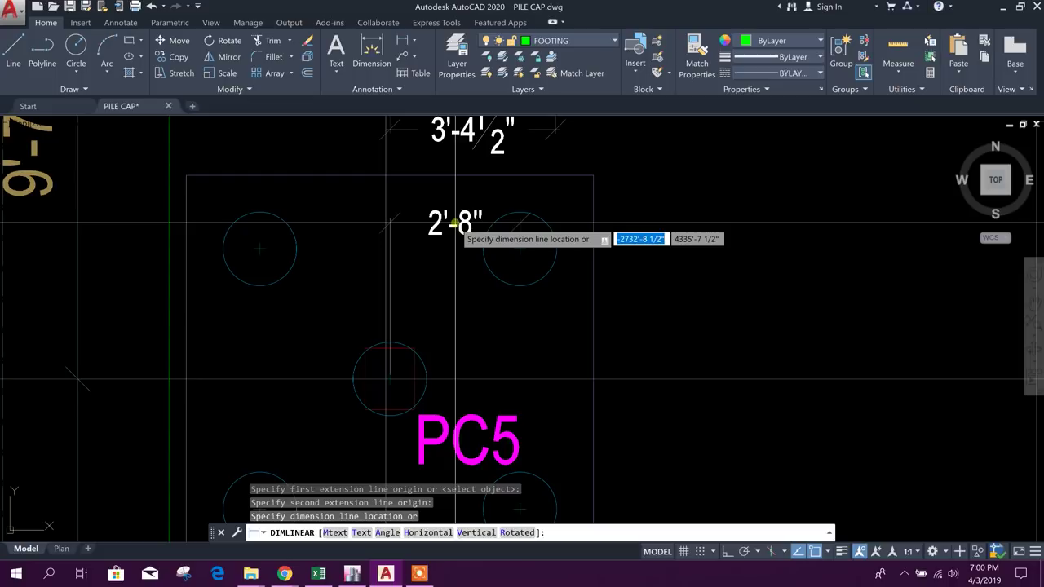
key("Escape")
scroll(454, 222, "down", 5)
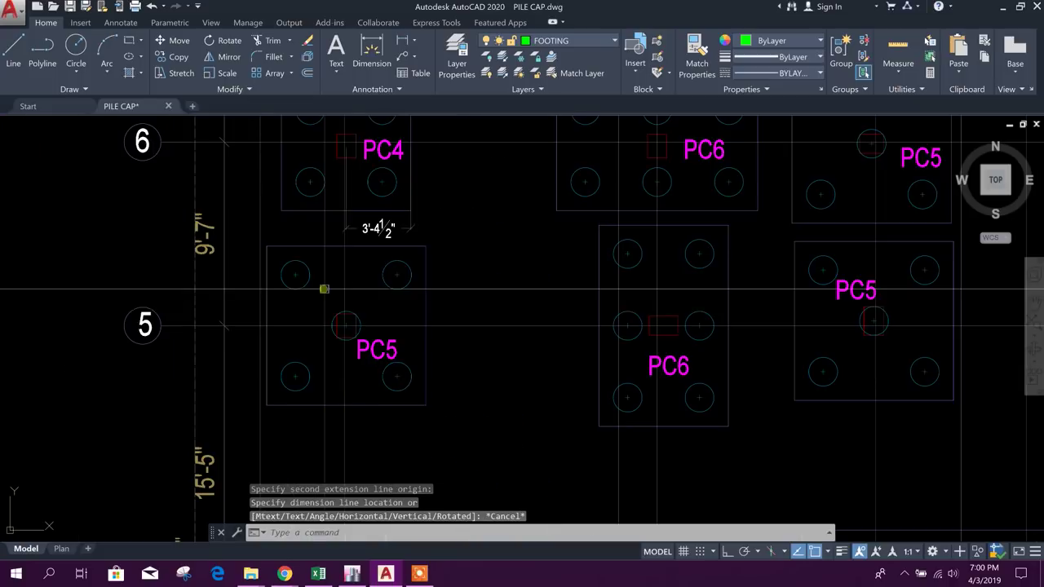
scroll(345, 305, "up", 3)
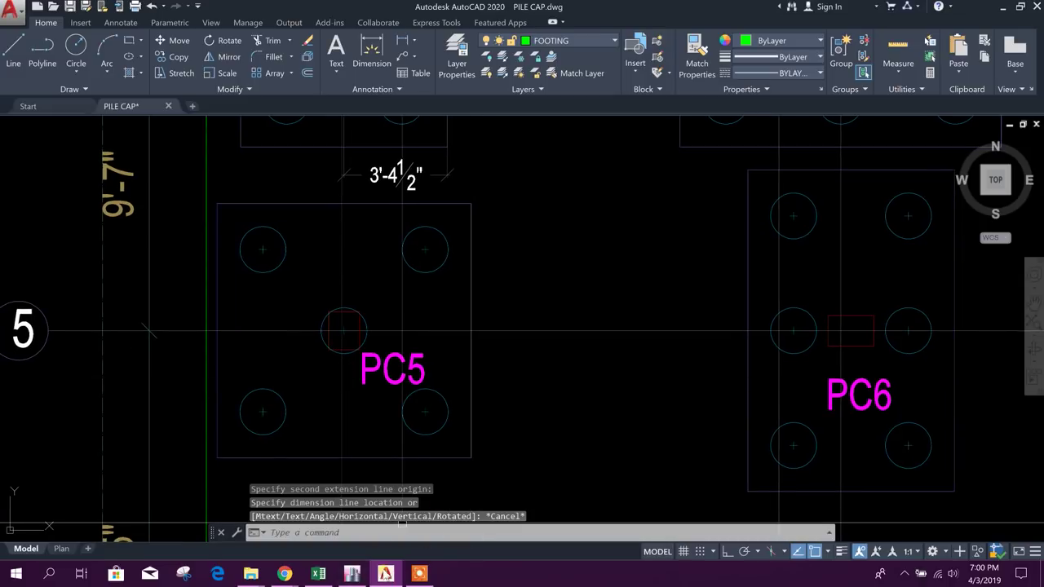
Switch back to ETABS and try to move the two upper piles and cap corner joints at A-5 by 9.5 m in Y
left_click(352, 574)
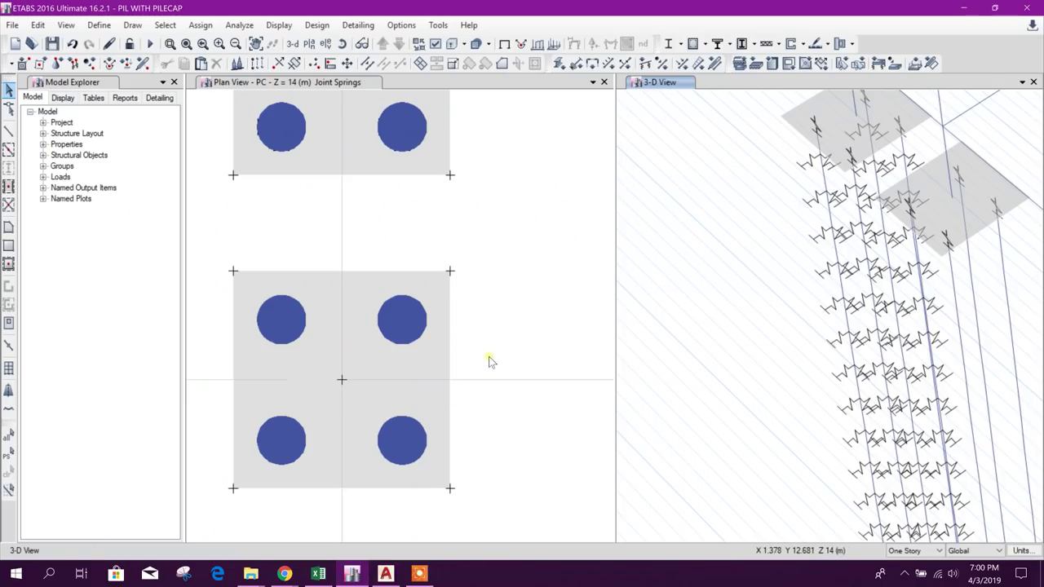
middle_click_drag(488, 359, 522, 307)
left_click_drag(293, 231, 512, 307)
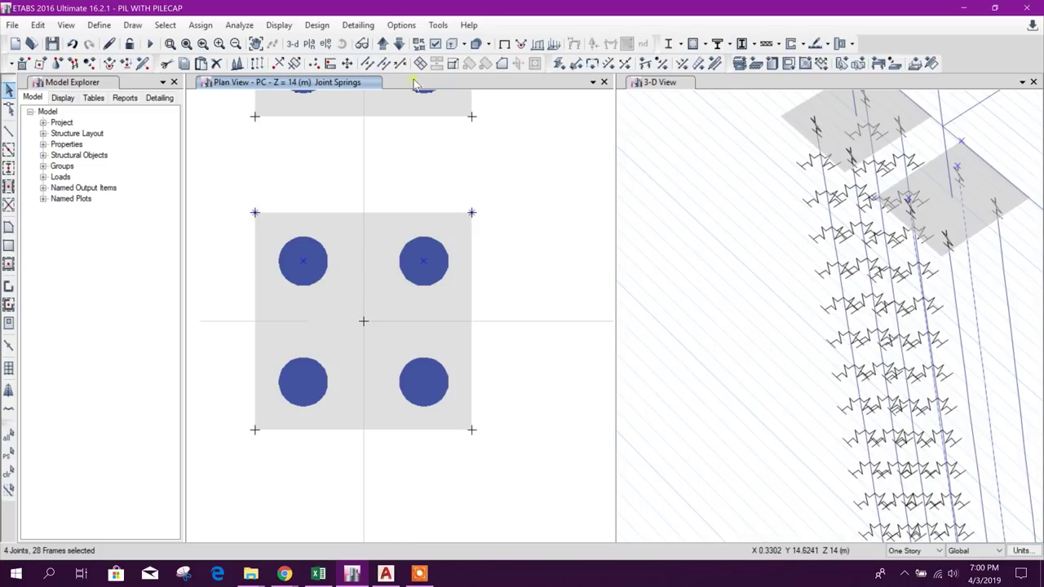
left_click(347, 64)
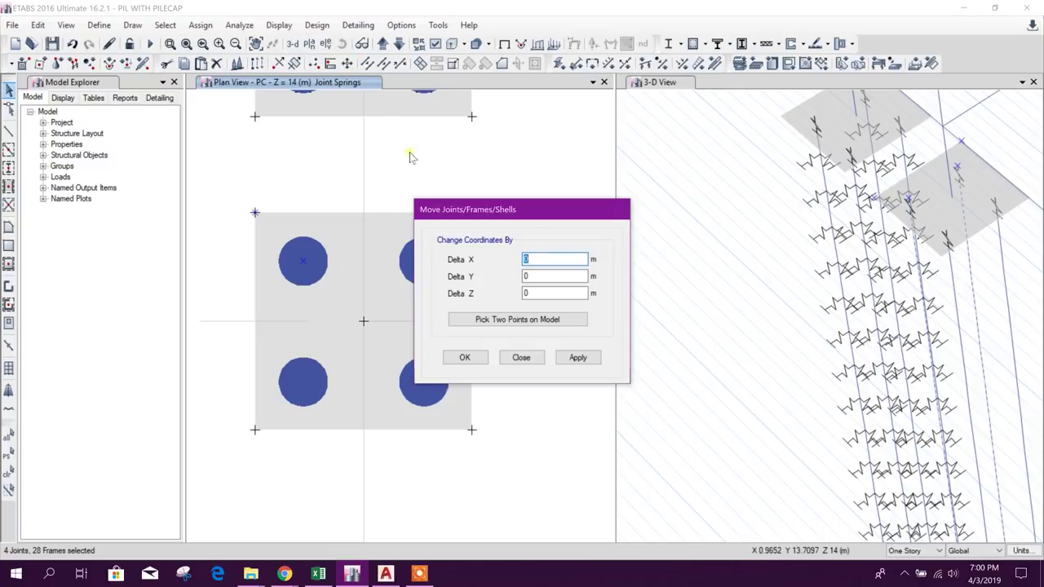
left_click_drag(533, 210, 620, 169)
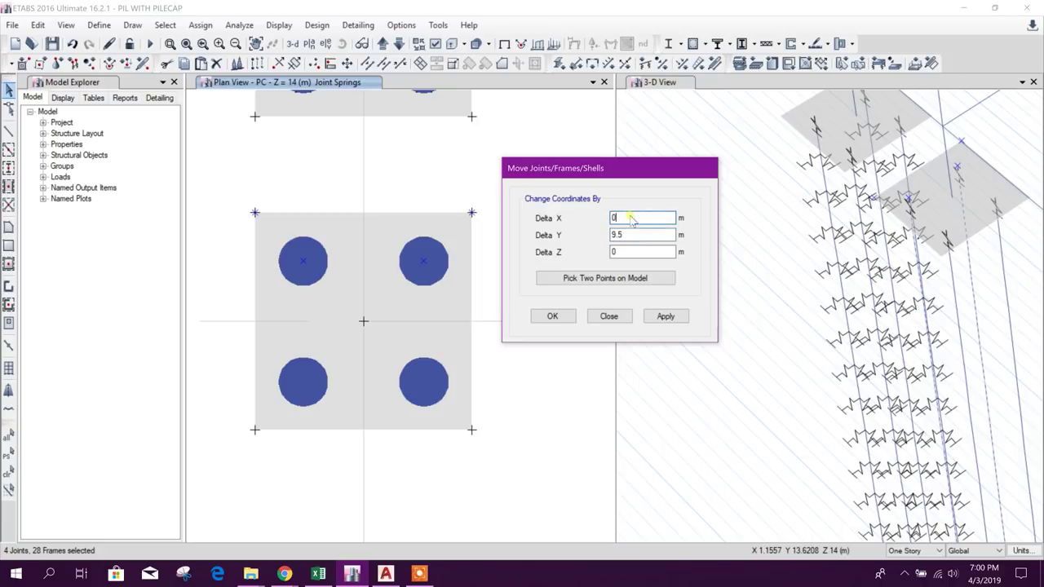
left_click(665, 317)
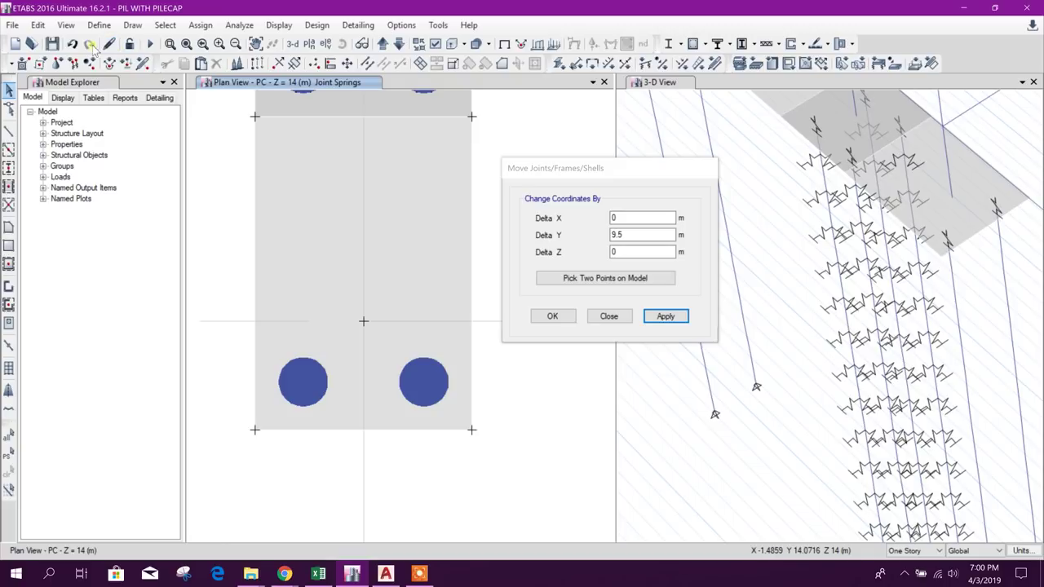
Switch to Excel and enter 9.5 in cell E22 of the PILE SPRING AND ARRANGEMENT sheet
left_click(319, 573)
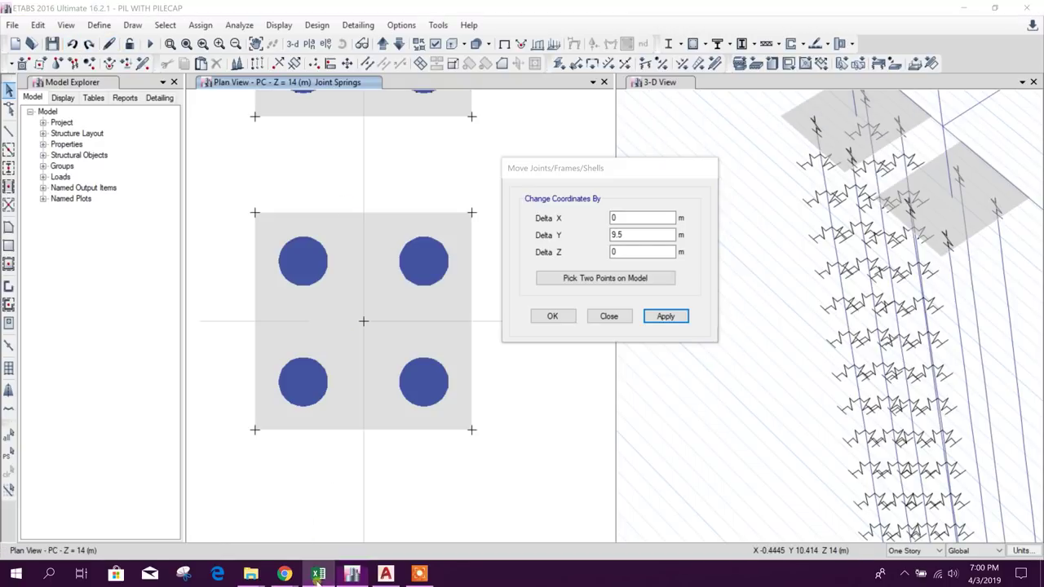
left_click(490, 429)
type("9.5")
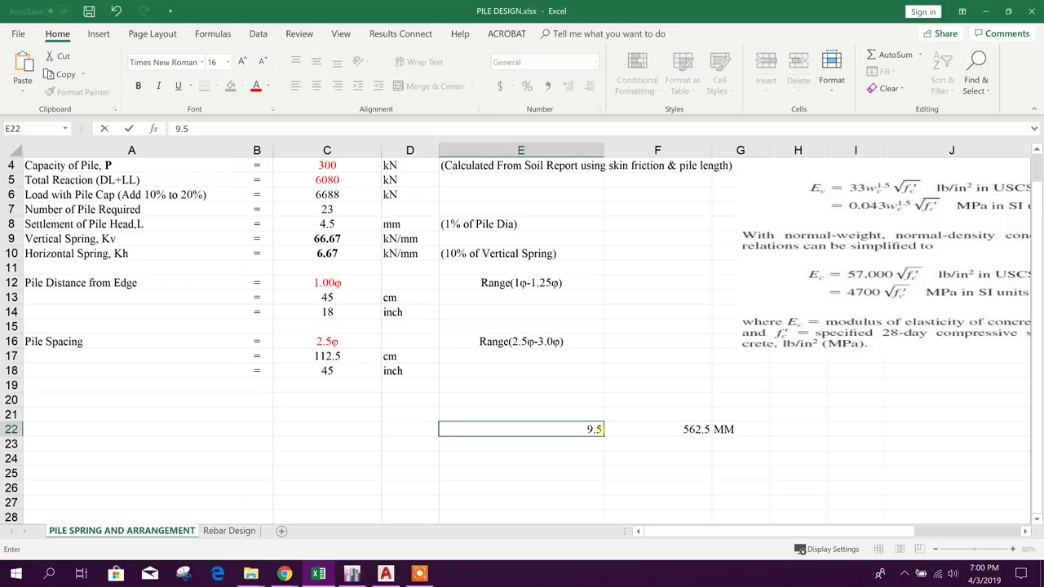
key("Return")
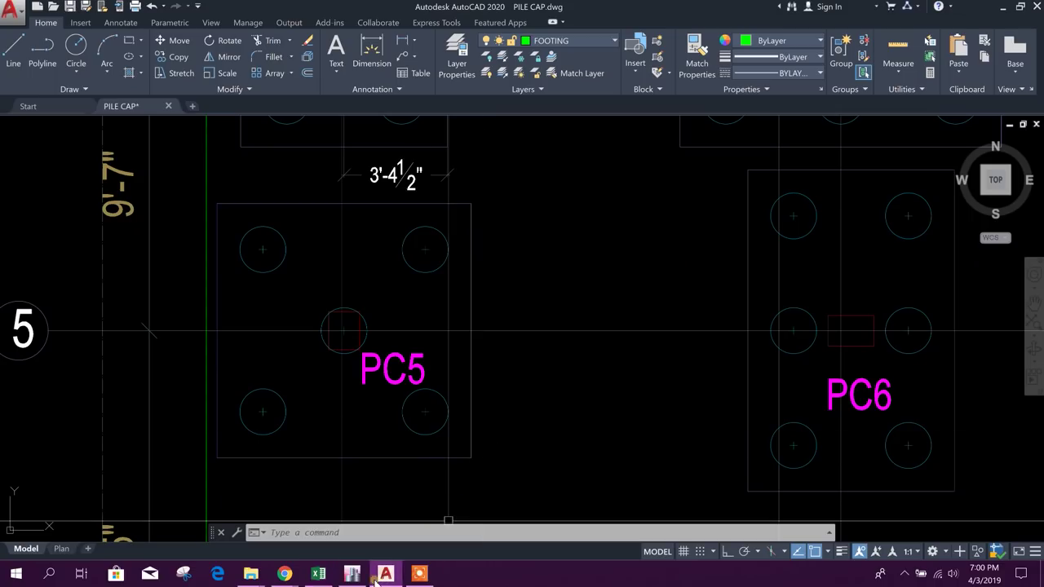
Switch back to ETABS and move the two upper piles and cap corner joints at A-5 by 0.2375 m in Y
left_click(352, 574)
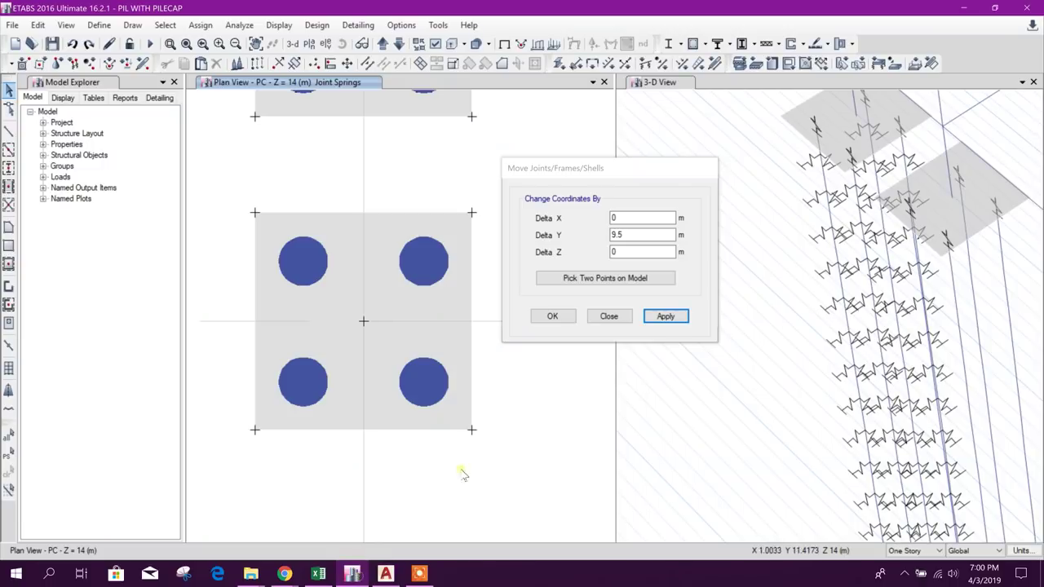
left_click(639, 234)
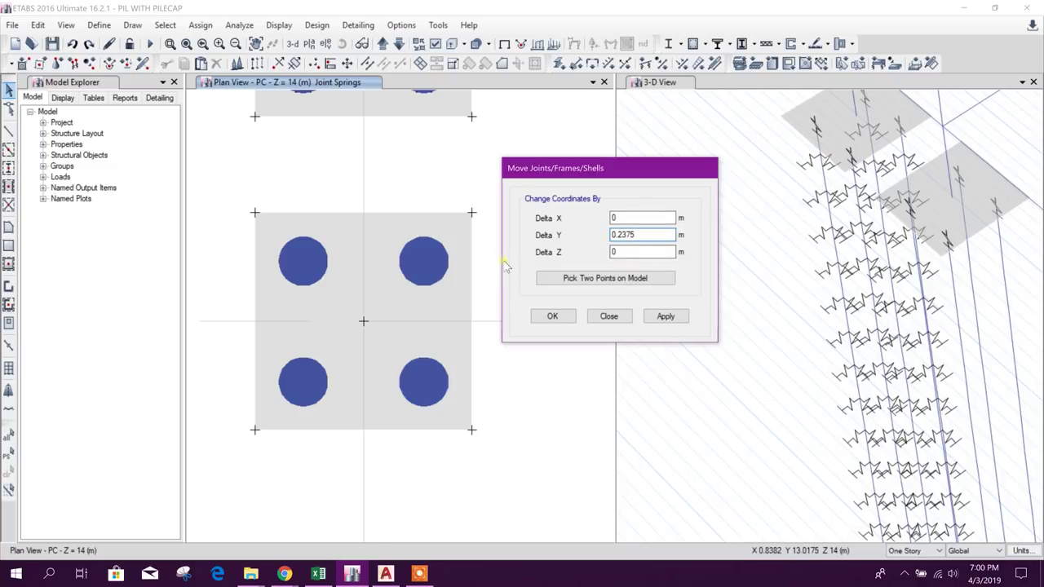
left_click_drag(229, 205, 488, 310)
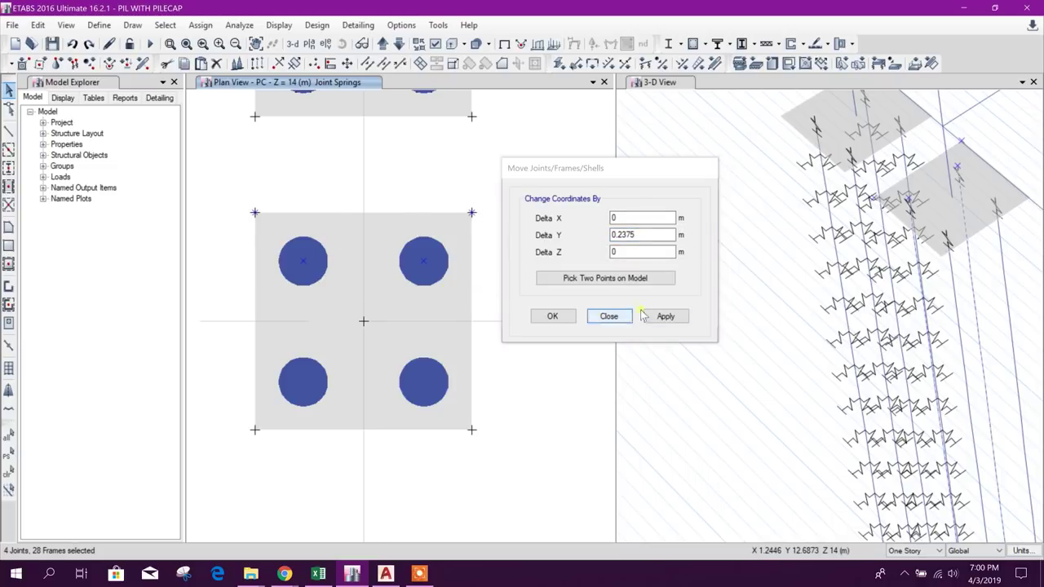
left_click(667, 319)
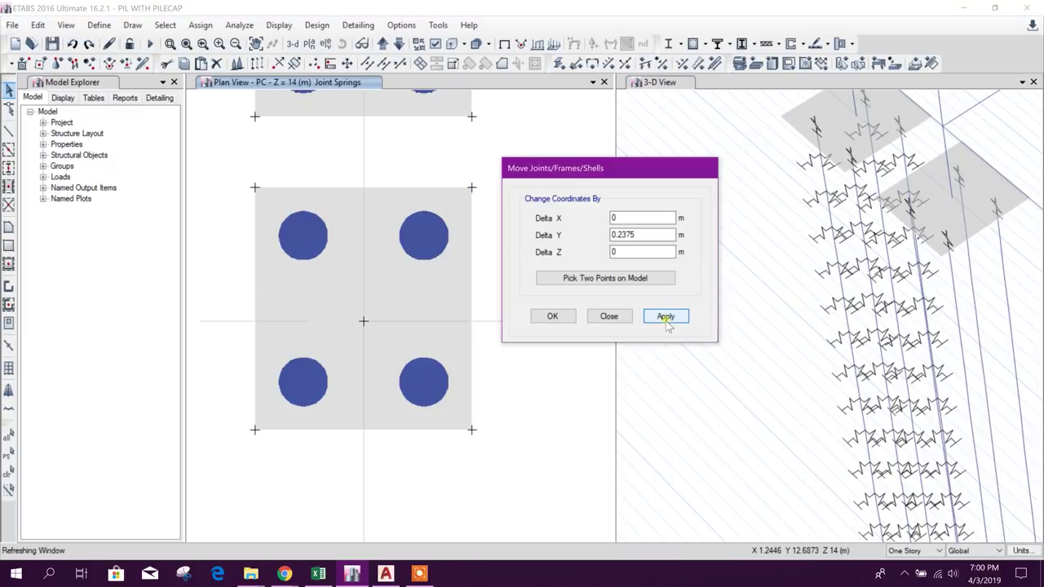
Select the two lower piles and cap corner joints at A-5 and move them by -0.2375 m in Y
left_click_drag(222, 346, 491, 479)
left_click(613, 235)
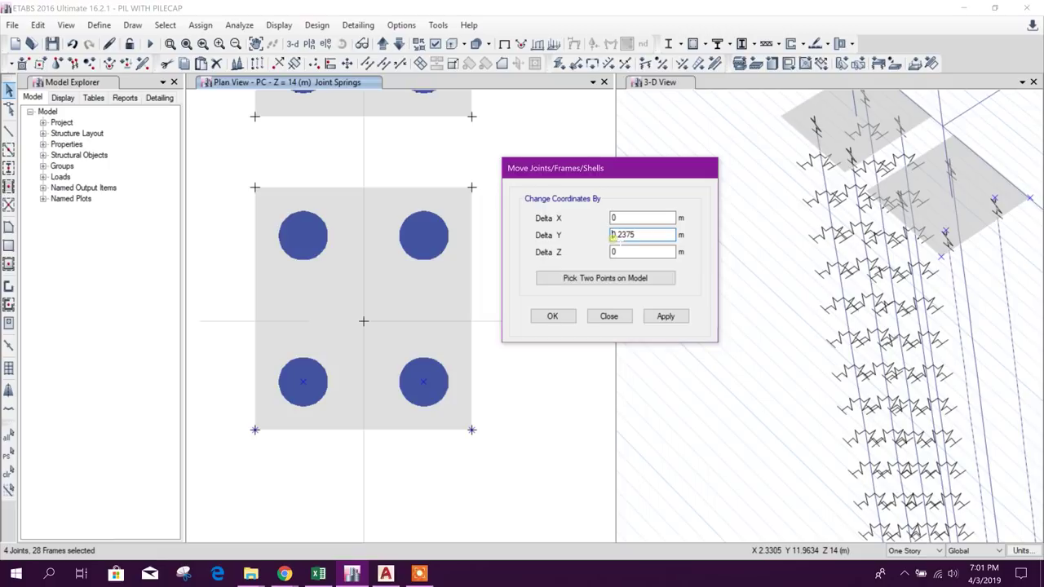
type("-")
left_click(666, 316)
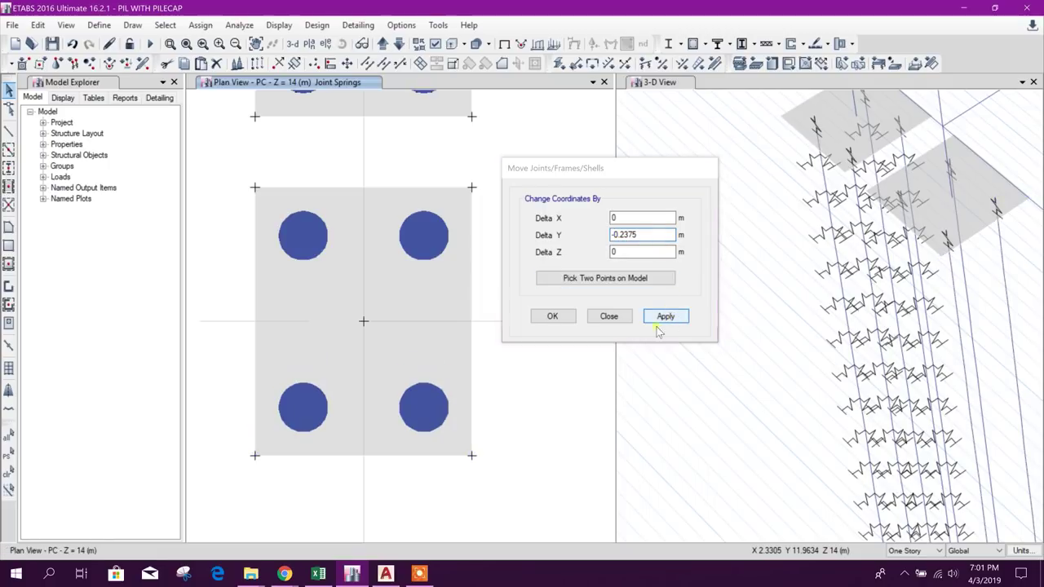
Select the two right-hand piles and cap corner joints at A-5 and move them by 0.2375 m in X, with Delta Y 0
left_click_drag(391, 167, 526, 477)
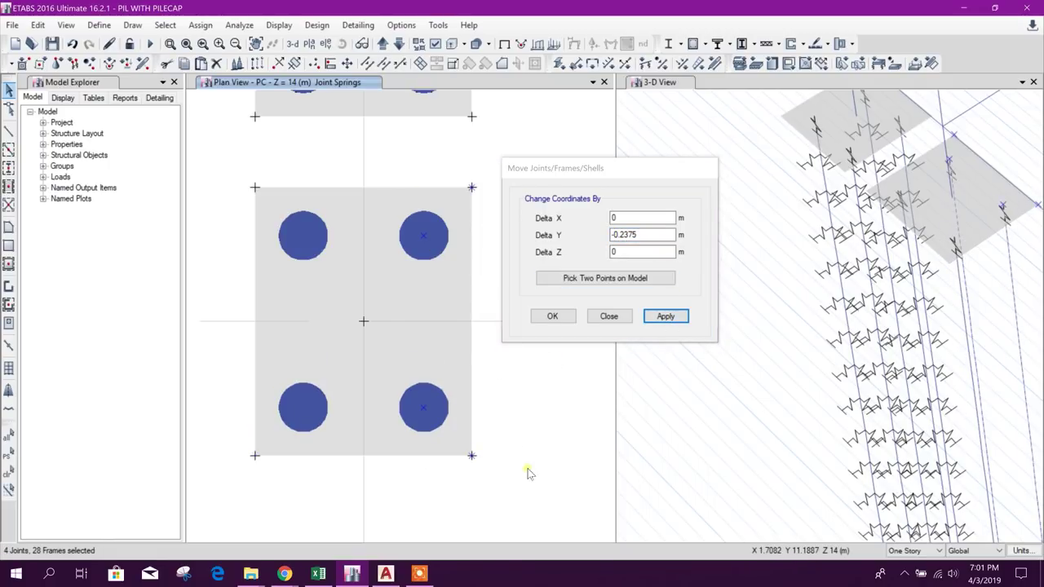
left_click_drag(640, 235, 591, 251)
right_click(621, 237)
left_click(640, 277)
left_click(615, 218)
right_click(615, 221)
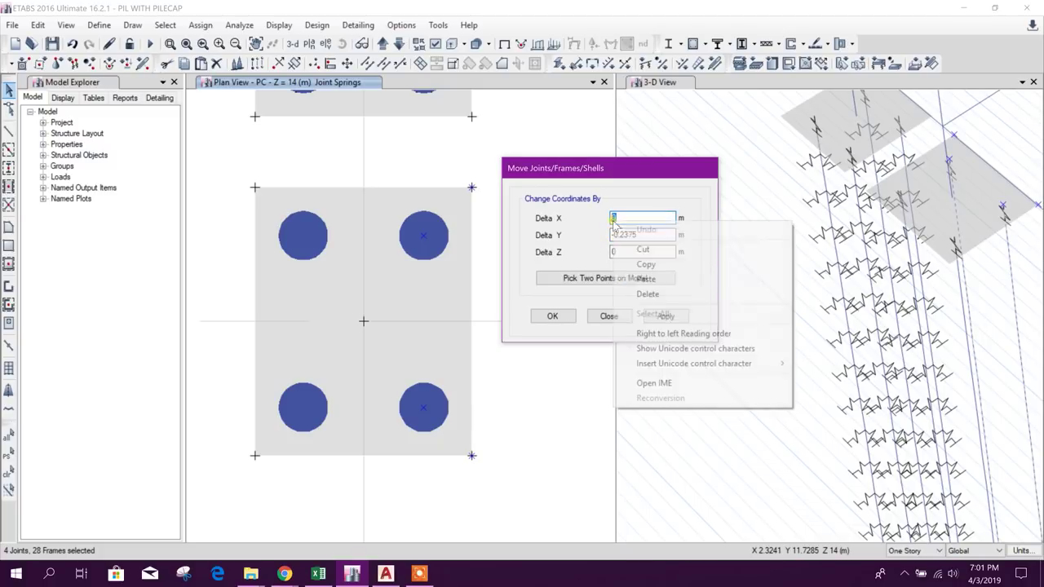
left_click(648, 279)
left_click(615, 218)
key("BackSpace")
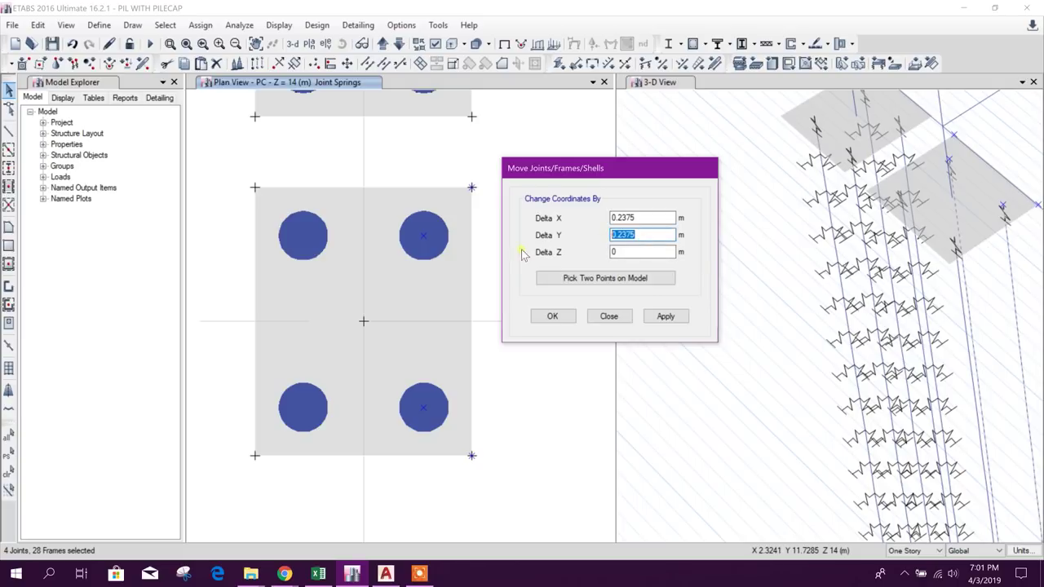
left_click(665, 316)
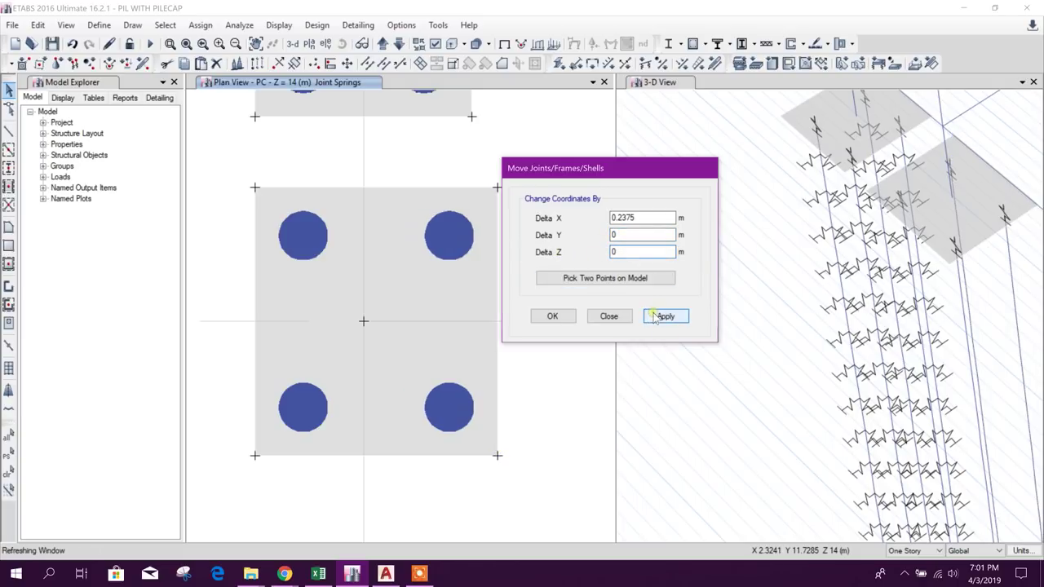
Select the two left-hand piles and cap corner joints at A-5 and move them by -0.2375 m in X
left_click_drag(233, 173, 346, 488)
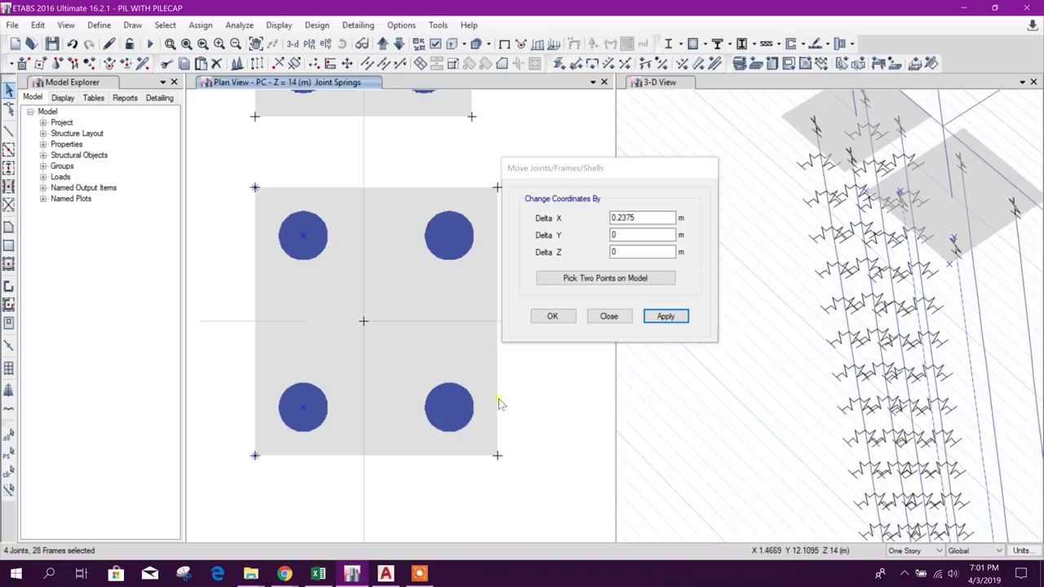
left_click(614, 218)
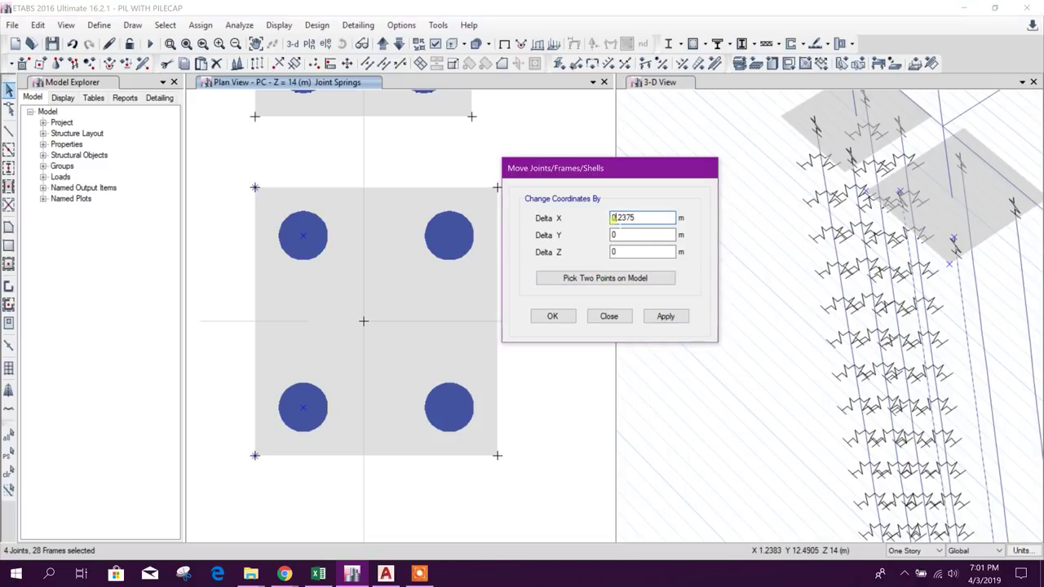
type("-")
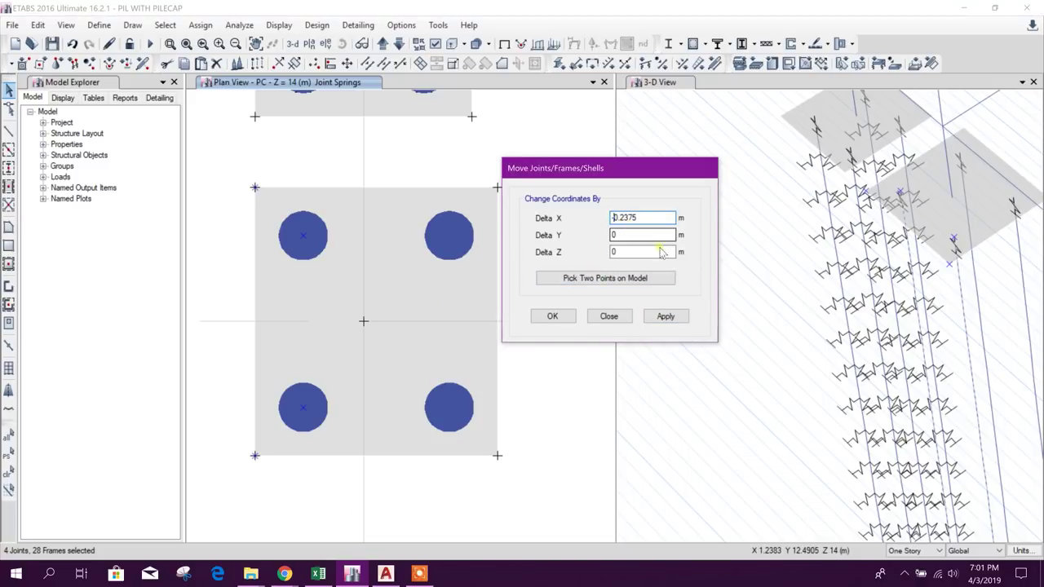
left_click(667, 317)
left_click(610, 316)
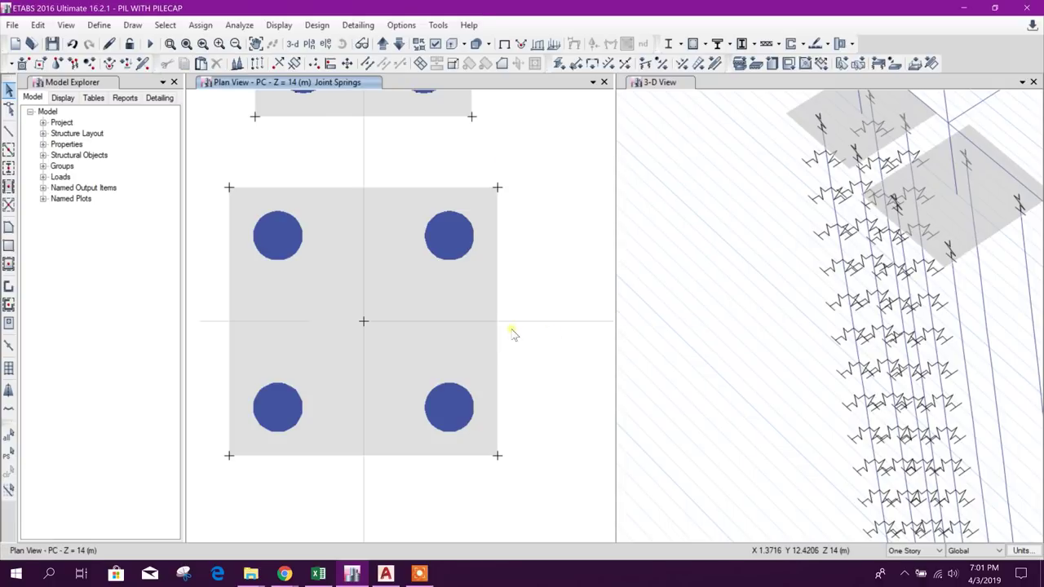
Draw a PILE18 pile at the centre of the enlarged pile cap at A-5
scroll(861, 301, "down", 1)
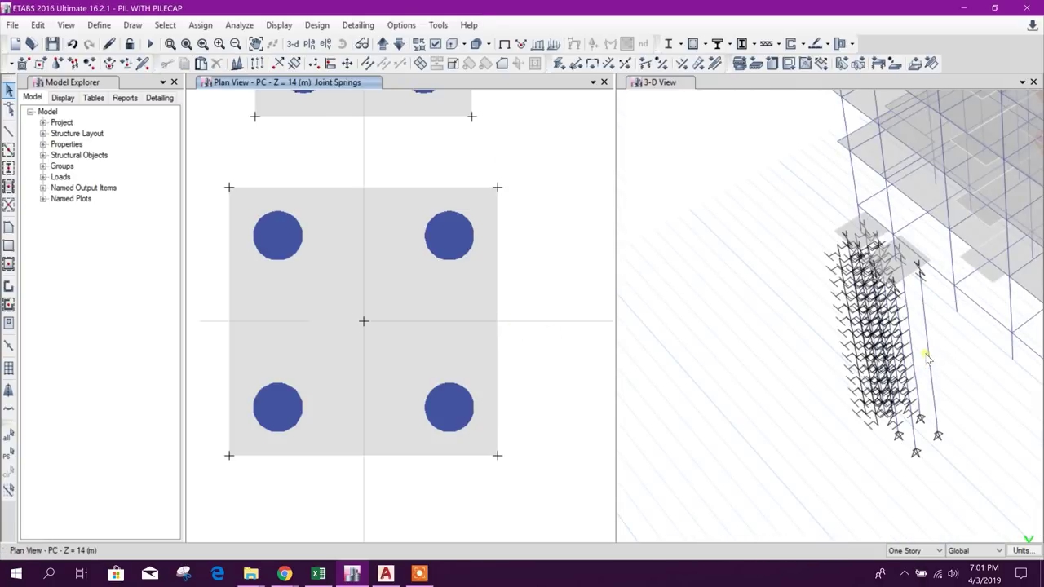
scroll(930, 364, "up", 1)
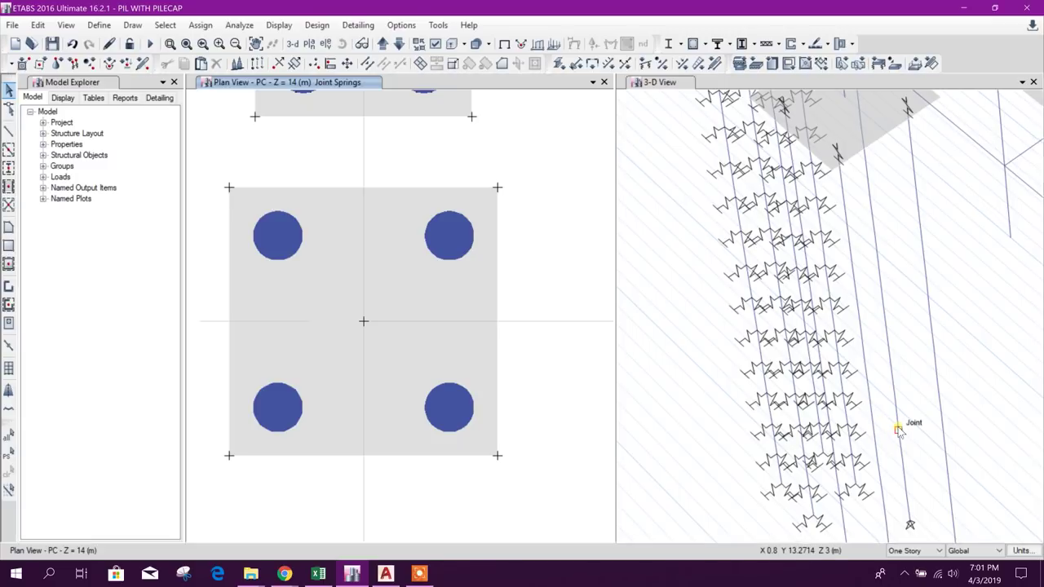
scroll(900, 429, "up", 2)
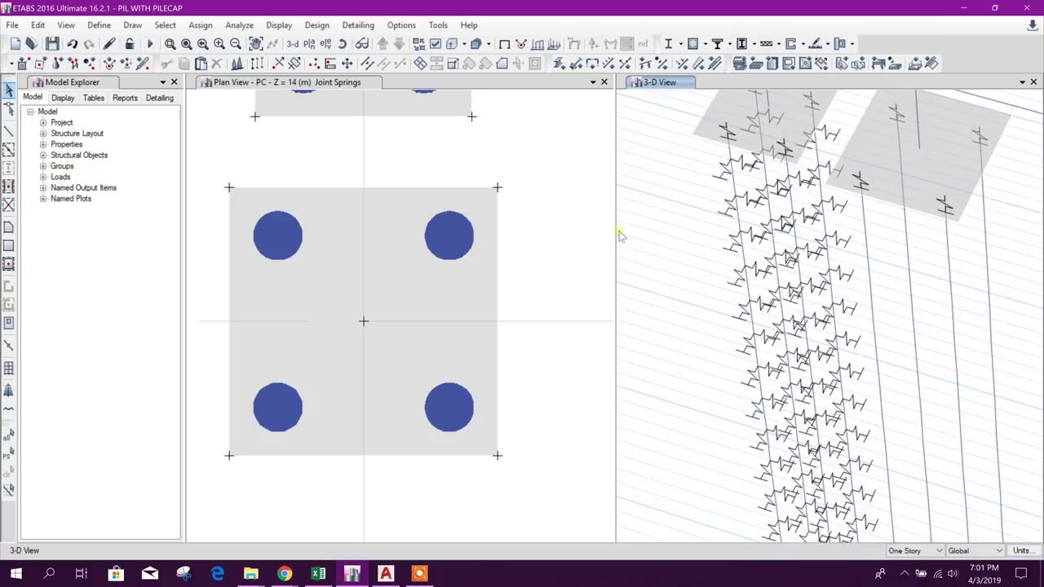
scroll(397, 258, "down", 1)
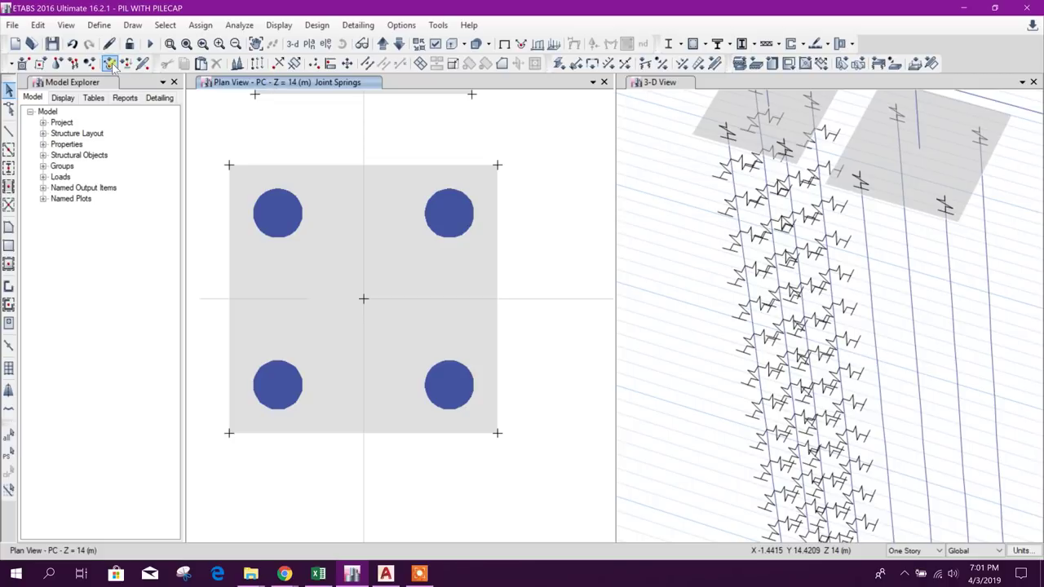
left_click(9, 167)
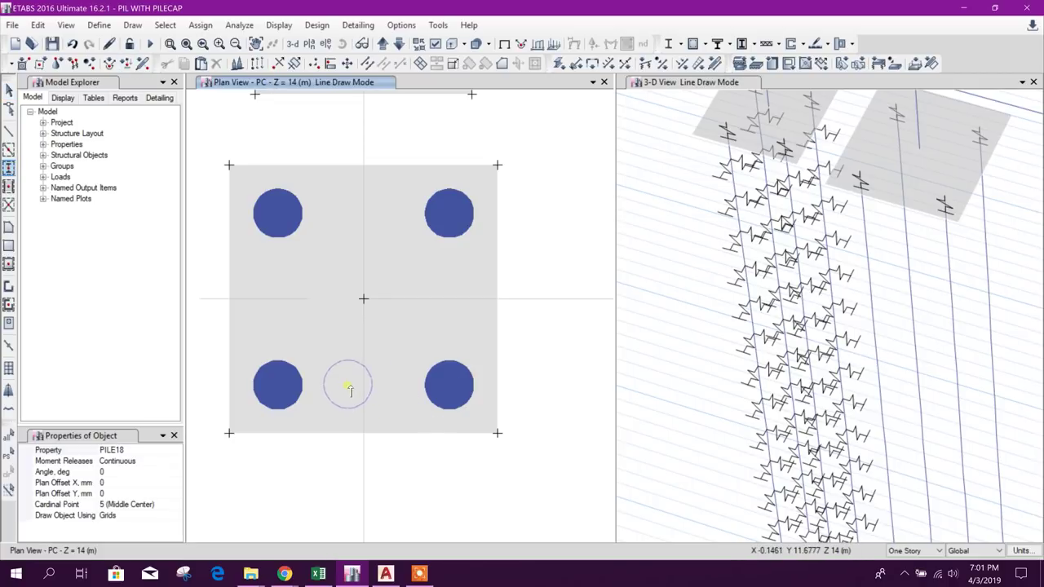
left_click(366, 302)
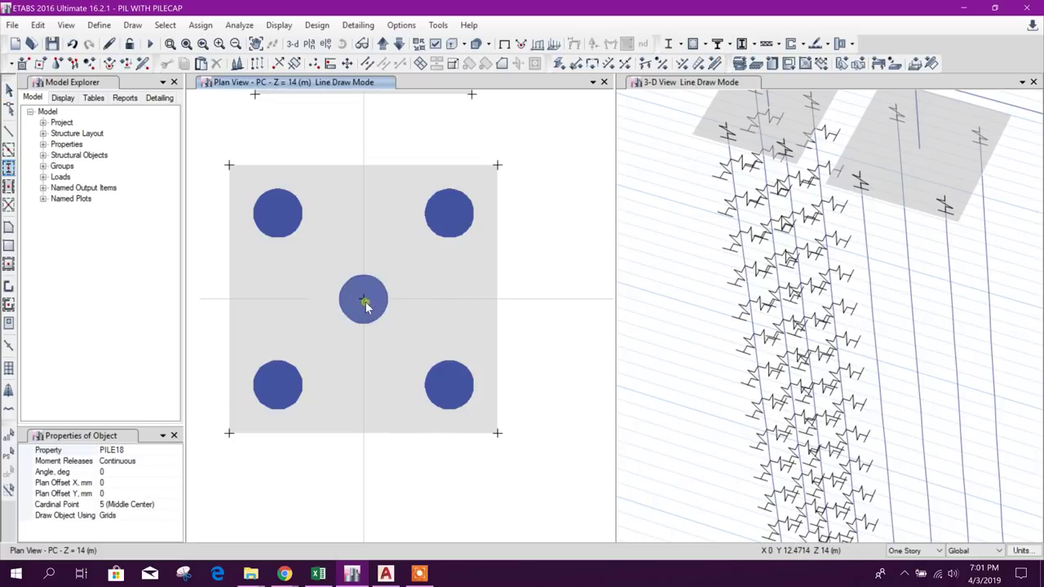
key("Escape")
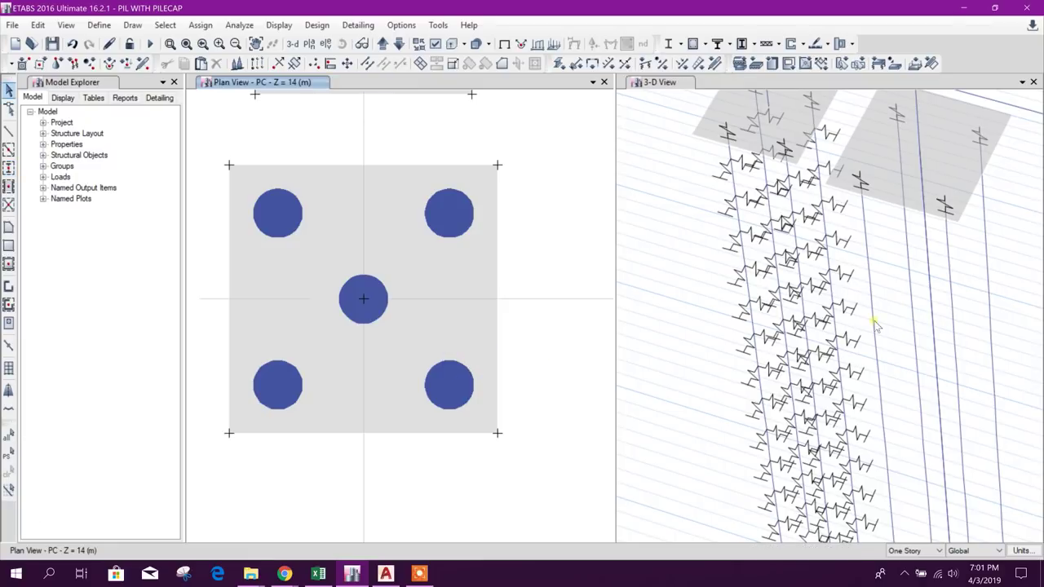
Divide the new central pile into 14 frame objects and check its segments by selecting them in plan
scroll(867, 328, "down", 3)
scroll(933, 359, "up", 2)
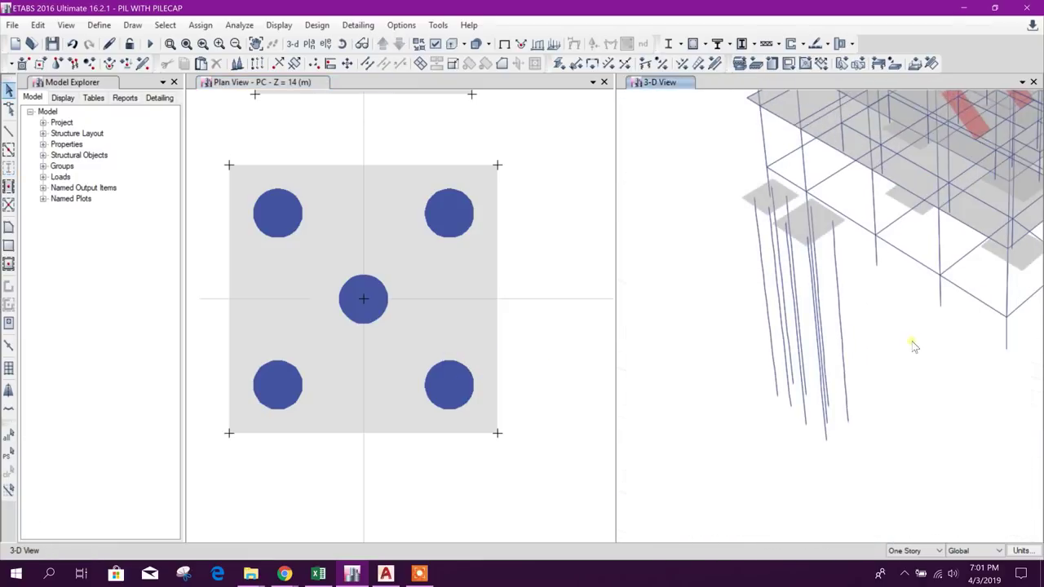
left_click(925, 319)
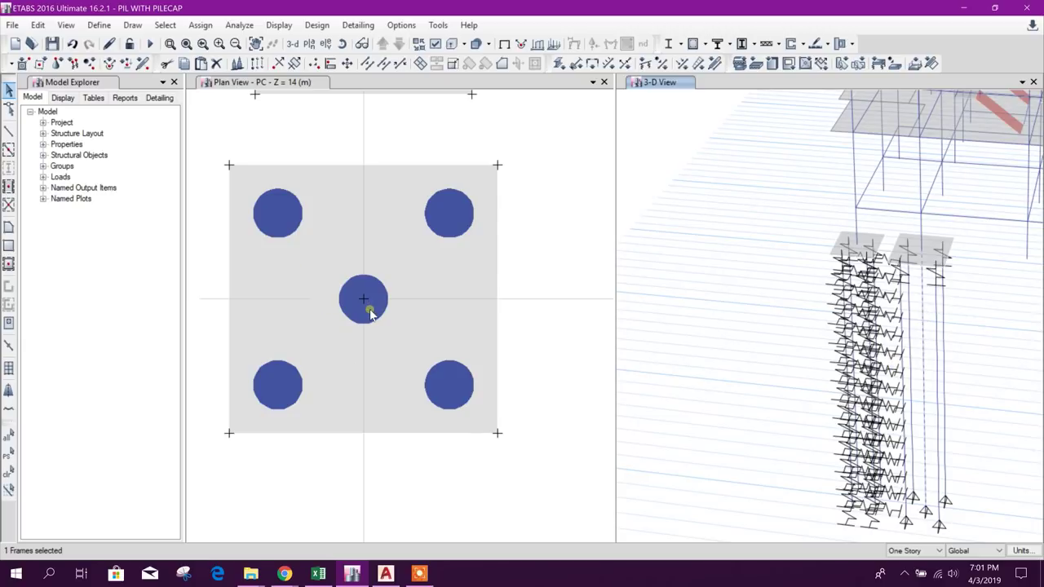
left_click(366, 63)
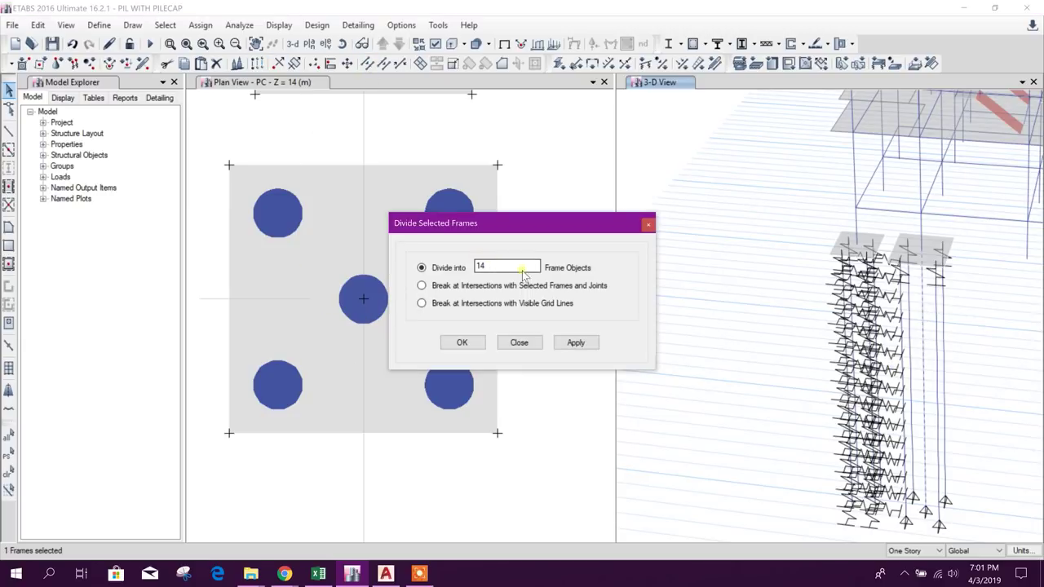
left_click(576, 343)
left_click(519, 343)
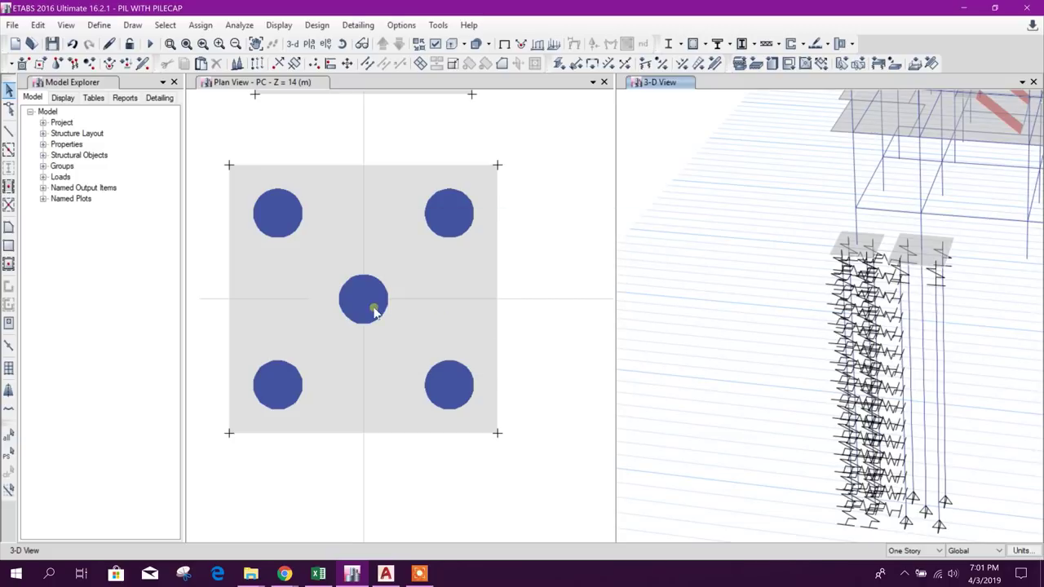
left_click_drag(359, 302, 370, 307)
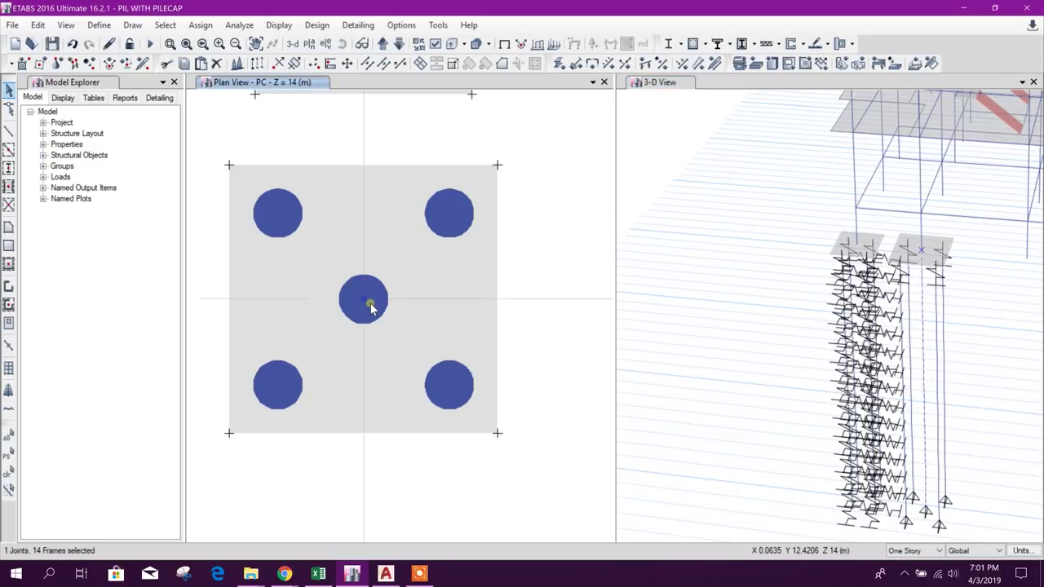
key("ctrl+q")
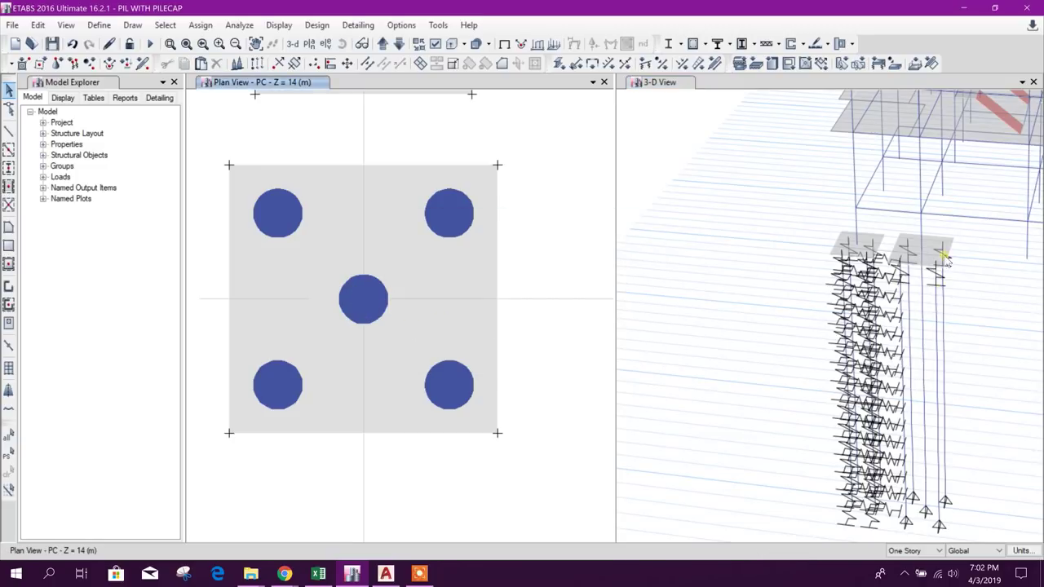
Assign the Kv joint spring to the central pile's top joint at the pile cap
scroll(942, 259, "up", 3)
left_click_drag(867, 225, 901, 251)
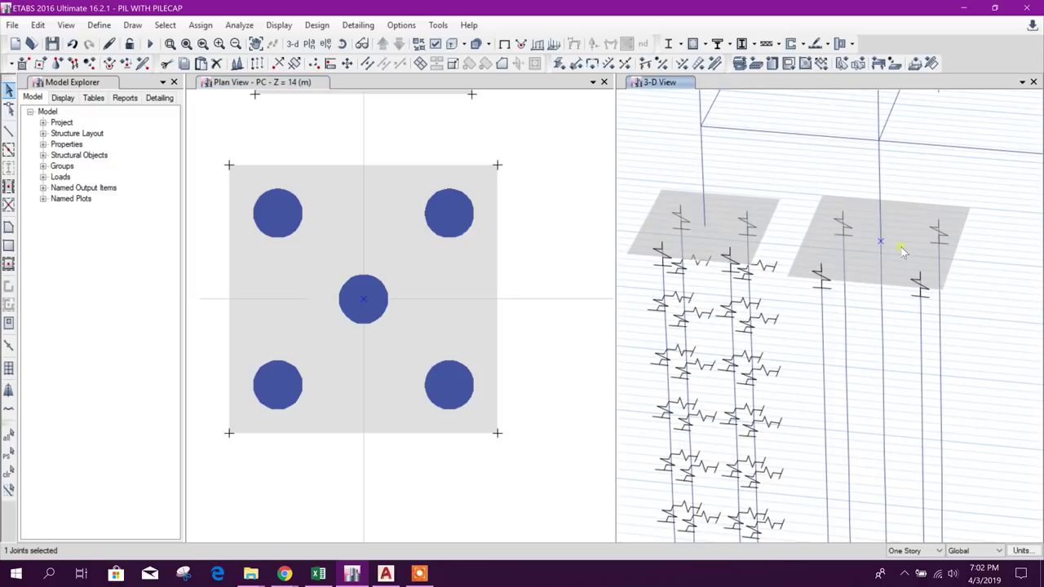
left_click(199, 24)
mouse_move(216, 40)
left_click(367, 60)
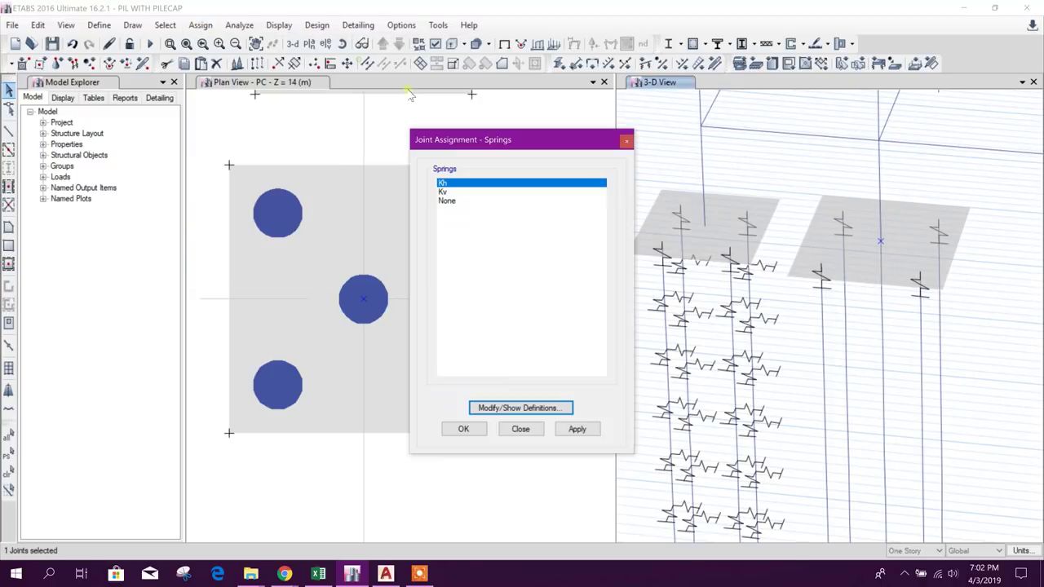
left_click(453, 193)
left_click(575, 429)
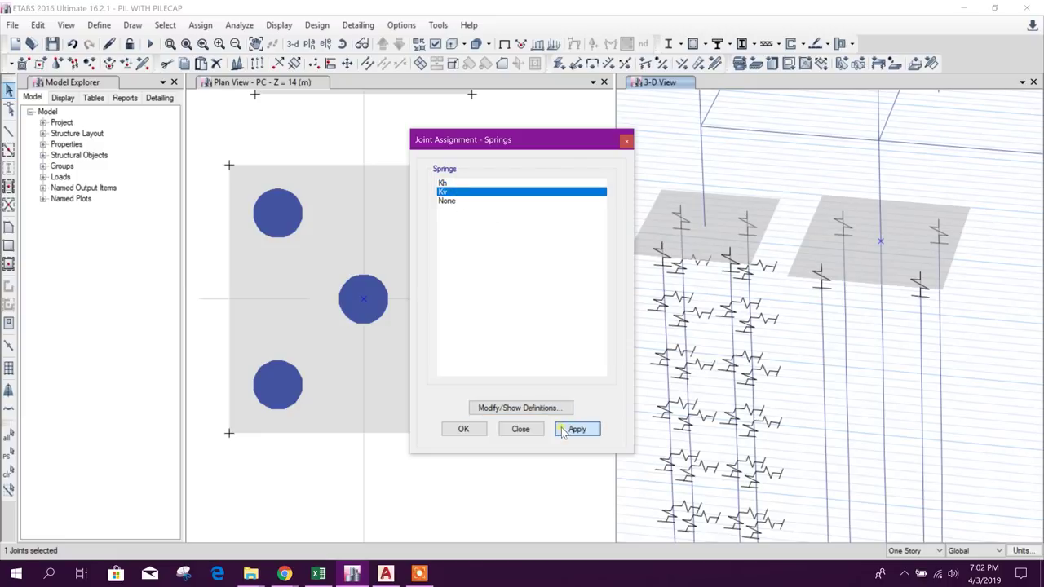
left_click(520, 429)
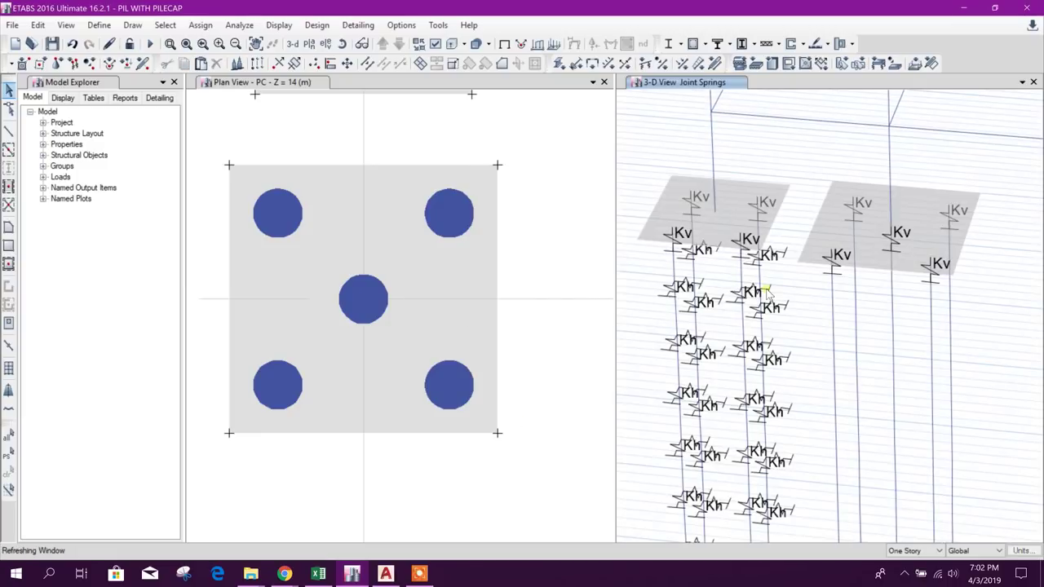
Select the base joints of the five piles under the enlarged cap and remove their joint restraints
scroll(885, 348, "up", 3)
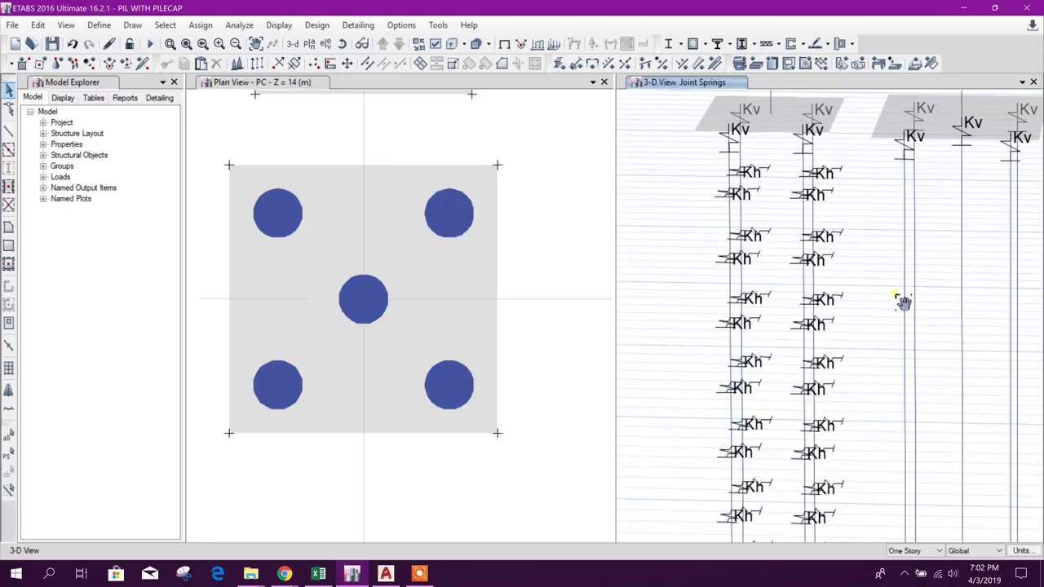
scroll(893, 336, "up", 3)
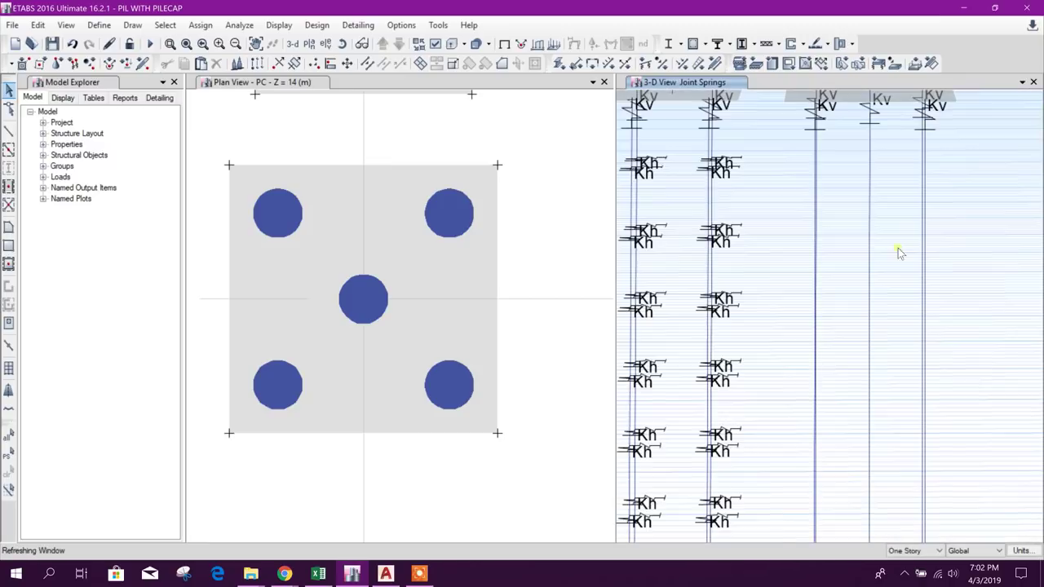
scroll(855, 323, "up", 2)
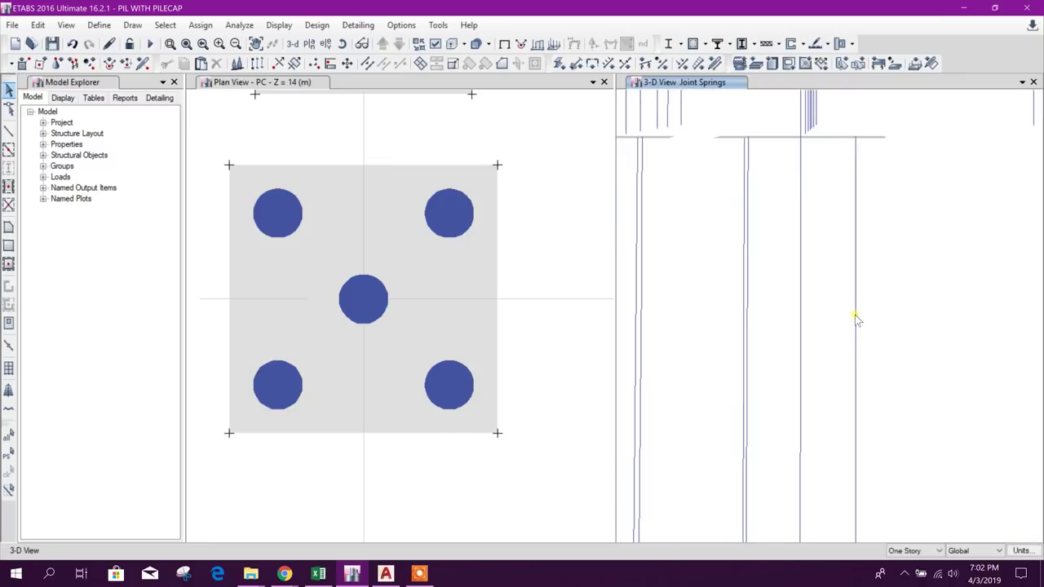
scroll(797, 237, "down", 2)
scroll(834, 356, "up", 2)
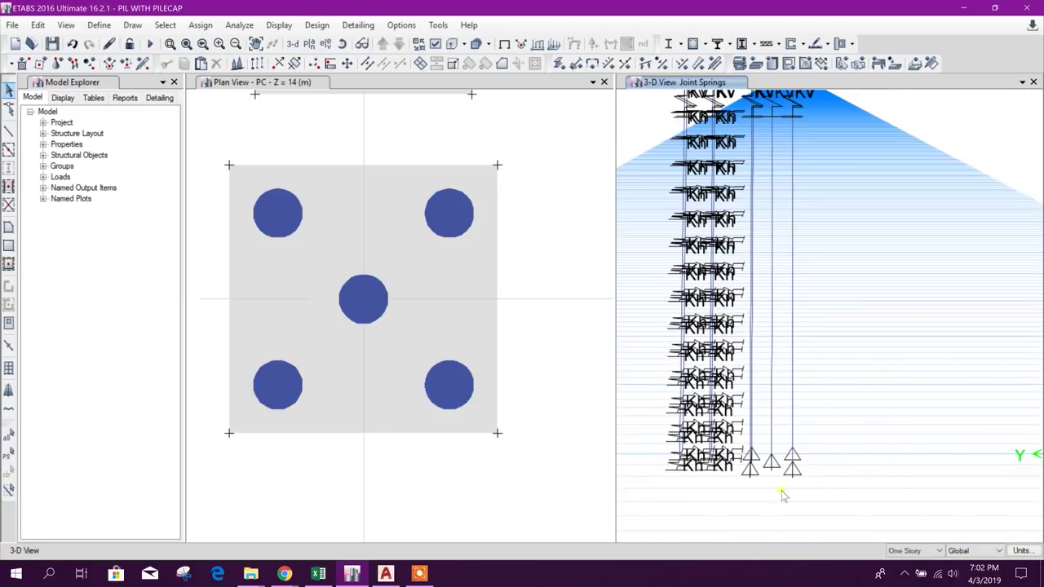
scroll(771, 481, "up", 2)
left_click_drag(692, 383, 897, 502)
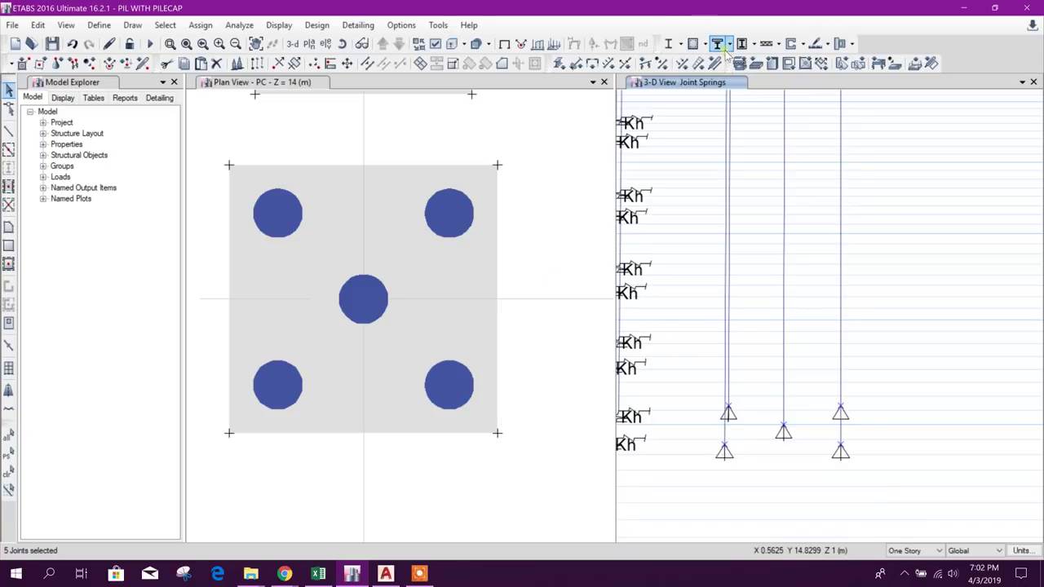
left_click(59, 63)
left_click(576, 367)
left_click(524, 366)
Select the pile joints below the five-pile cap at A-5, leaving out the top joints, and assign them the Kh joint spring
scroll(794, 444, "down", 2)
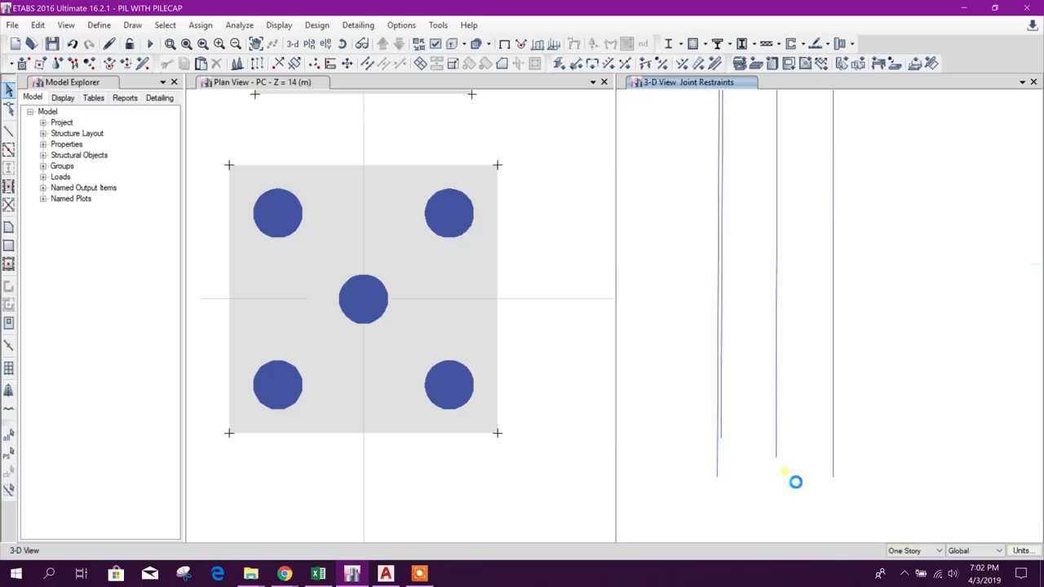
middle_click_drag(737, 450, 769, 478)
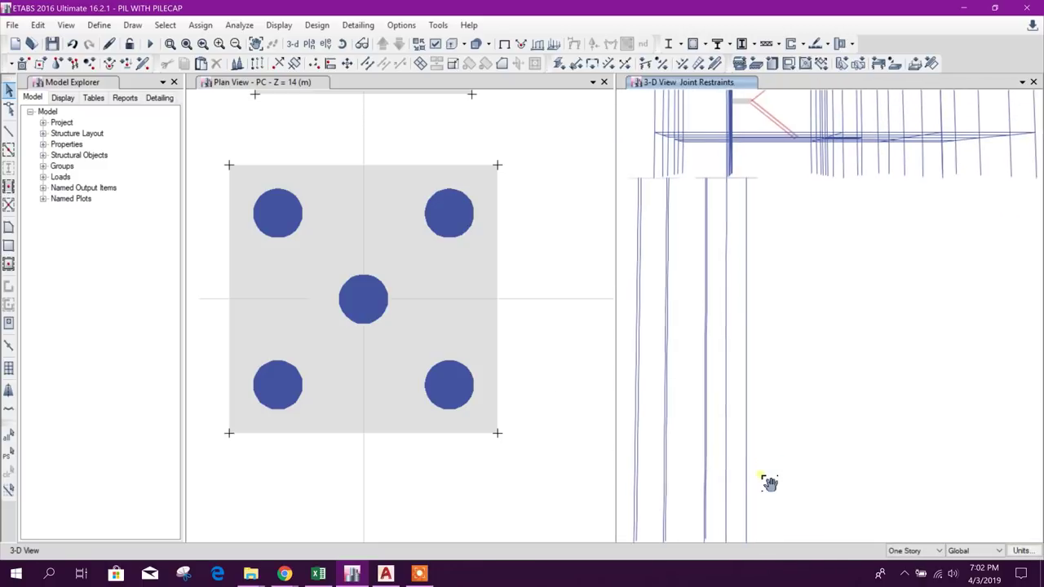
scroll(774, 454, "up", 2)
left_click_drag(760, 210, 800, 535)
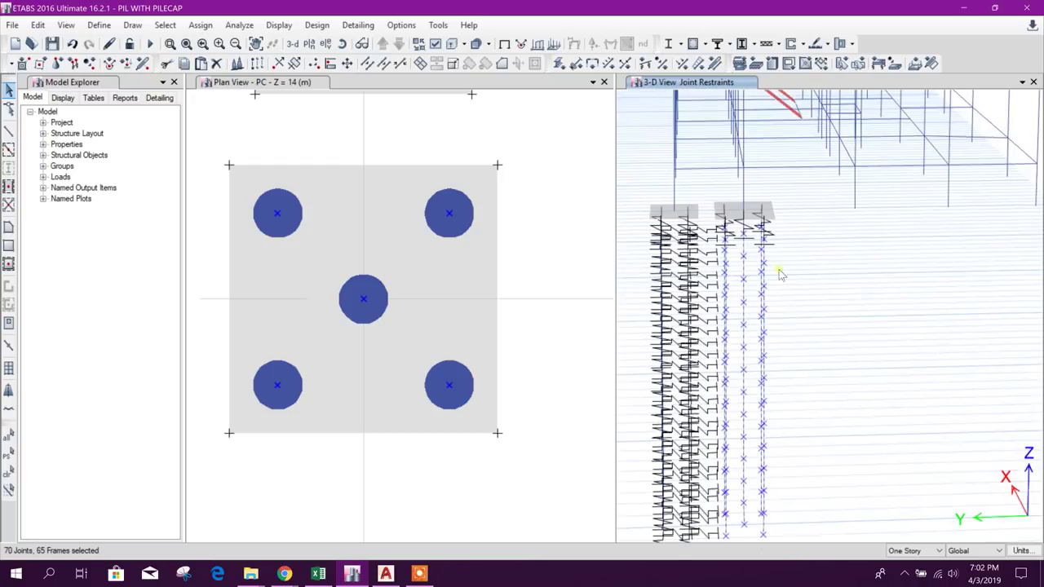
scroll(750, 229, "up", 3)
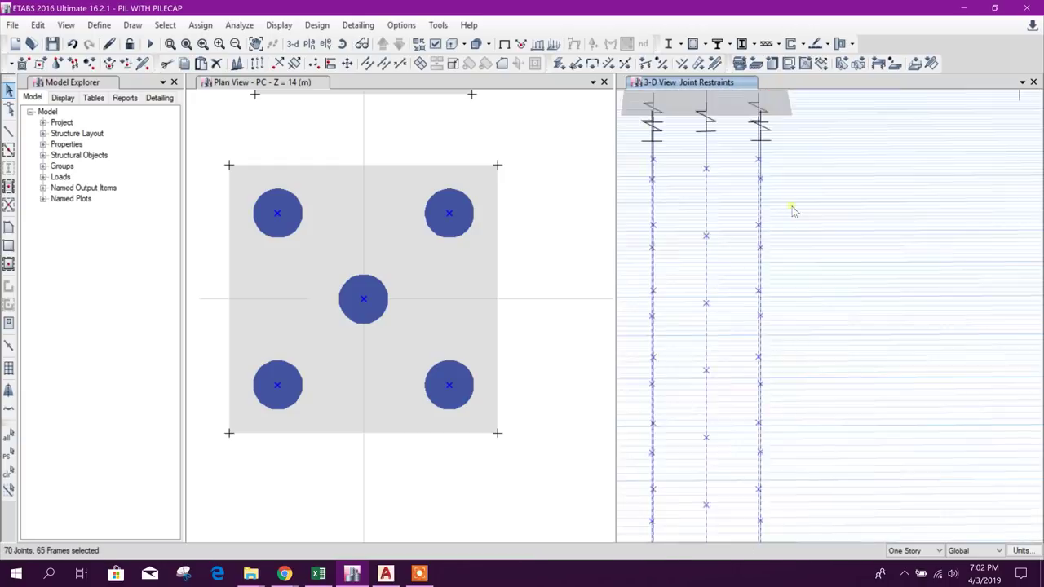
middle_click_drag(840, 389, 825, 323)
scroll(819, 272, "up", 3)
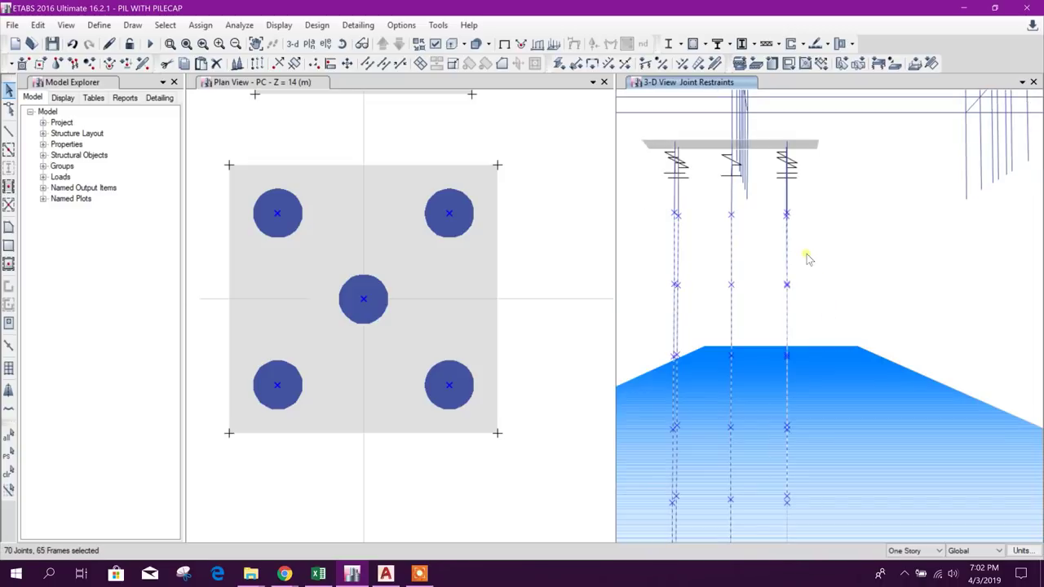
left_click_drag(819, 273, 758, 239)
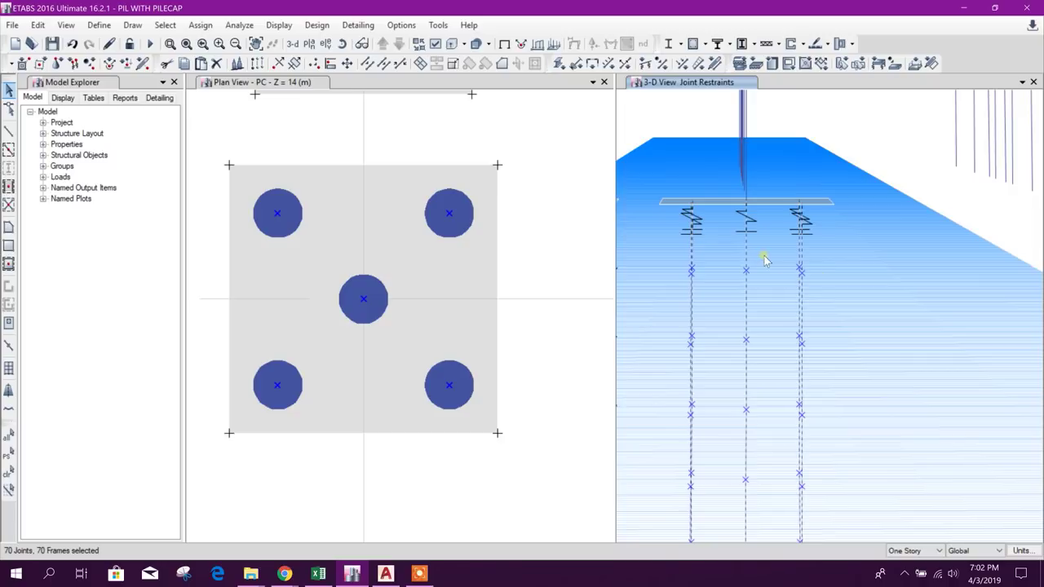
left_click_drag(675, 253, 824, 296)
left_click(200, 24)
mouse_move(221, 43)
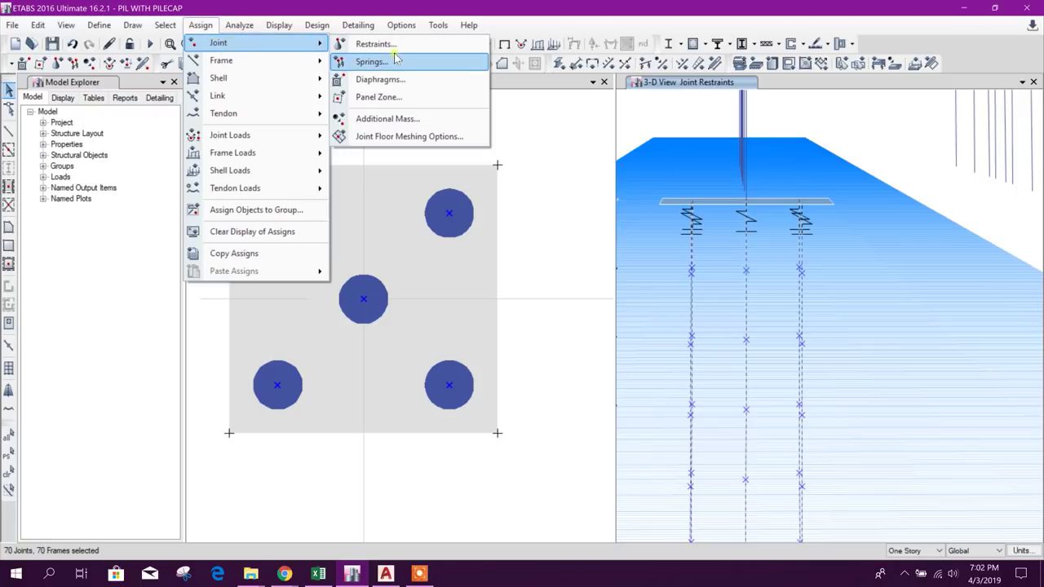
left_click(377, 61)
left_click(576, 430)
key("Escape")
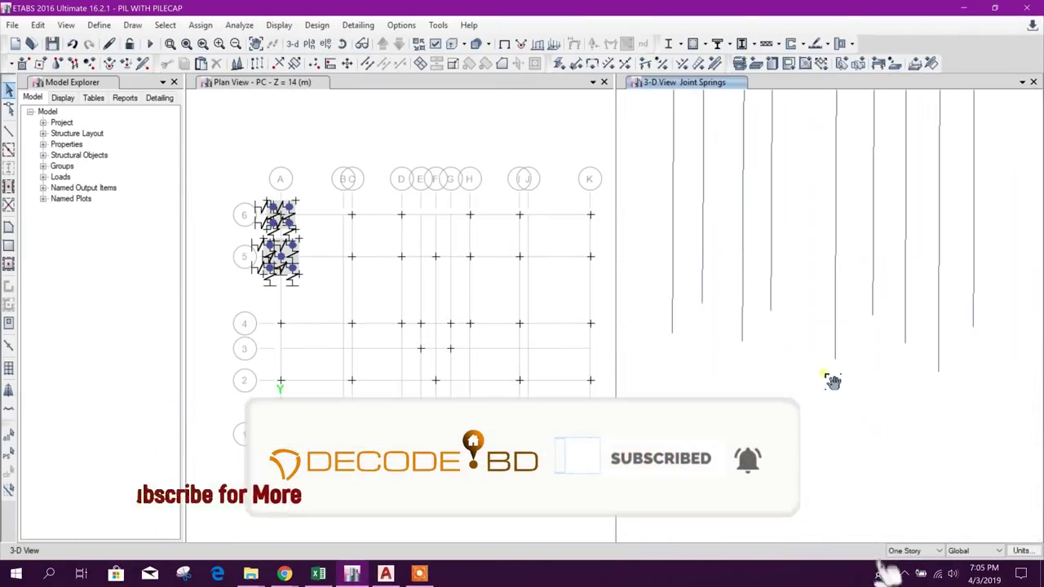
Select the base joints of the nine piles under the caps at A-5 and A-6 and assign them the Kv joint spring
scroll(840, 380, "down", 2)
scroll(846, 377, "up", 2)
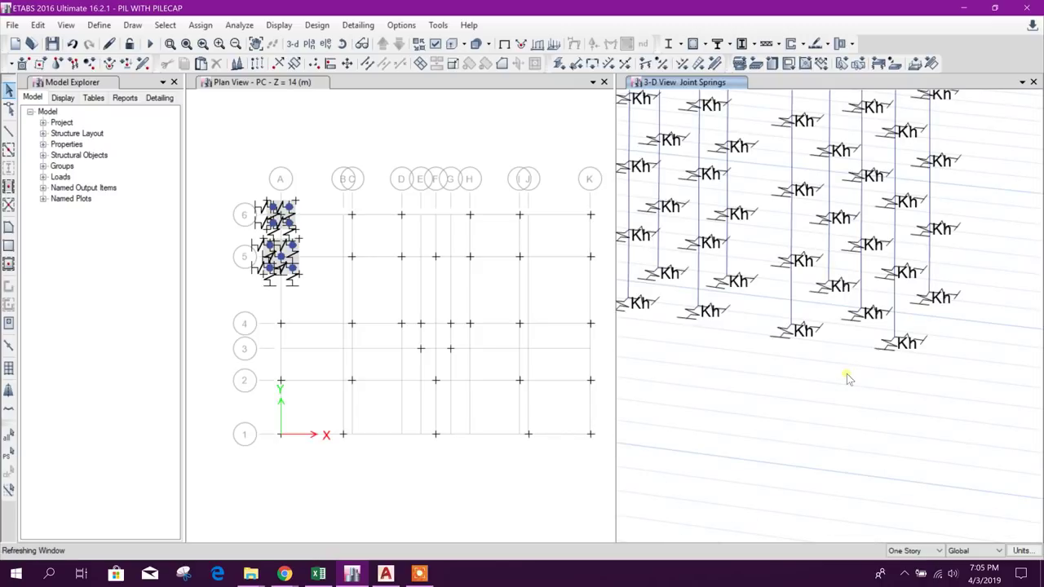
left_click_drag(645, 235, 813, 318)
middle_click_drag(919, 354, 862, 342)
left_click_drag(757, 250, 930, 341)
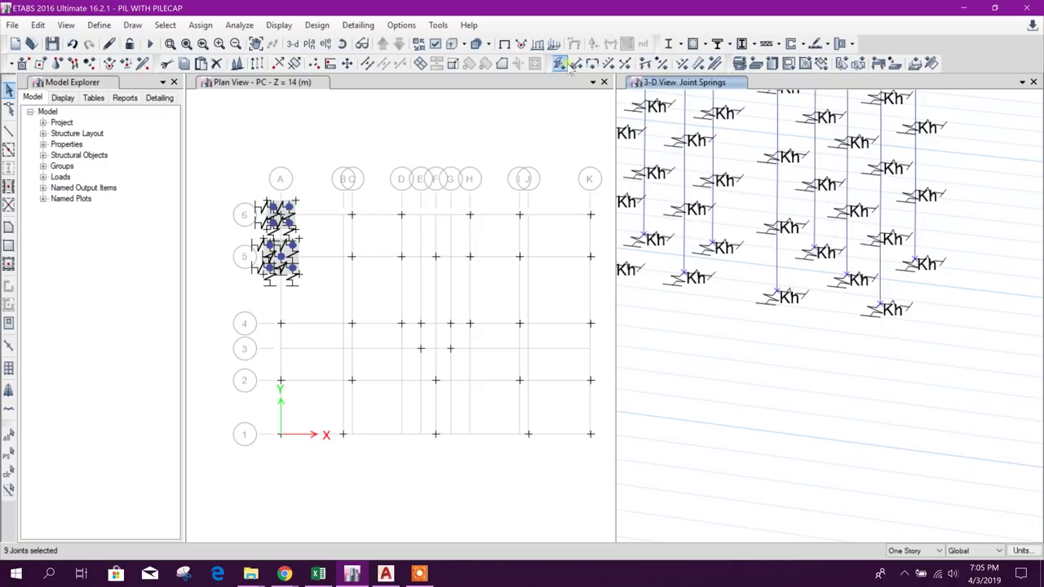
left_click(200, 24)
left_click(202, 26)
left_click(199, 25)
mouse_move(284, 41)
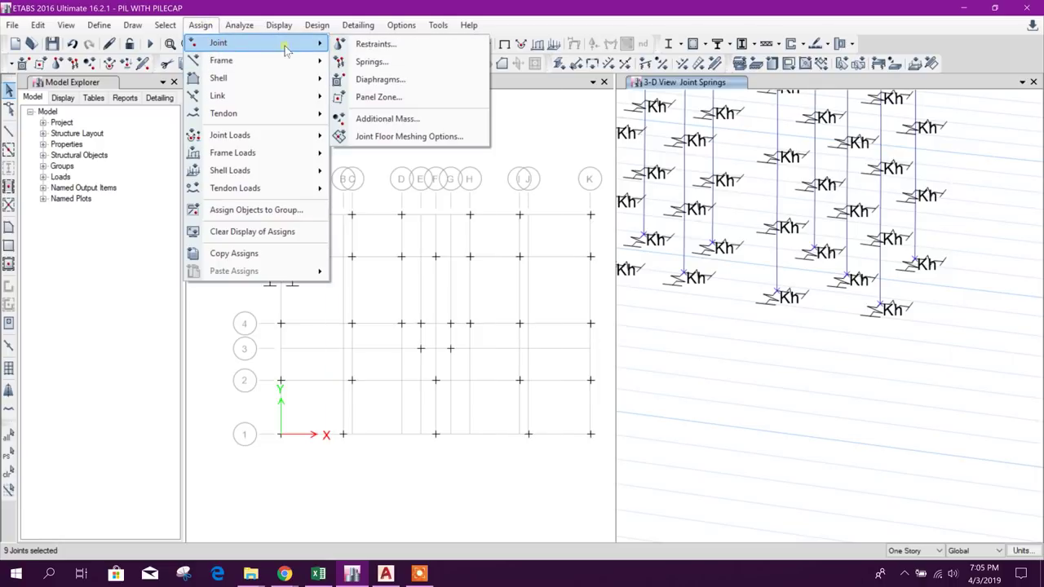
left_click(367, 61)
left_click(450, 193)
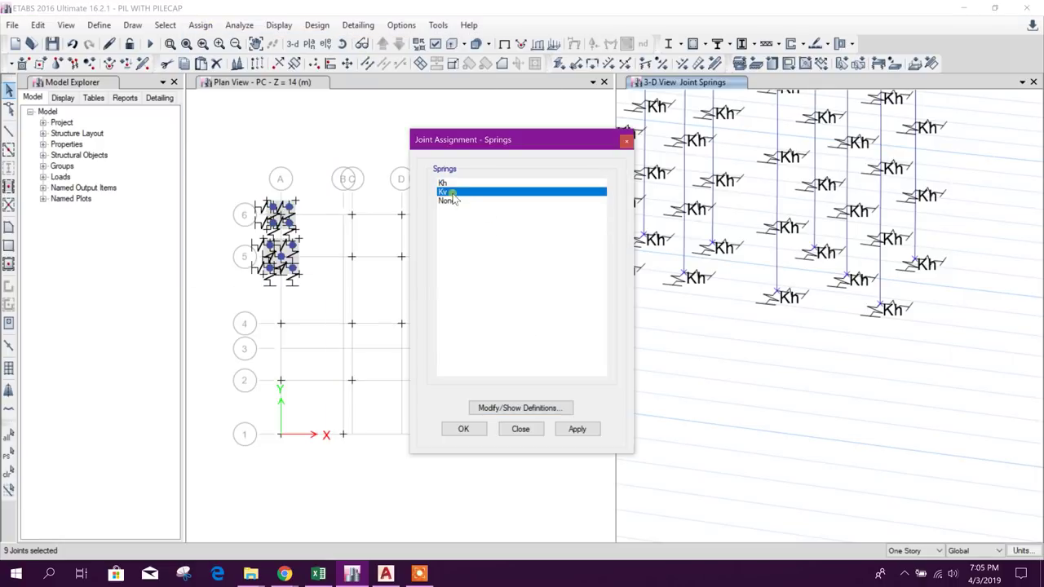
left_click(575, 429)
left_click(520, 429)
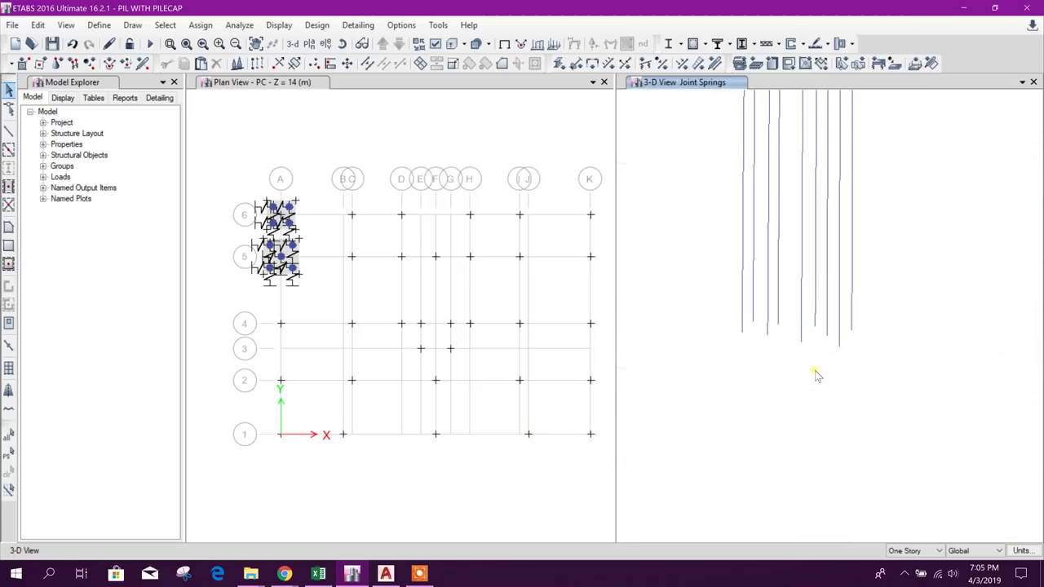
scroll(867, 438, "up", 2)
scroll(824, 447, "up", 2)
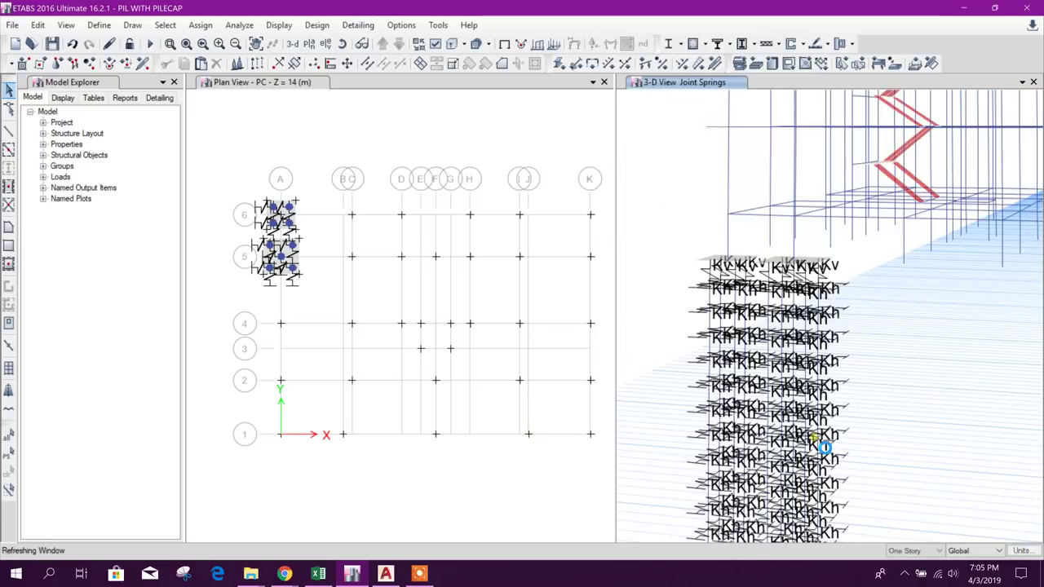
middle_click_drag(447, 349, 450, 318)
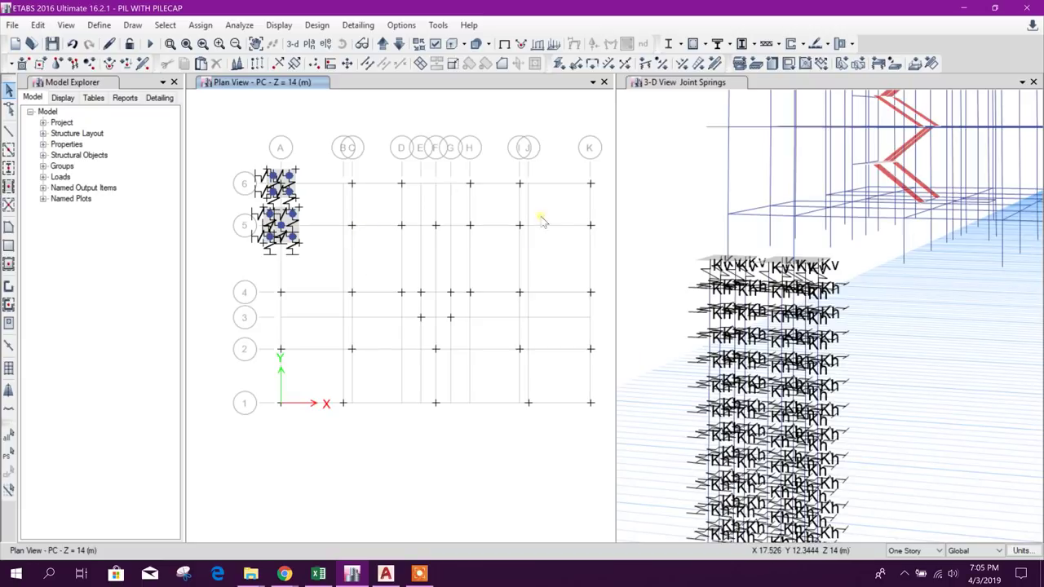
middle_click_drag(315, 238, 365, 236)
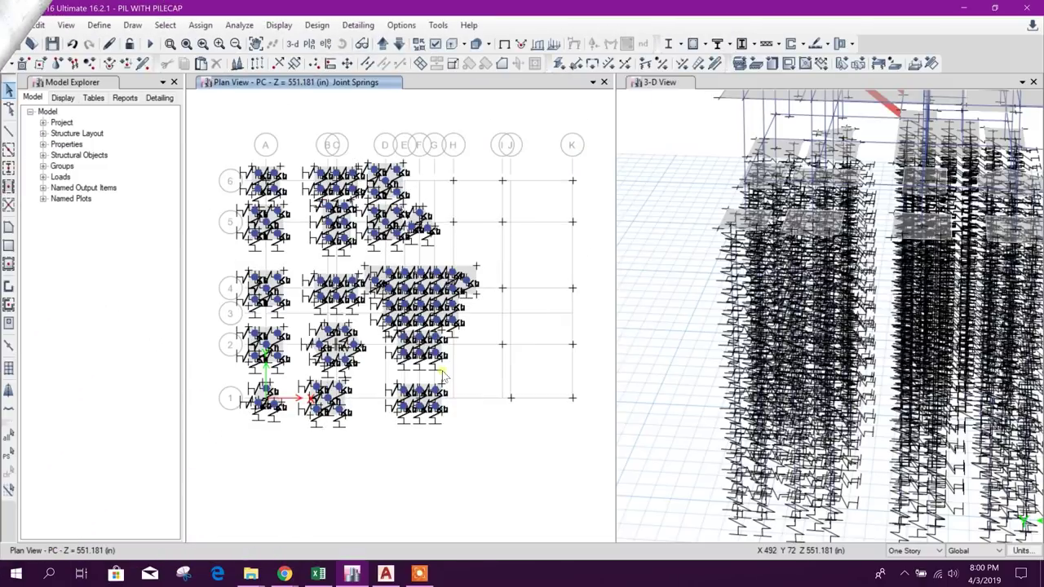
Select the pile caps and piles along grids A, B-C and the two caps at D-5 and D-6, and show only the selected objects
scroll(395, 261, "up", 4)
scroll(401, 257, "down", 3)
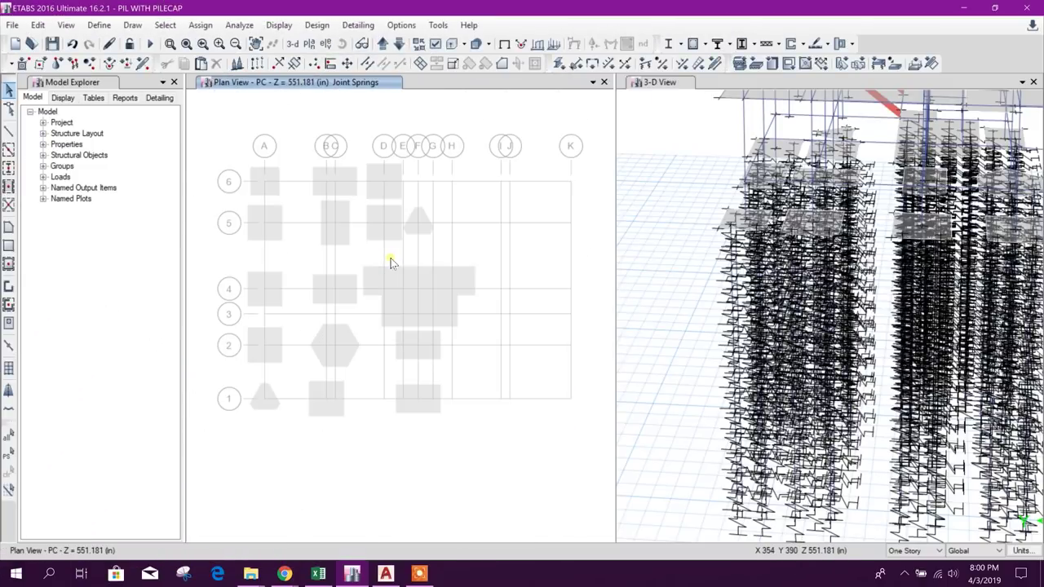
scroll(459, 240, "down", 1)
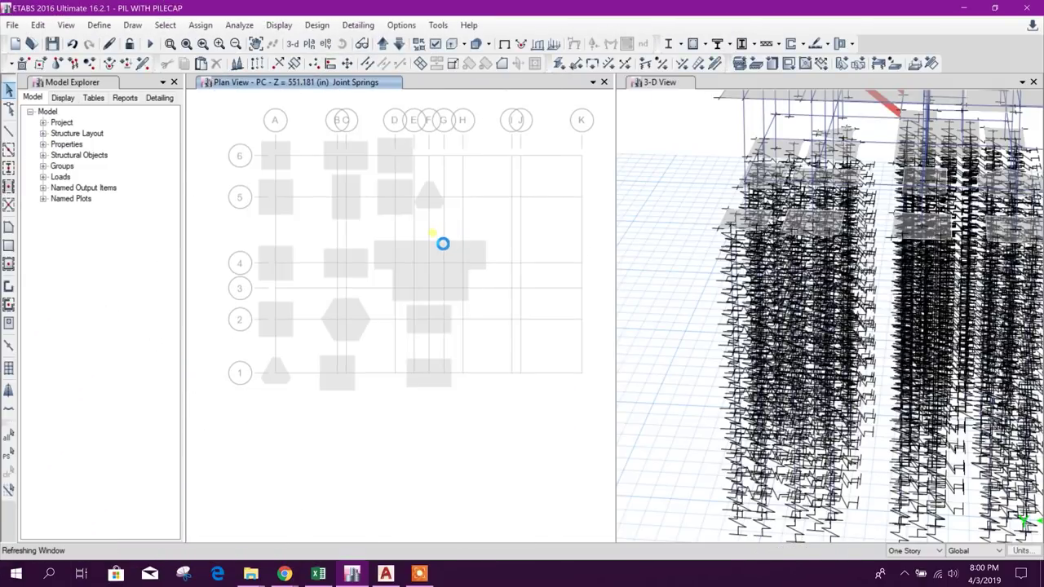
left_click_drag(238, 125, 373, 432)
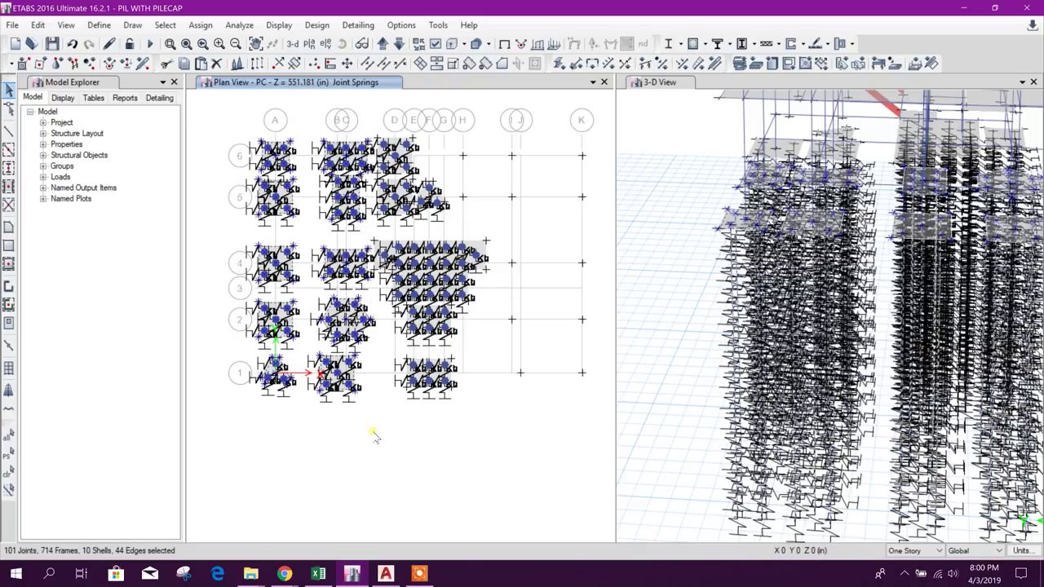
scroll(368, 289, "up", 3)
scroll(384, 281, "down", 2)
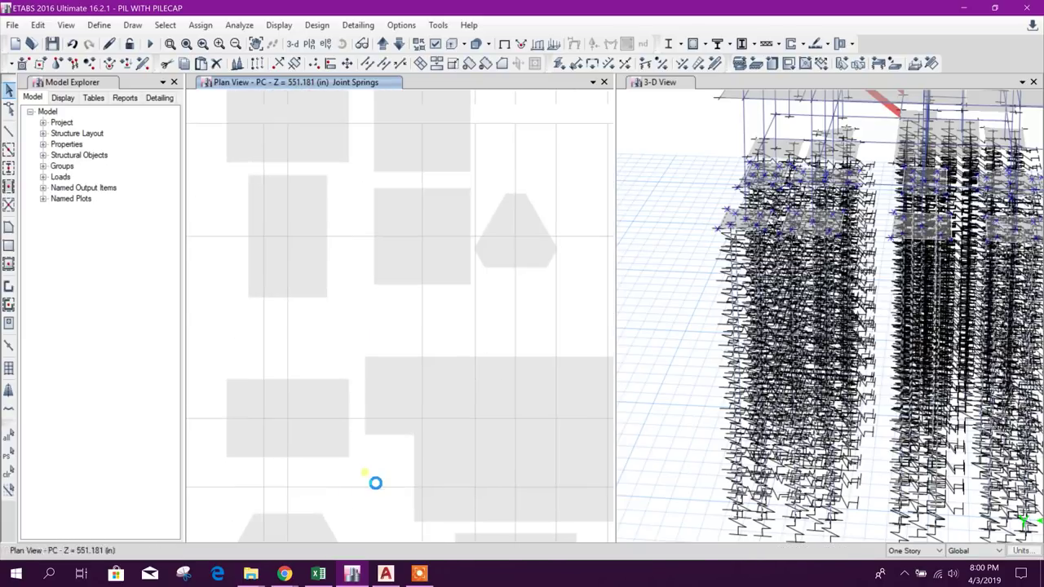
left_click_drag(353, 154, 461, 418)
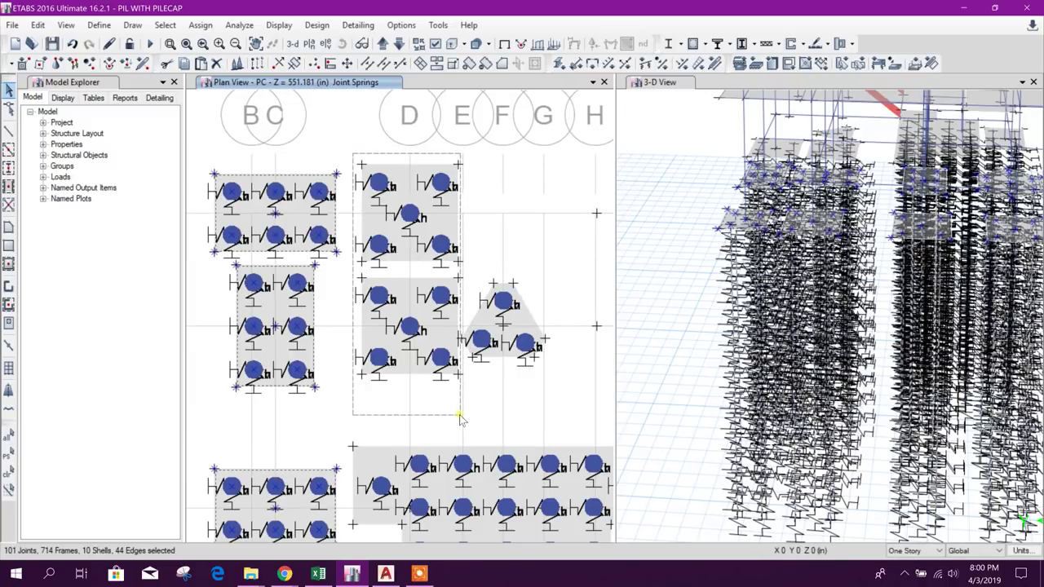
scroll(377, 277, "down", 3)
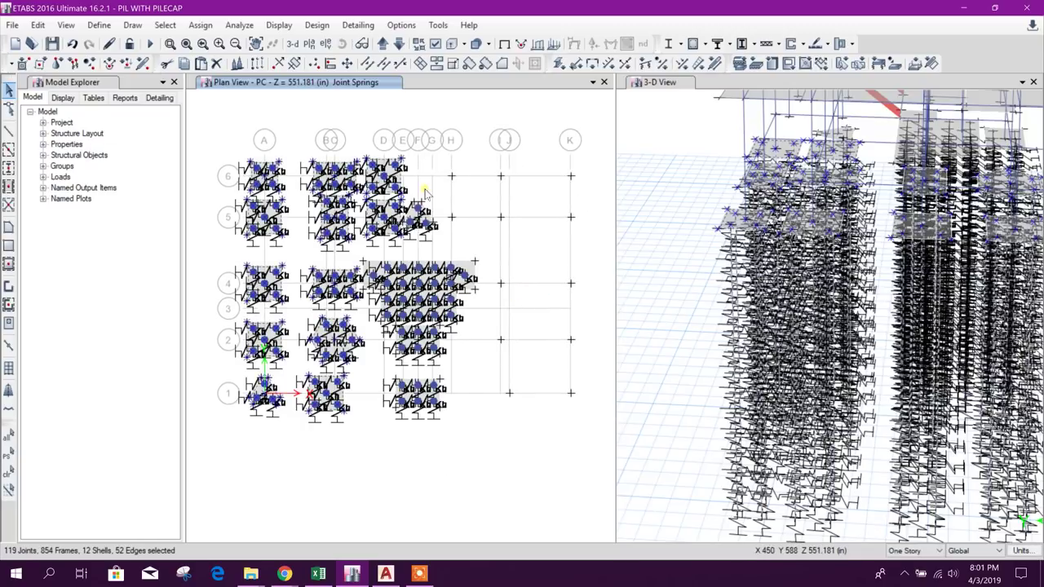
right_click(424, 192)
left_click(479, 209)
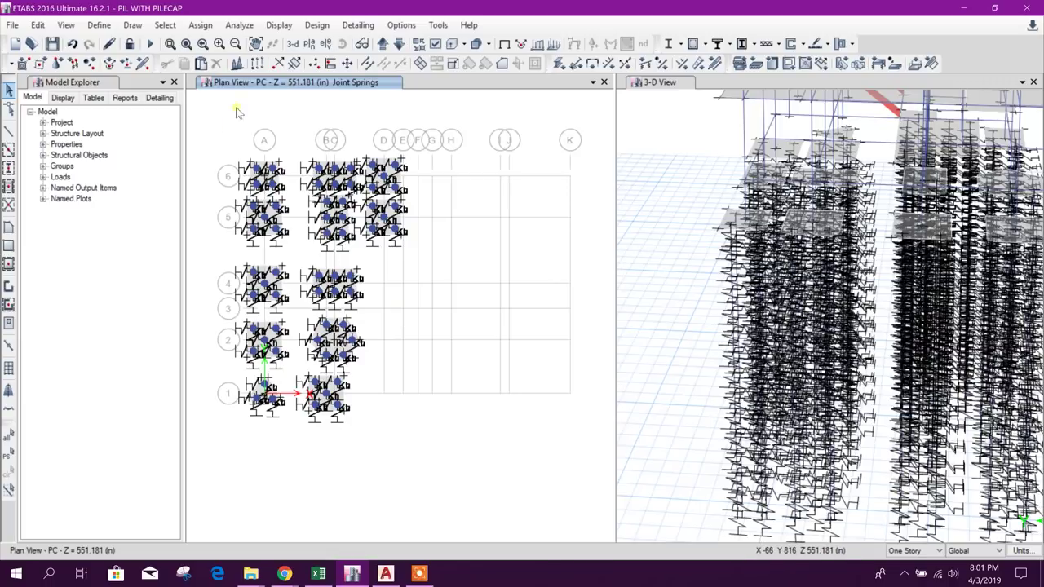
Select all the isolated pile caps, piles and joints in a 3-D view, then display the PC plan again
left_click(289, 44)
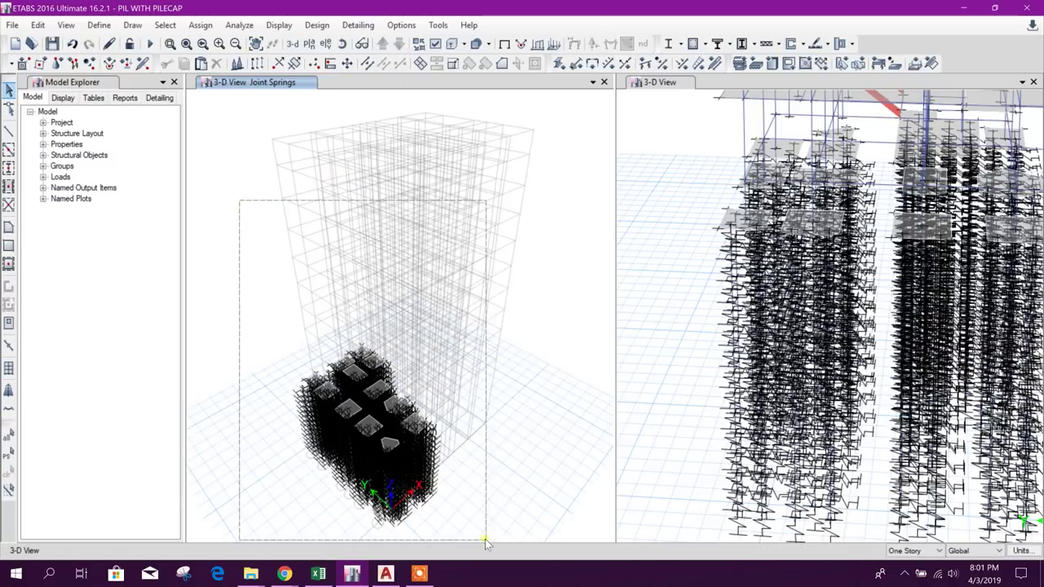
middle_click_drag(408, 367, 396, 286)
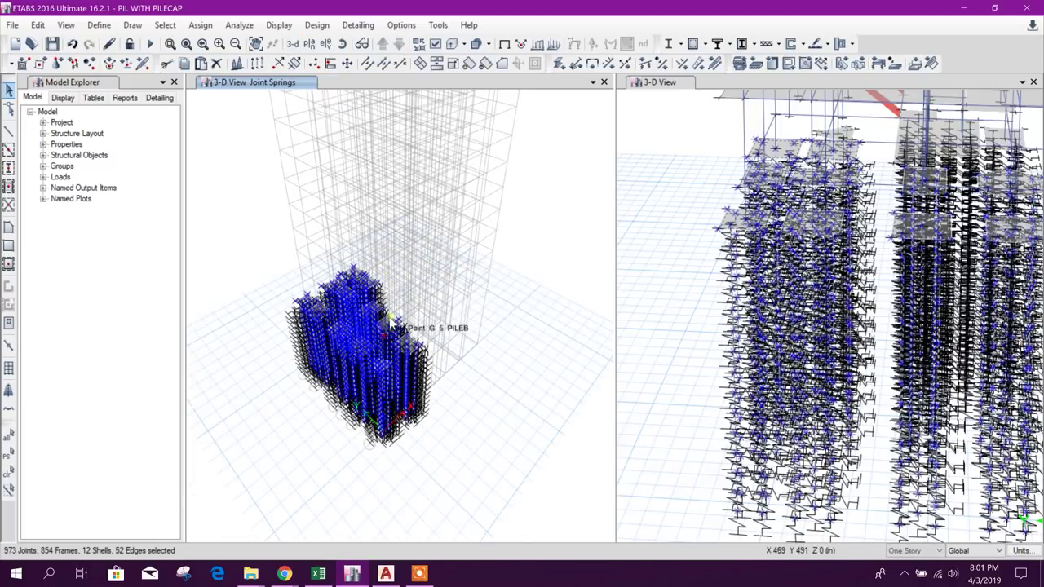
left_click(309, 44)
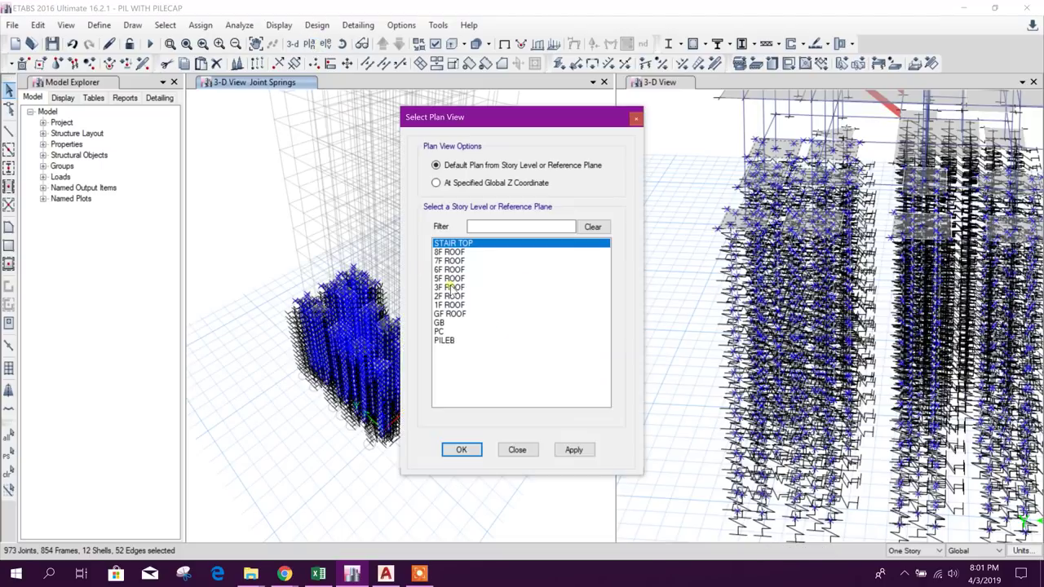
left_click(442, 332)
left_click(560, 450)
left_click(529, 450)
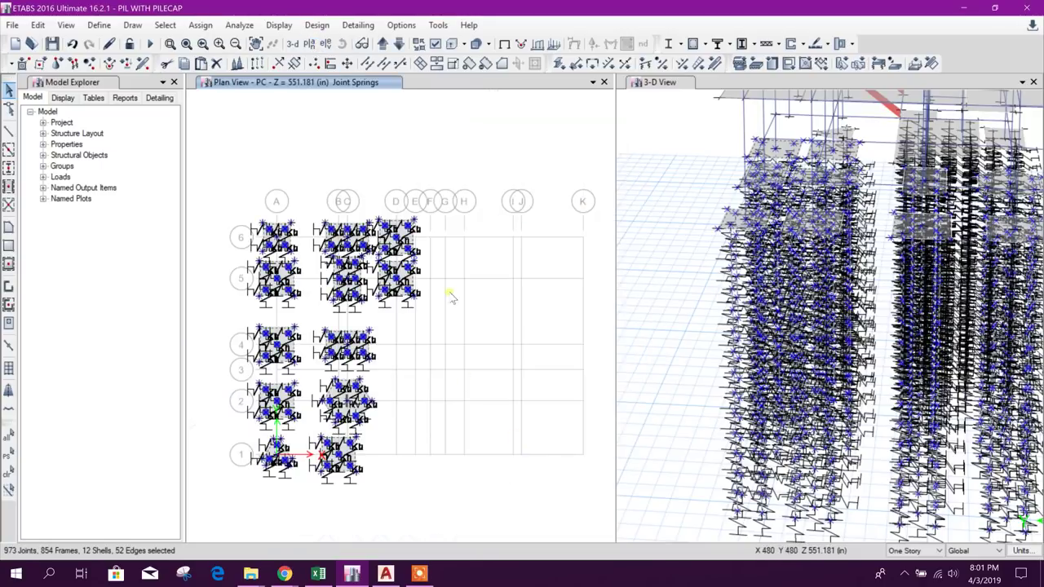
Mirror-replicate the selected pile caps and piles about the grid F line through (428, 606) and (428, 491) in, keeping the originals
scroll(452, 280, "up", 2)
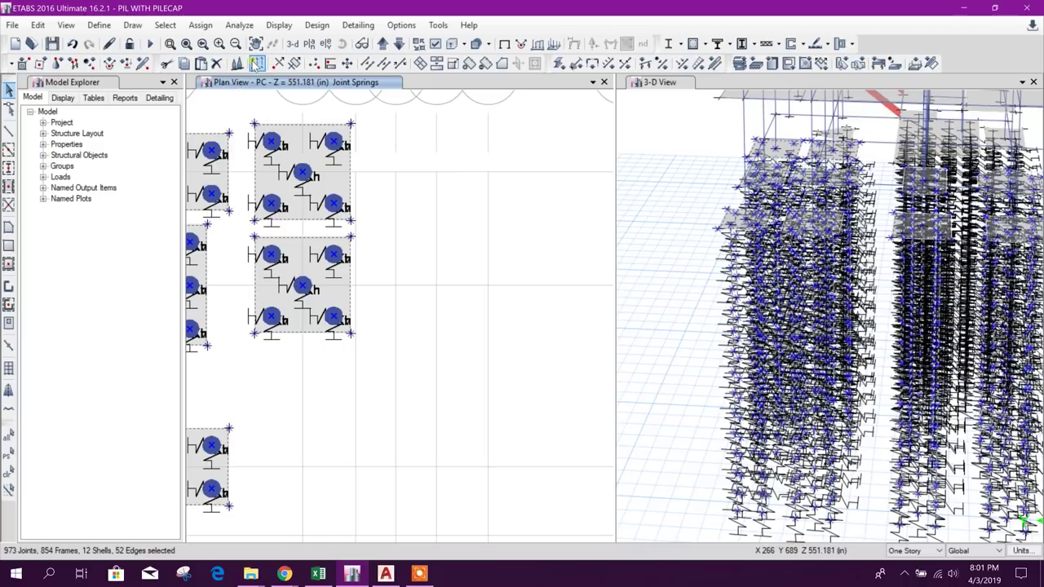
left_click(257, 64)
left_click(803, 142)
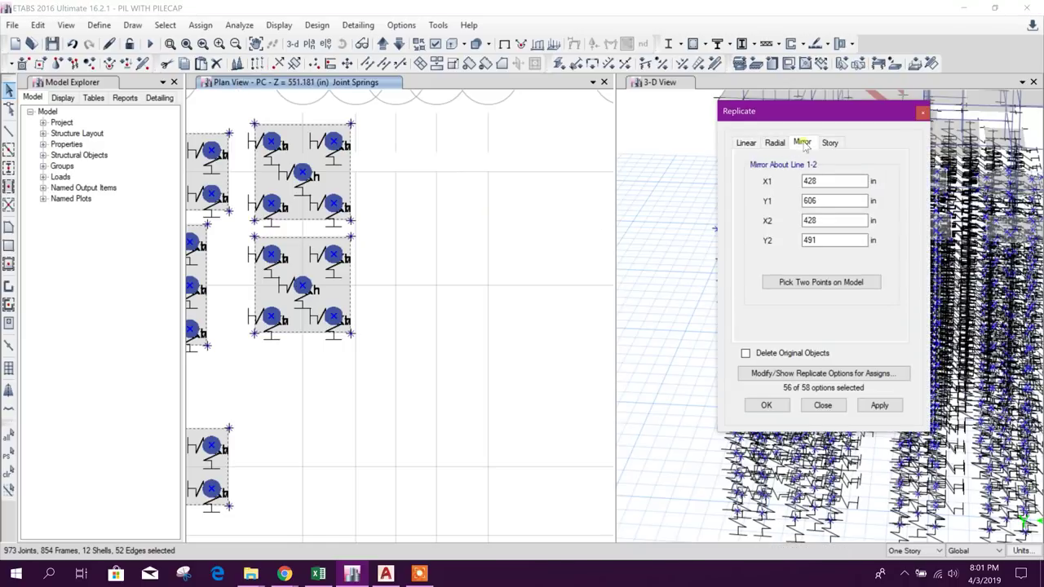
left_click(820, 282)
left_click(397, 173)
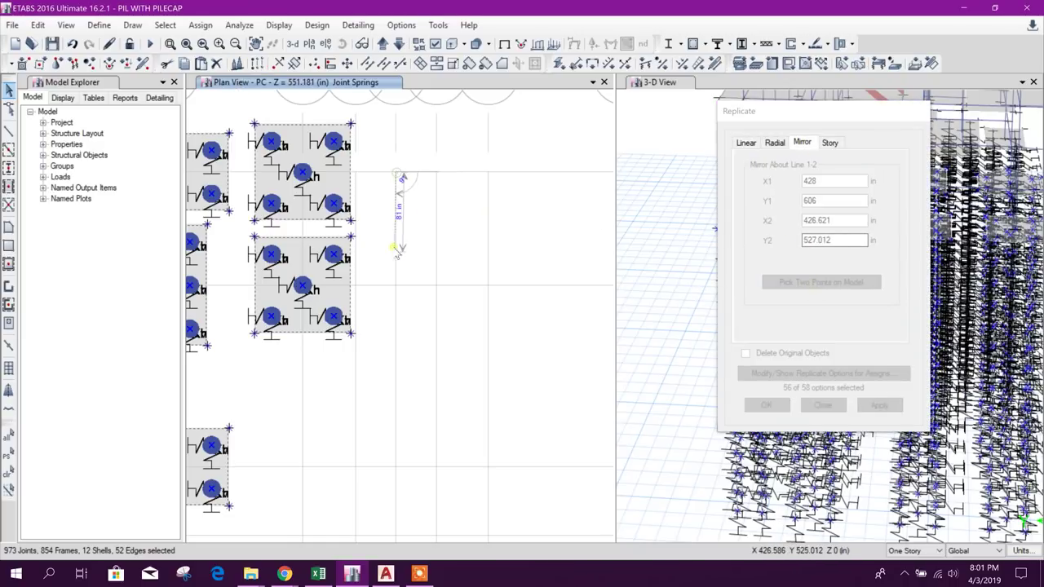
left_click(399, 286)
left_click(870, 406)
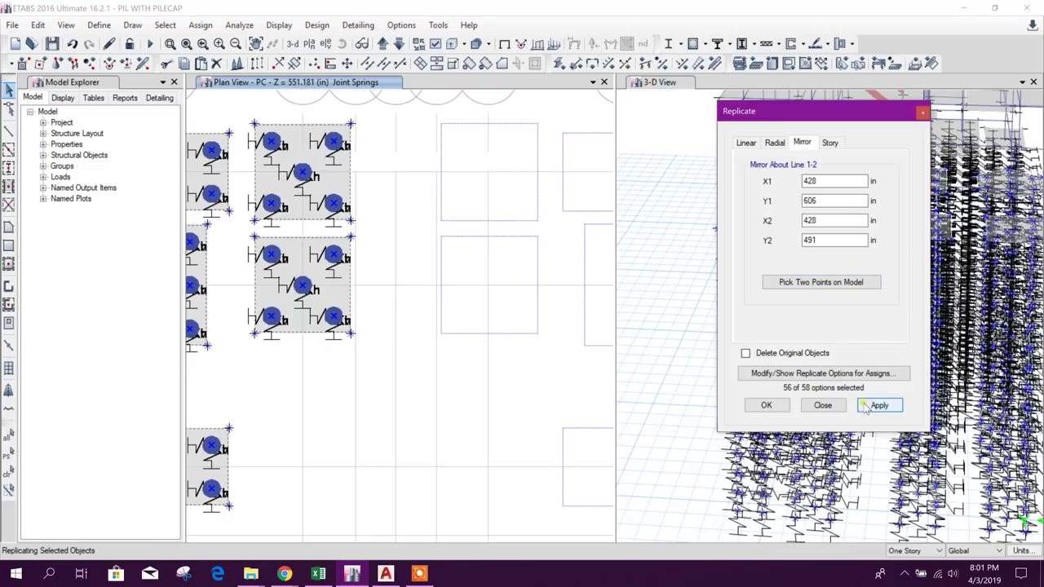
key("Escape")
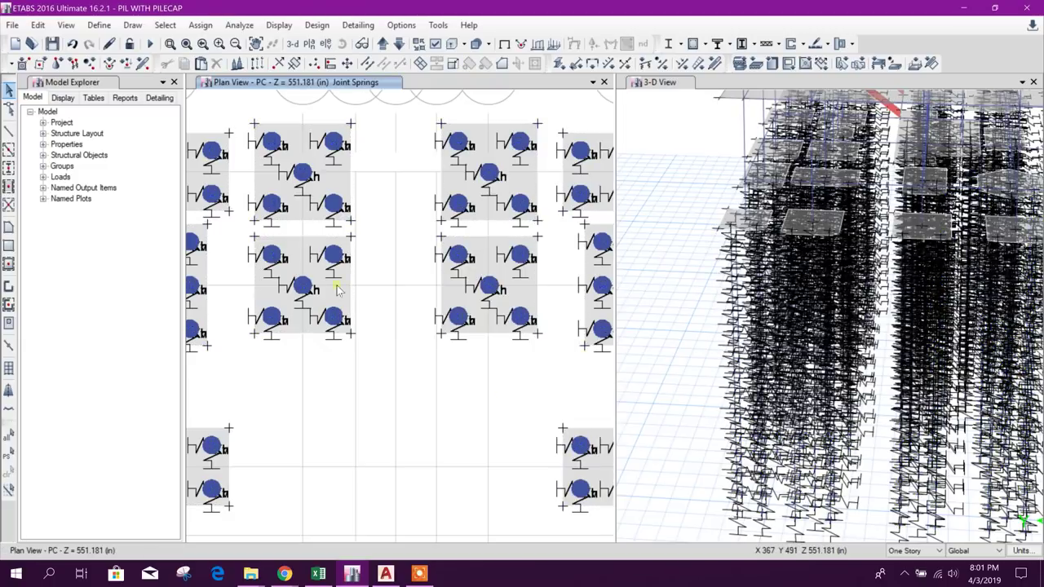
Show all objects again in the PC plan view
scroll(348, 303, "down", 3)
right_click(389, 141)
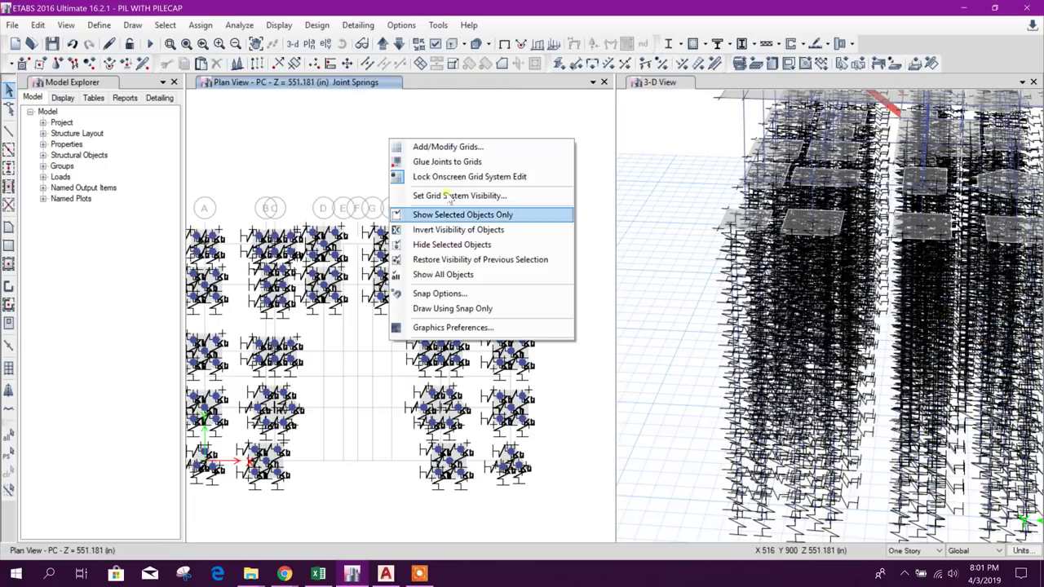
left_click(447, 280)
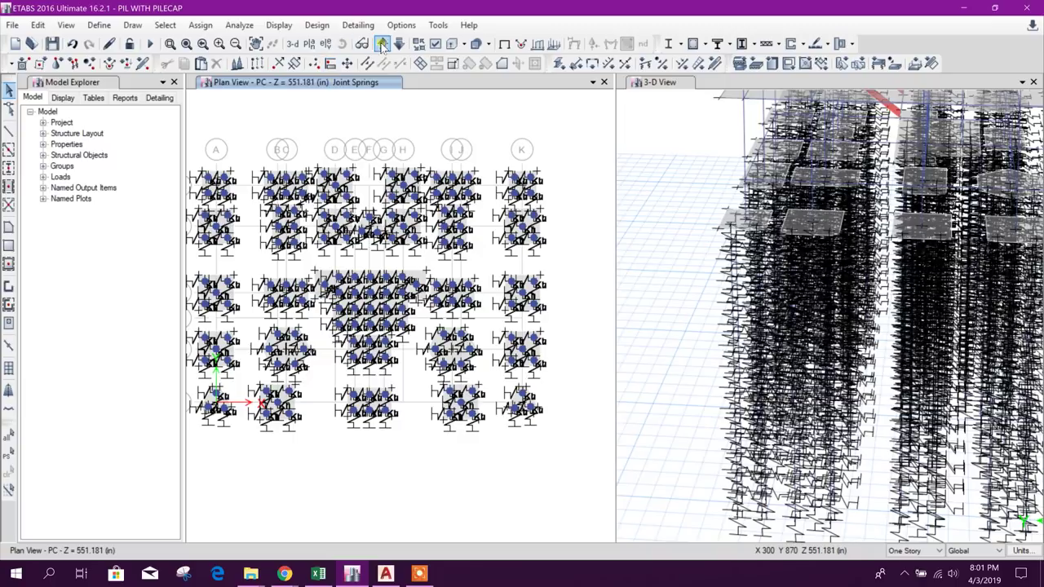
Hide the joint restraints and springs in both the PC plan and the 3-D view
left_click(434, 45)
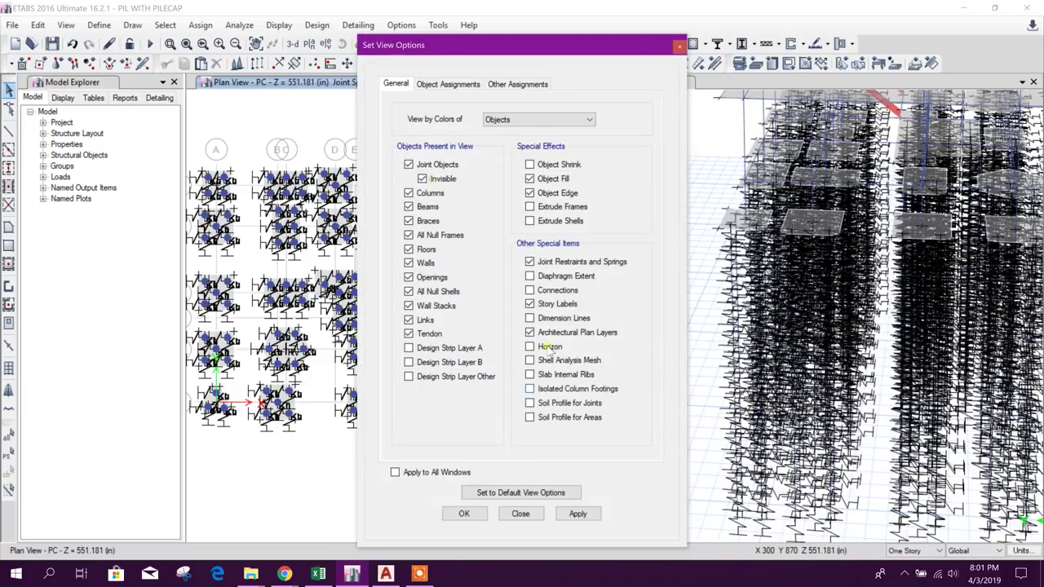
left_click(571, 518)
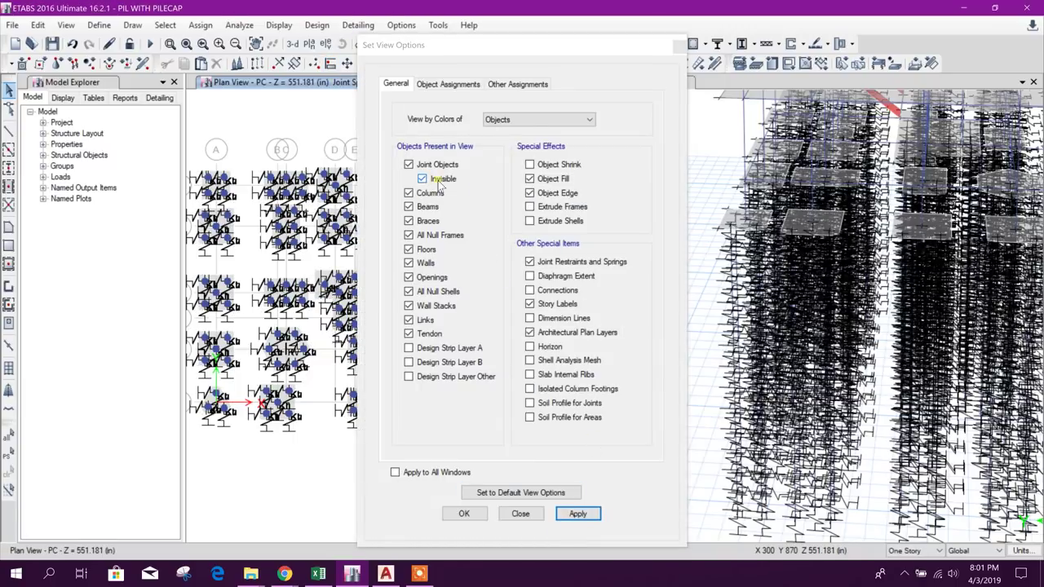
left_click(710, 166)
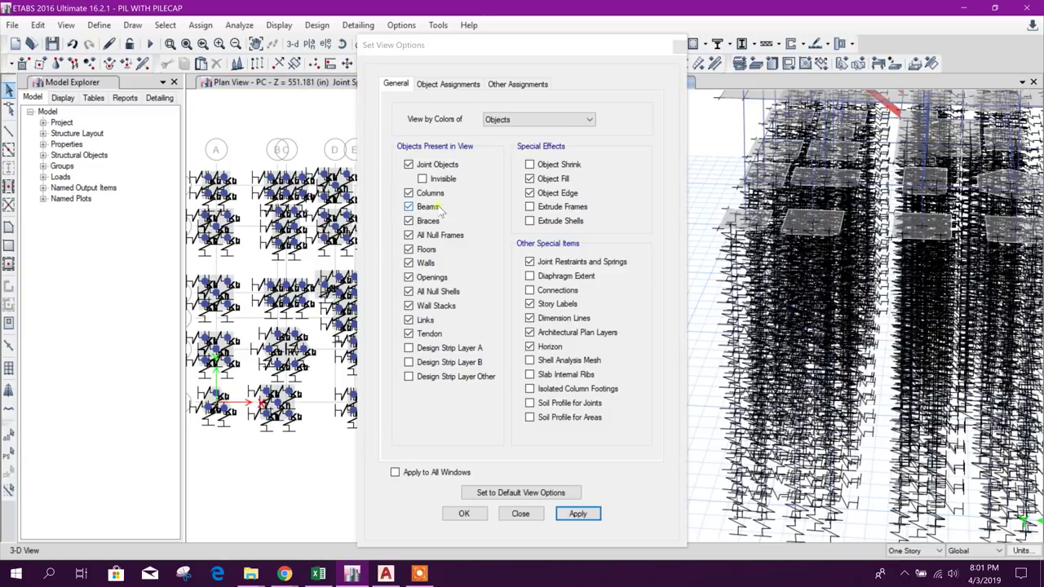
left_click(578, 513)
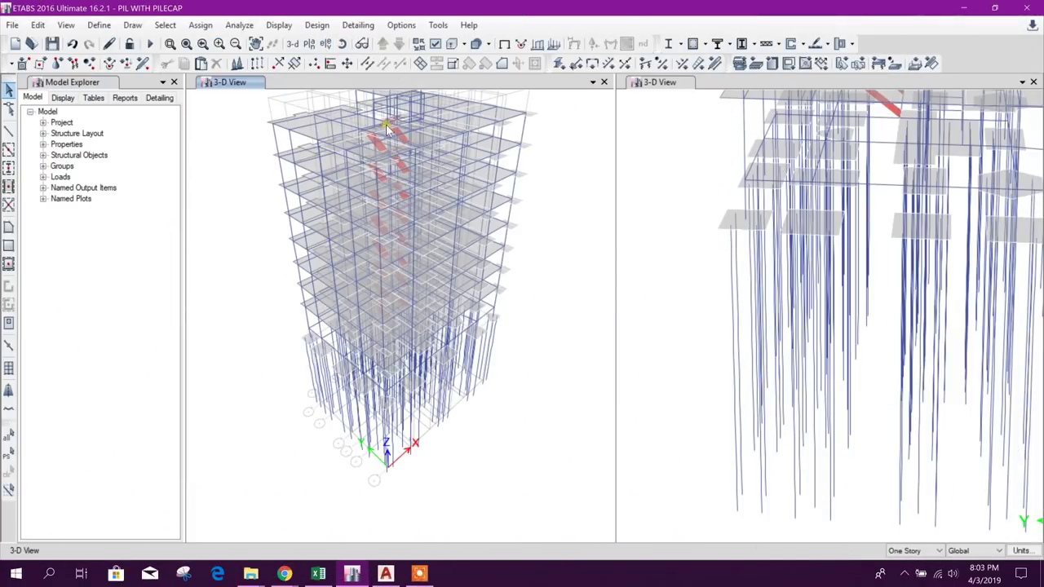
Show the whole building extruded in 3-D and color its objects by Section Properties
left_click(344, 45)
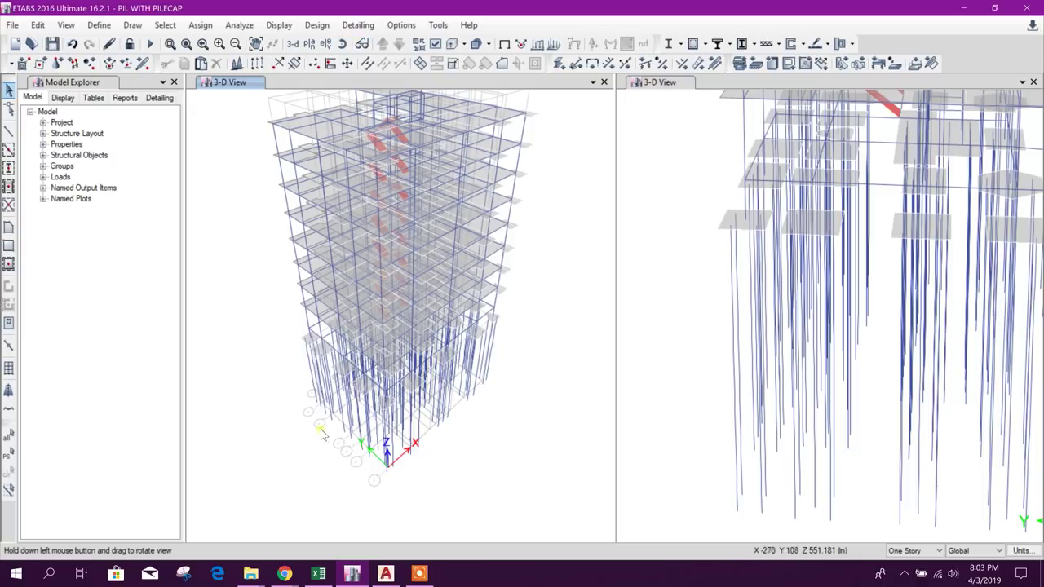
left_click(450, 44)
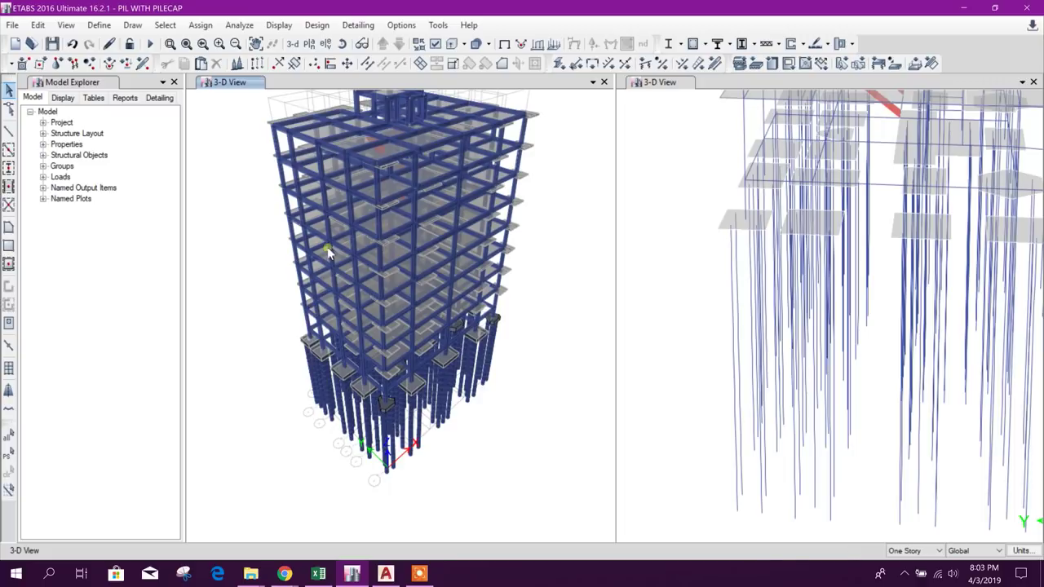
left_click(435, 45)
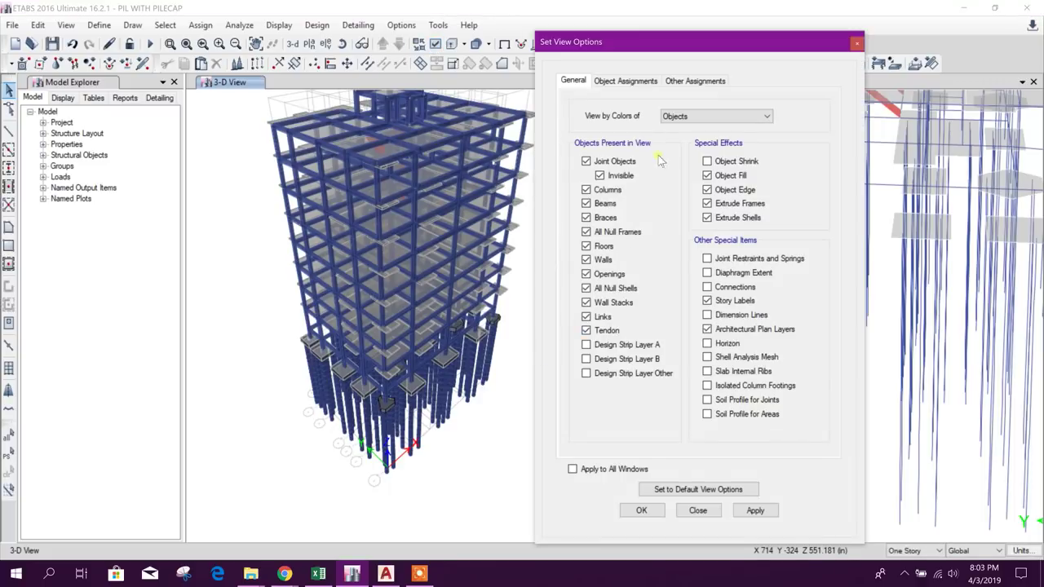
left_click(709, 116)
left_click(690, 139)
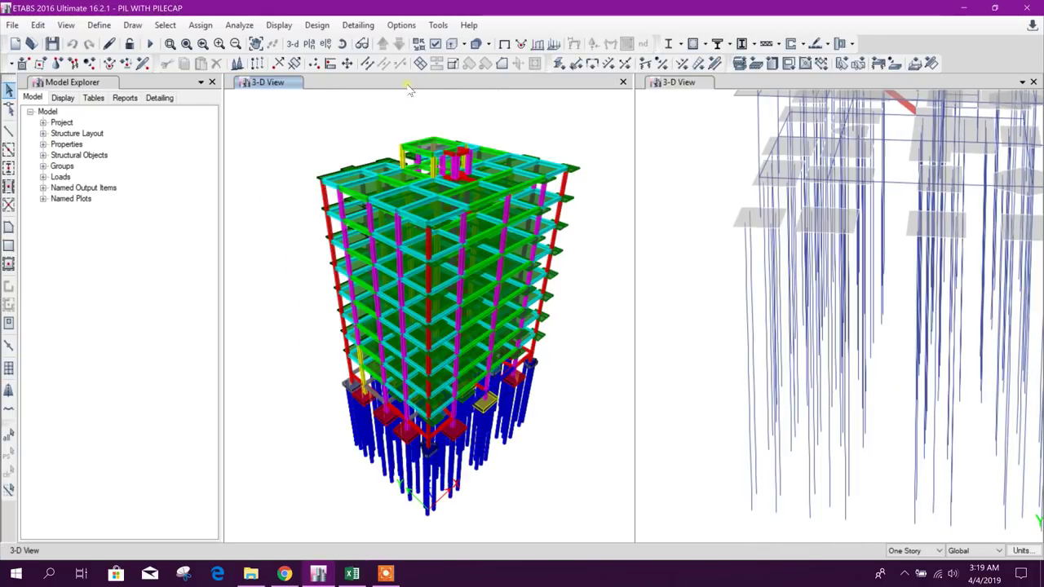
Turn off the extruded display and color the 3-D building view by Objects again
left_click(452, 44)
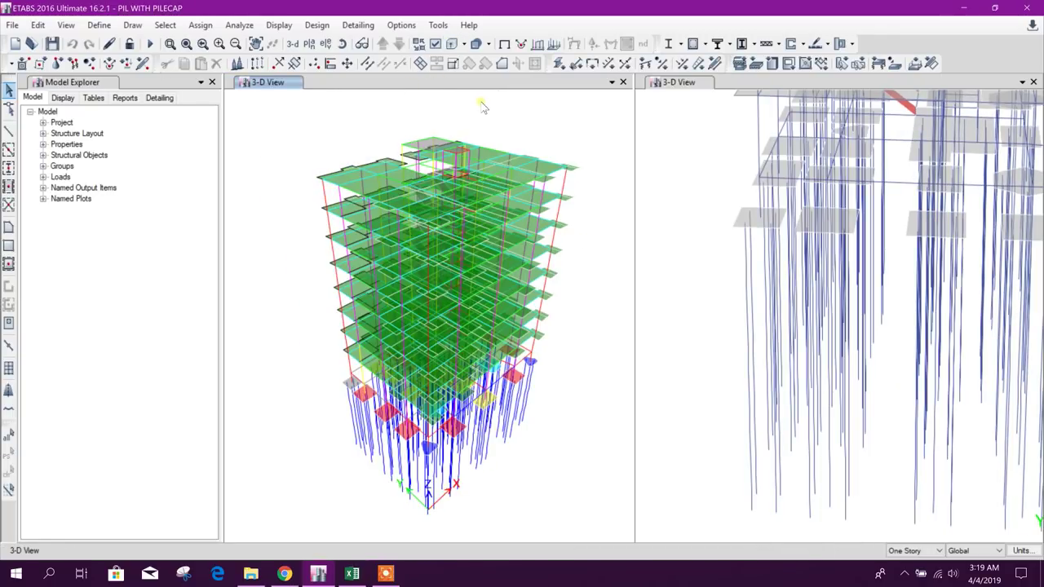
left_click(436, 43)
left_click(507, 120)
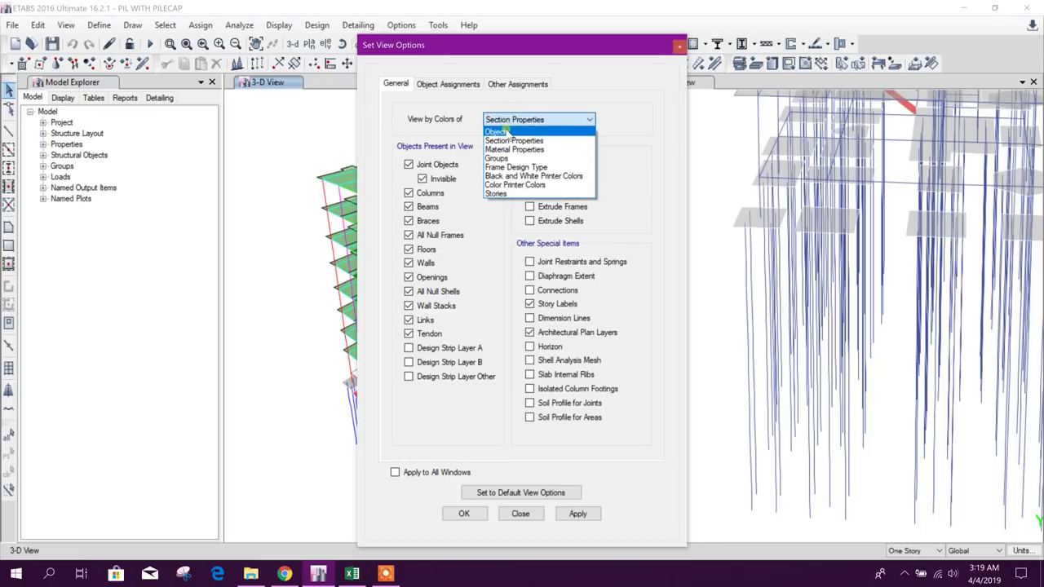
left_click(506, 128)
left_click(575, 514)
left_click(534, 514)
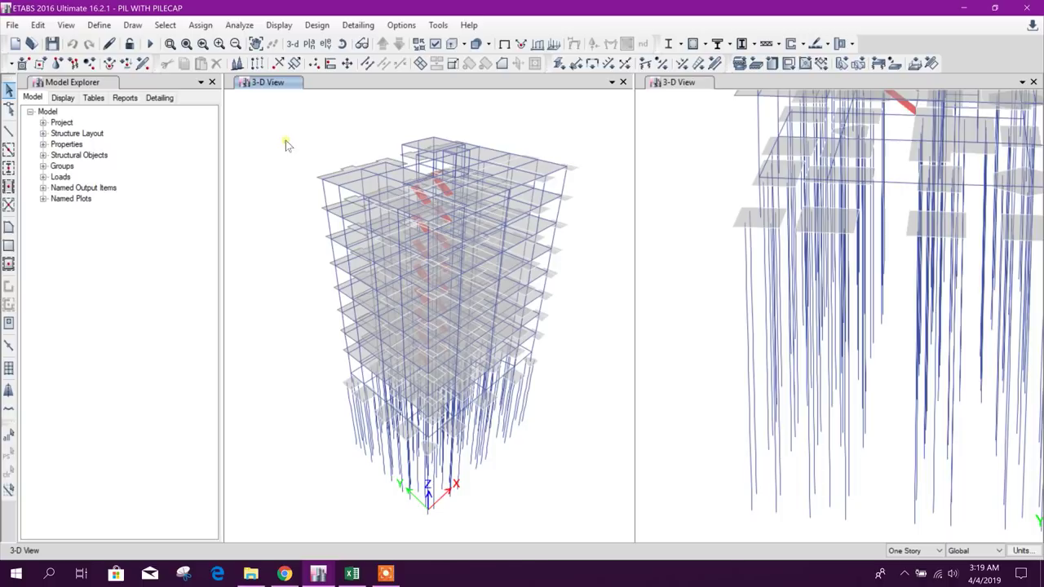
Replace the building's 3-D display with the plan view of story level PC
left_click(309, 44)
left_click(449, 331)
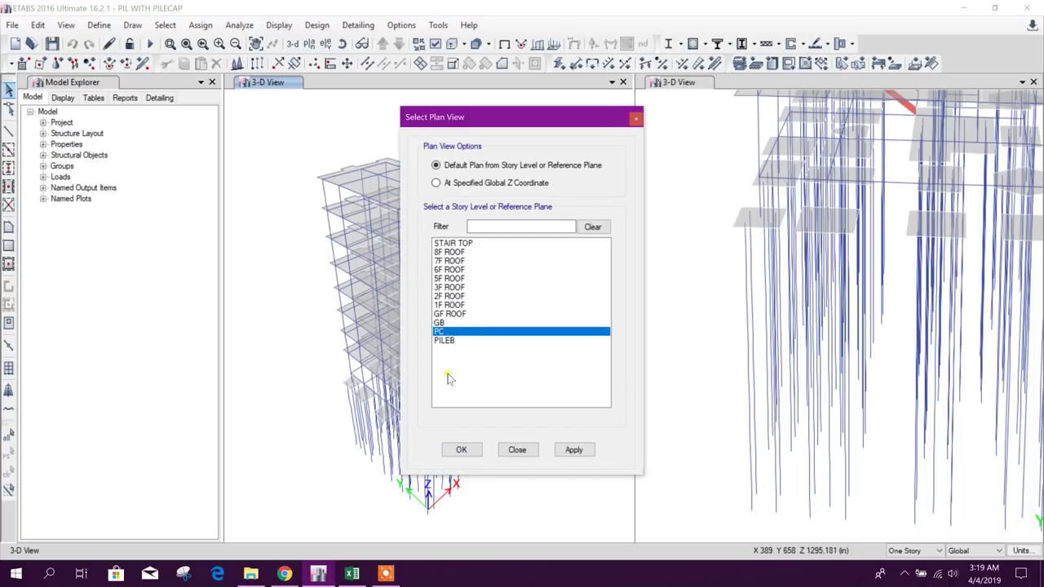
left_click(576, 451)
left_click(518, 449)
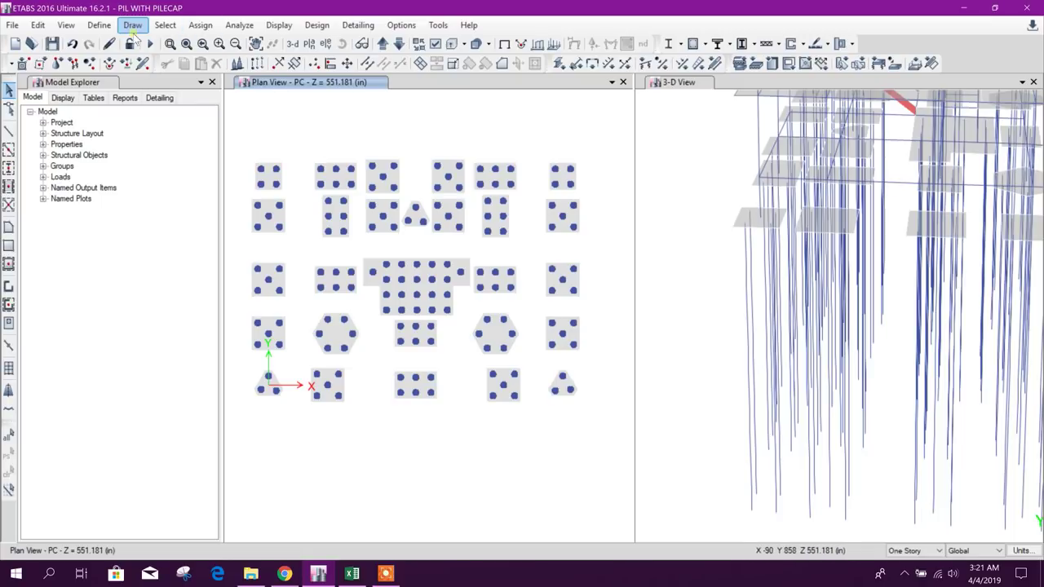
Select all floor objects in the model by object type
left_click(165, 25)
mouse_move(214, 43)
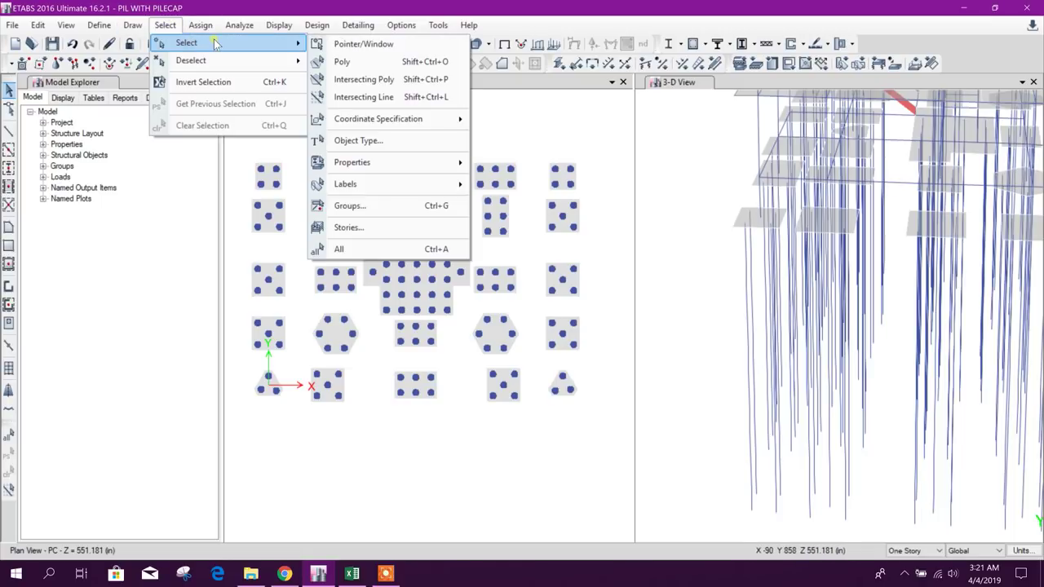
left_click(355, 140)
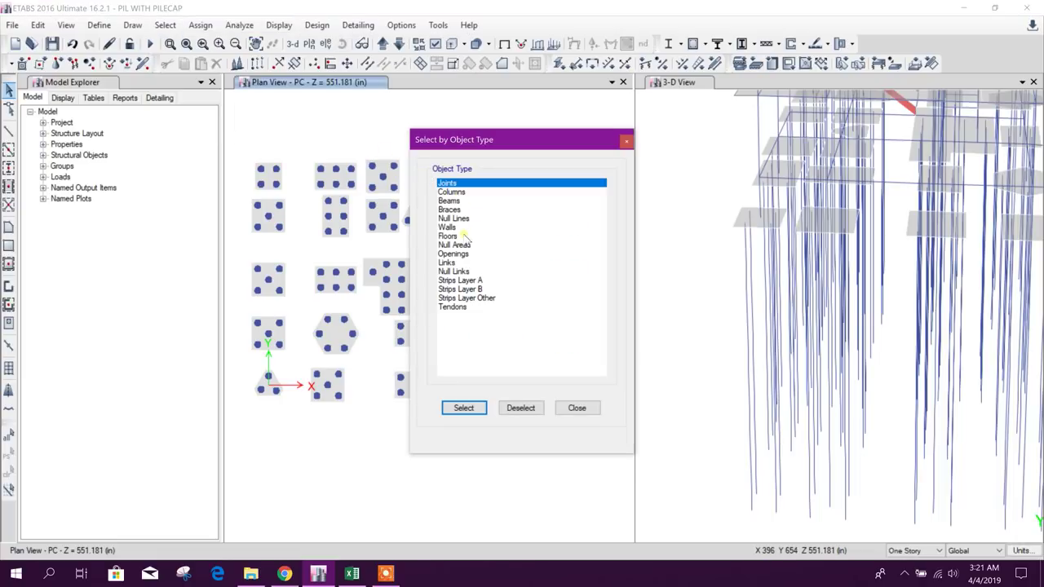
left_click(448, 236)
left_click(463, 410)
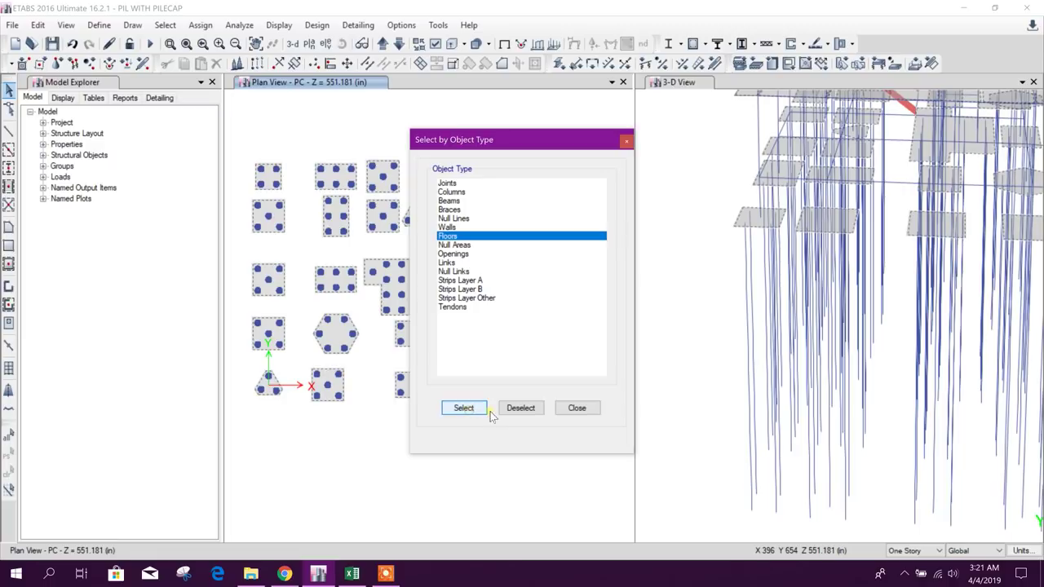
left_click(577, 408)
Assign auto cookie cut floor meshing to the selected shells, with further meshing to a maximum element size of 12 in
left_click(200, 25)
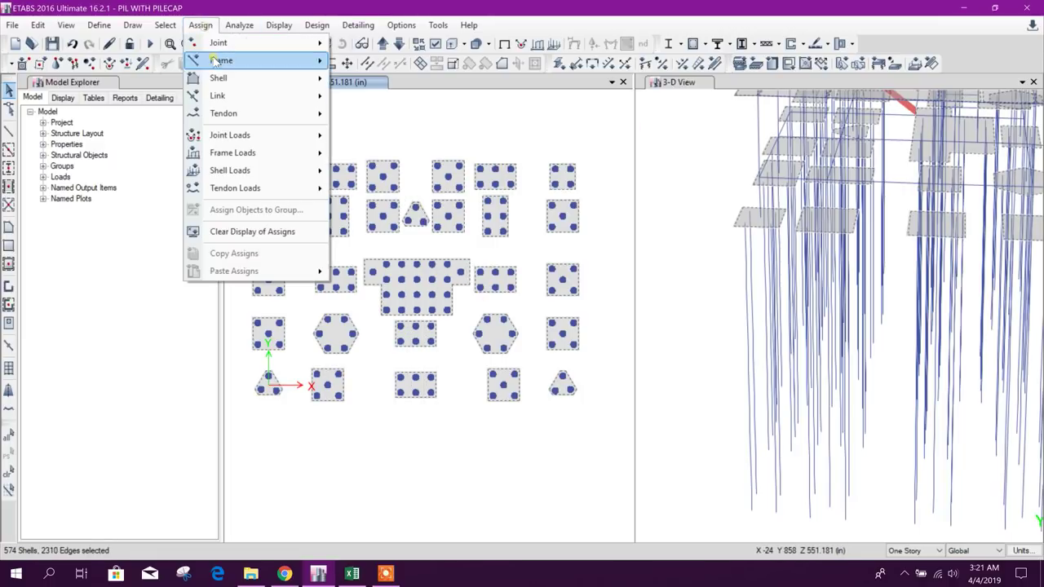
mouse_move(261, 78)
left_click(400, 392)
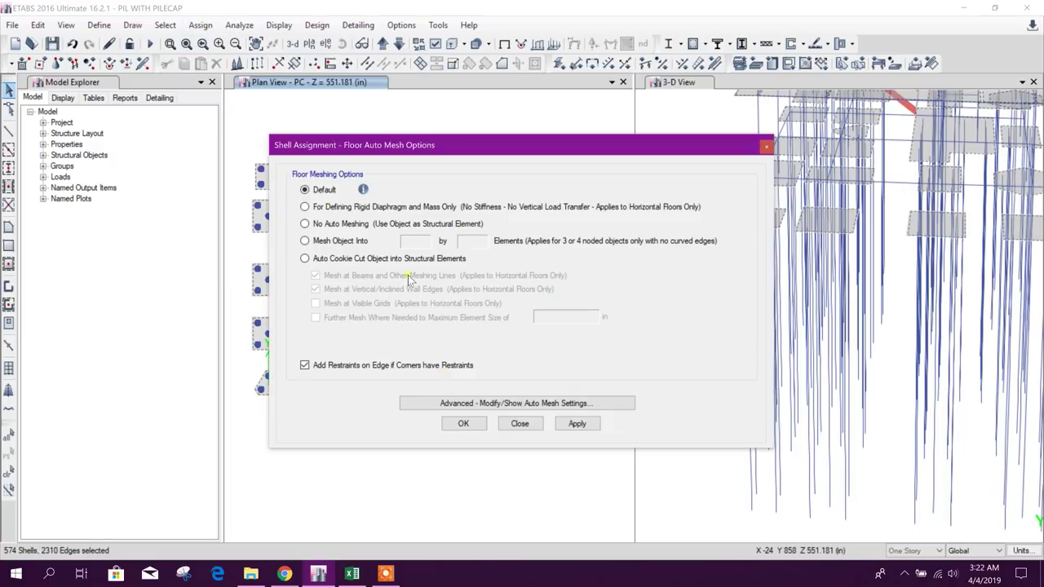
left_click(305, 258)
left_click(343, 317)
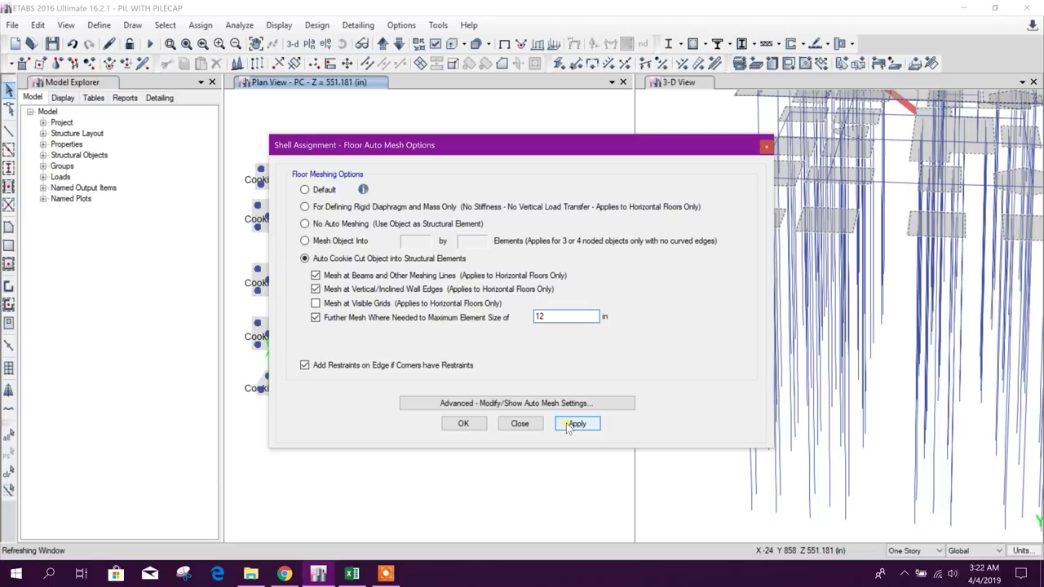
left_click(522, 426)
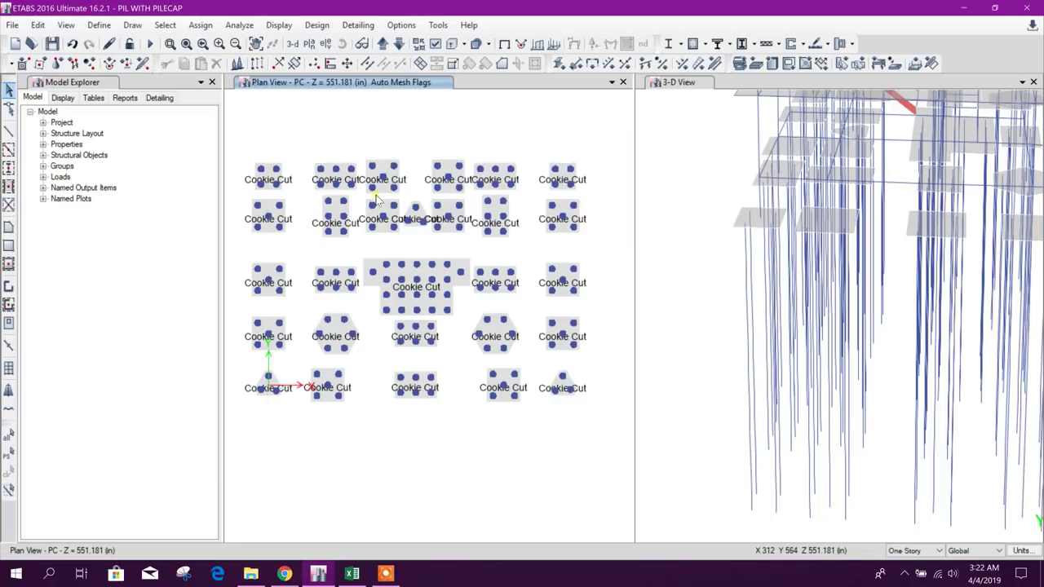
Clear the auto mesh flags from the PC plan and run the analysis
left_click(528, 46)
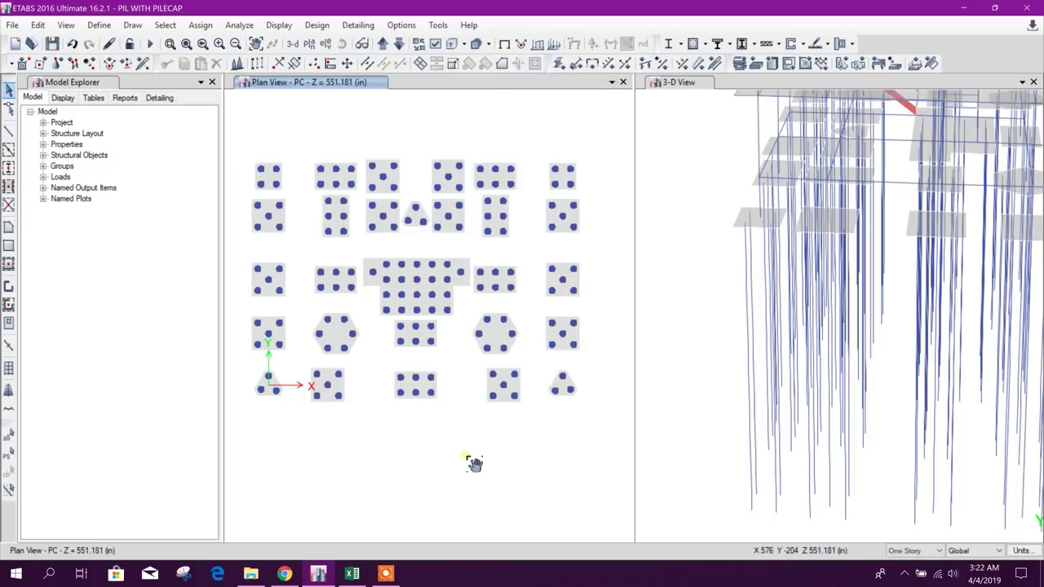
middle_click_drag(474, 462, 475, 472)
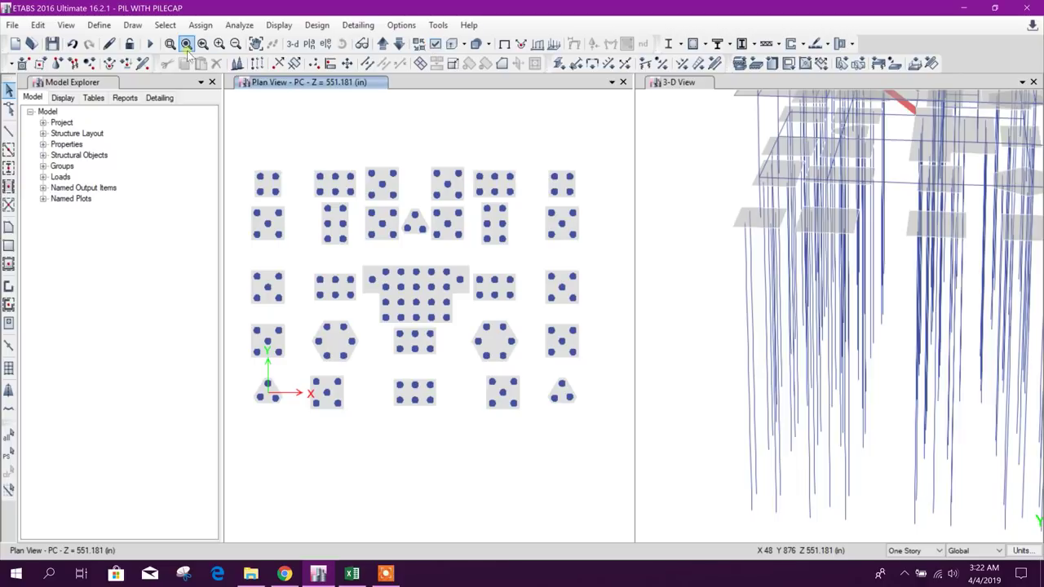
left_click(149, 47)
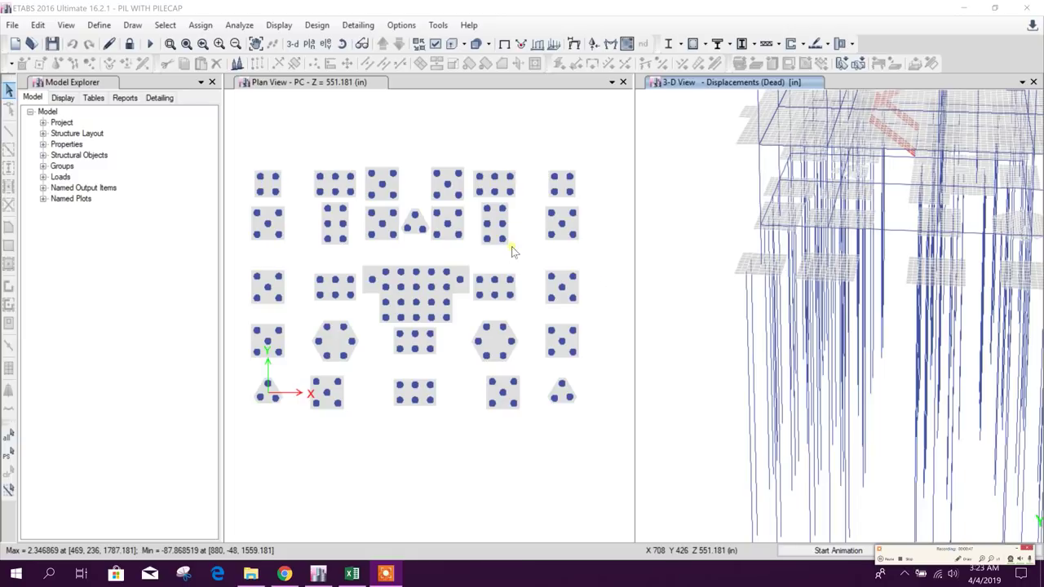
Display the resultant F11 shell force contours on the PC plan for the REACTION combination
left_click(349, 119)
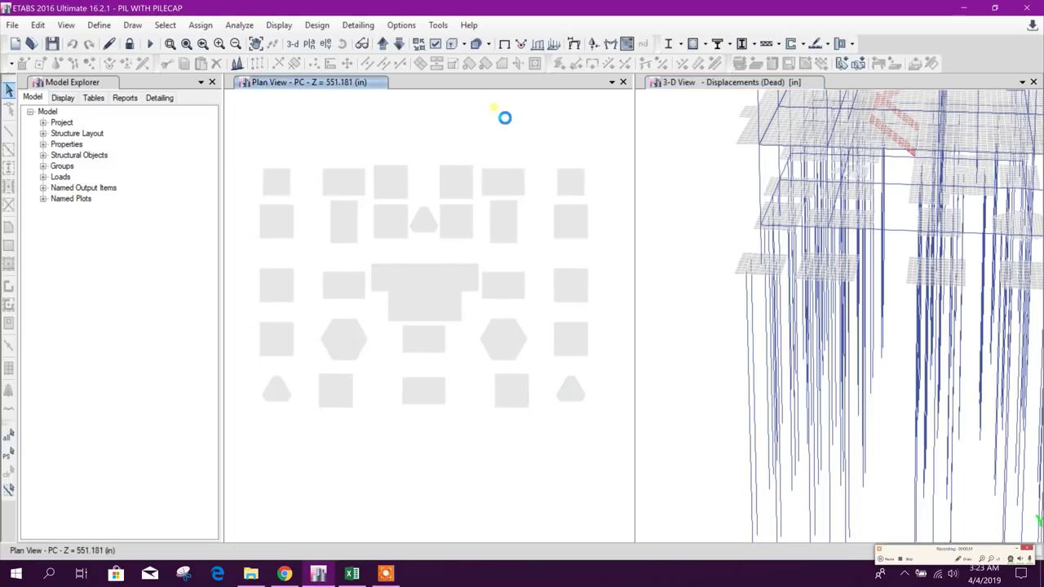
left_click(626, 43)
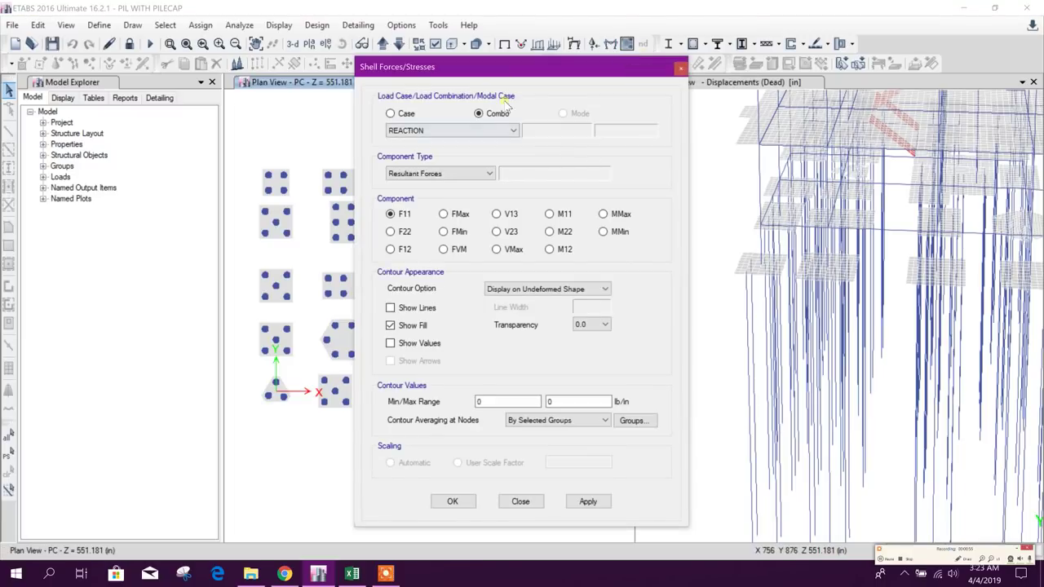
left_click_drag(508, 73, 648, 60)
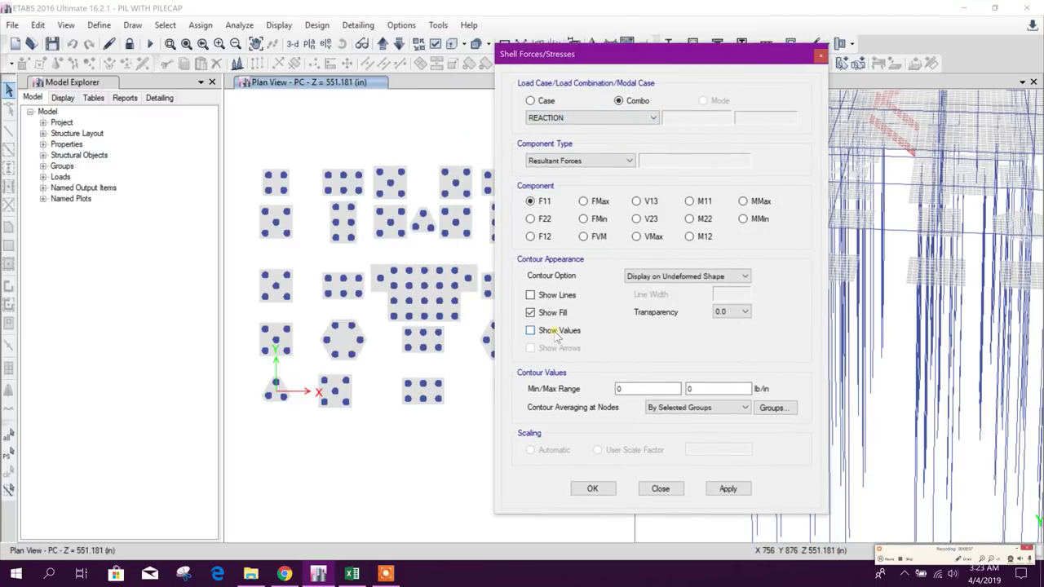
left_click_drag(641, 62, 702, 59)
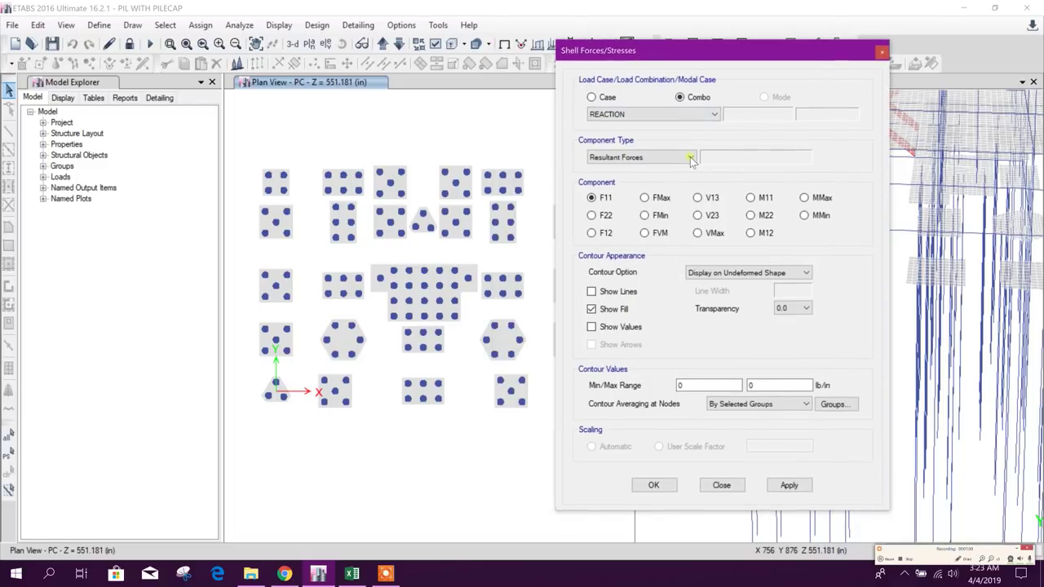
left_click(786, 486)
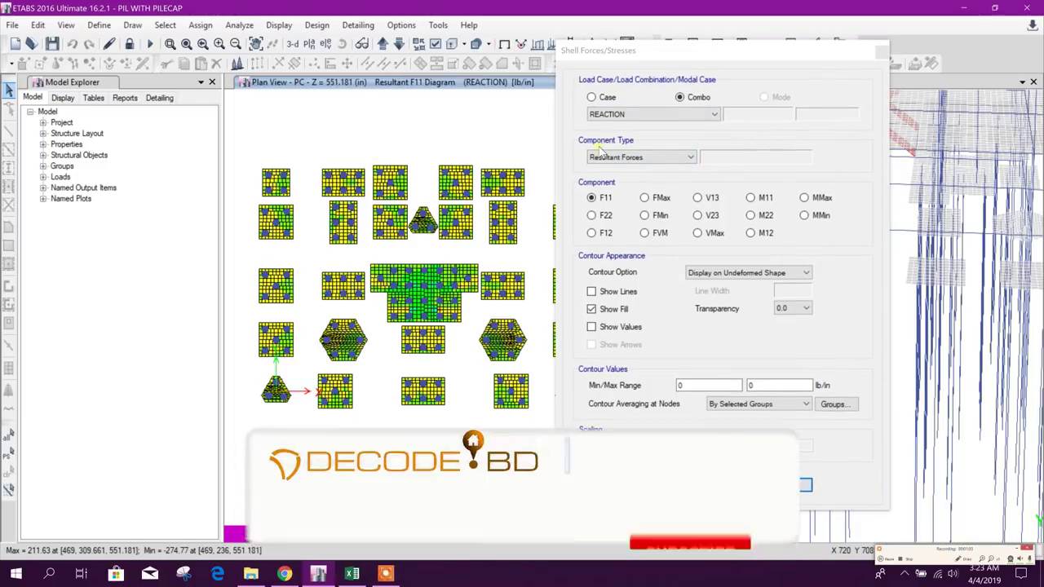
Display the pile caps' resultant F11 contours for load combination DCon2
left_click(673, 114)
scroll(681, 140, "up", 7)
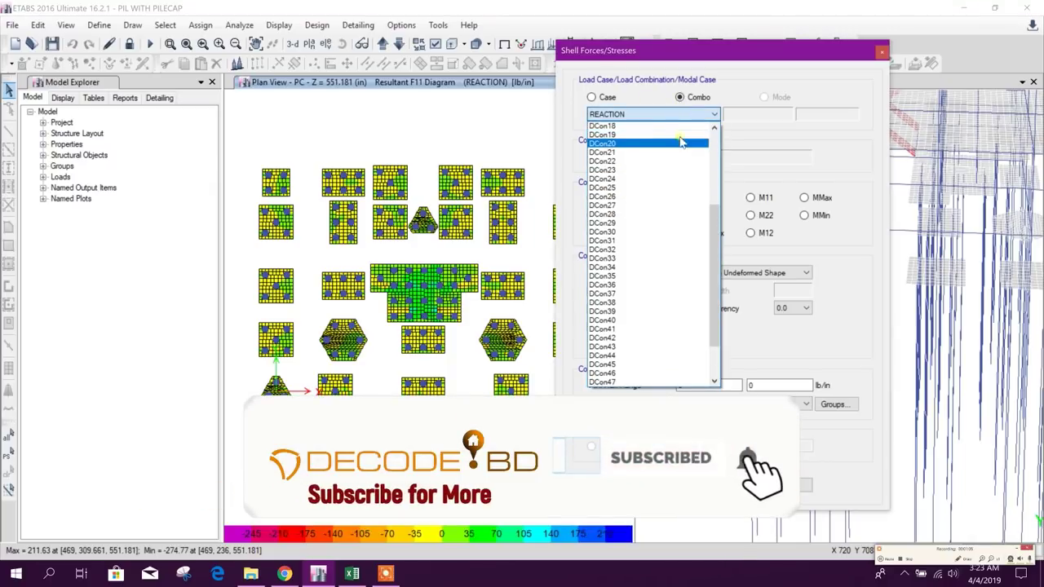
left_click(640, 136)
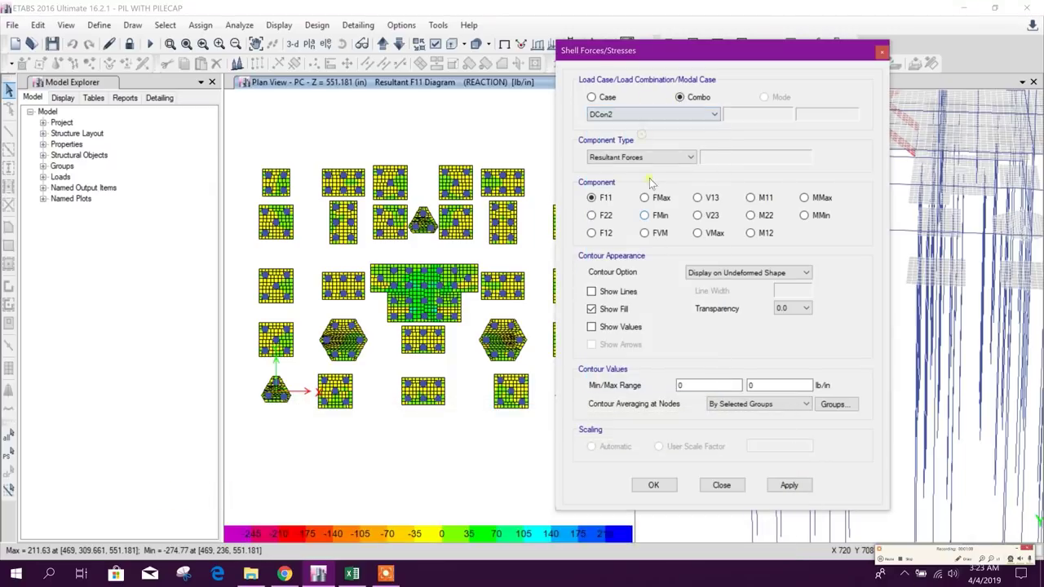
left_click(790, 486)
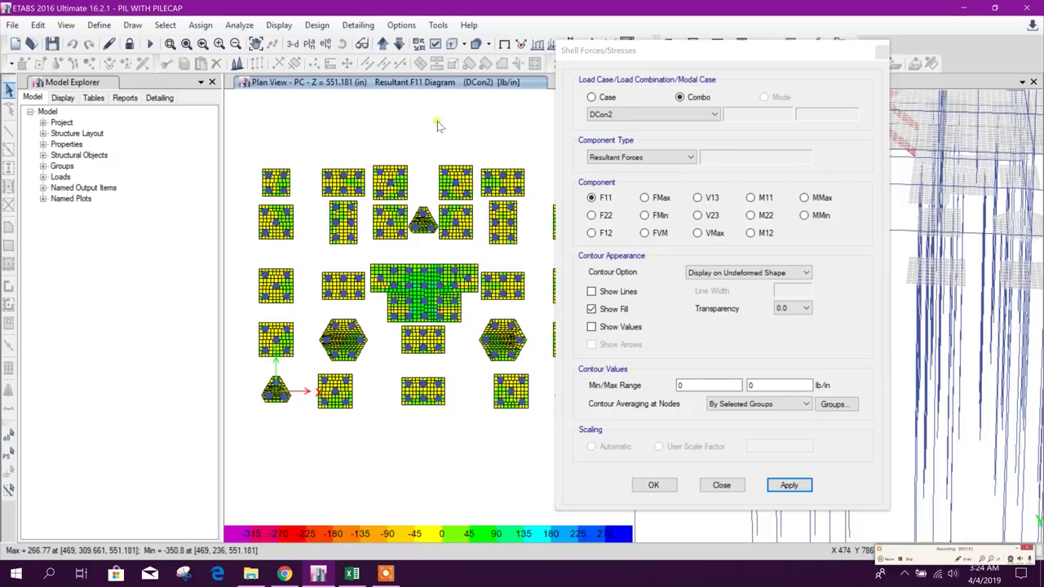
Display the pile caps' resultant F22 contours and F12 contours for DCon2, one after the other
left_click(603, 216)
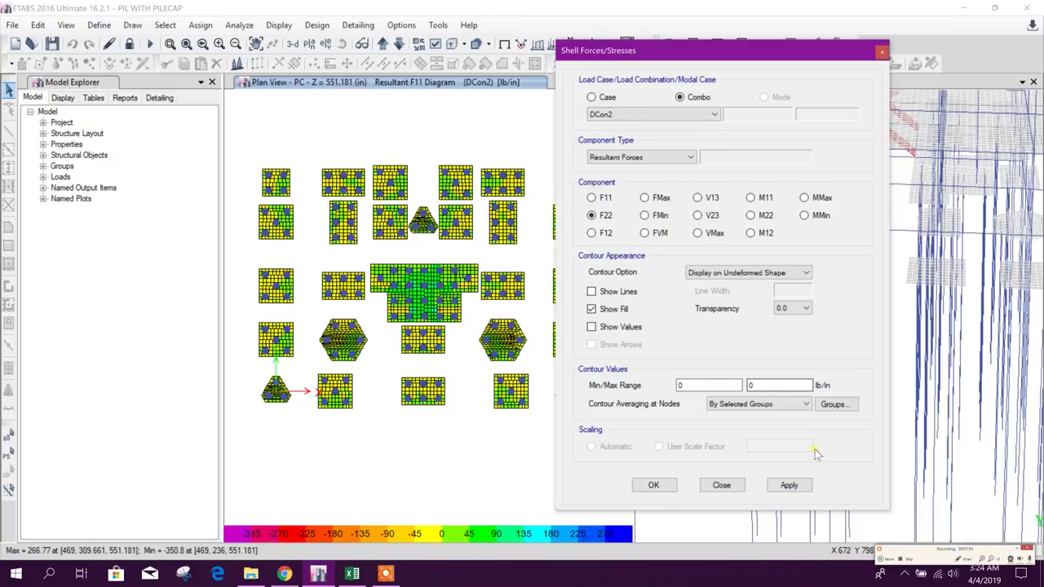
left_click(785, 486)
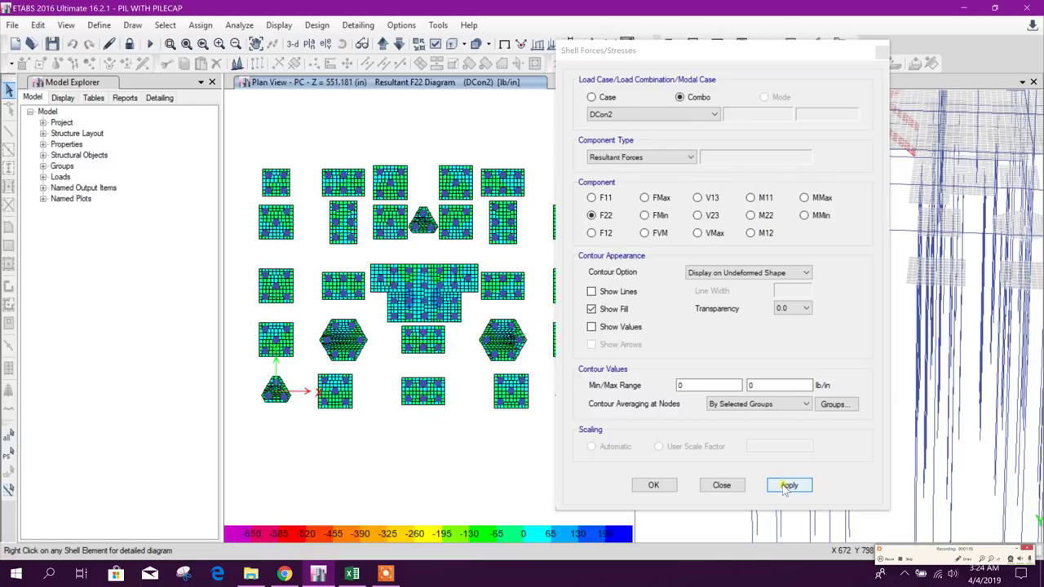
left_click(607, 234)
left_click(785, 485)
Display the pile caps' resultant M11, M22 and M12 moment contours for DCon2, one after the other
left_click(751, 197)
left_click(795, 485)
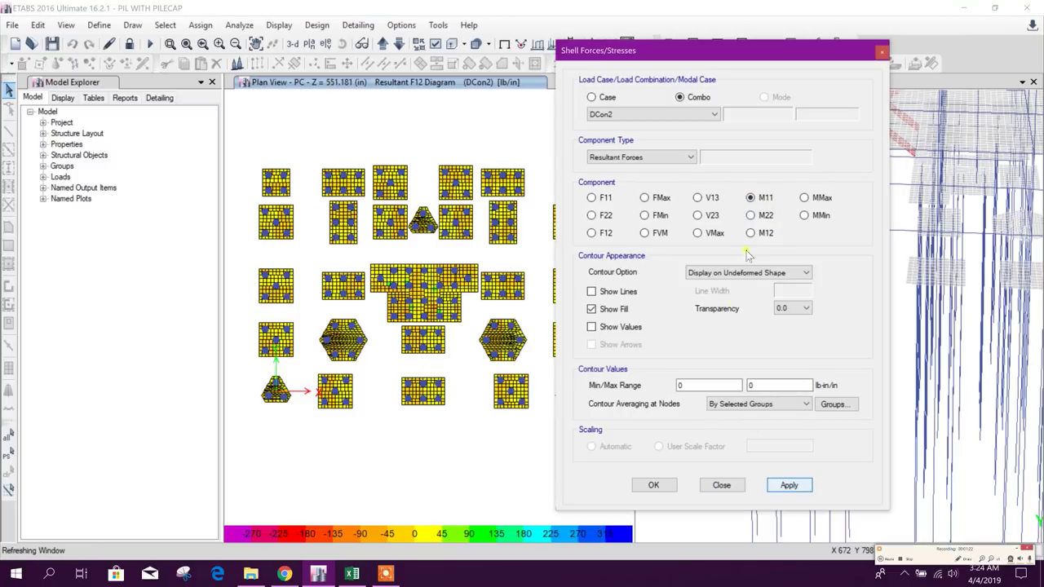
left_click(751, 215)
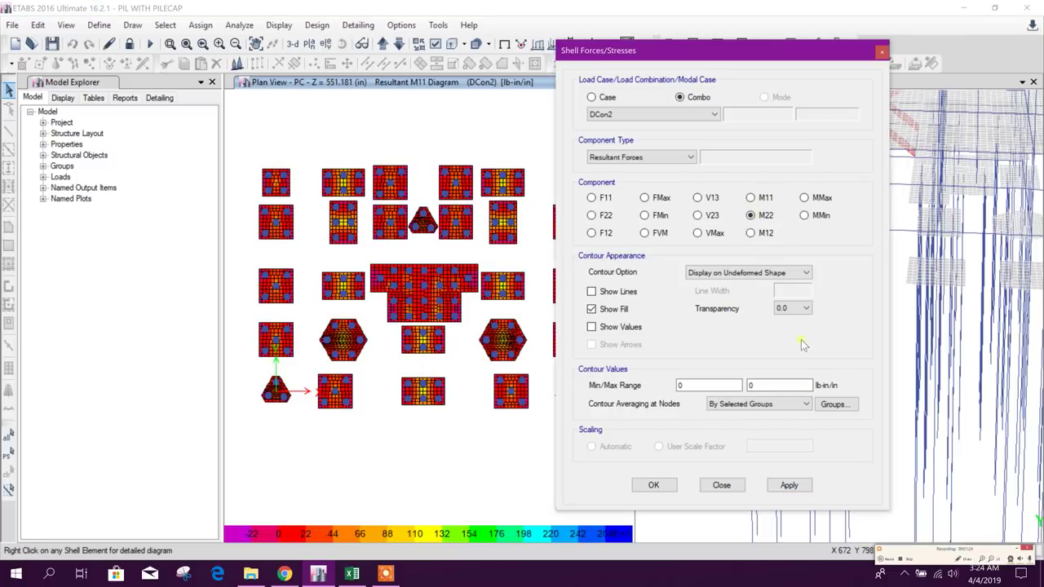
left_click(788, 485)
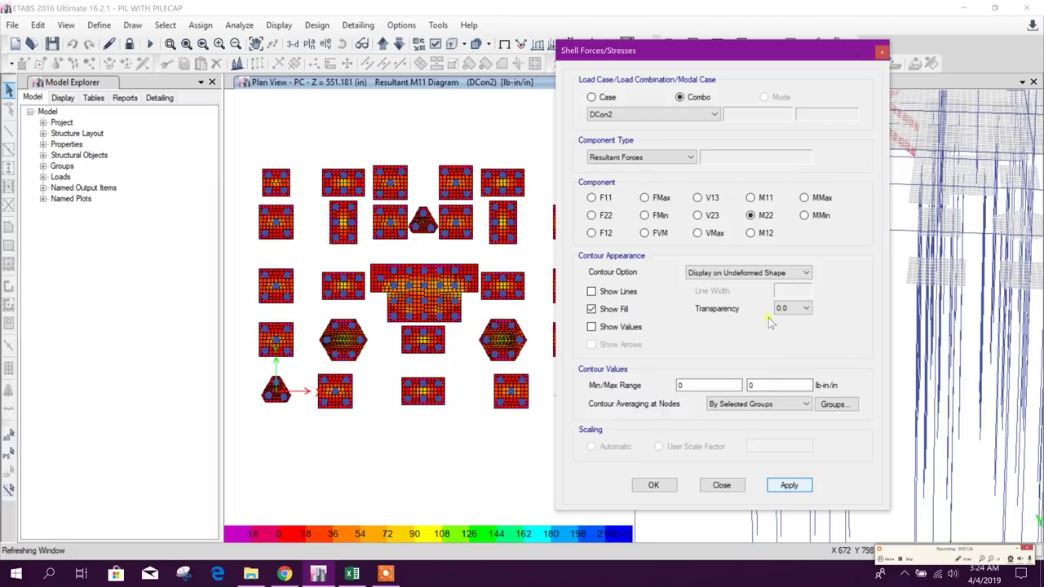
left_click(760, 233)
left_click(786, 486)
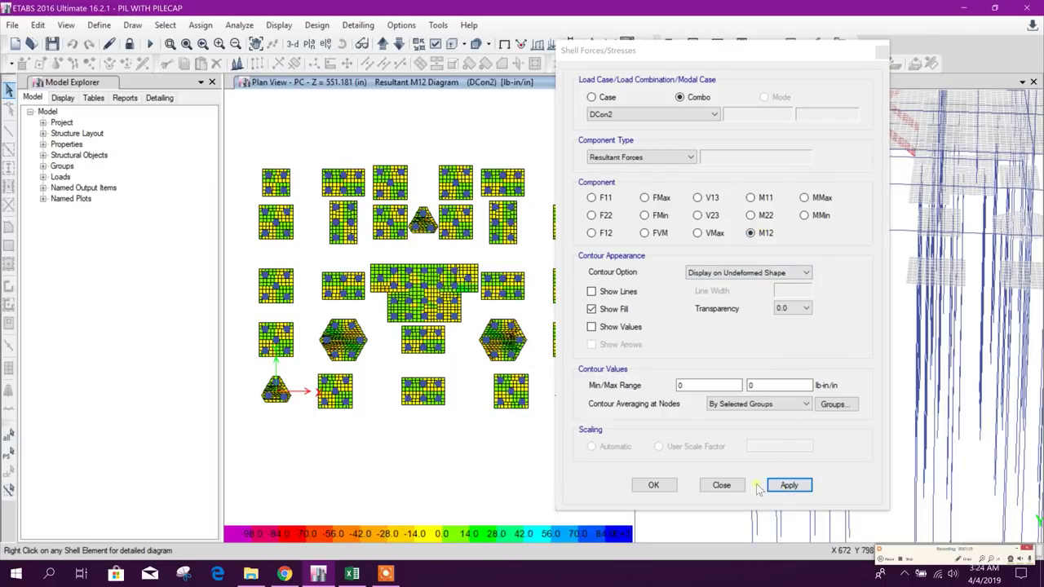
left_click(721, 485)
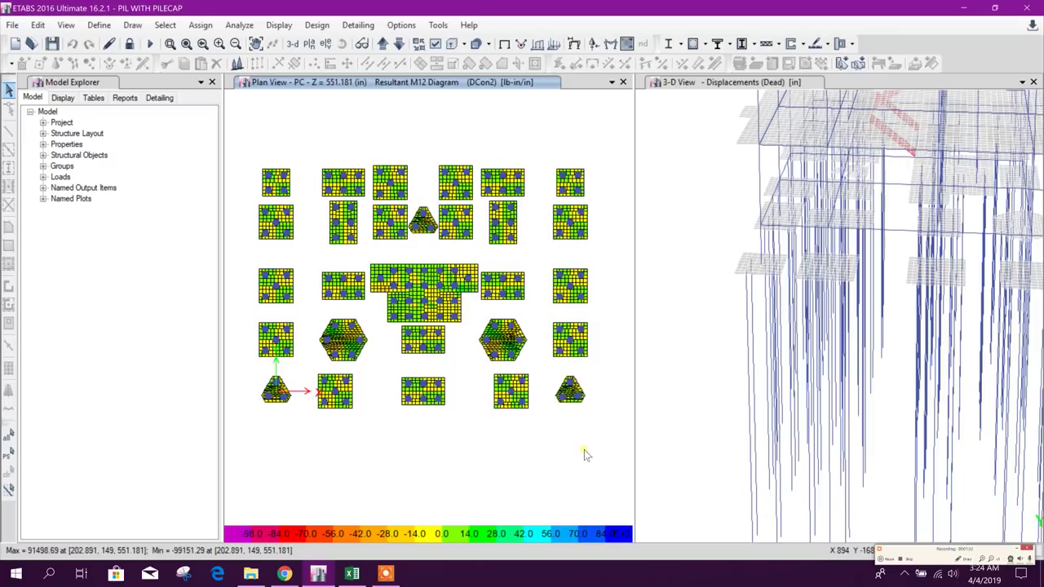
Run the concrete slab design for story PC only
left_click(826, 44)
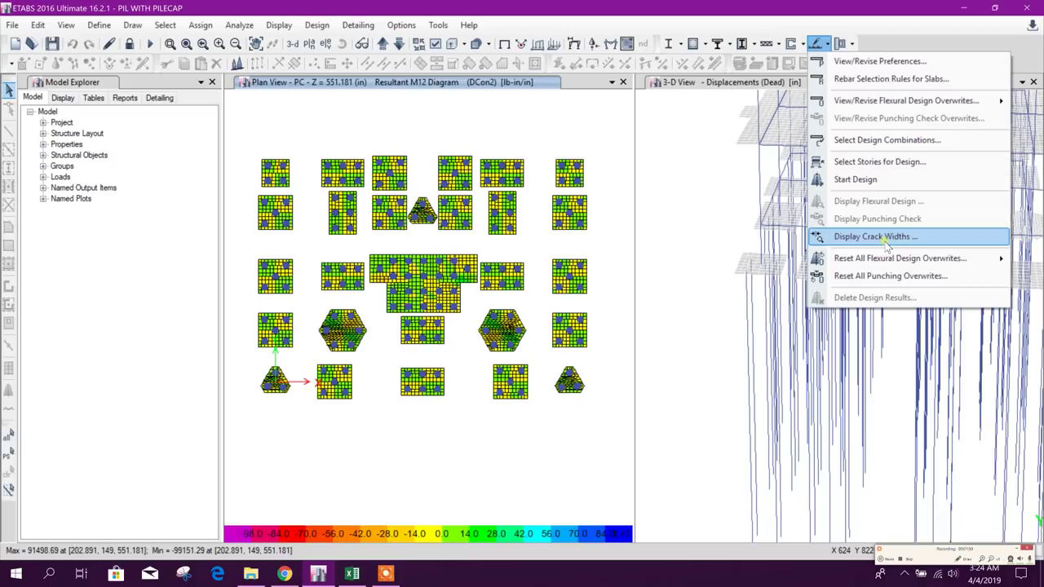
left_click(863, 182)
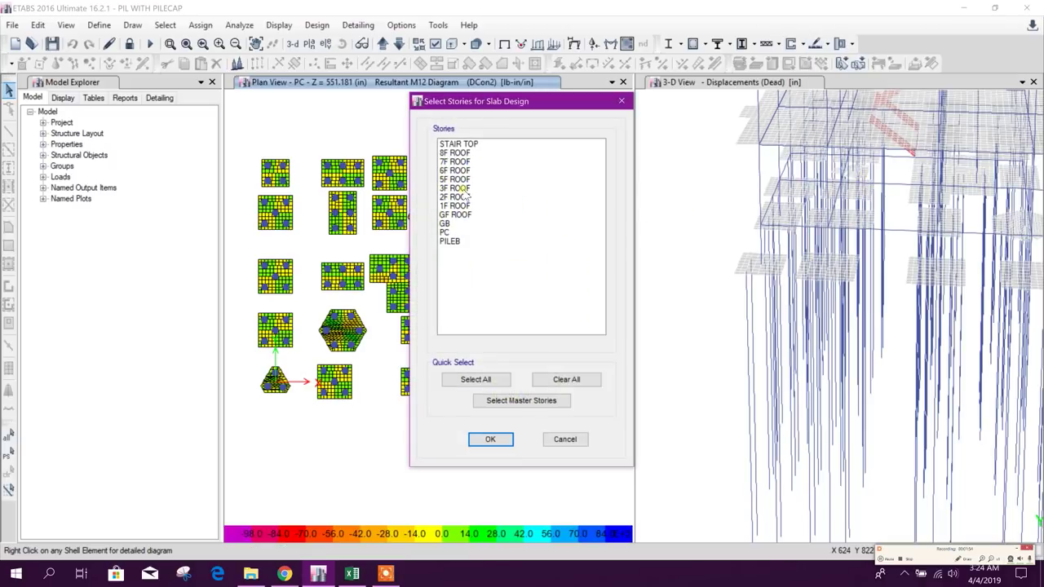
left_click(448, 232)
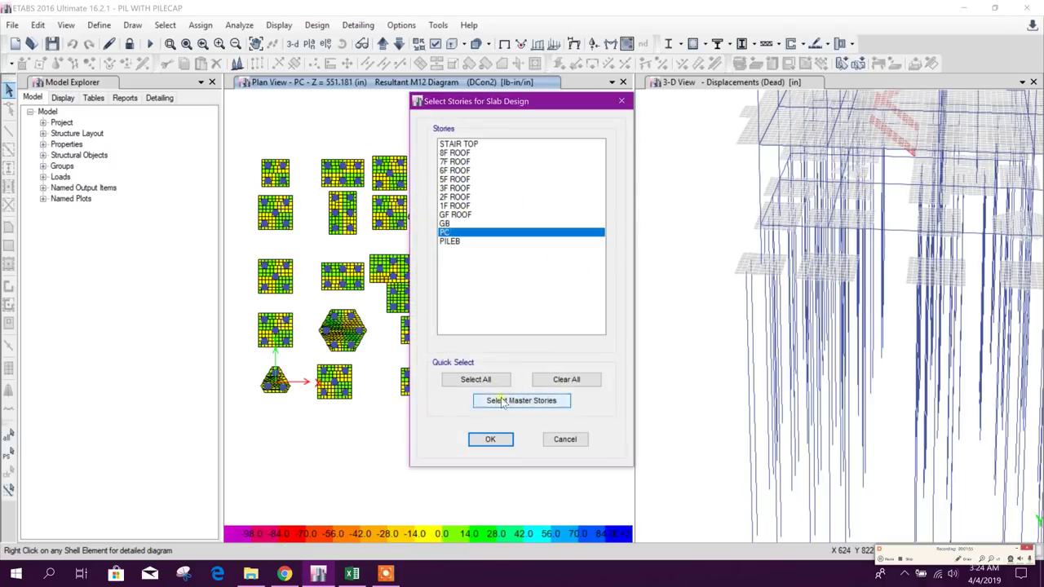
left_click(494, 439)
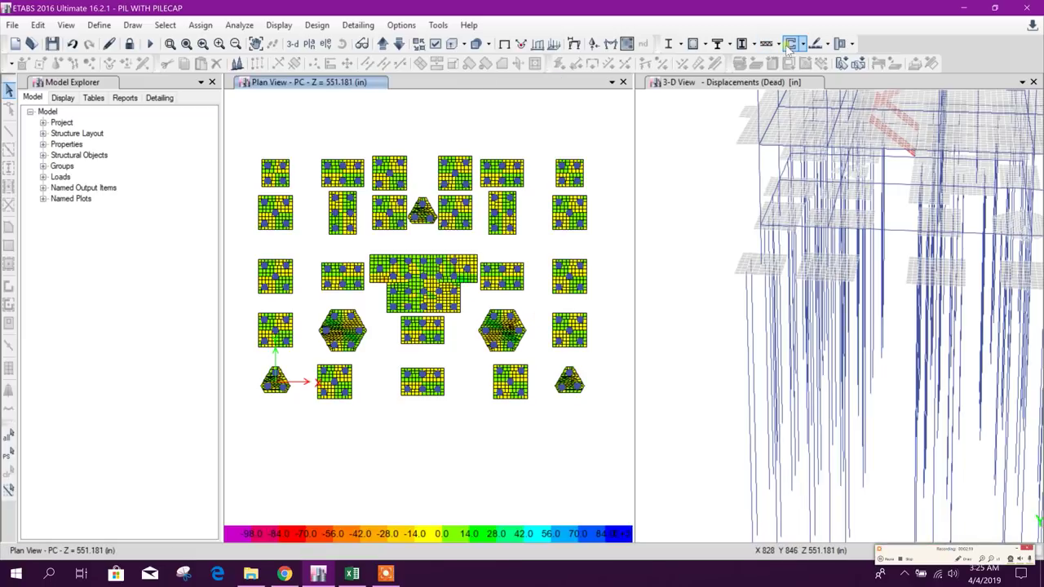
Display the punching shear check on the PC plan and switch that view to perspective
left_click(827, 44)
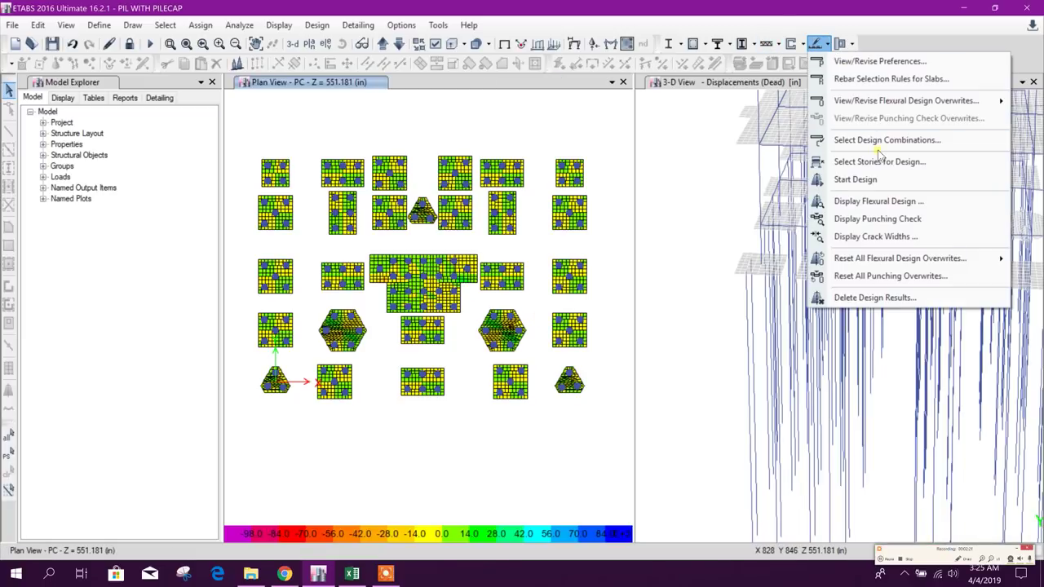
left_click(896, 220)
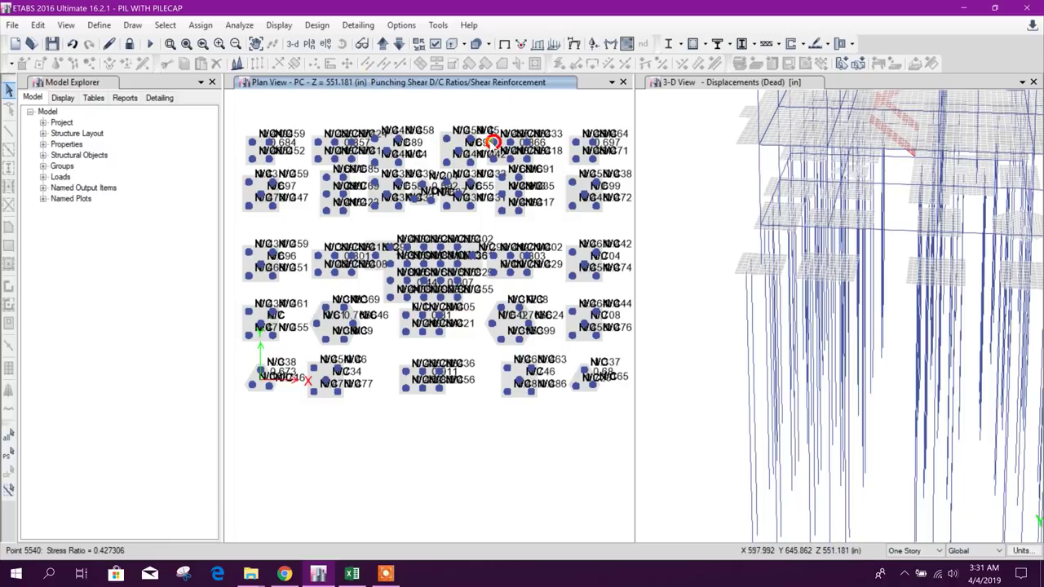
middle_click_drag(441, 112, 441, 104)
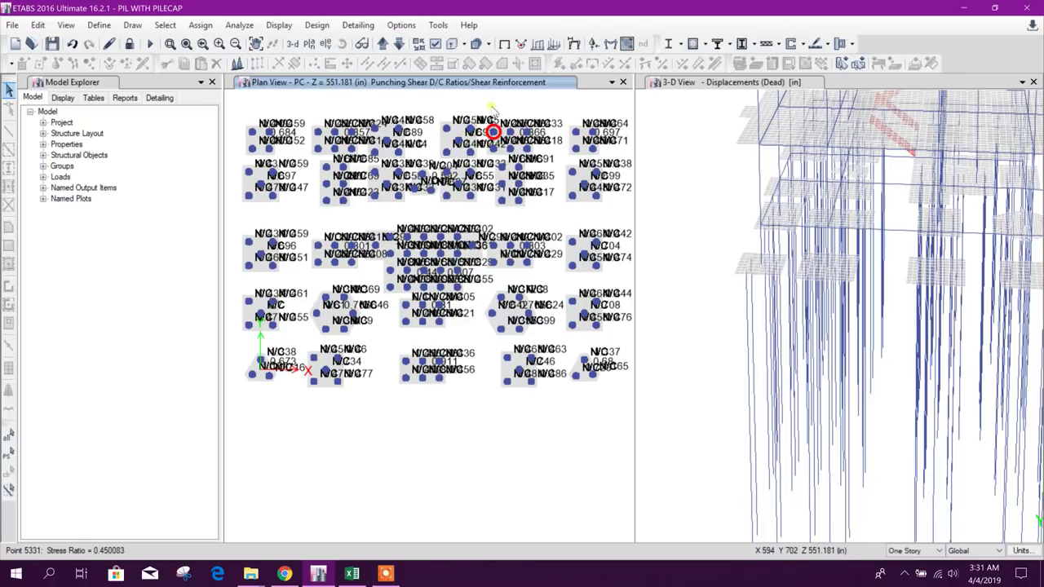
left_click(361, 44)
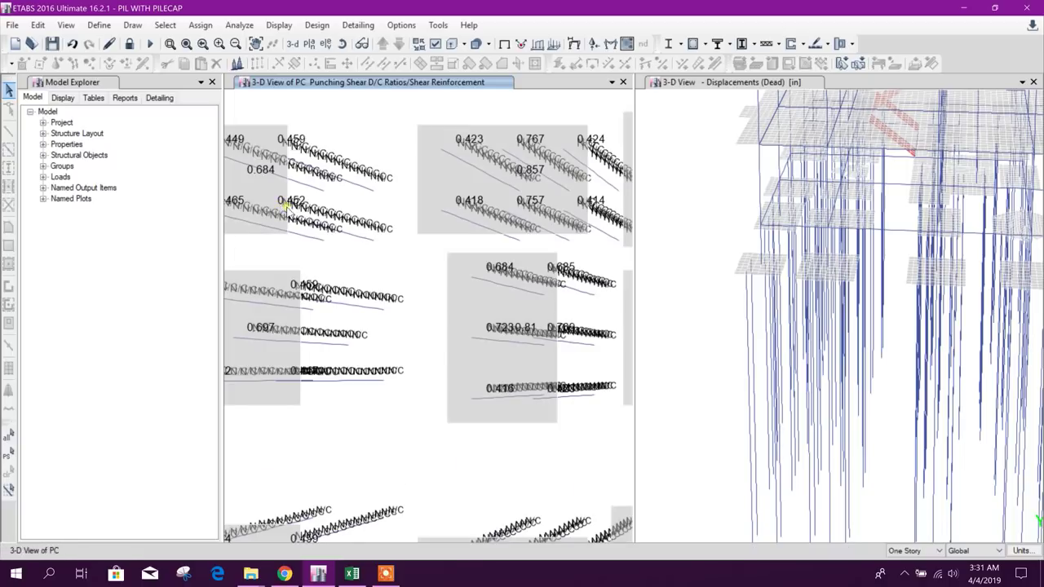
Examine the punching shear D/C ratios at the piles and columns of the individual pile caps
scroll(309, 200, "up", 3)
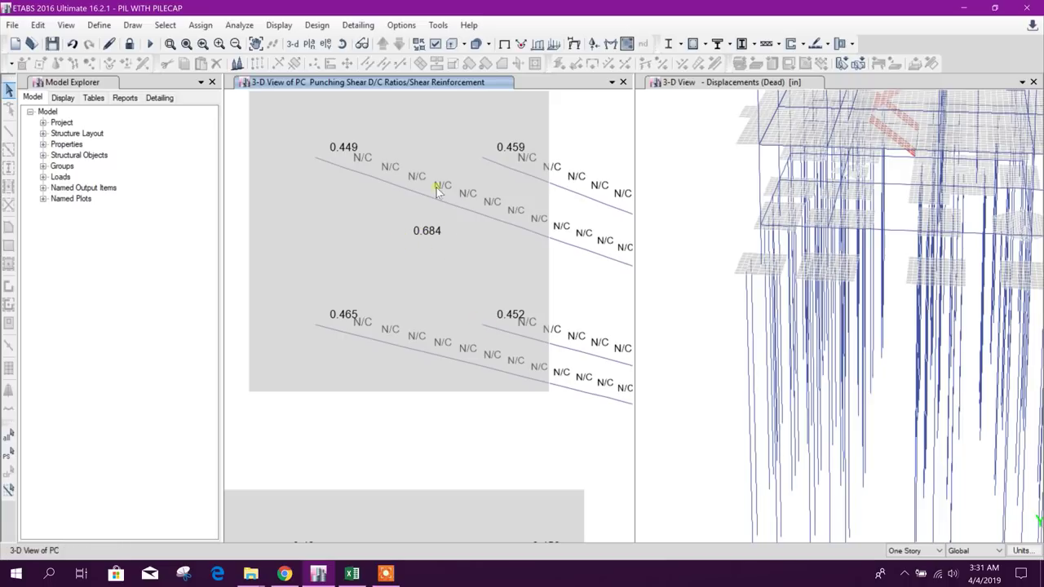
scroll(558, 310, "down", 2)
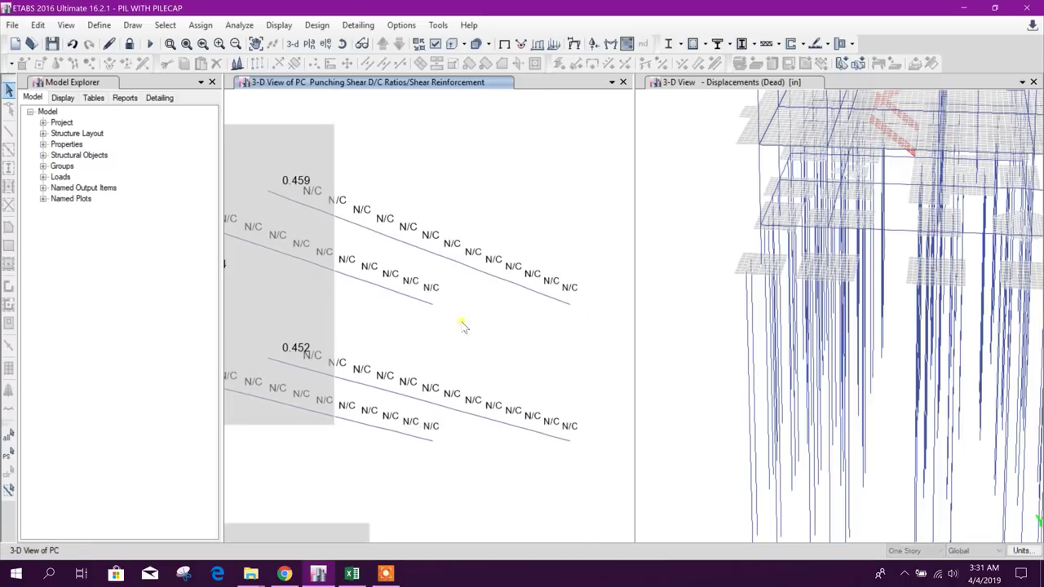
scroll(465, 326, "down", 2)
middle_click_drag(461, 329, 439, 341)
scroll(543, 322, "up", 2)
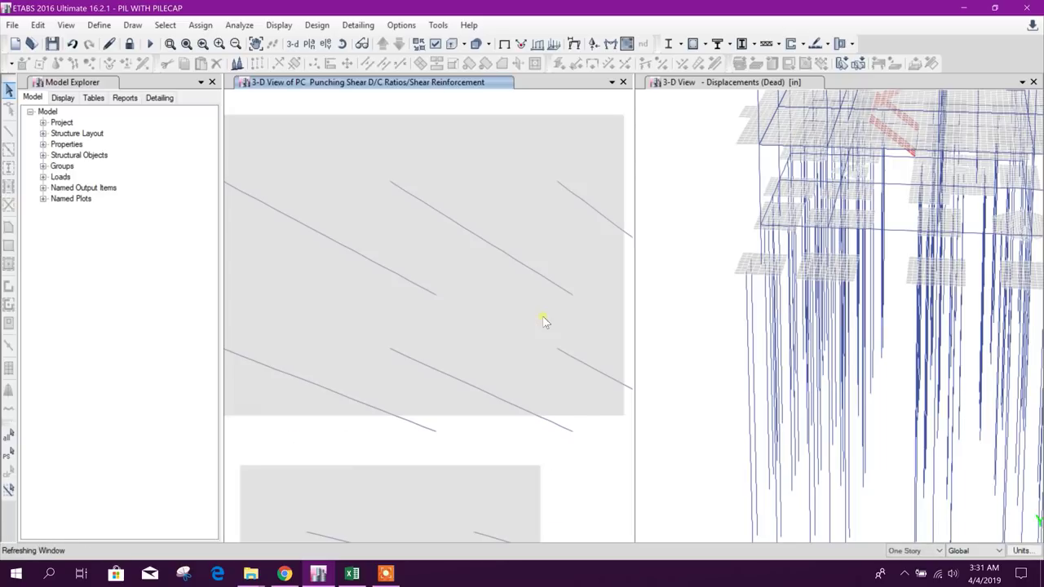
scroll(426, 310, "down", 3)
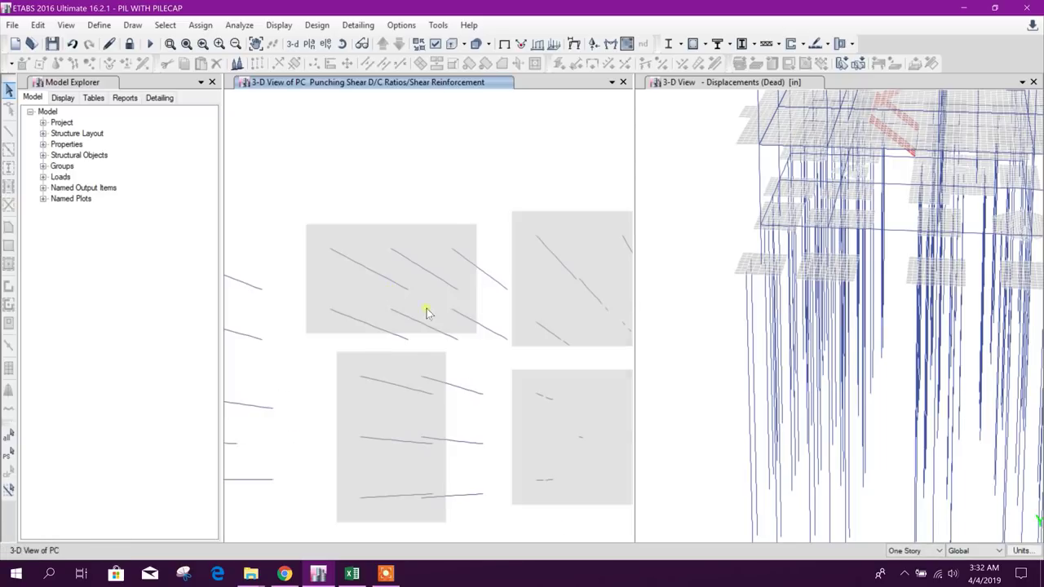
middle_click_drag(492, 331, 438, 316)
scroll(438, 316, "up", 3)
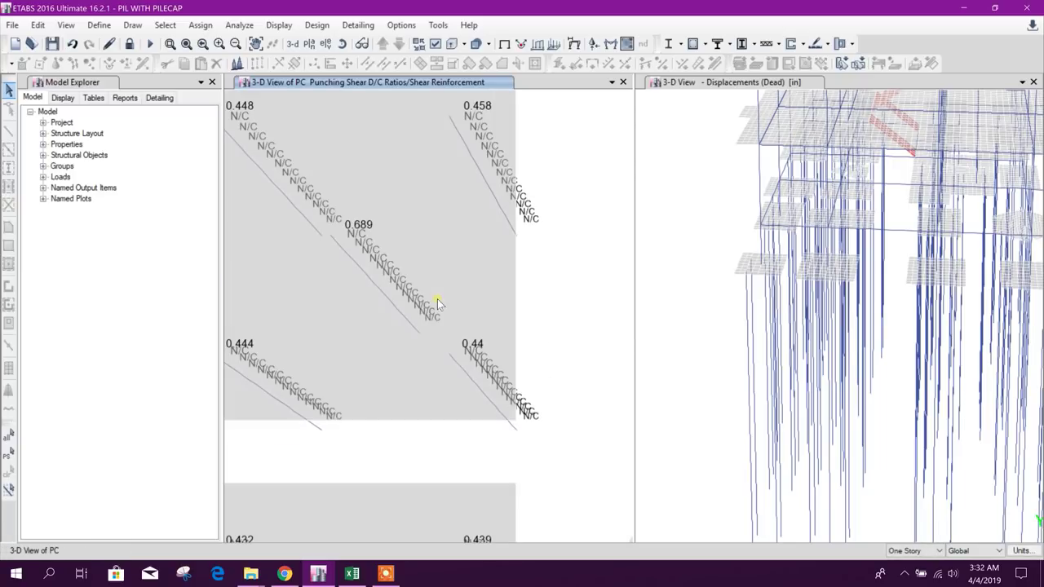
scroll(437, 302, "down", 2)
scroll(441, 310, "up", 1)
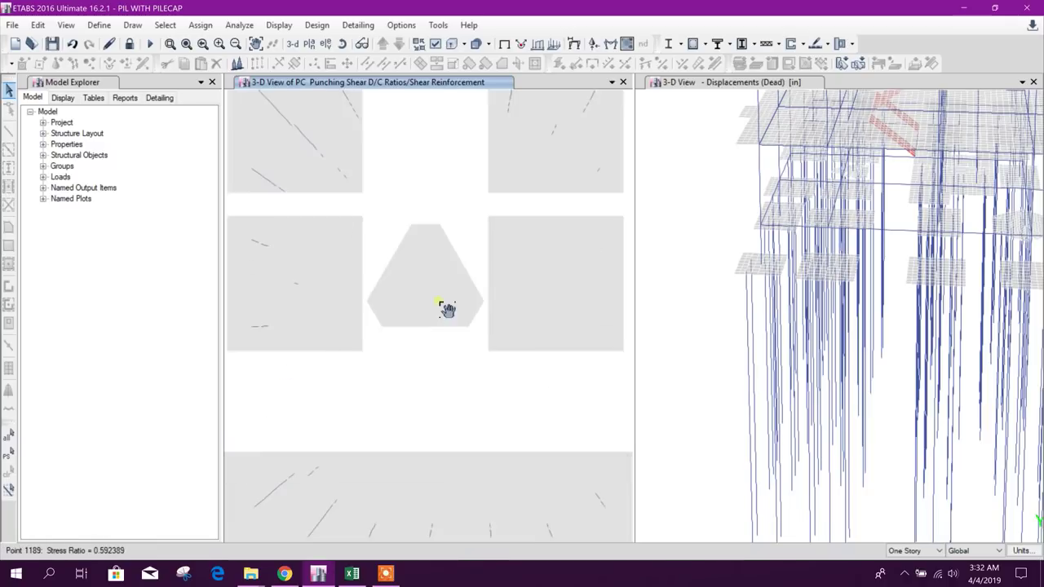
scroll(461, 331, "up", 2)
scroll(475, 291, "down", 1)
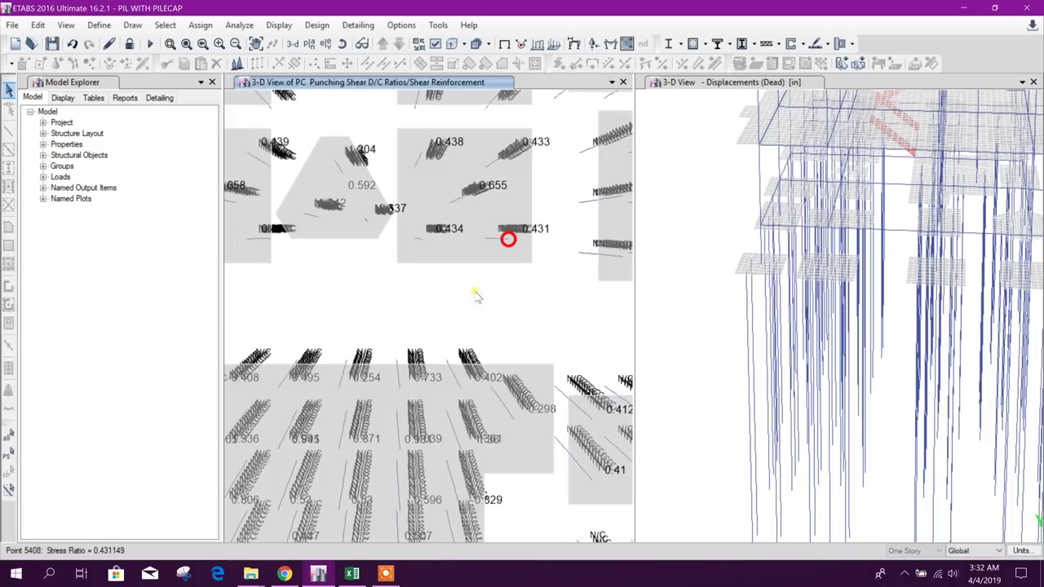
scroll(516, 169, "up", 2)
scroll(522, 191, "up", 1)
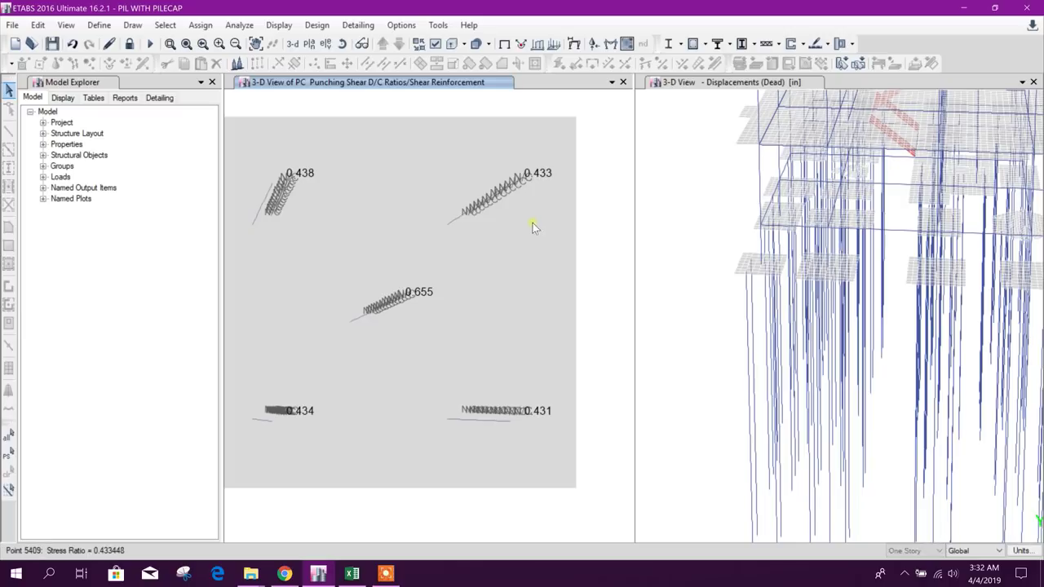
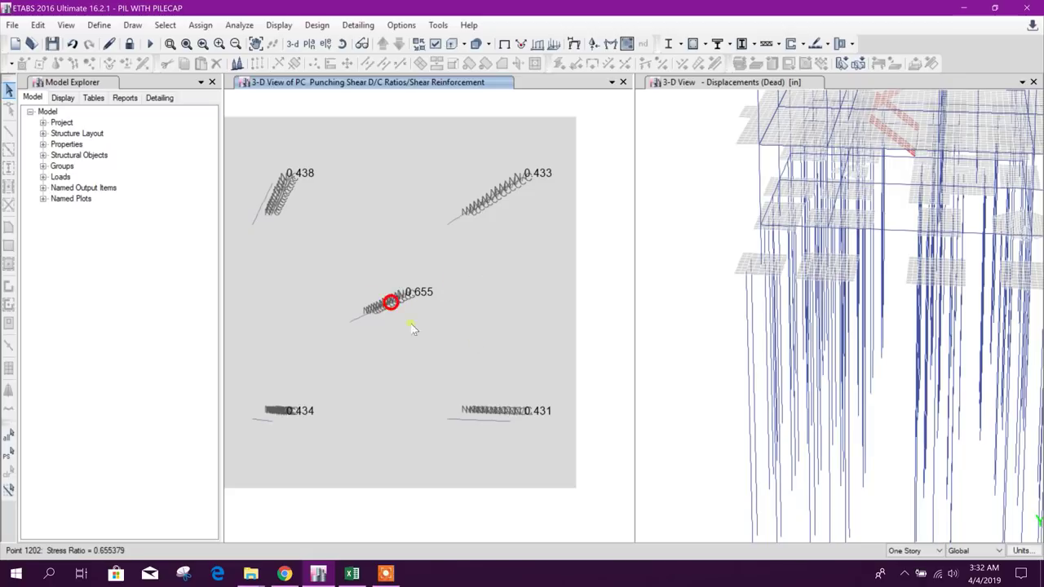
middle_click_drag(413, 326, 476, 296)
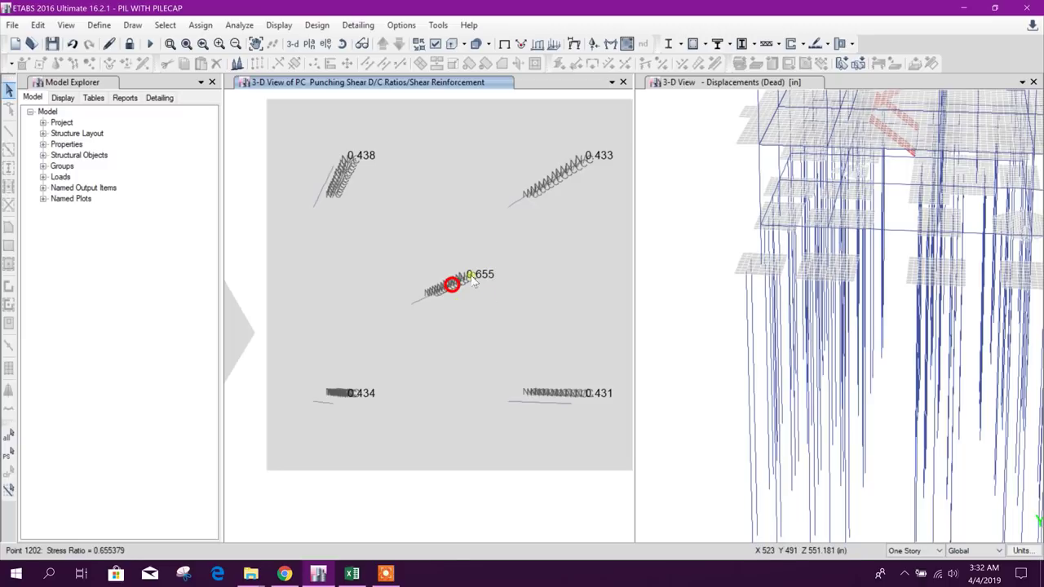
mouse_move(461, 287)
middle_mouse_down()
mouse_move(413, 256)
mouse_move(427, 266)
middle_mouse_up()
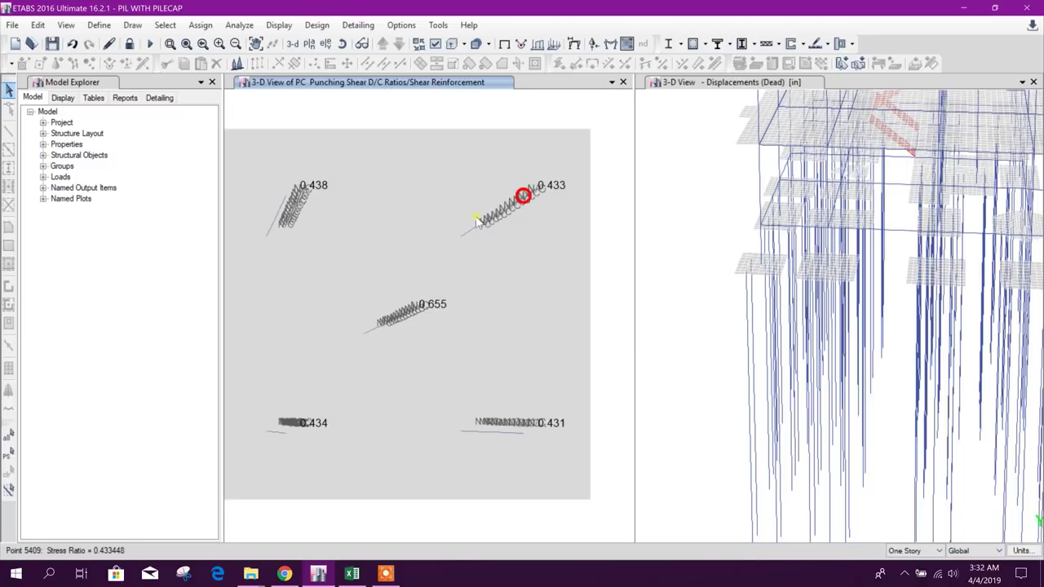
middle_click_drag(447, 191, 501, 168)
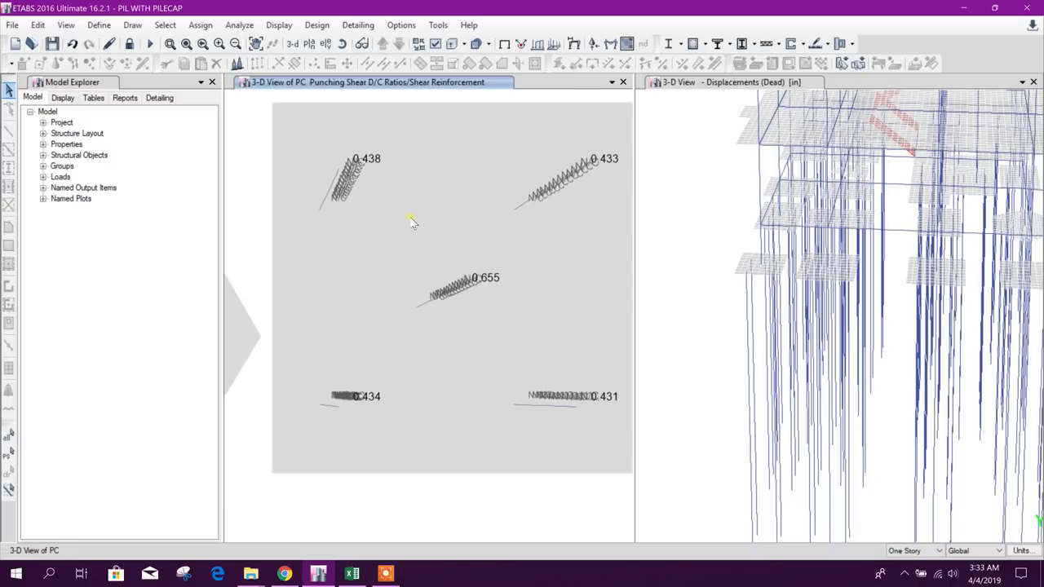
scroll(412, 219, "down", 3)
scroll(348, 185, "down", 2)
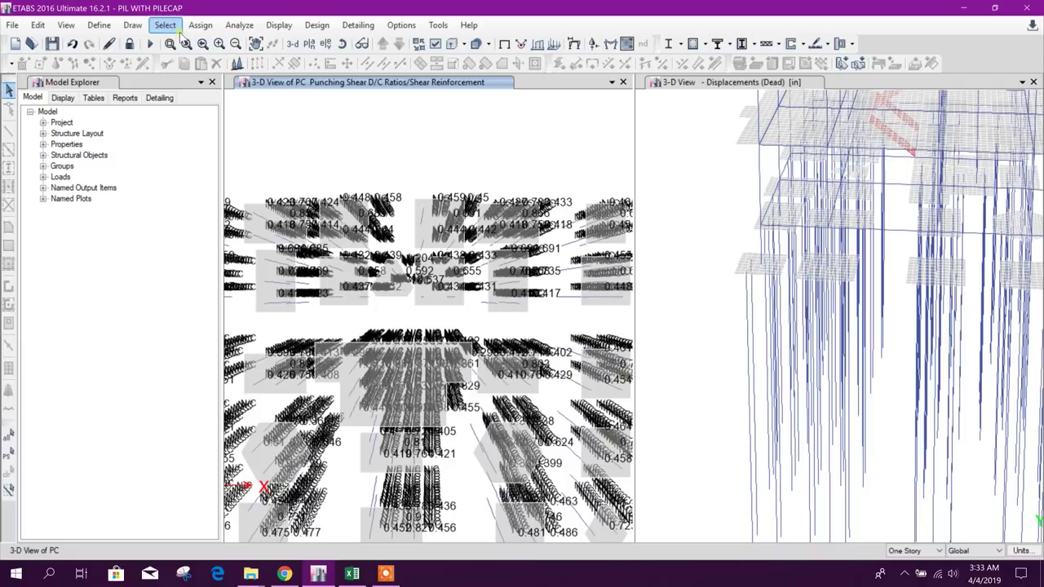
Select all frames with the PILE18 section property
left_click(164, 25)
mouse_move(188, 42)
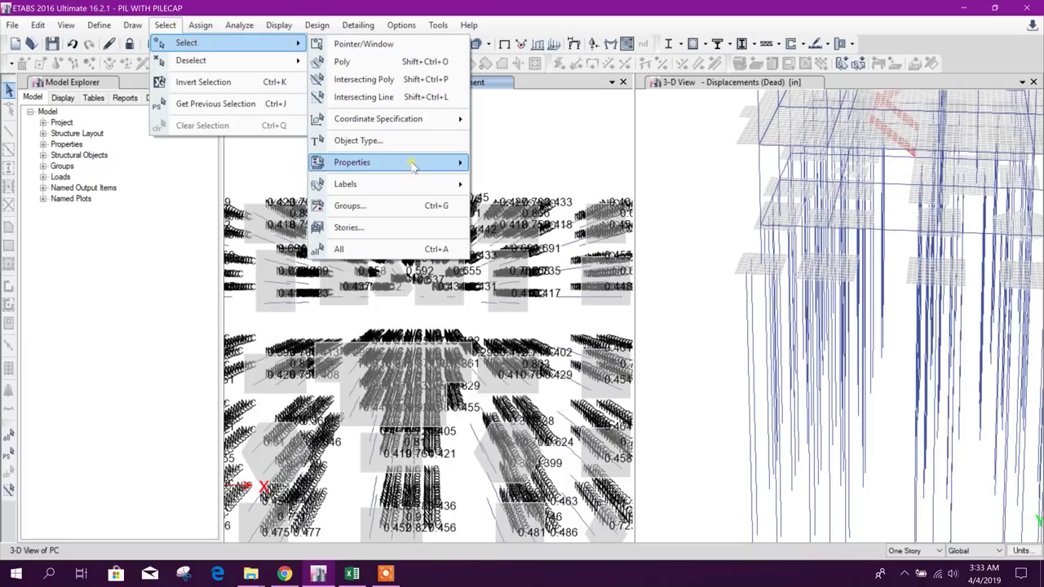
mouse_move(410, 161)
left_click(504, 183)
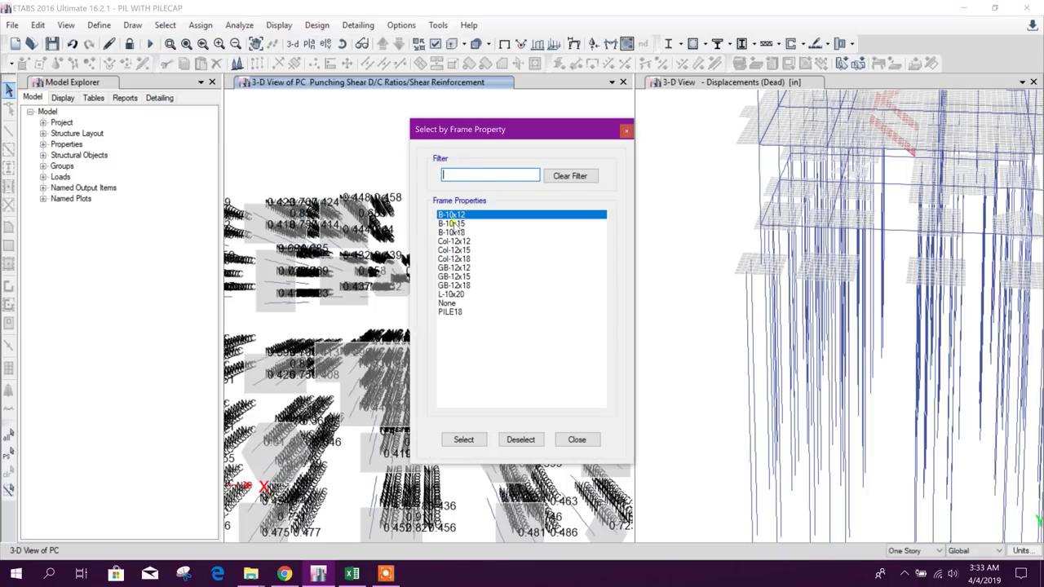
left_click(459, 312)
left_click(465, 441)
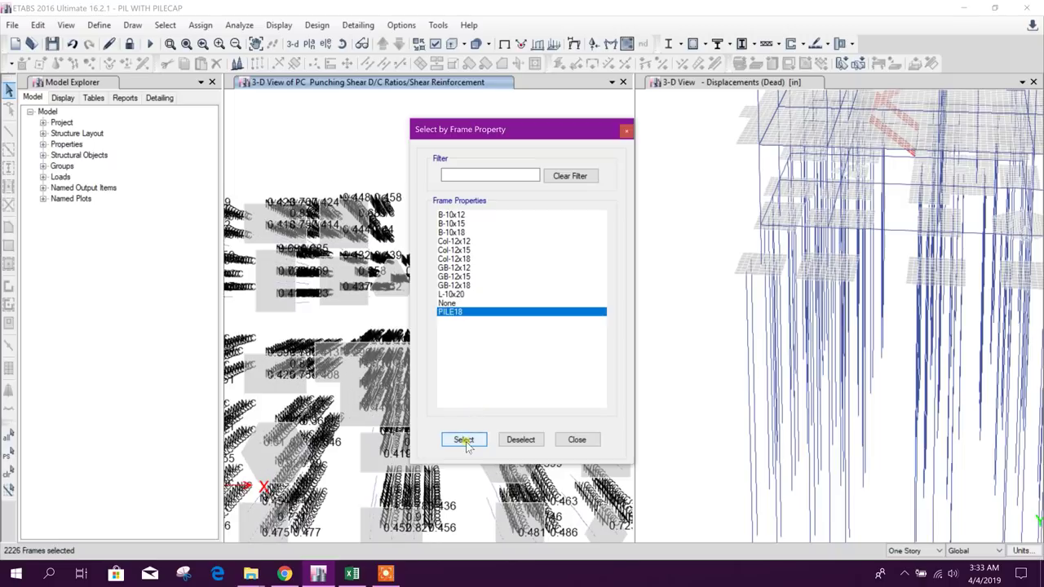
left_click(575, 439)
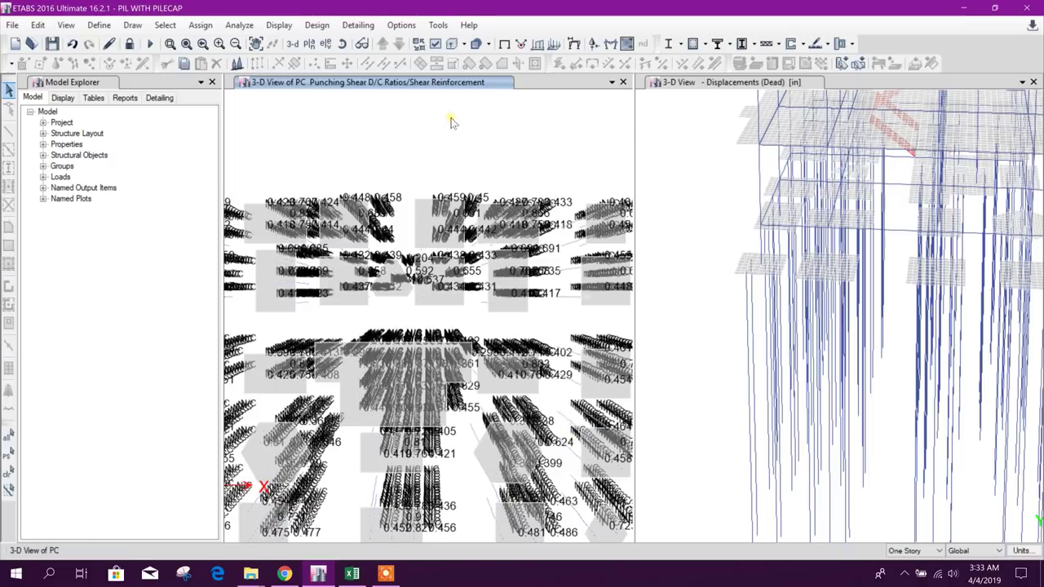
Return the PC view to the undeformed shape, isolate the selected piles and invert object visibility to leave only the pile caps
left_click(504, 43)
right_click(455, 119)
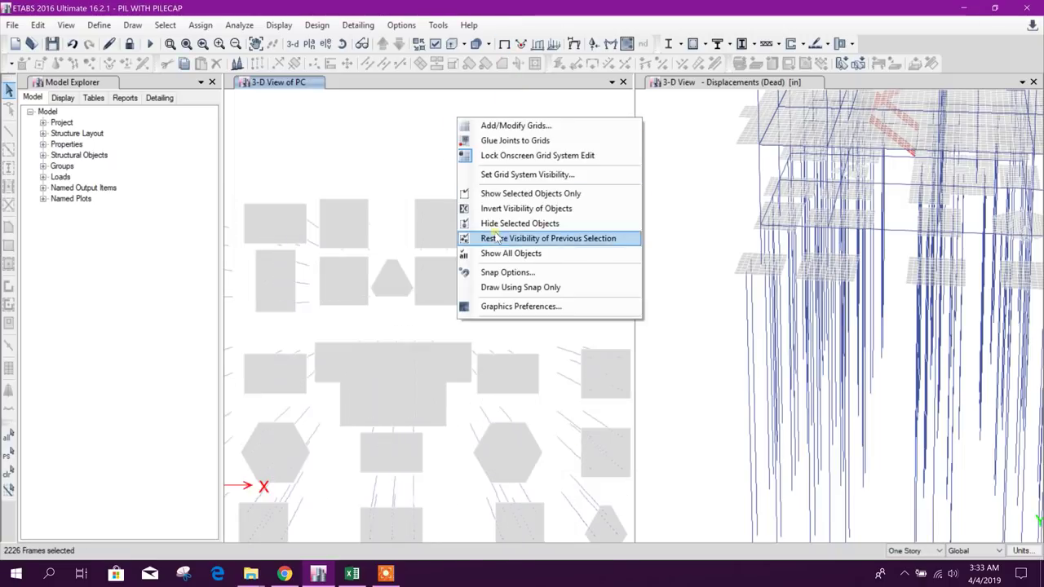
left_click(515, 194)
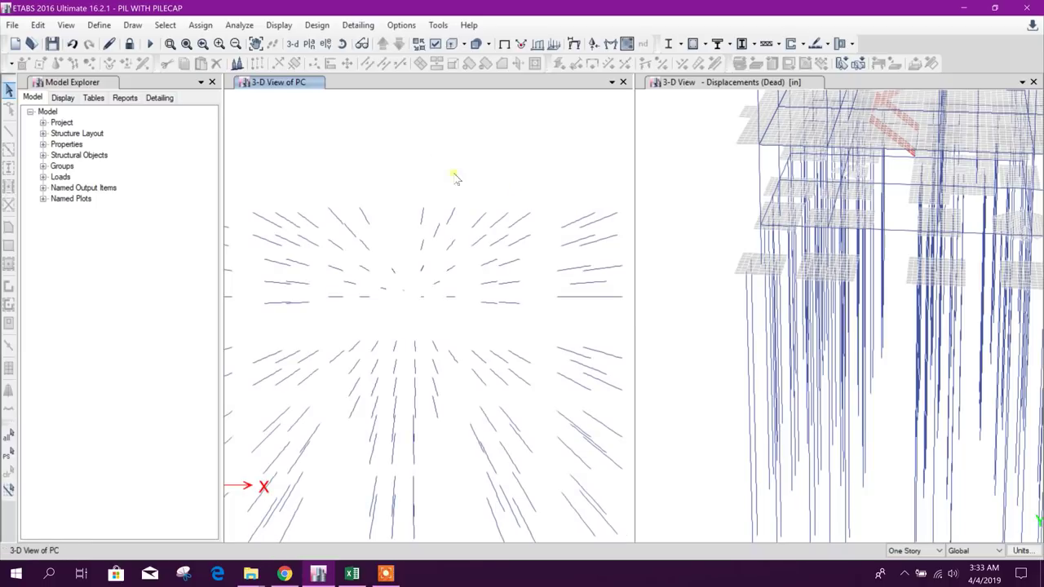
right_click(422, 134)
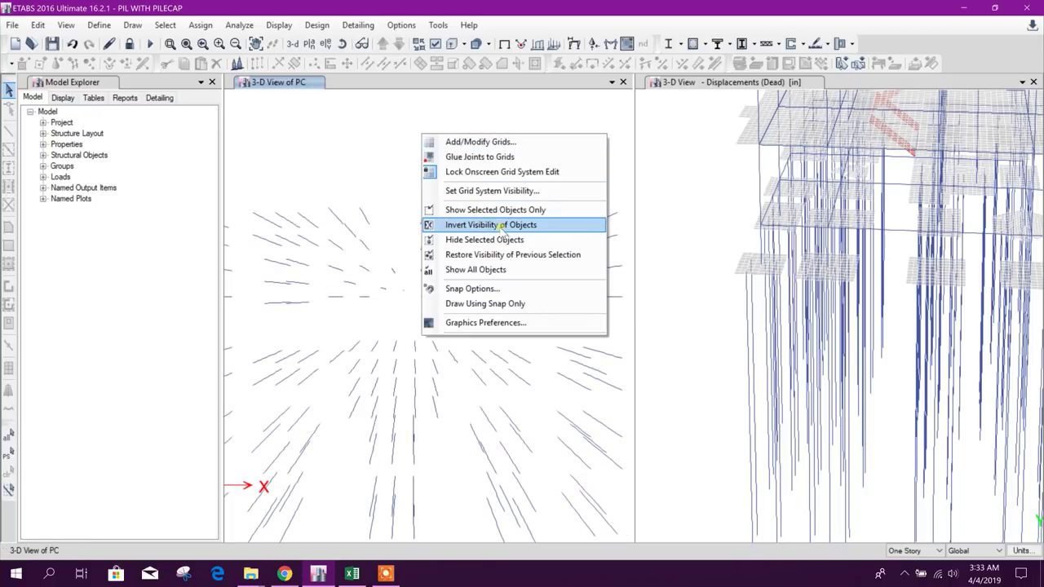
left_click(522, 228)
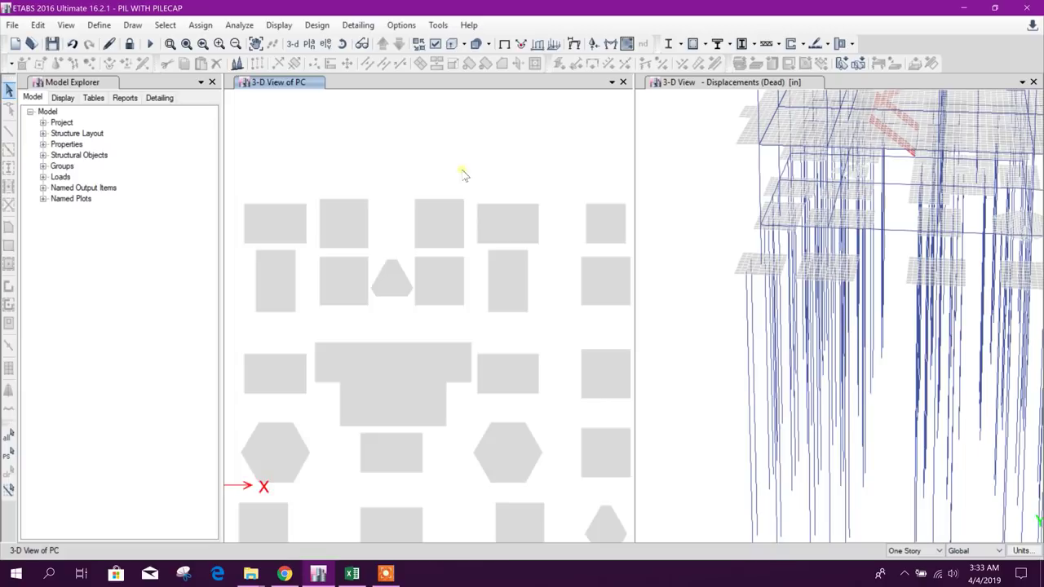
Display the punching shear check on the PC view and examine the D/C ratios on the large T-shaped pile cap
left_click(819, 43)
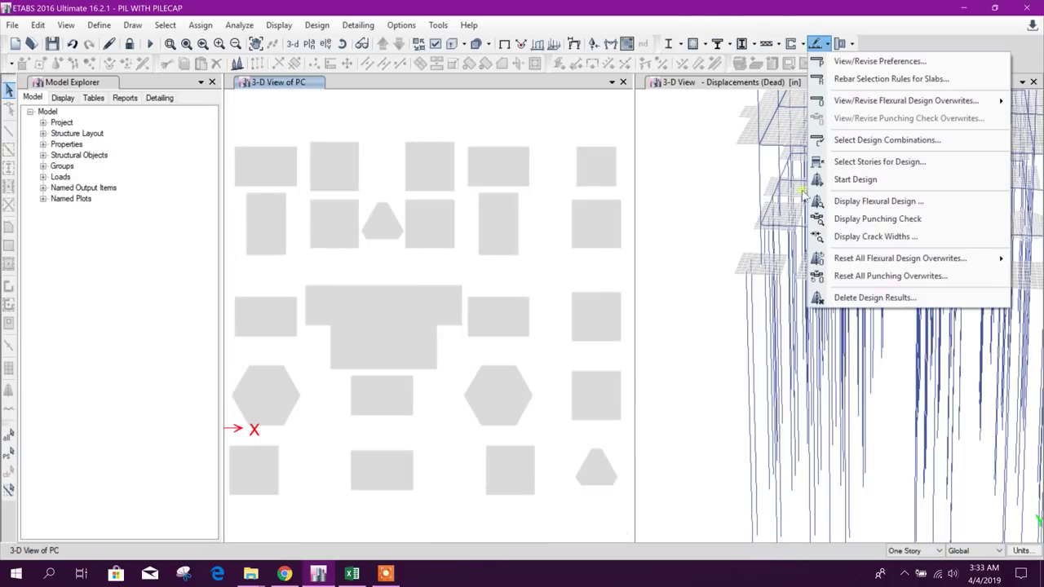
left_click(911, 220)
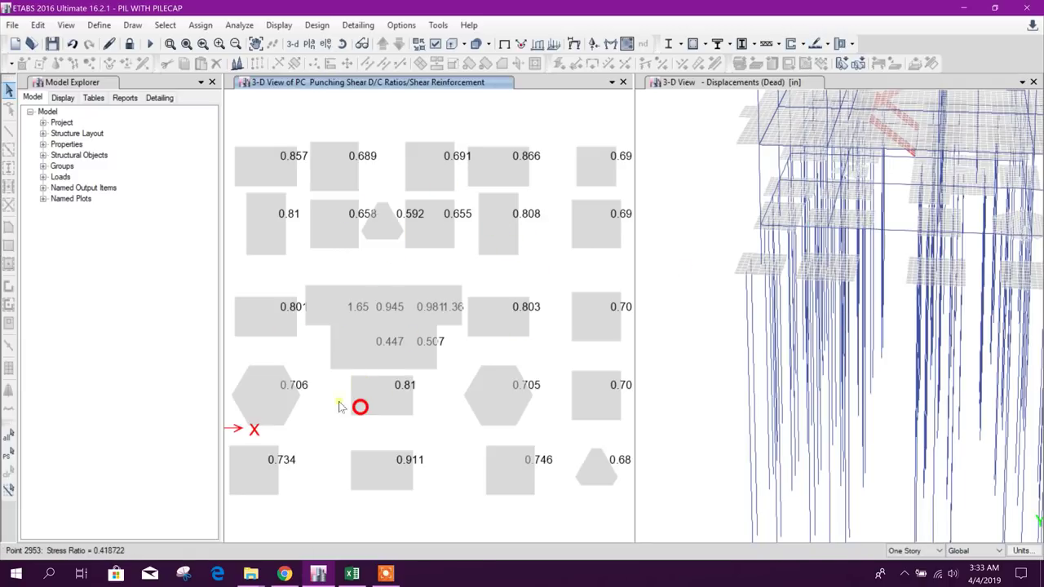
middle_click_drag(527, 484, 508, 424)
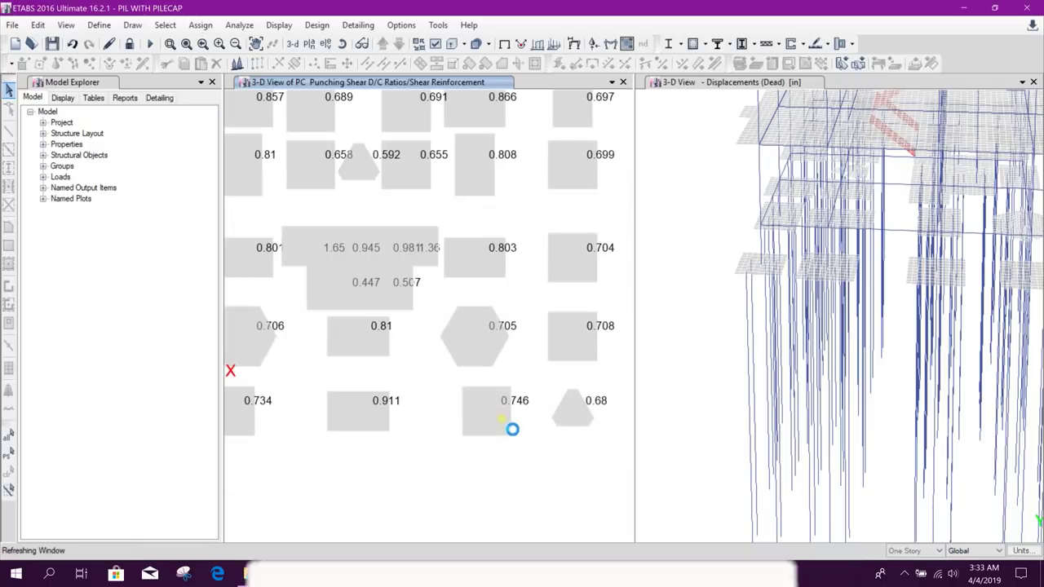
middle_click_drag(294, 308, 395, 307)
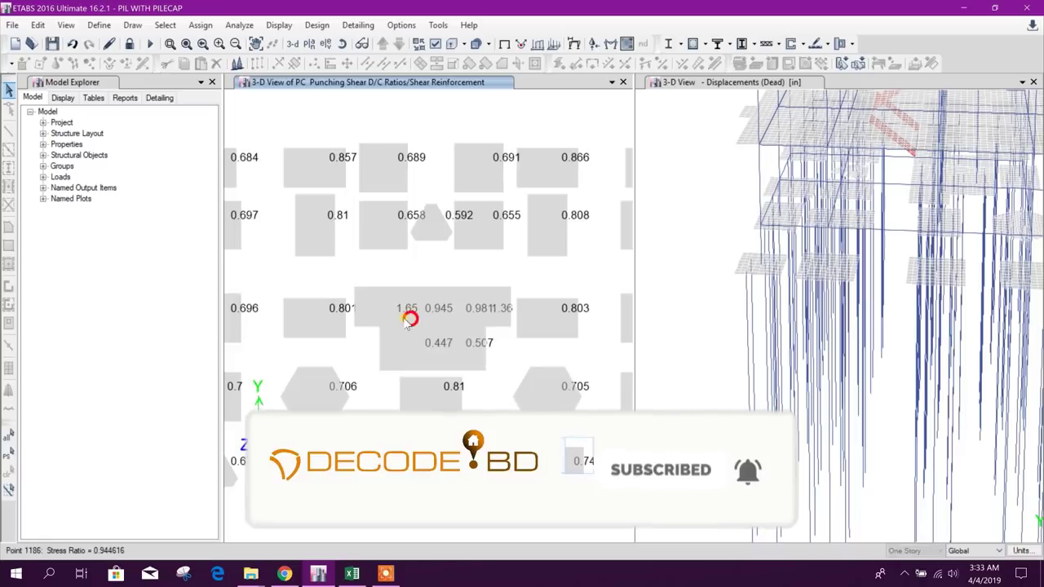
scroll(405, 321, "up", 3)
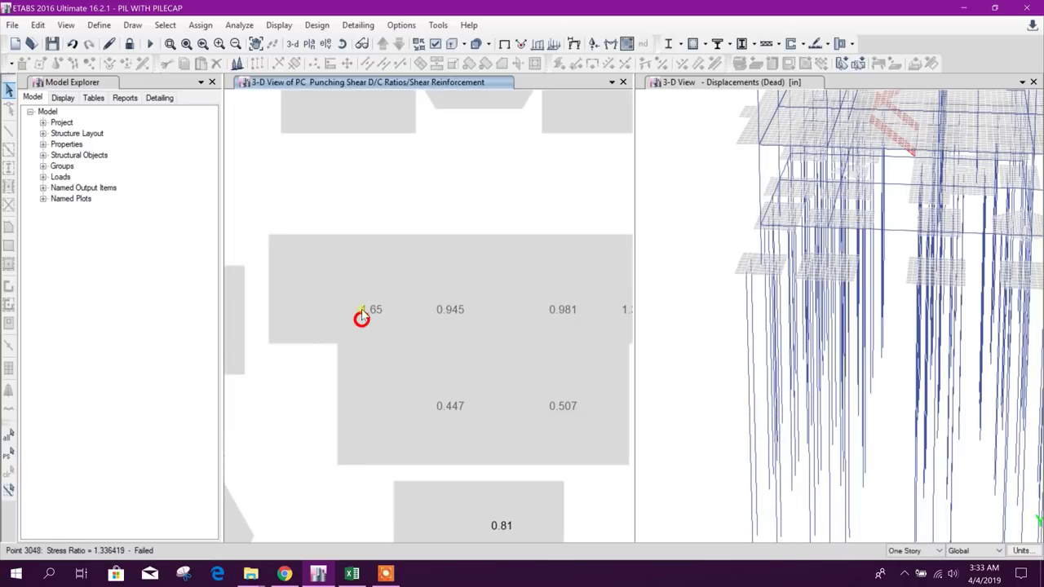
scroll(367, 321, "down", 1)
scroll(470, 367, "up", 1)
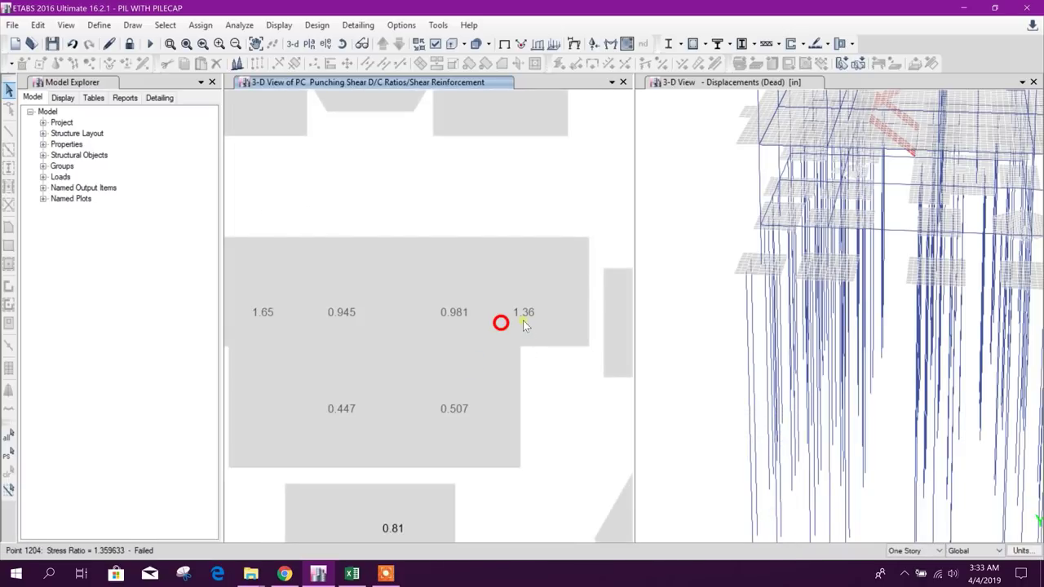
middle_click_drag(436, 361, 510, 342)
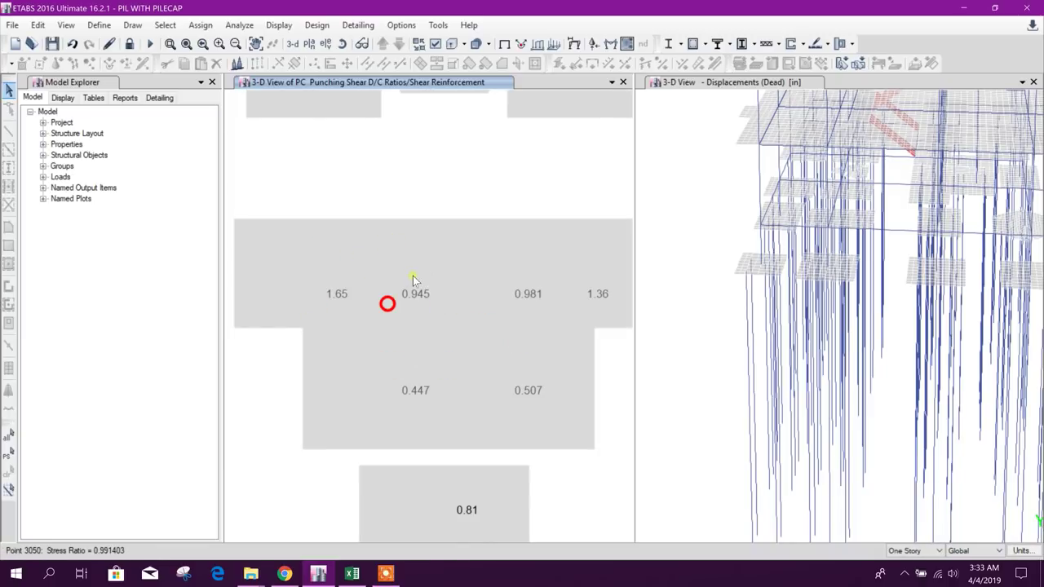
Unlock the model and select the large T-shaped pile cap
left_click(128, 43)
left_click(531, 336)
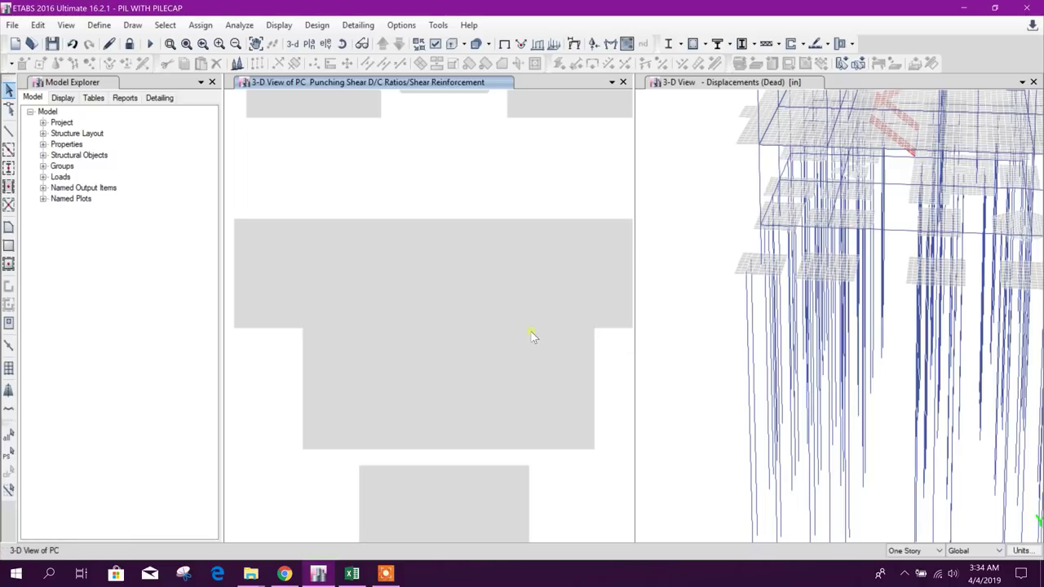
left_click(381, 265)
right_click(381, 265)
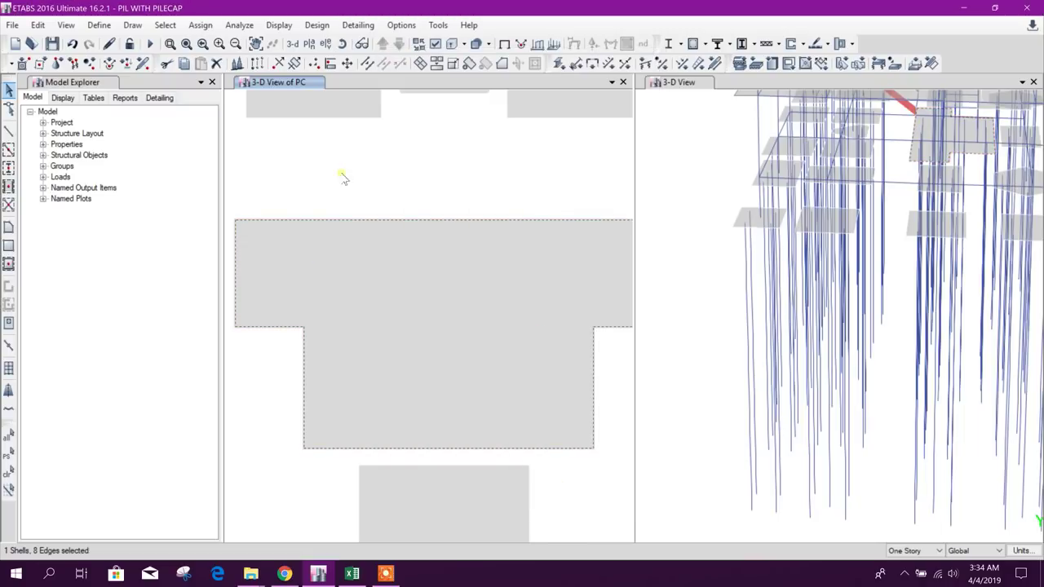
Add a copy of slab property PC6, name it PC22 and revise its thickness
left_click(98, 24)
mouse_move(141, 64)
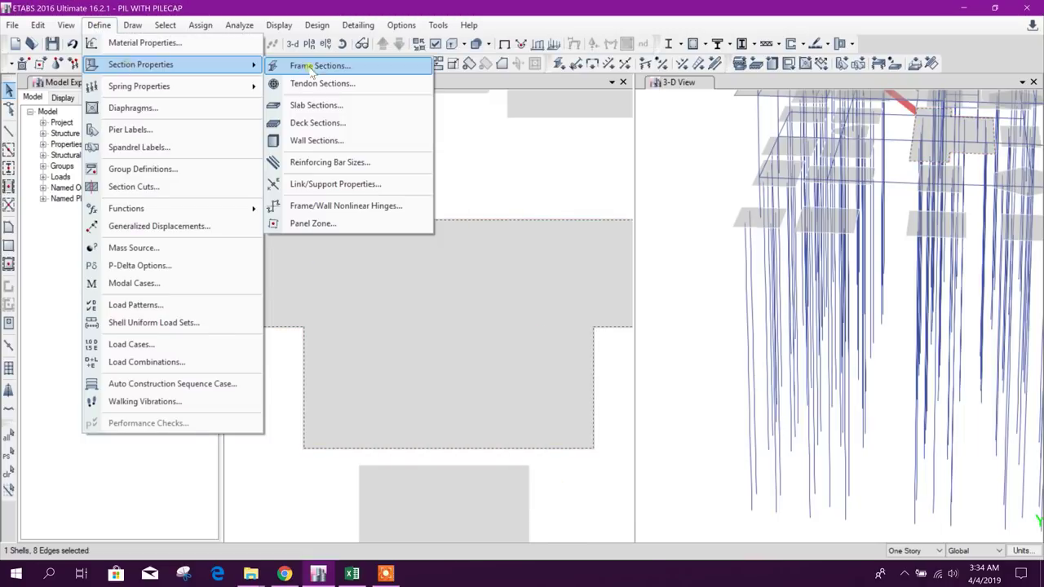
left_click(320, 105)
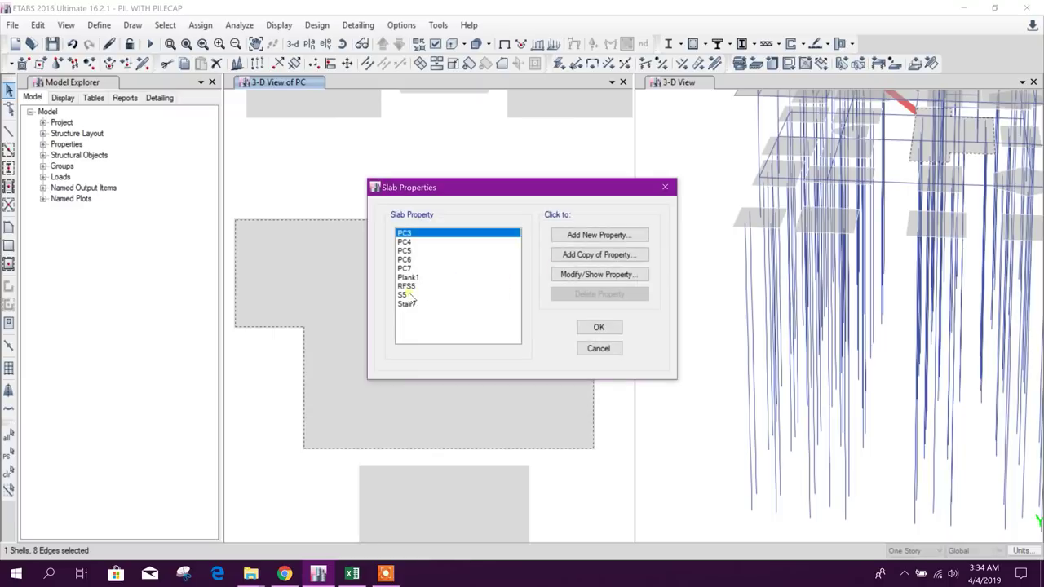
left_click(412, 260)
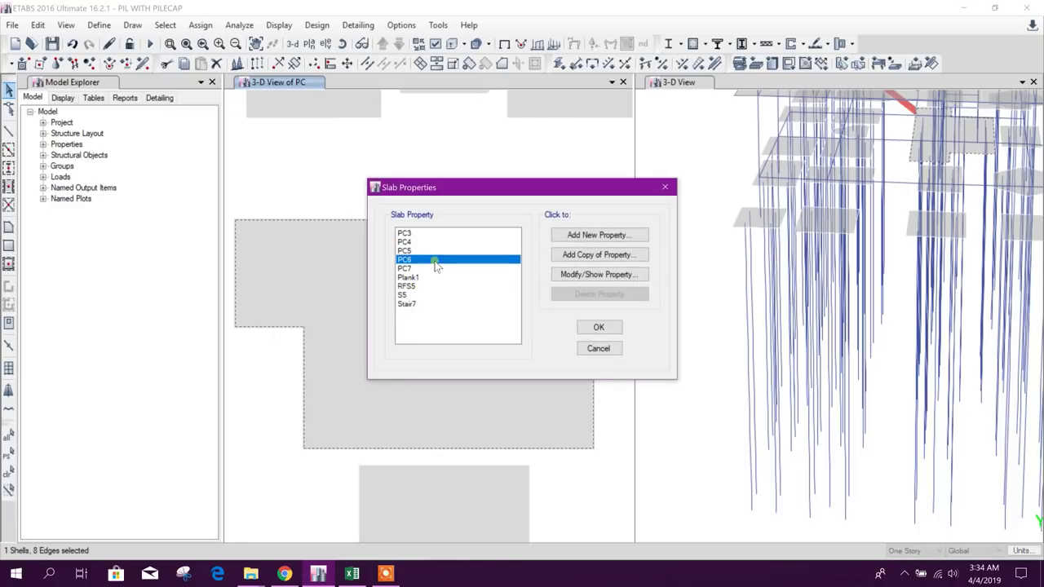
left_click(568, 257)
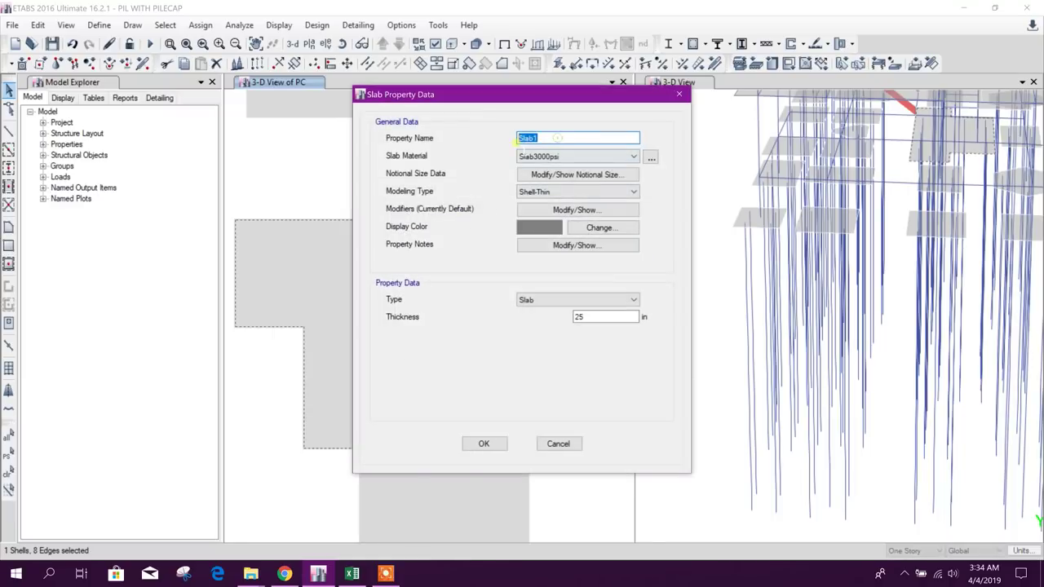
type("PC22")
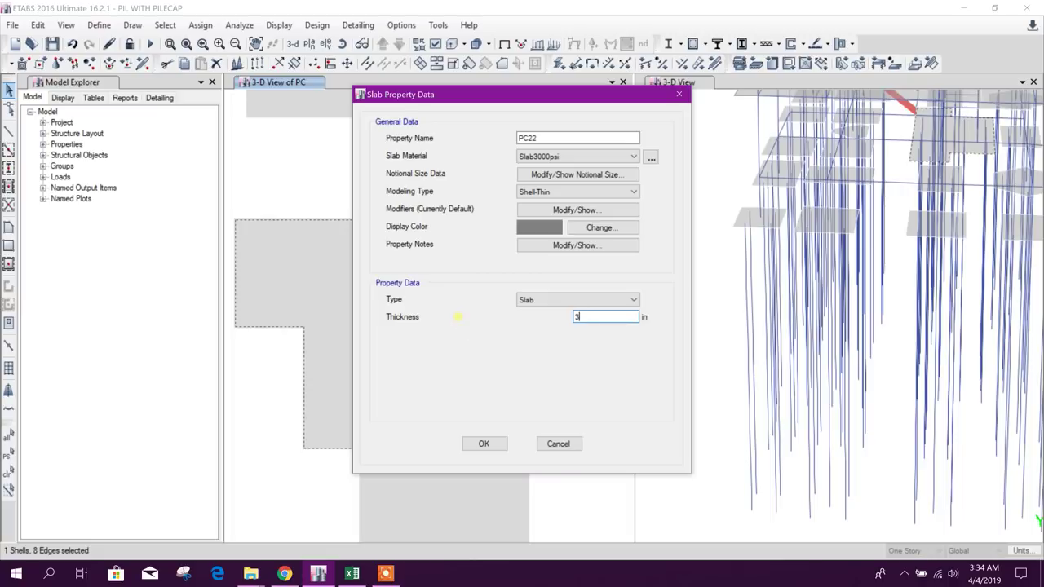
left_click(484, 444)
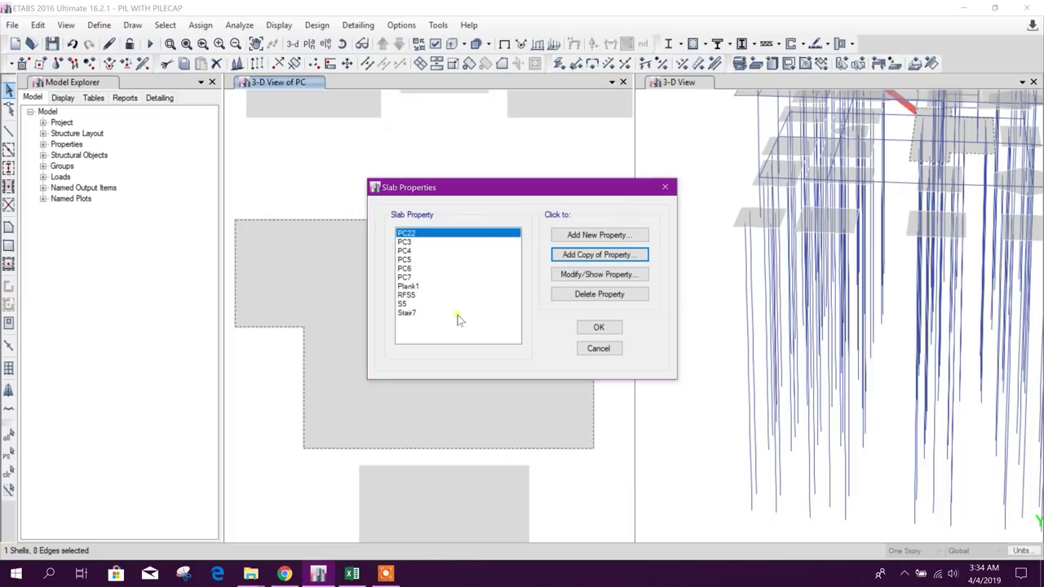
left_click(597, 328)
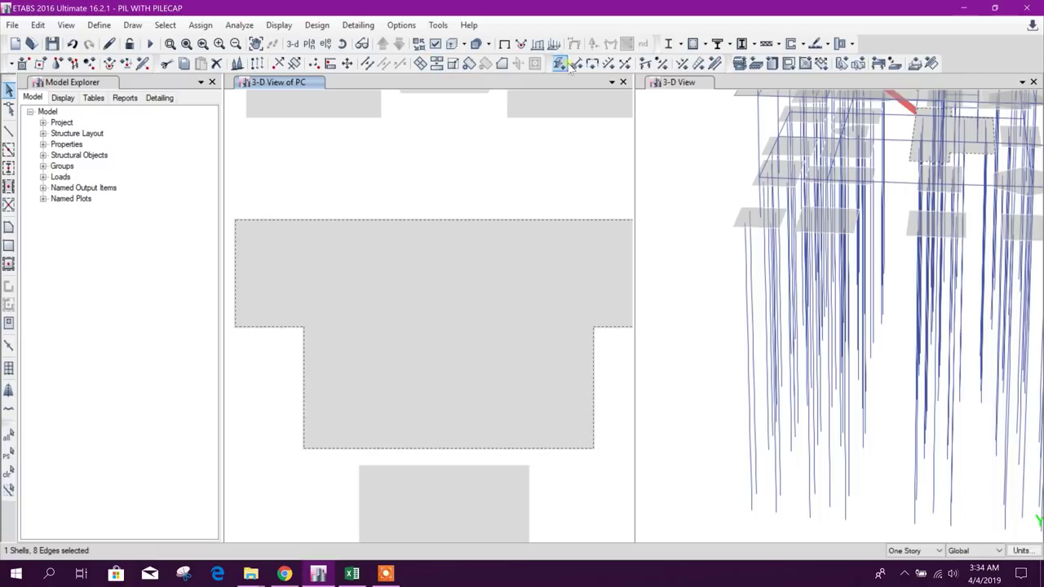
Assign the PC22 slab section to the selected T-shaped pile cap
left_click(740, 64)
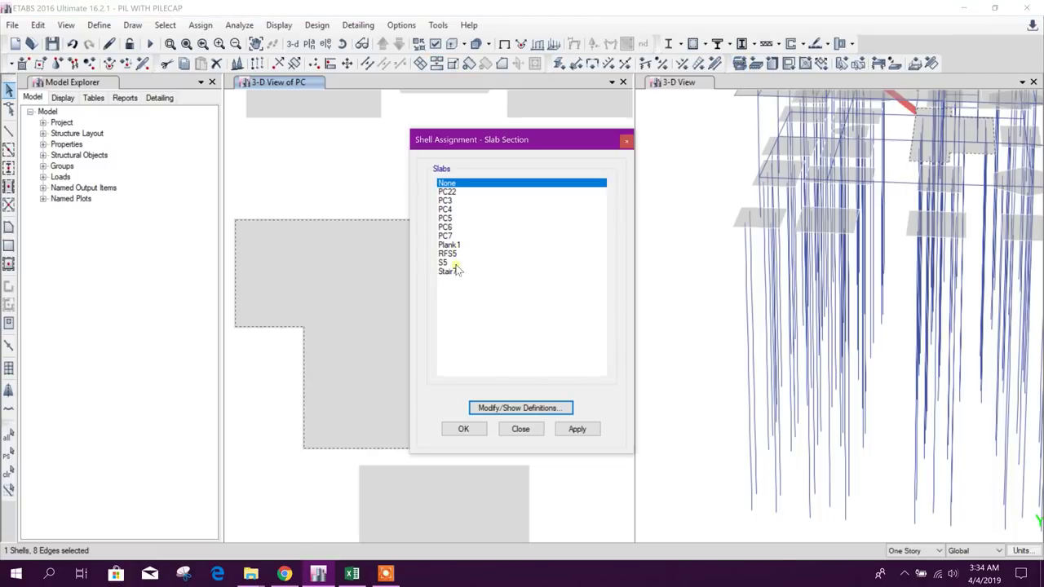
left_click(454, 236)
left_click_drag(495, 141, 605, 131)
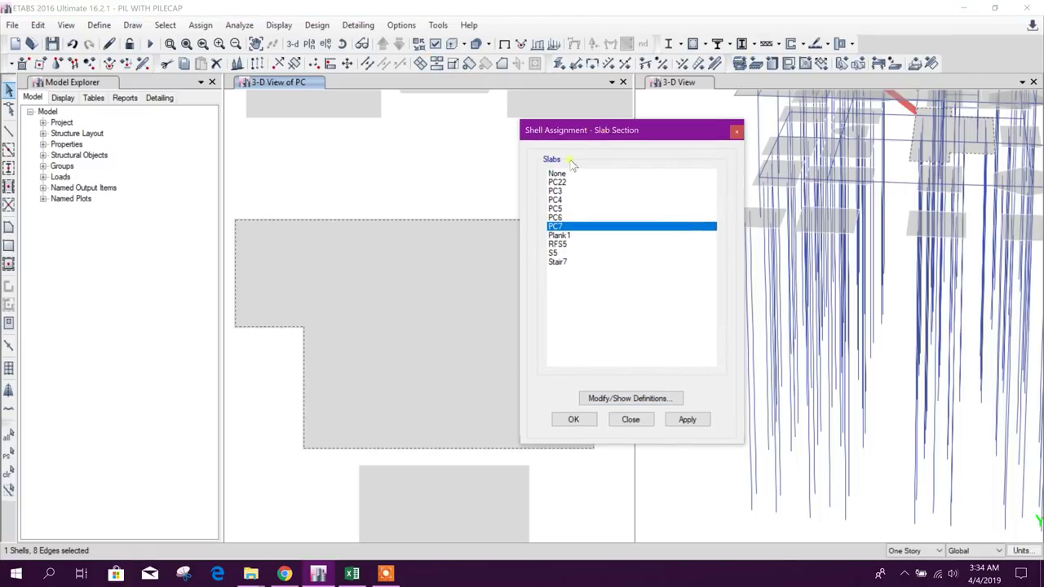
left_click(561, 182)
left_click(687, 420)
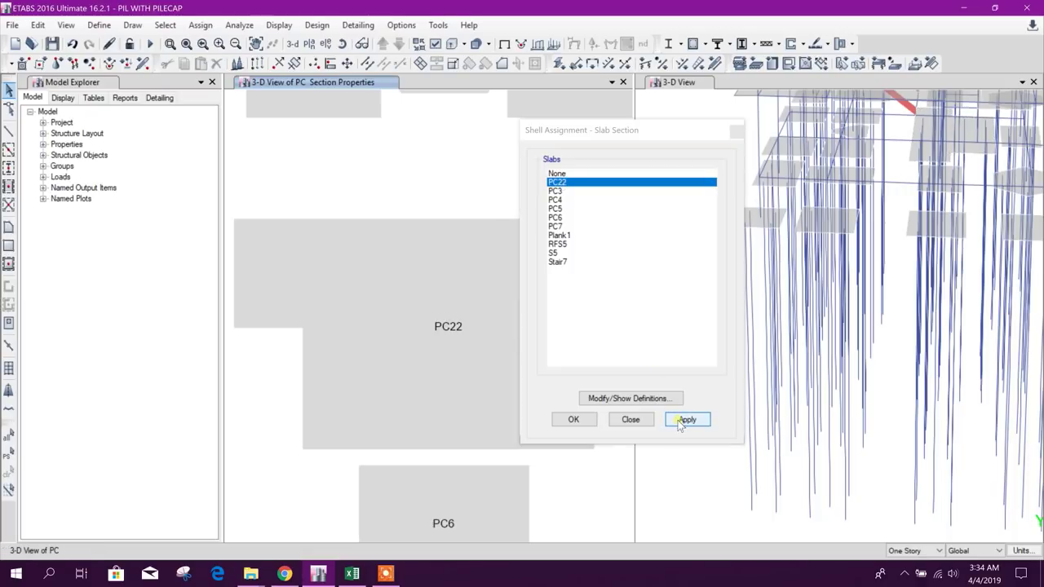
left_click(630, 419)
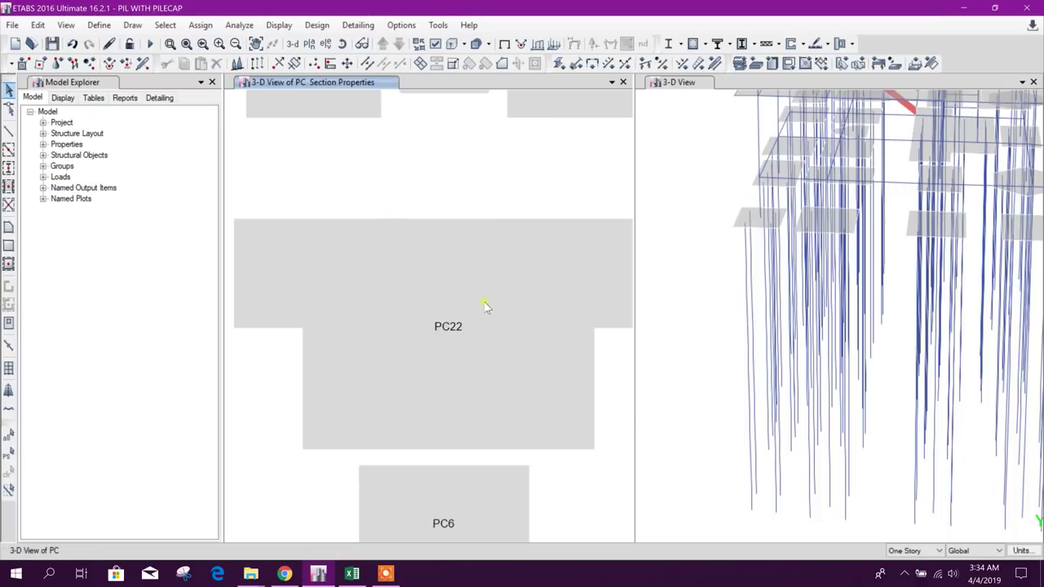
Rerun the analysis and start the concrete slab design
left_click(152, 45)
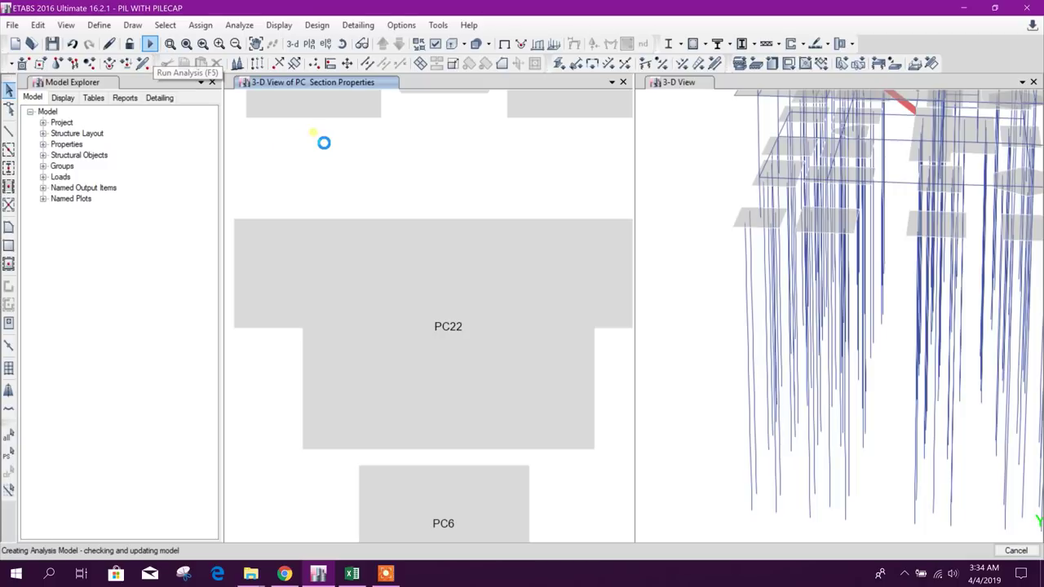
mouse_move(890, 557)
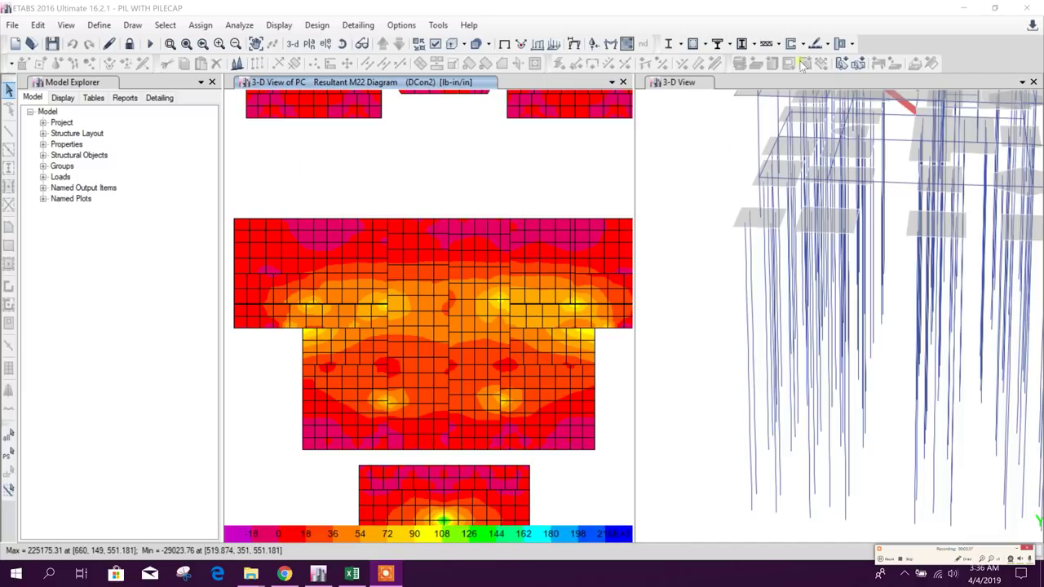
left_click(824, 44)
left_click(863, 178)
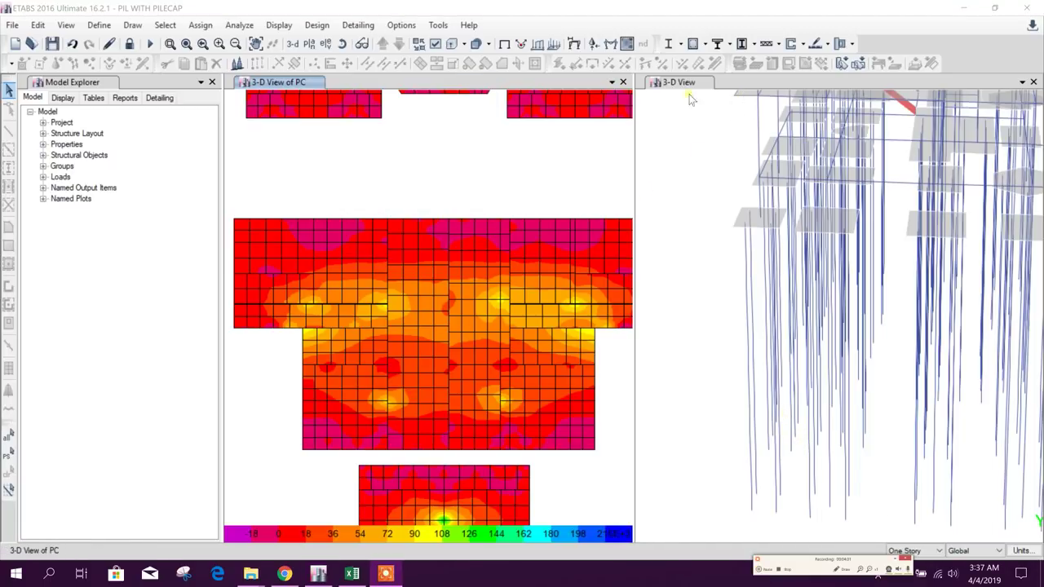
Display the updated punching shear check and review the D/C ratios across all pile caps
left_click(827, 45)
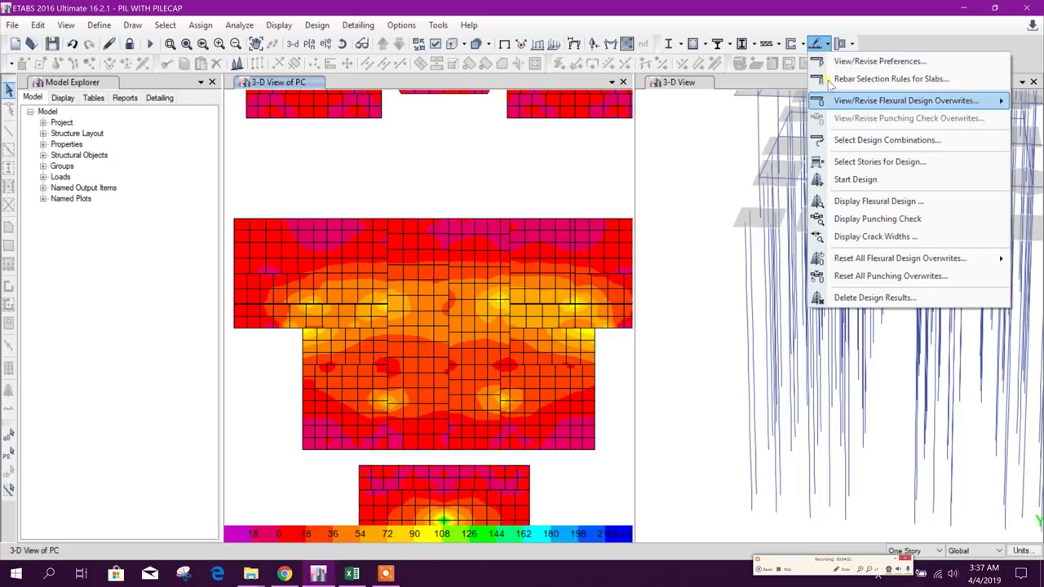
left_click(878, 219)
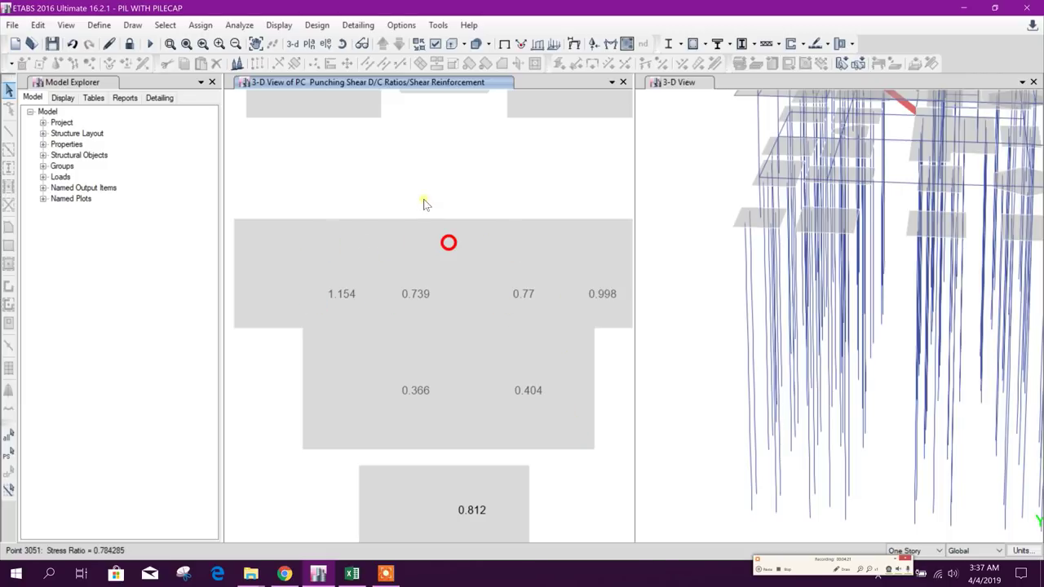
scroll(441, 178, "down", 3)
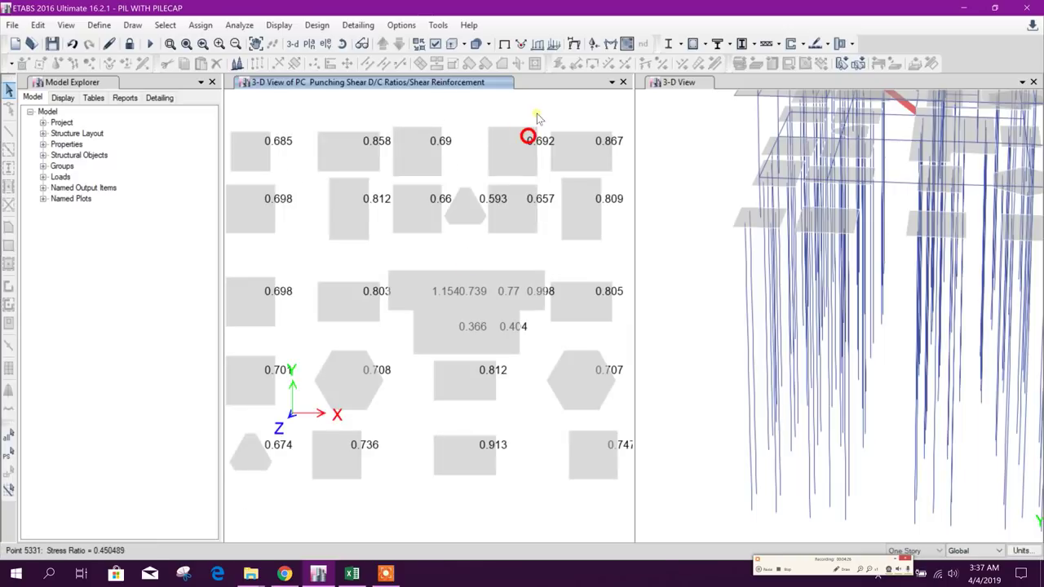
Display the strip-based enveloping flexural reinforcement on the PC view with bottom rebar hidden
left_click(827, 44)
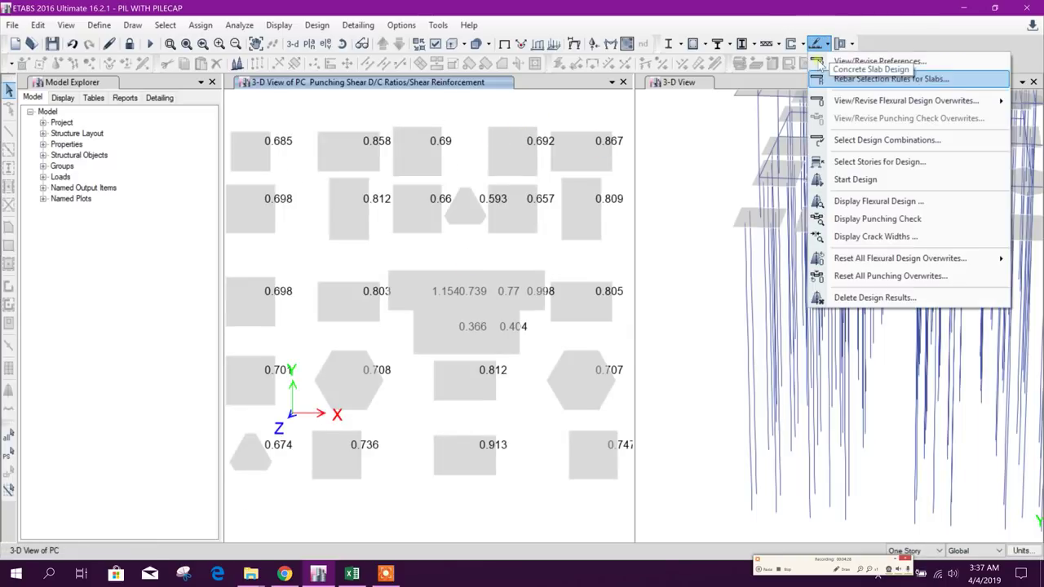
left_click(901, 202)
left_click_drag(474, 95, 642, 76)
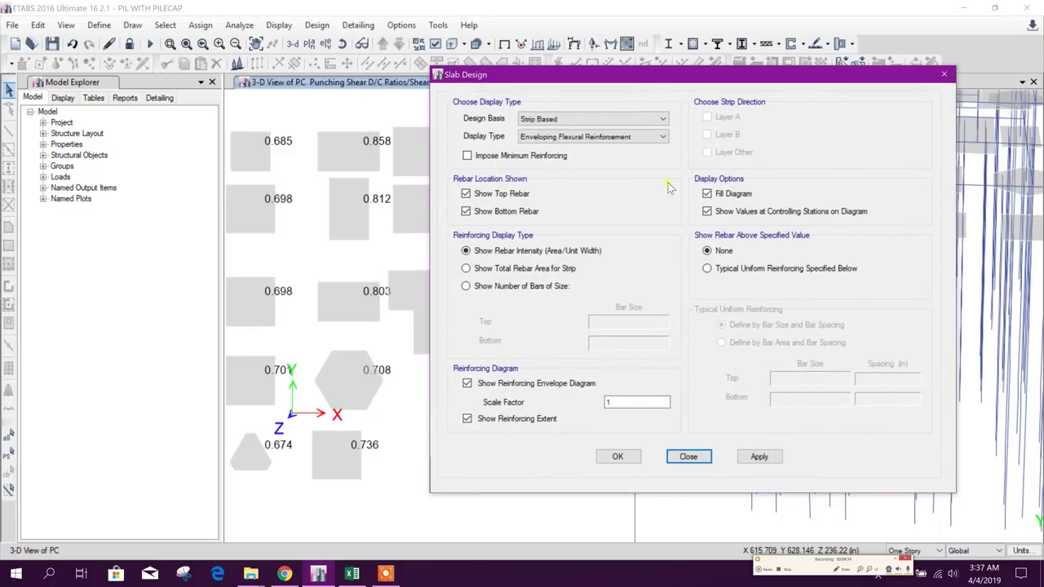
left_click_drag(578, 80, 595, 37)
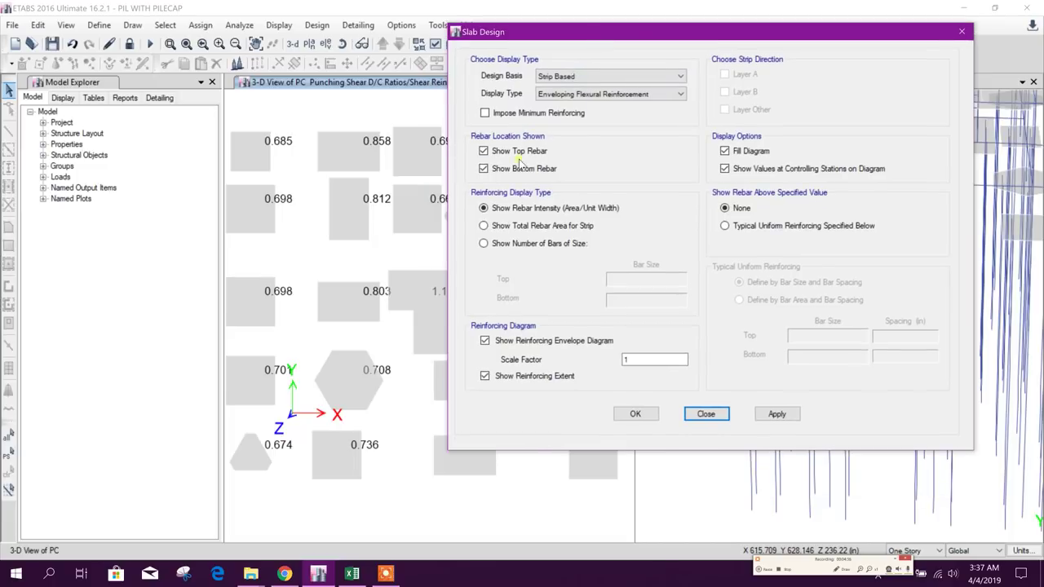
left_click(524, 168)
left_click(777, 414)
Switch the flexural design display to Finite Element Based, showing Direction 1 top rebar
left_click(617, 78)
left_click(611, 85)
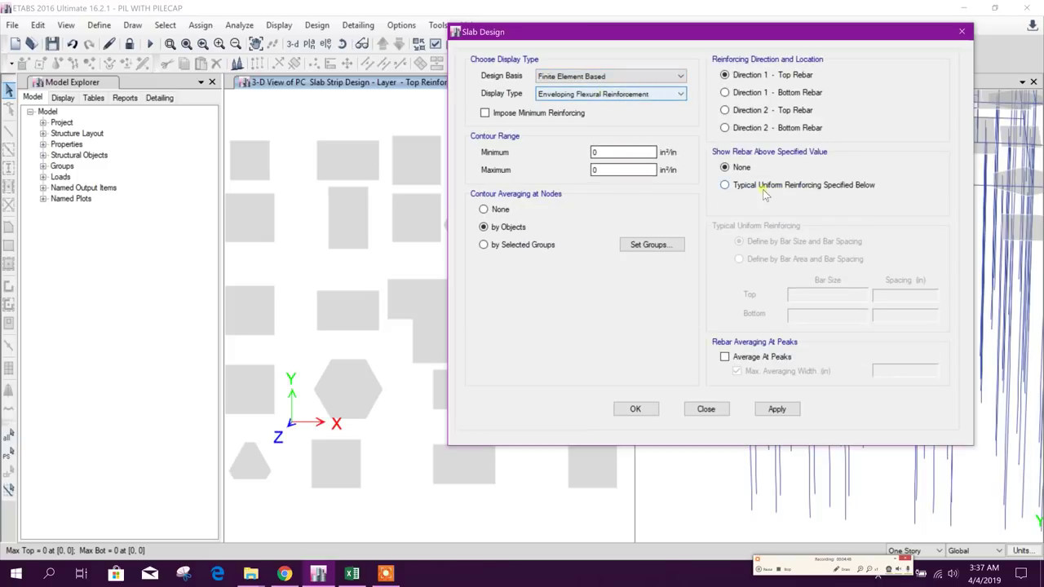
left_click(775, 410)
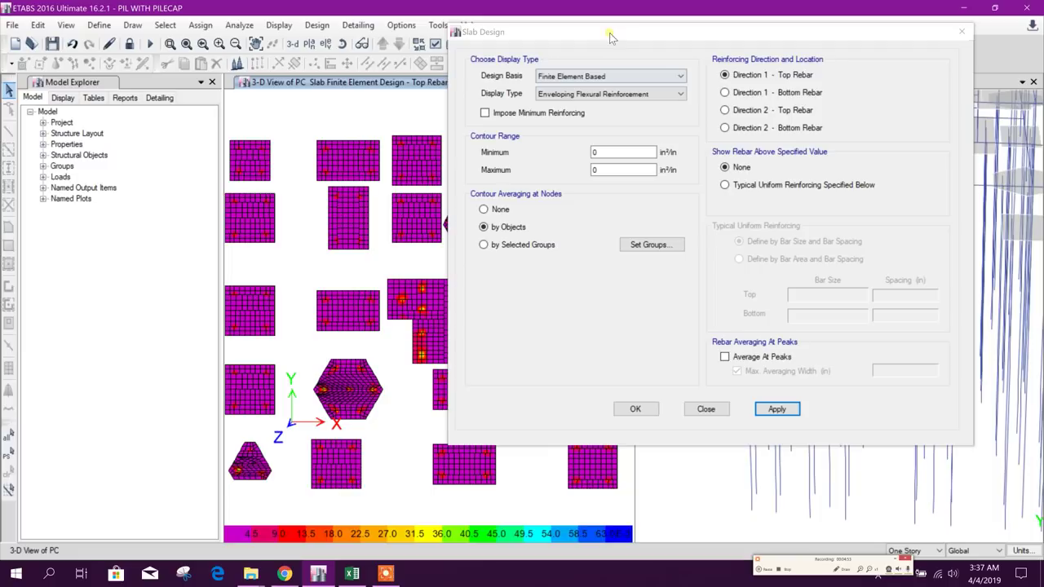
Impose minimum reinforcing on the Direction 1 top rebar contours and inspect the intensity on the pile caps
left_click_drag(618, 33, 654, 33)
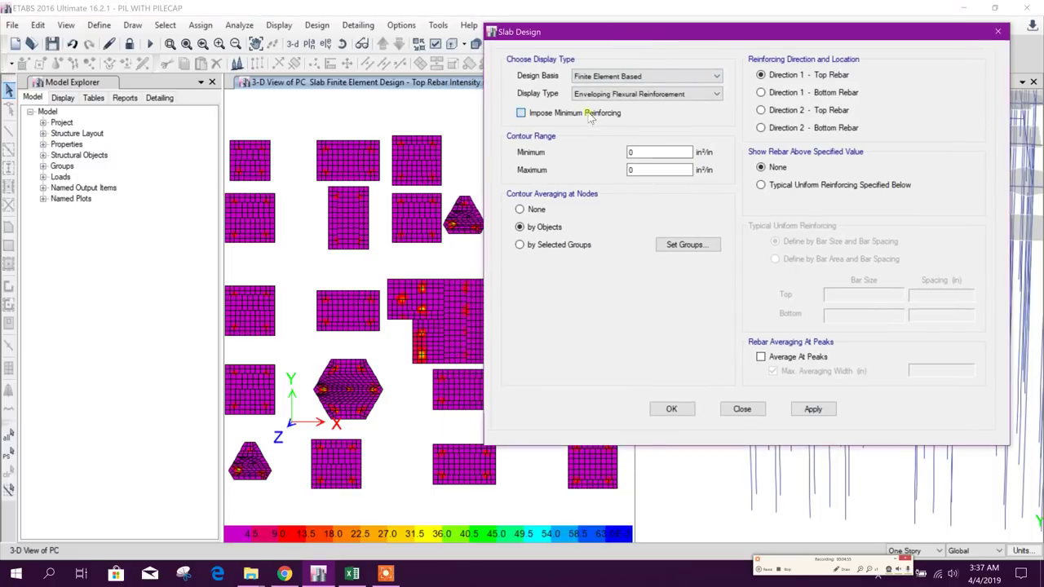
left_click(797, 405)
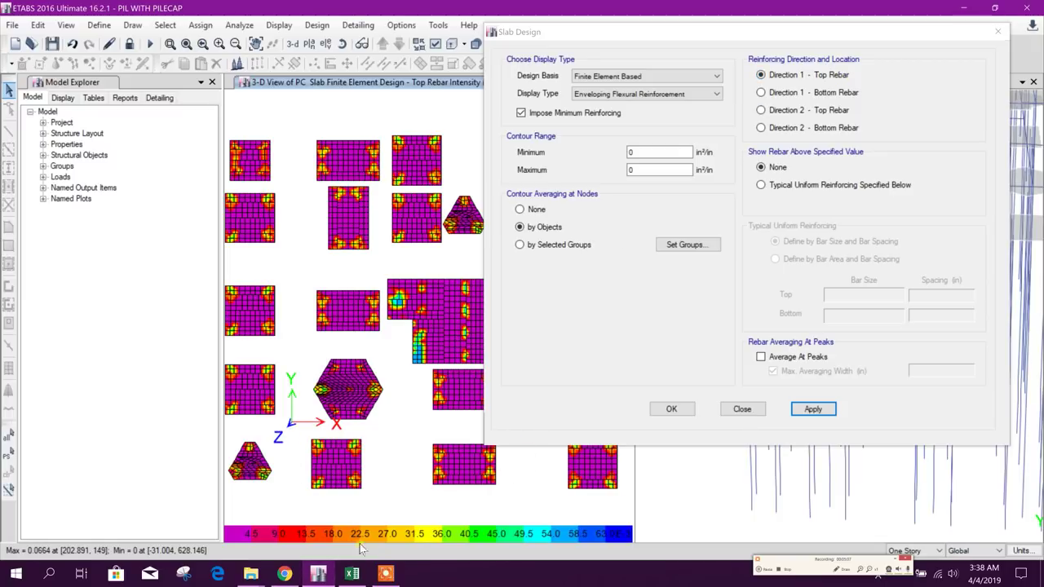
mouse_move(357, 245)
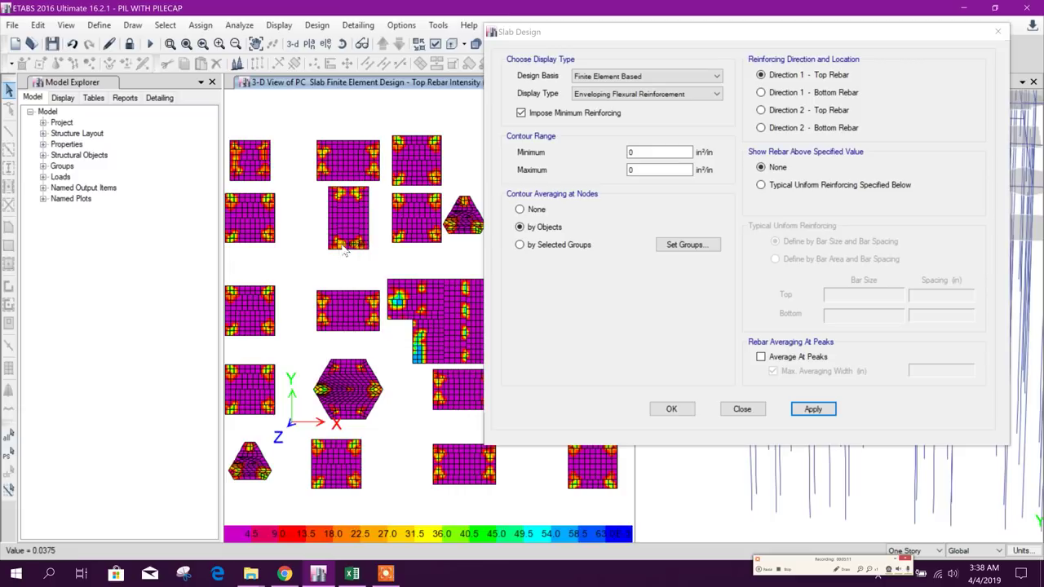
scroll(341, 249, "up", 3)
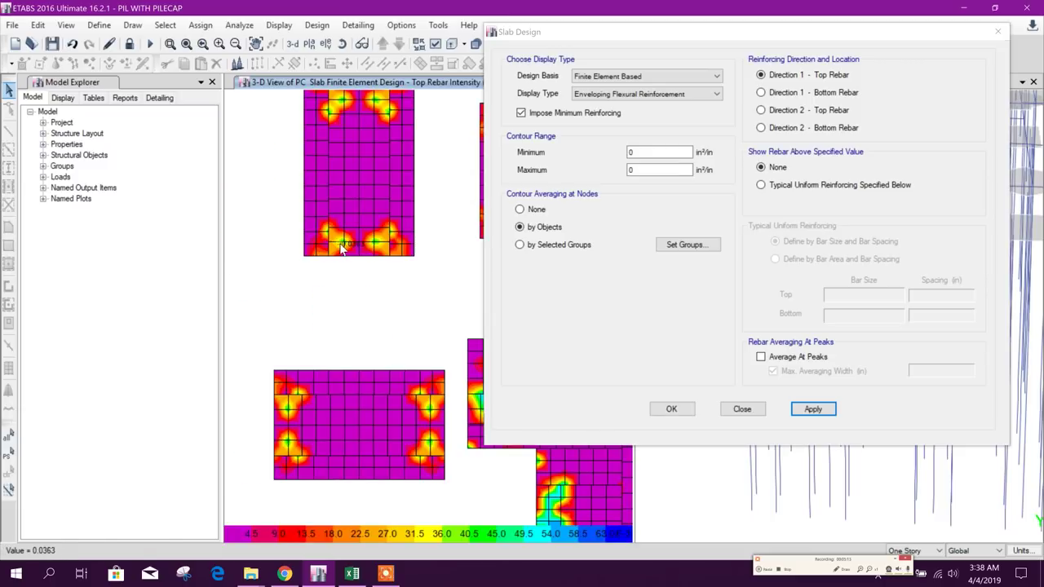
left_click(740, 409)
left_click(1017, 552)
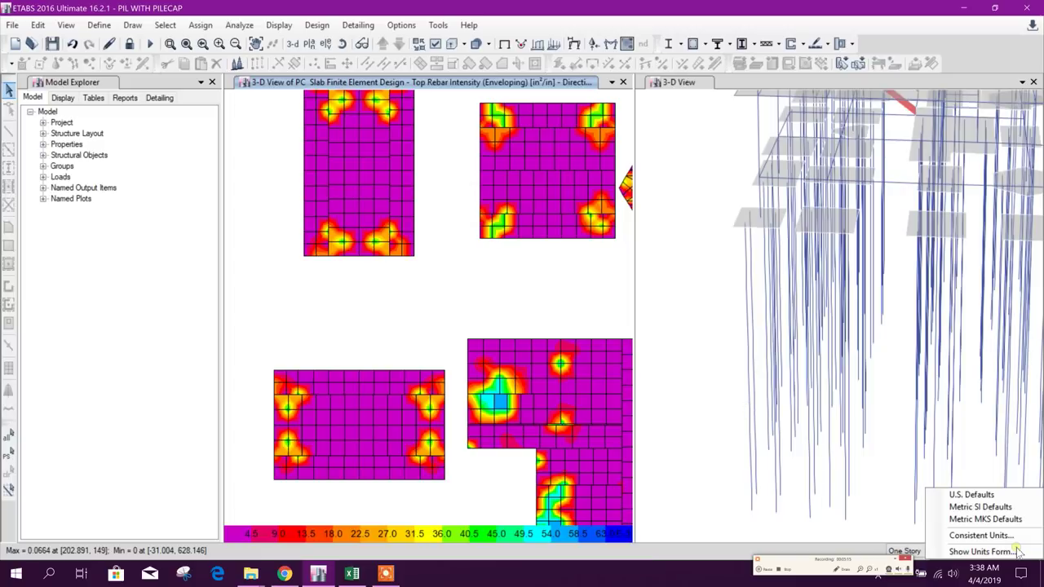
left_click(979, 535)
left_click(538, 174)
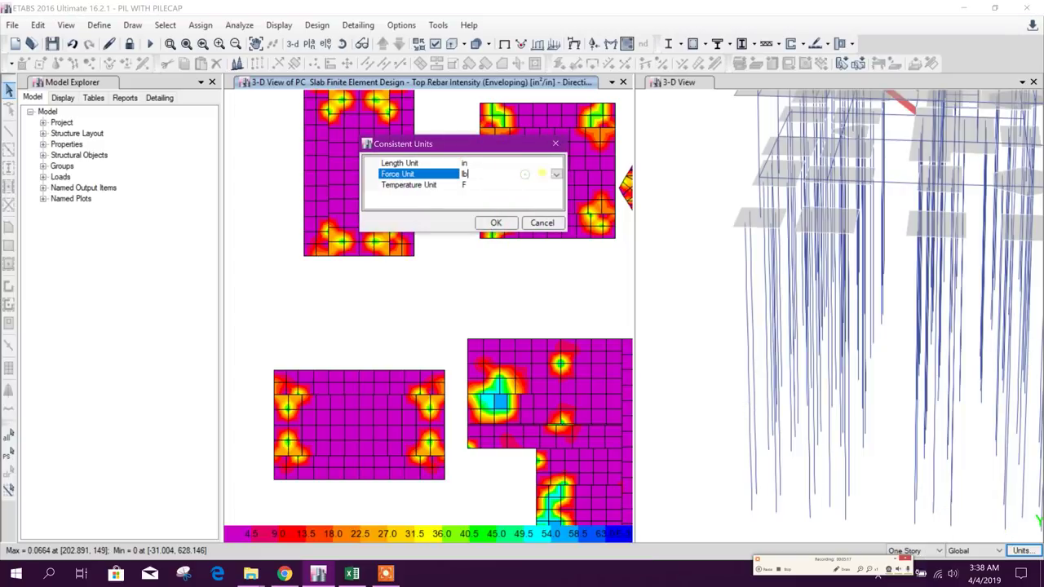
left_click(543, 163)
left_click(555, 163)
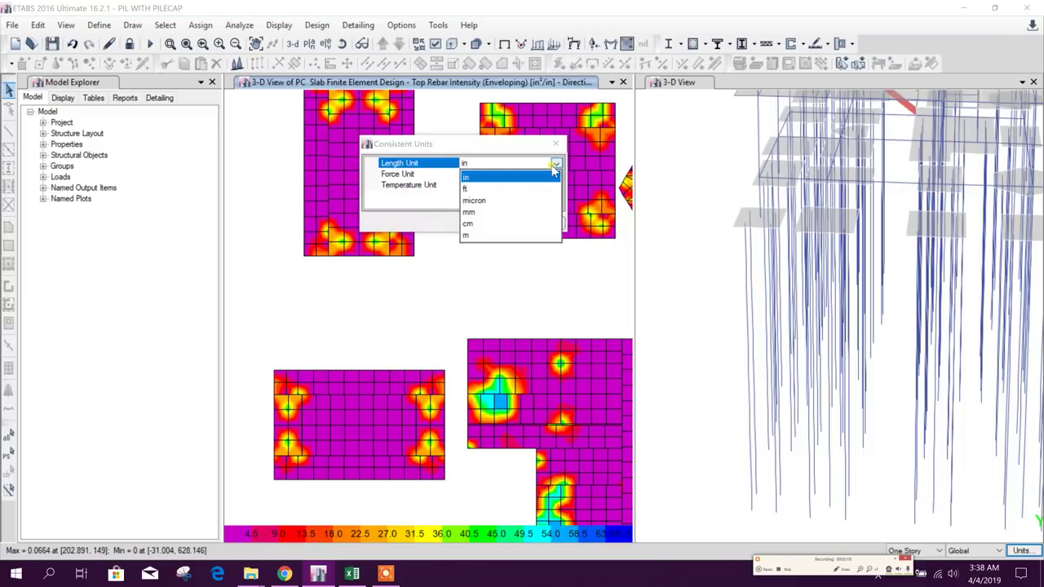
left_click(556, 144)
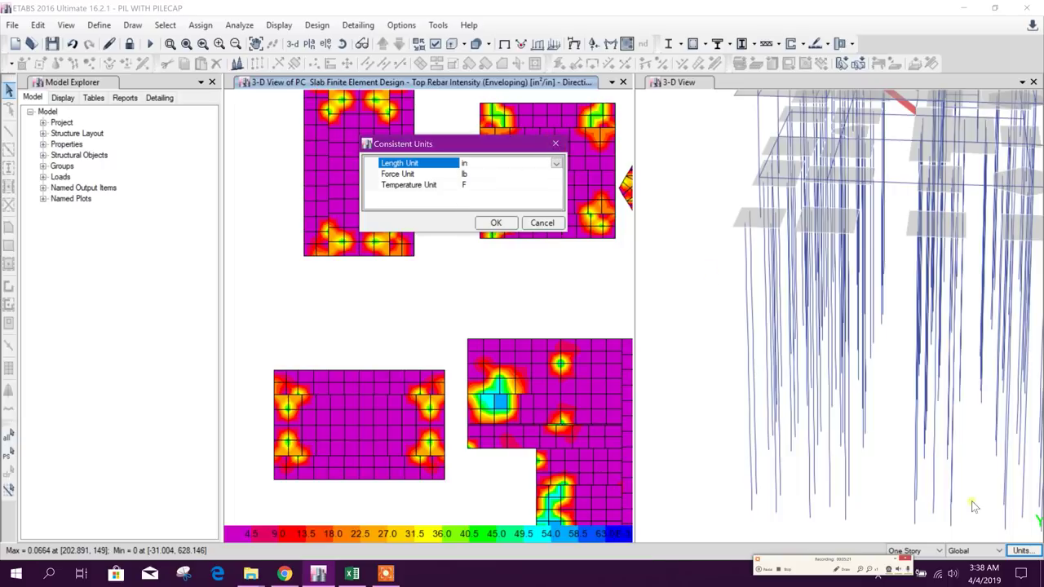
left_click(555, 145)
Set the Rebar Area/Length display unit to mm2/m
left_click(1021, 551)
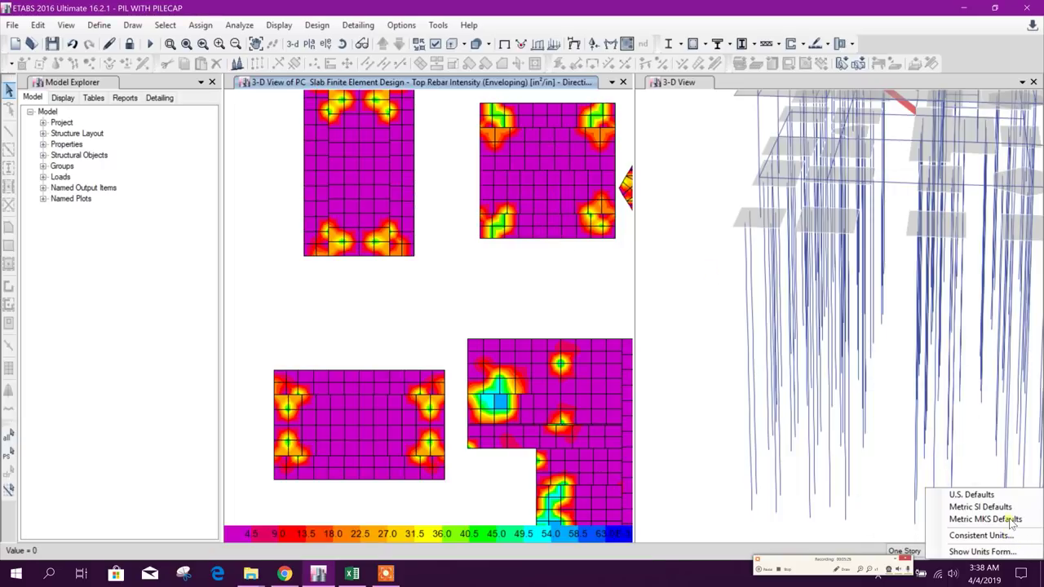
left_click(1000, 553)
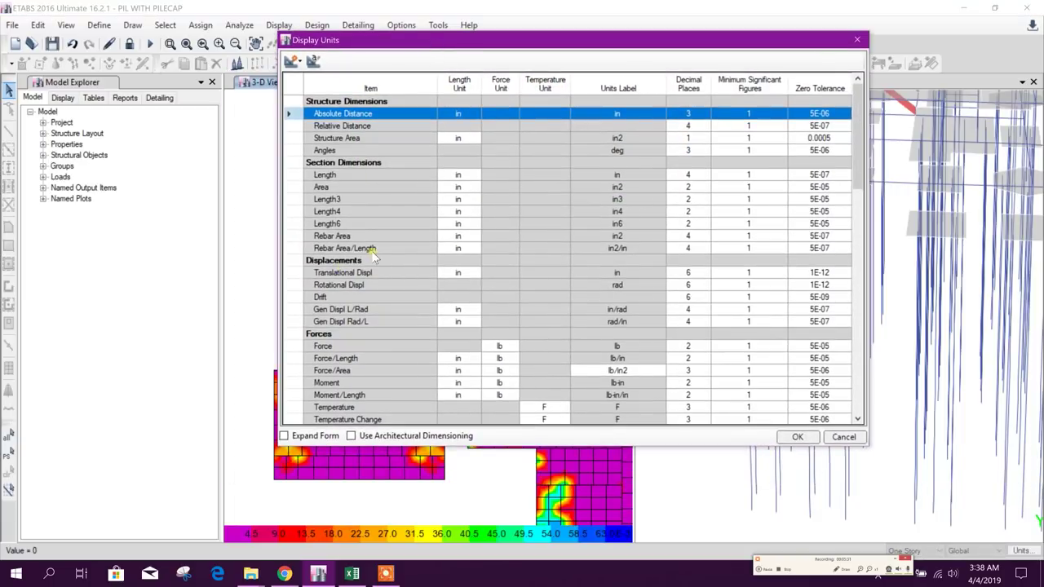
left_click(371, 250)
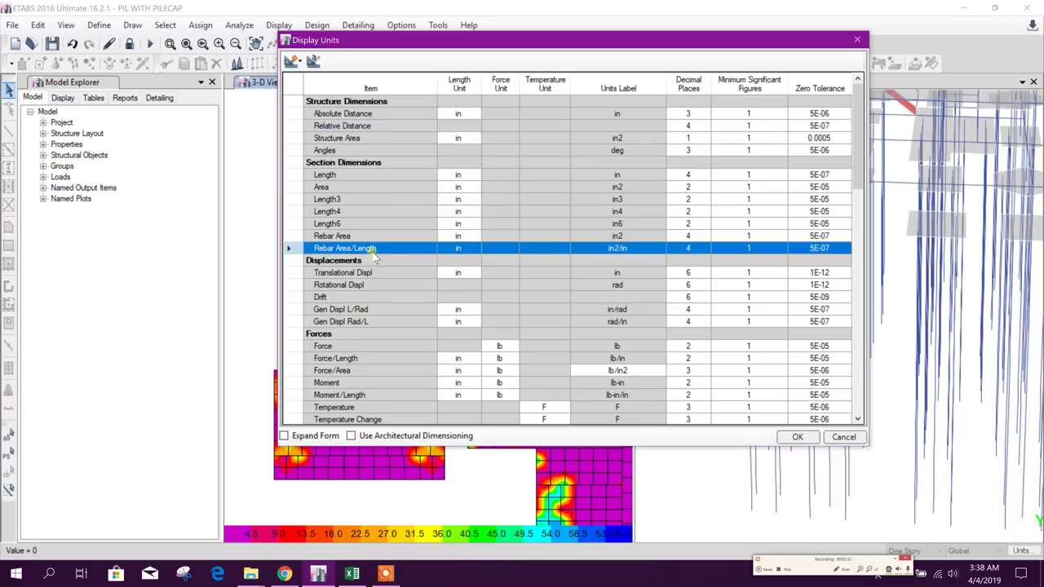
left_click(460, 251)
left_click(472, 250)
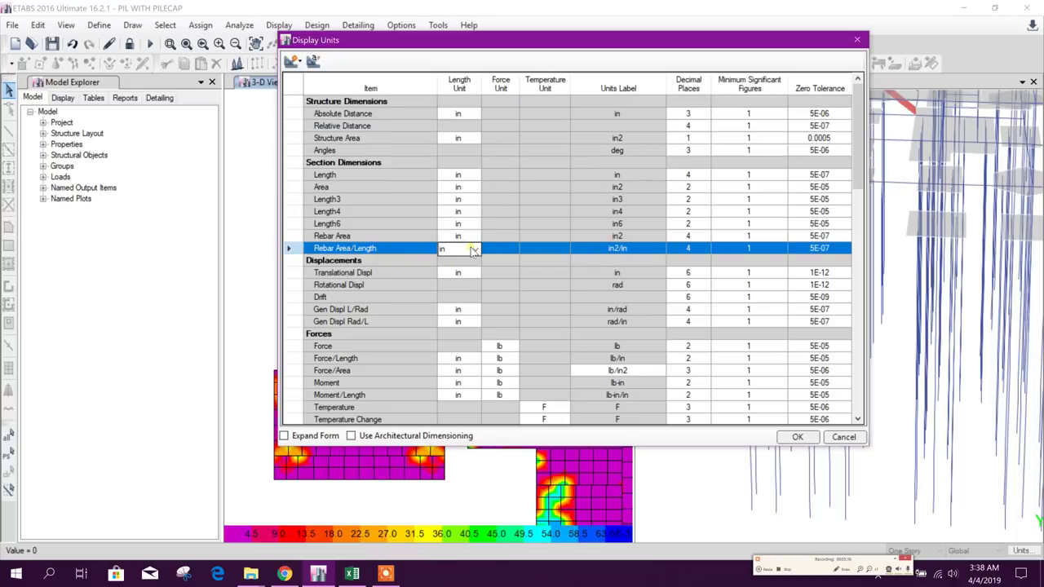
left_click(474, 250)
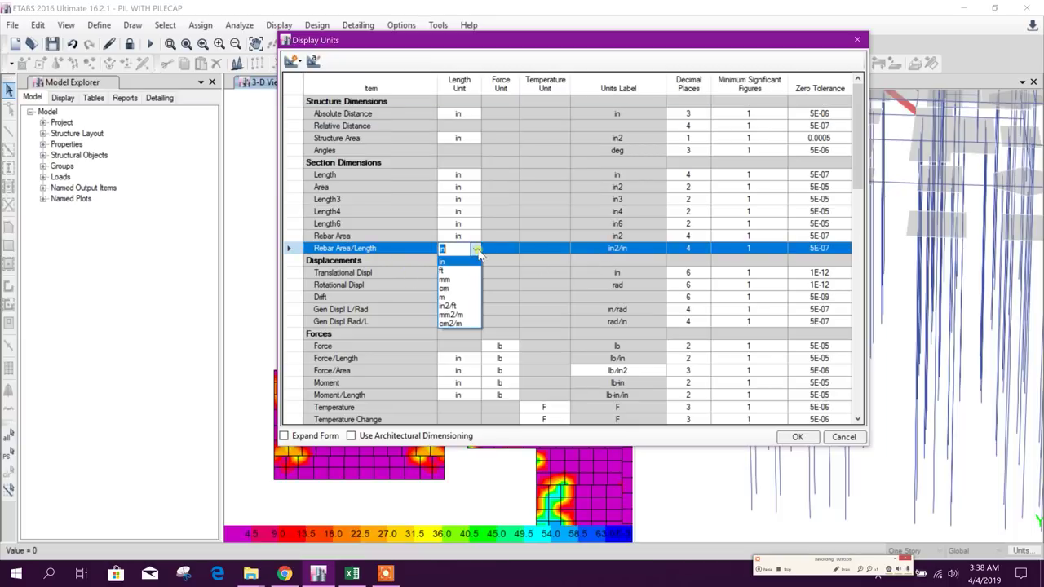
left_click(459, 314)
left_click(798, 438)
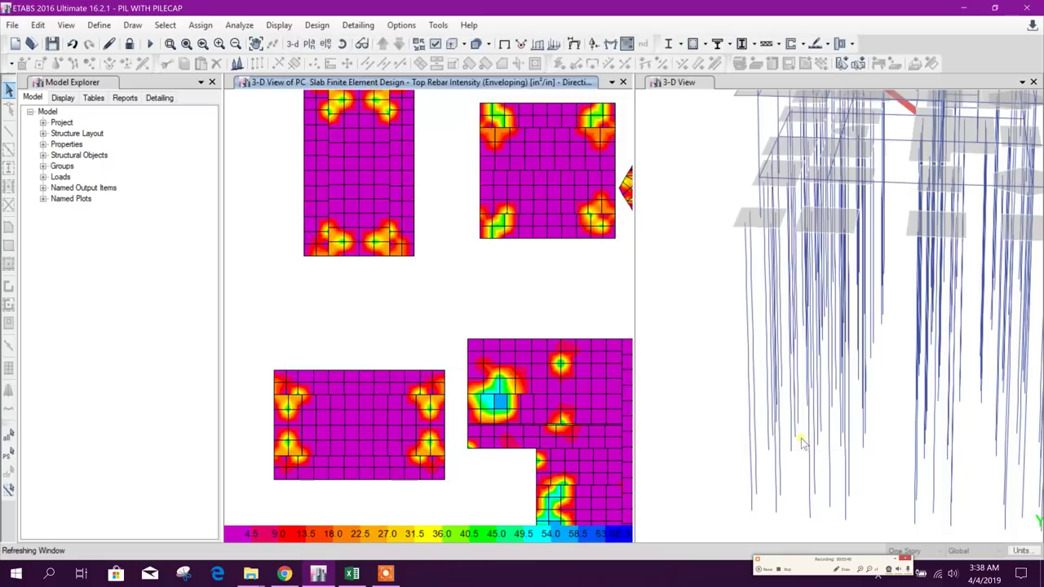
Read the top rebar intensity at the pile cap peaks, and switch to the Rebar Design sheet of PILE DESIGN.xlsx in Excel
middle_click_drag(428, 304, 431, 323)
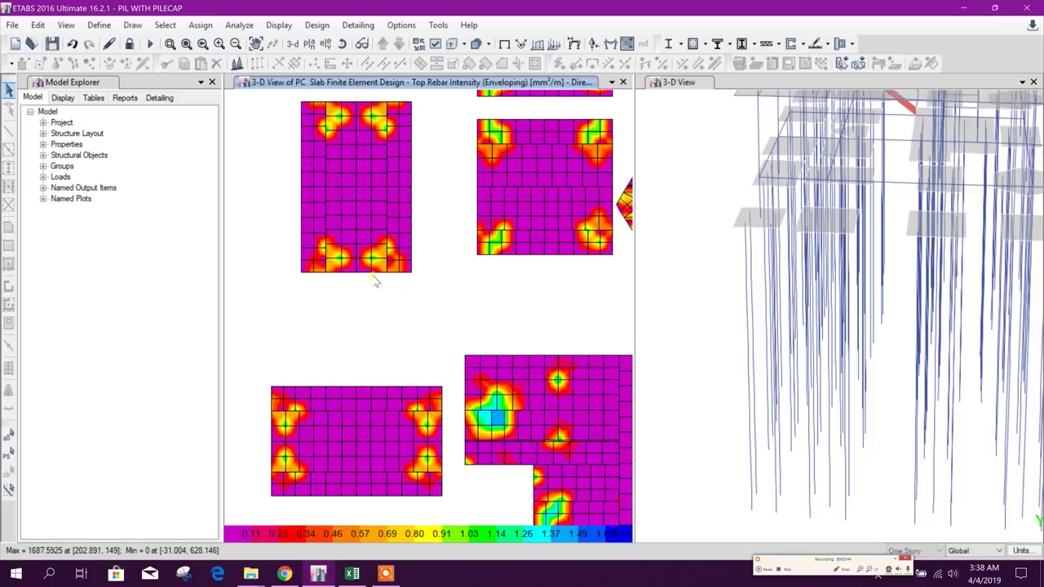
mouse_move(355, 261)
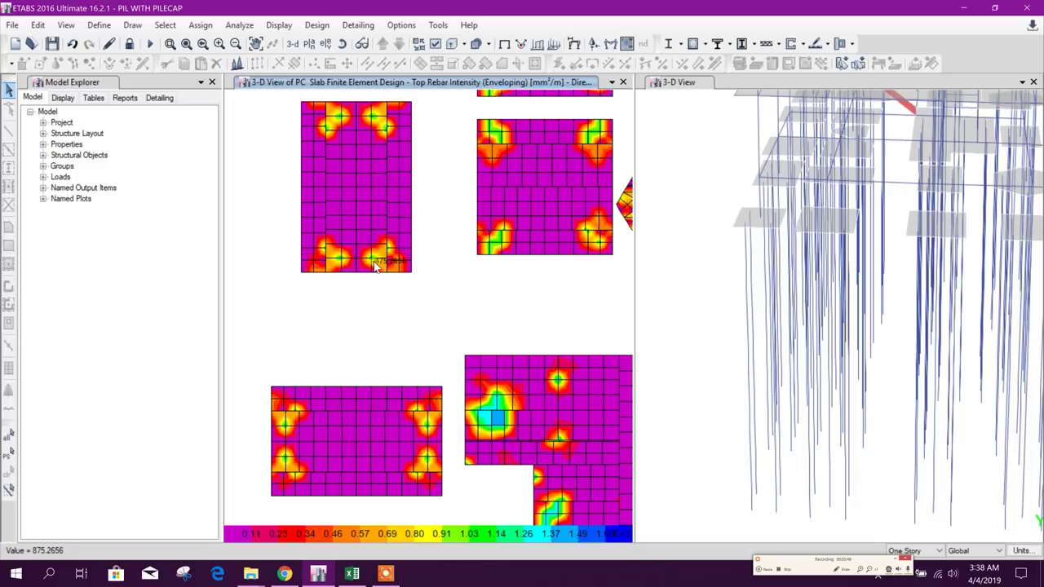
scroll(373, 261, "up", 2)
scroll(374, 260, "down", 3)
left_click(351, 574)
left_click(330, 238)
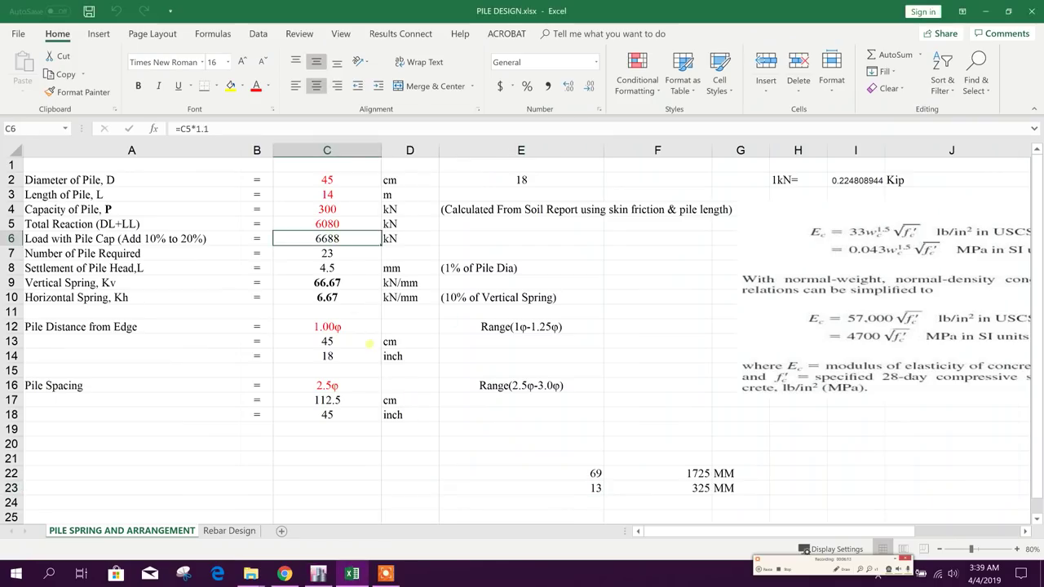
left_click(229, 531)
scroll(391, 256, "up", 1)
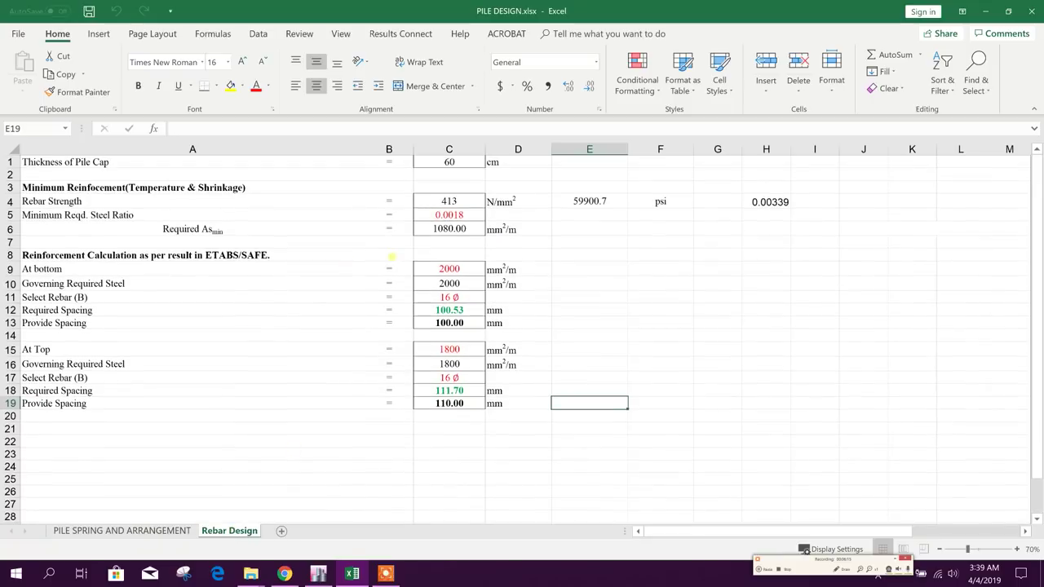
Calculate =33*25 in cell E1 and set the thickness of pile cap in C1 to 82.5 cm
left_click(441, 166)
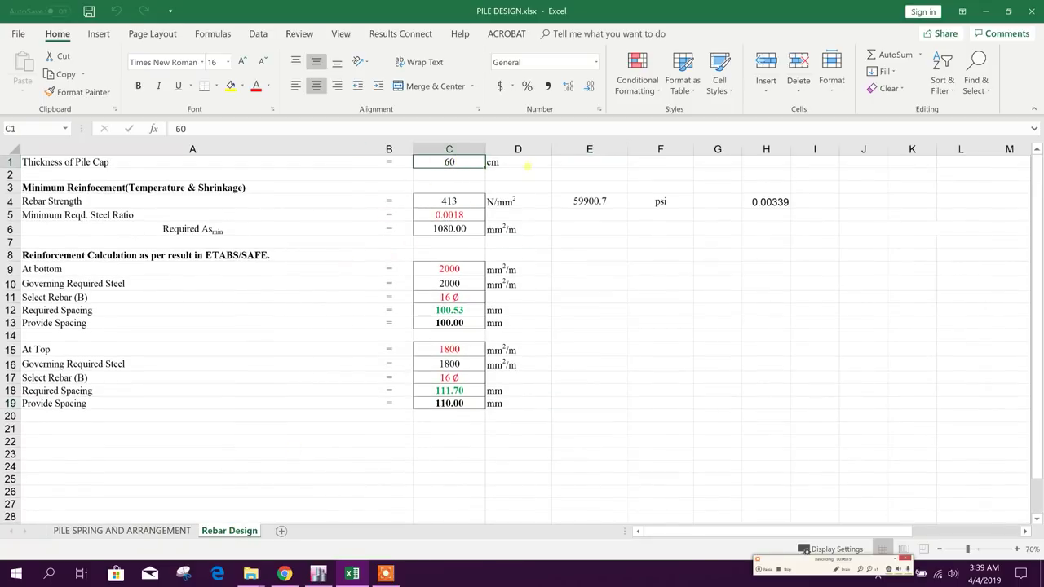
left_click(579, 162)
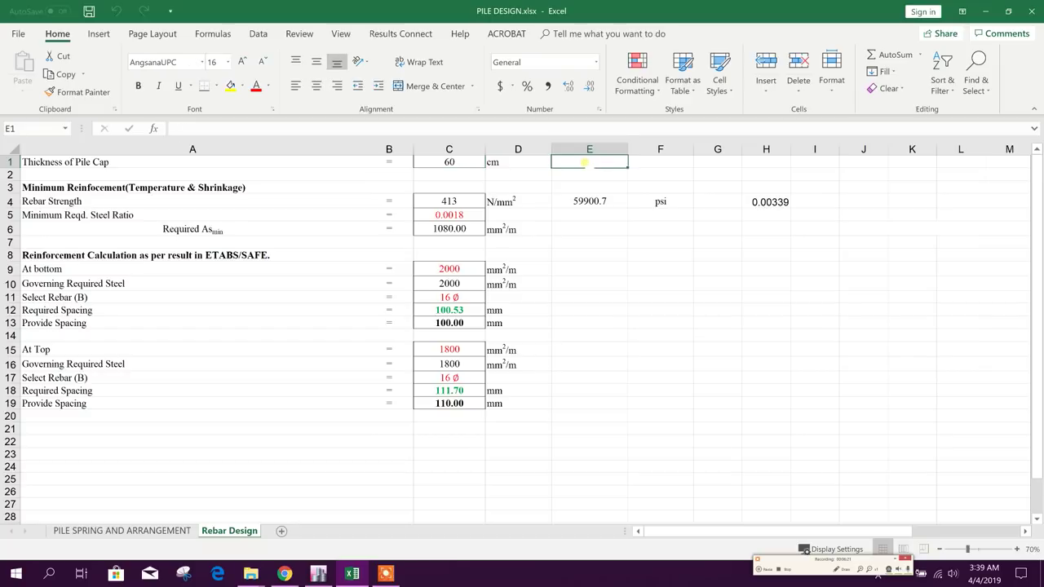
type("33*25")
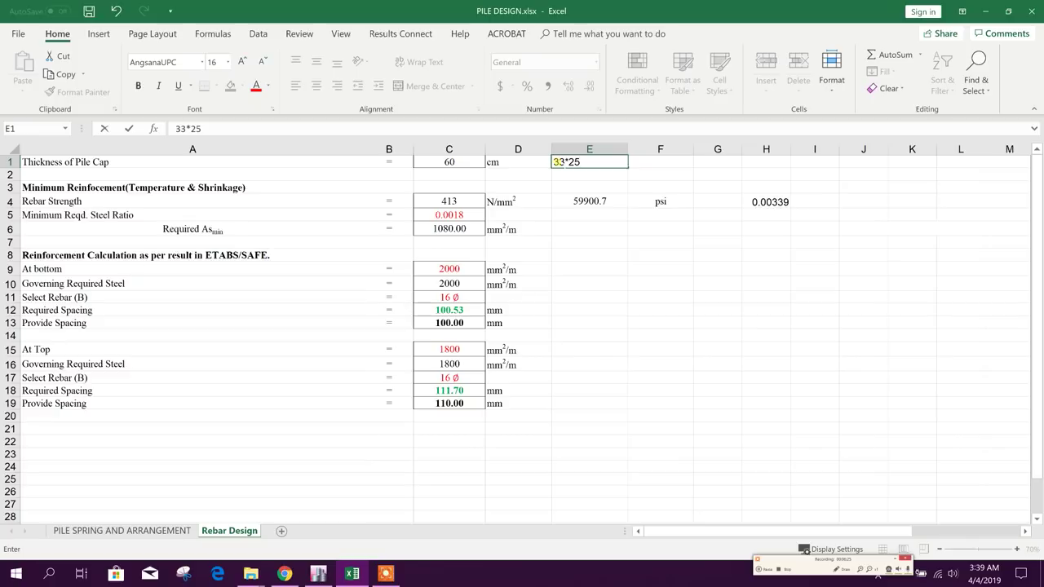
type("=")
key("Return")
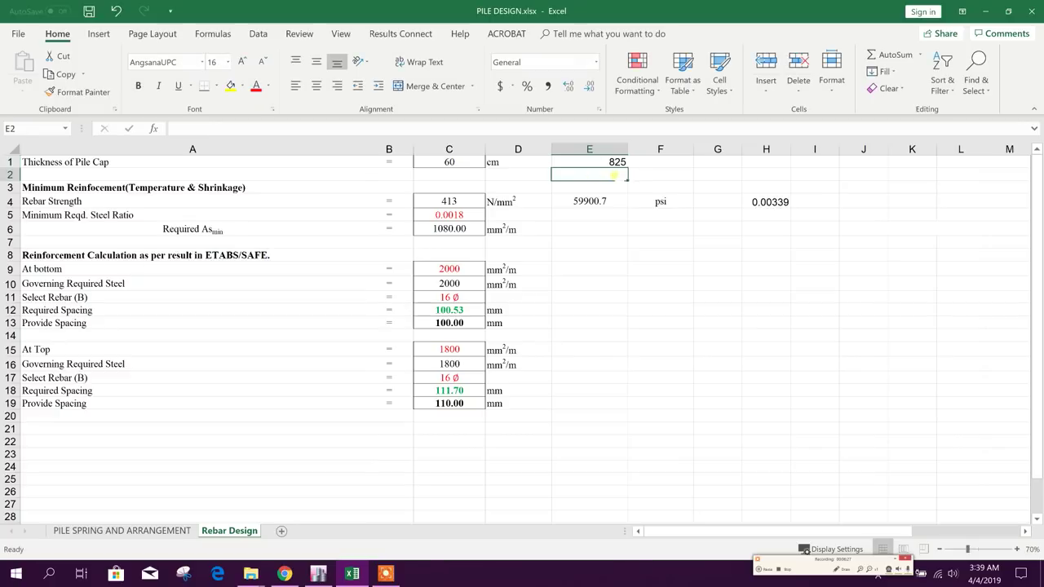
key("Up")
left_click(458, 162)
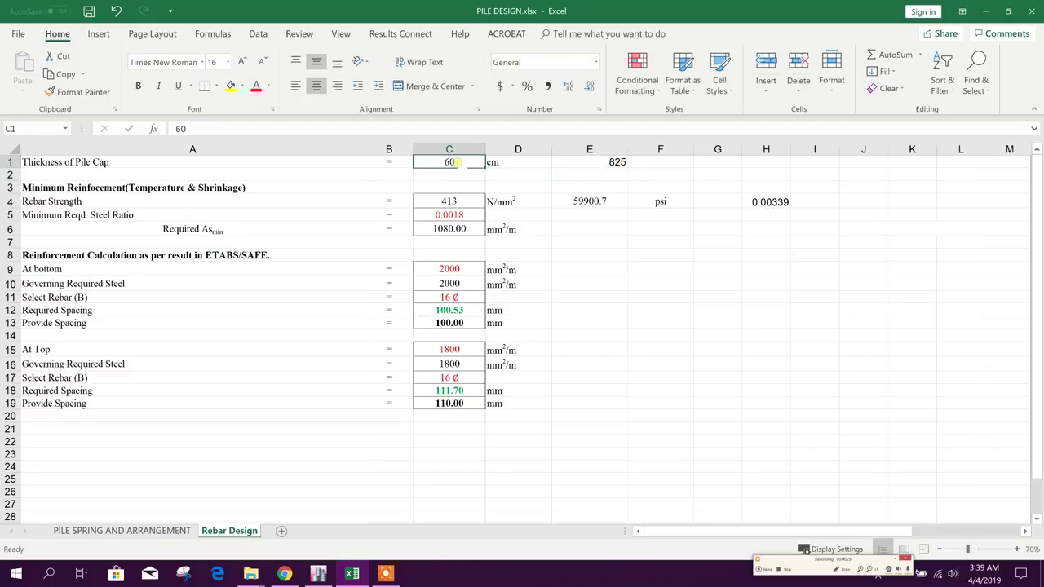
type("82.5")
key("Return")
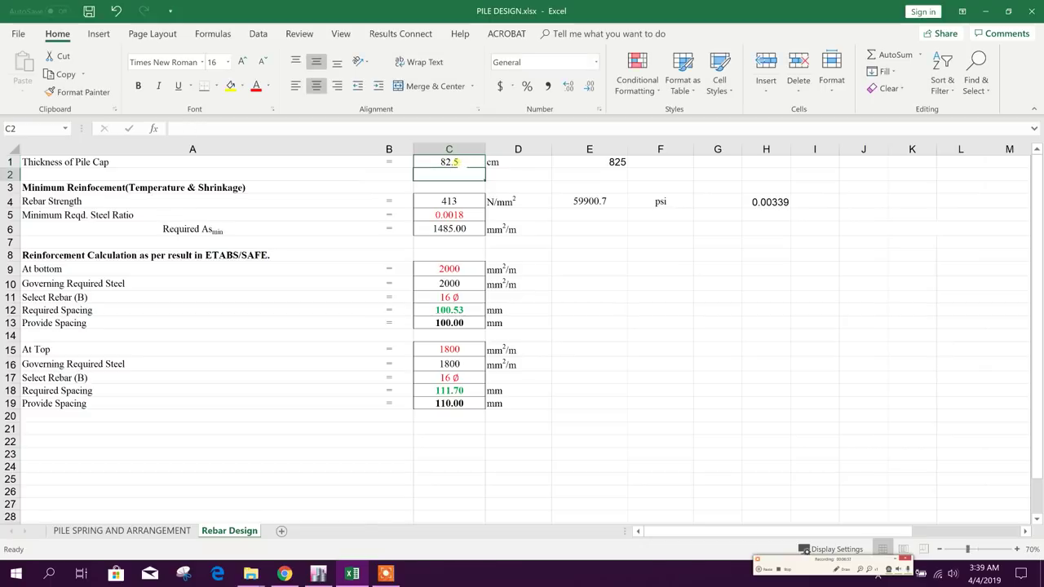
Check the minimum required steel formula in C6 and clear the scratch calculation from E1
left_click(453, 231)
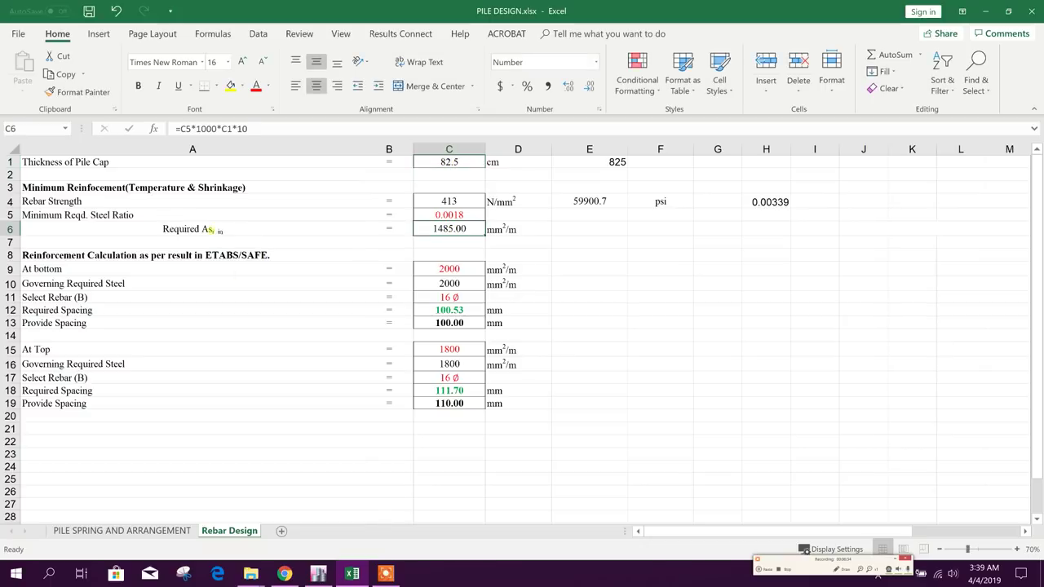
left_click(209, 230)
left_click(604, 163)
key("Delete")
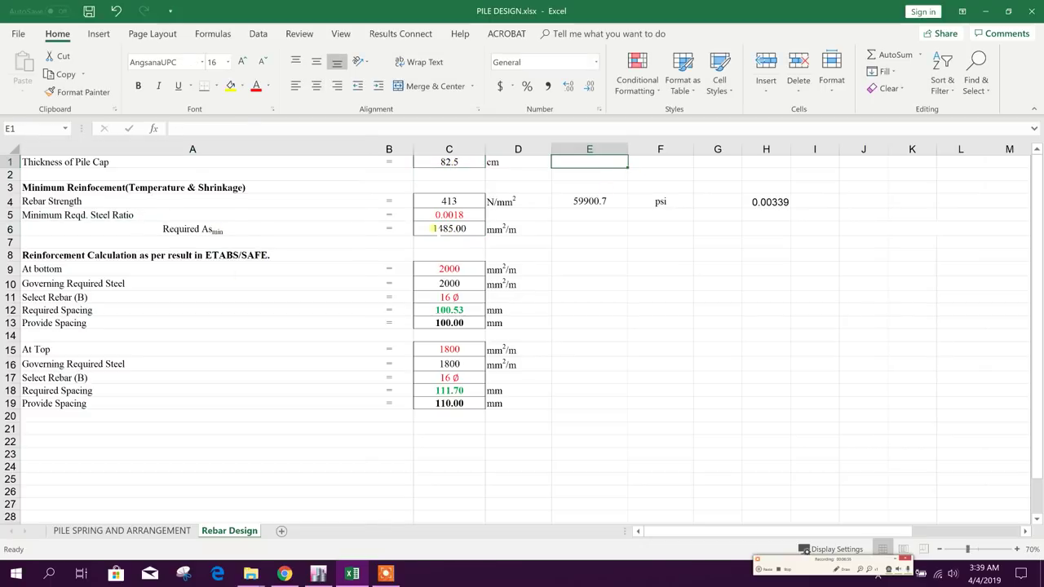
Review the minimum required steel and the At bottom and At Top rows of the reinforcement calculation
left_click(433, 229)
left_click(114, 271)
left_click(90, 352)
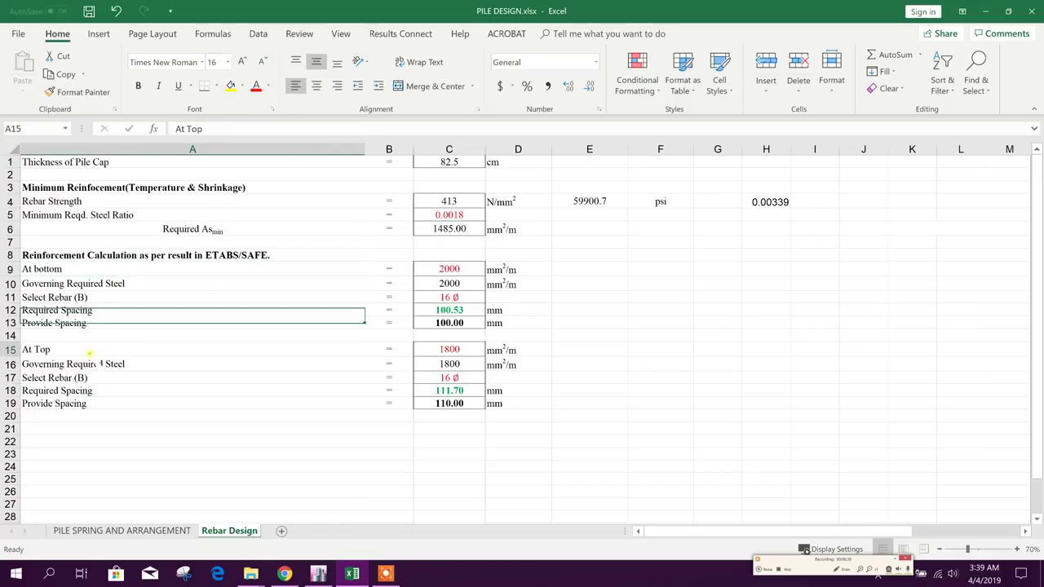
scroll(90, 353, "down", 1)
left_click(89, 341)
left_click(302, 326)
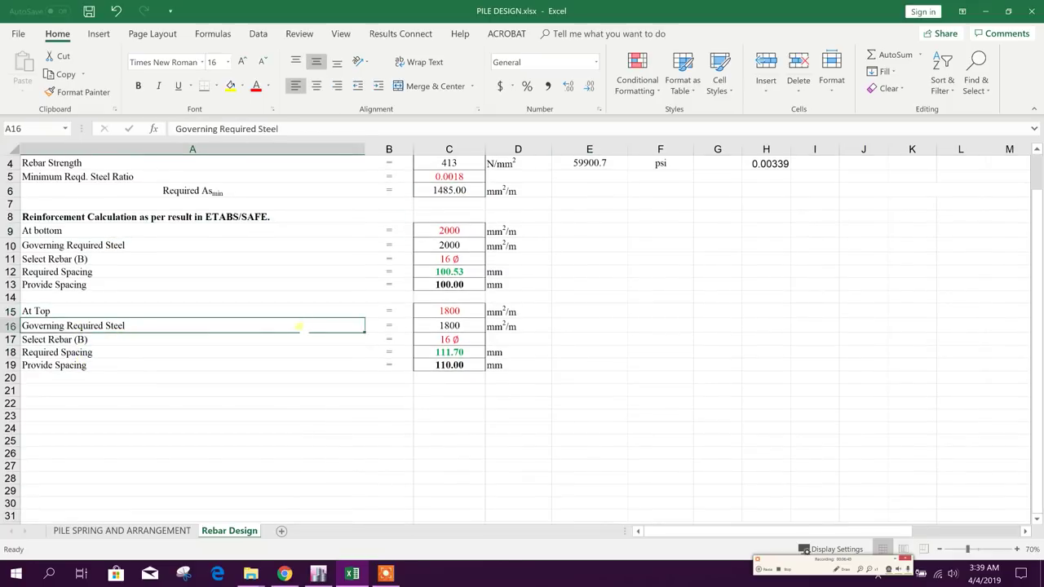
left_click(472, 314)
scroll(186, 269, "up", 1)
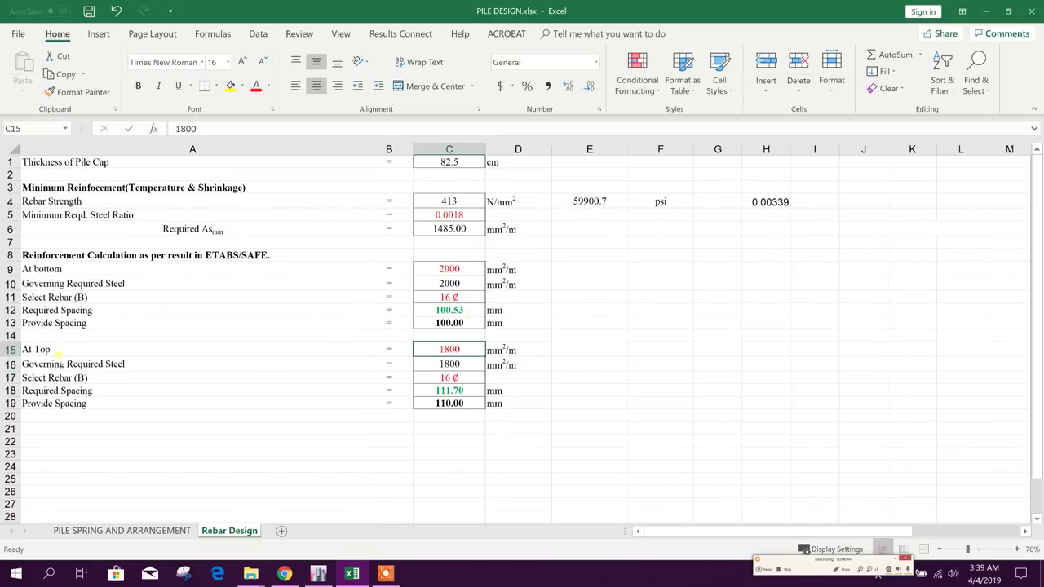
left_click(59, 352)
left_click(214, 255)
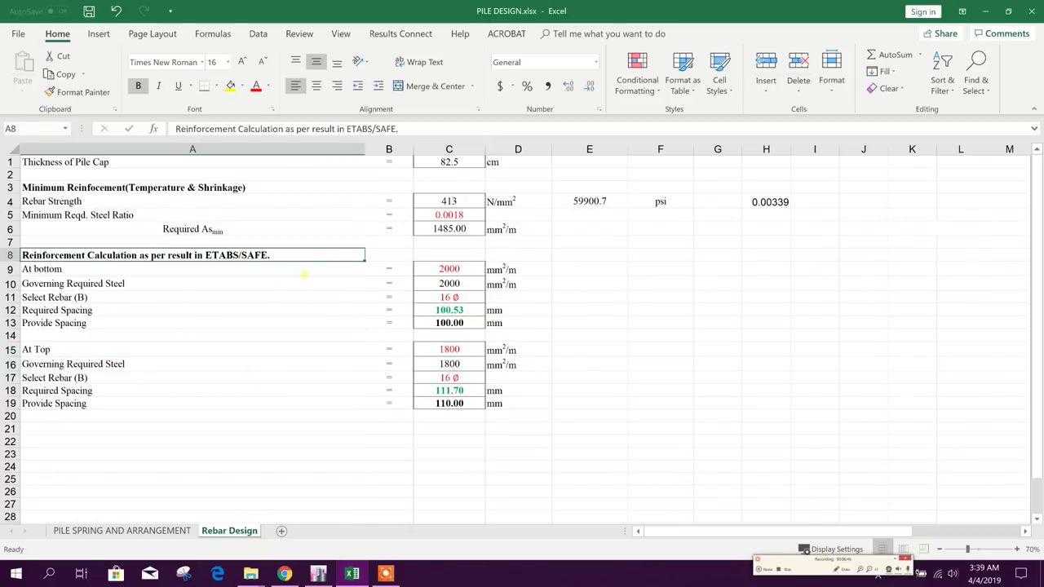
left_click(67, 349)
Set the At Top reinforcement in C15 to 1300 mm2/m
left_click(484, 354)
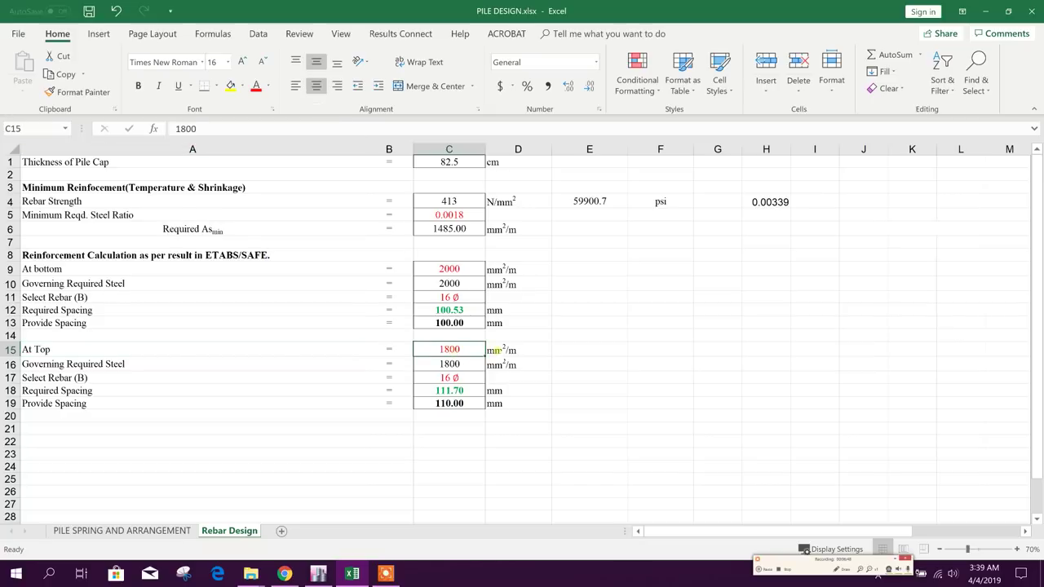
type("1")
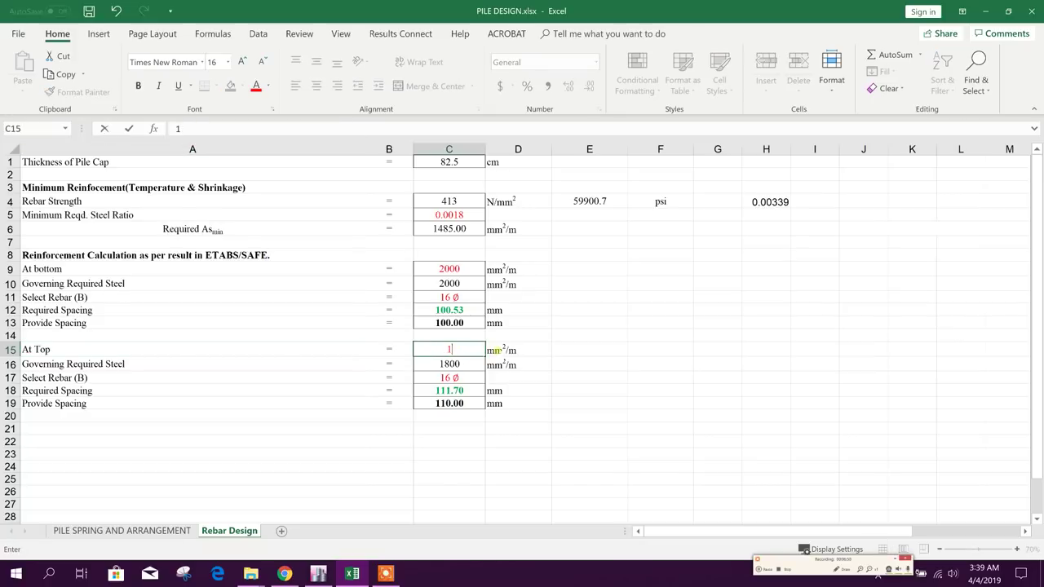
type("300")
key("Return")
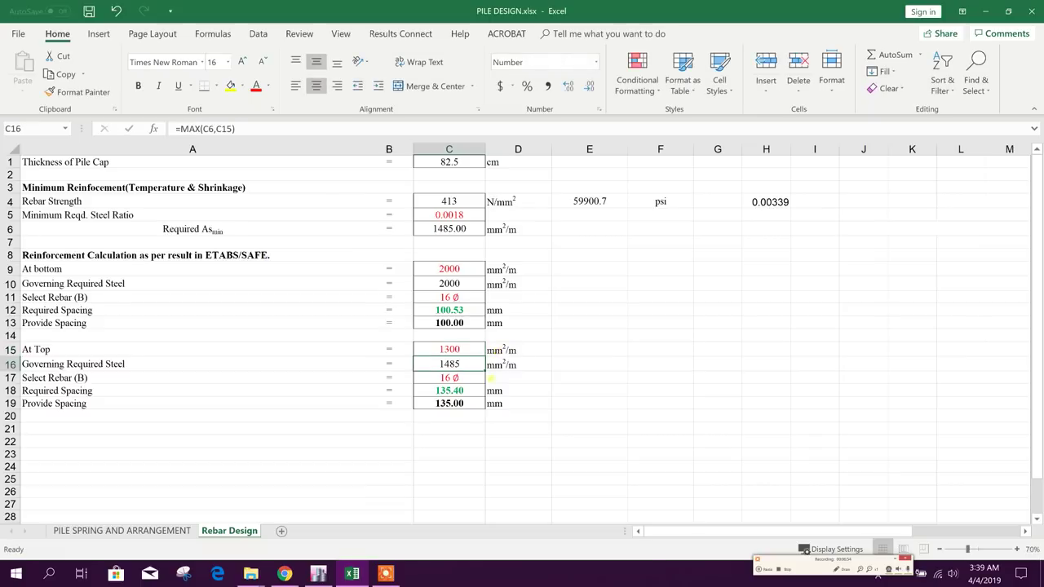
Try 14 mm rebar for the At Top reinforcement in C17, and return the selection to 16 mm
left_click(230, 365)
left_click(472, 367)
left_click(104, 380)
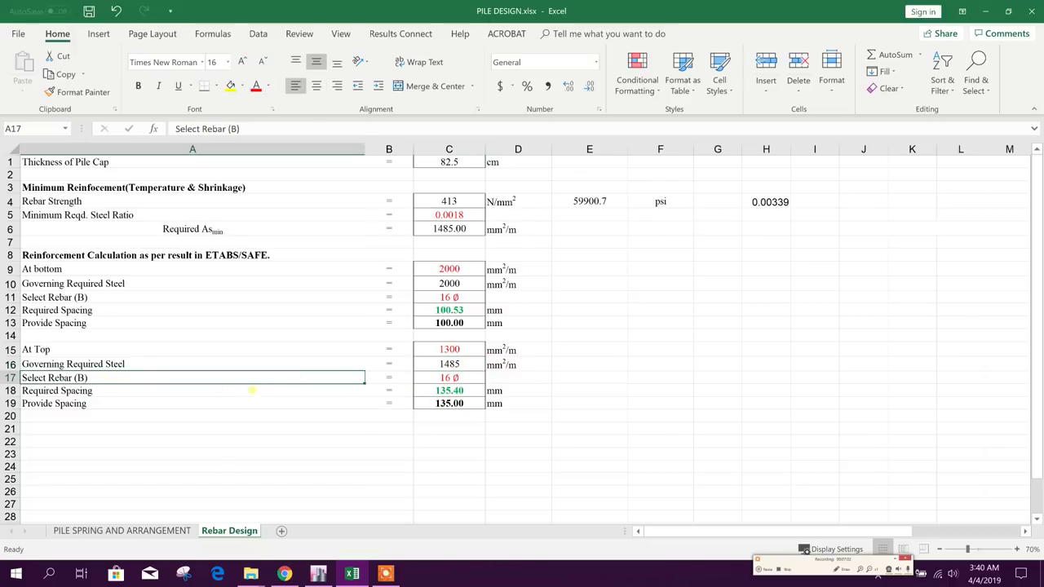
left_click(449, 378)
left_click(490, 378)
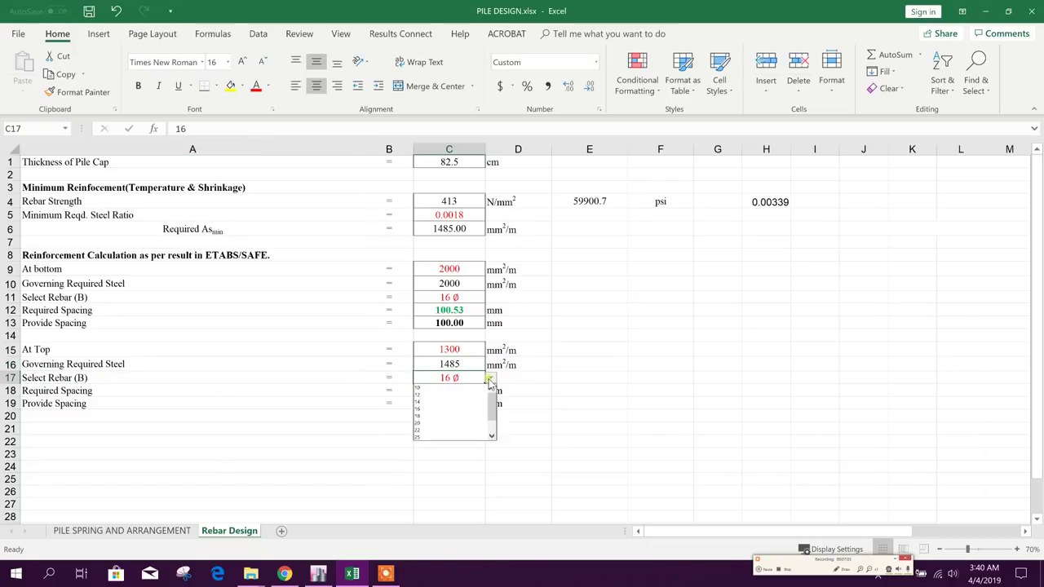
left_click(442, 402)
left_click(490, 379)
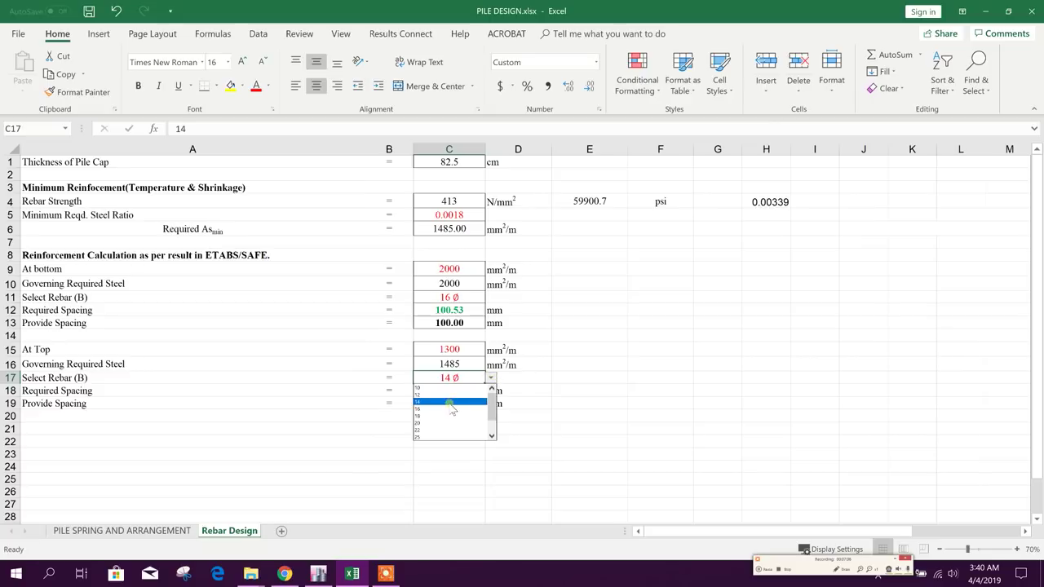
left_click(446, 412)
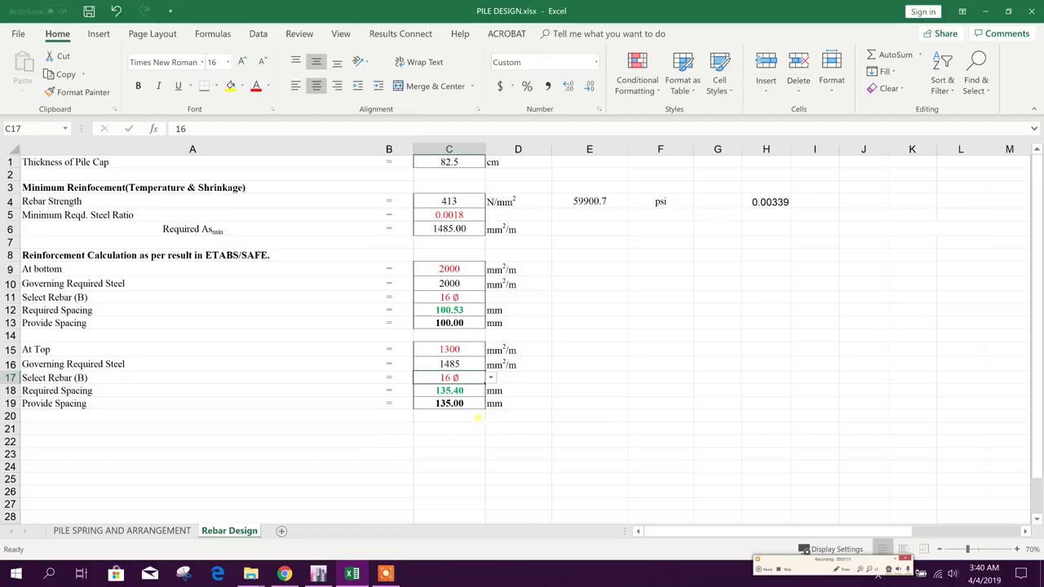
Switch to ETABS and display the enveloping flexural reinforcement of the pile caps for Direction 1 - Bottom Rebar
left_click(318, 574)
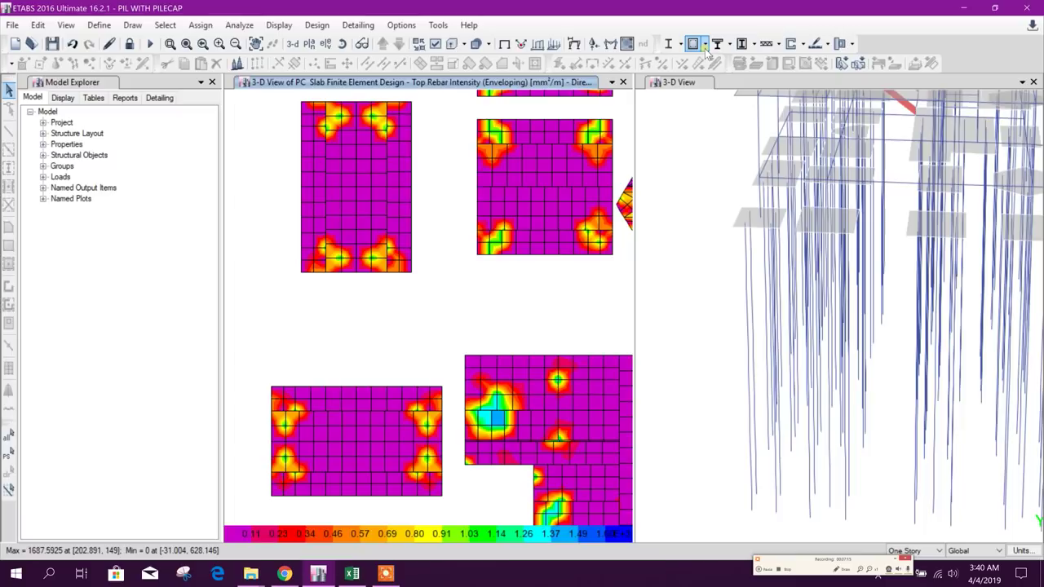
left_click(818, 44)
left_click(877, 201)
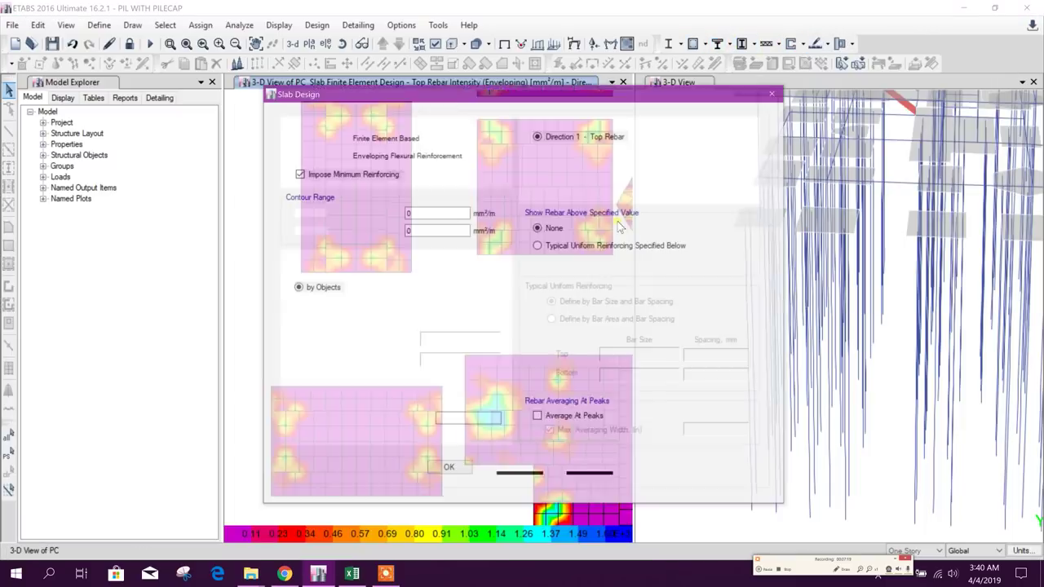
left_click(541, 154)
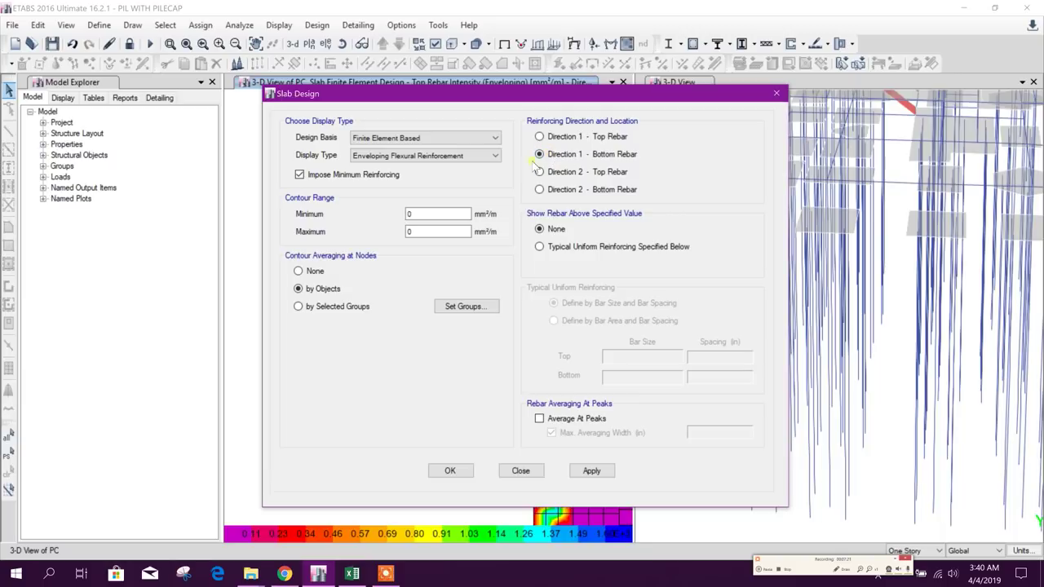
left_click_drag(460, 87, 576, 82)
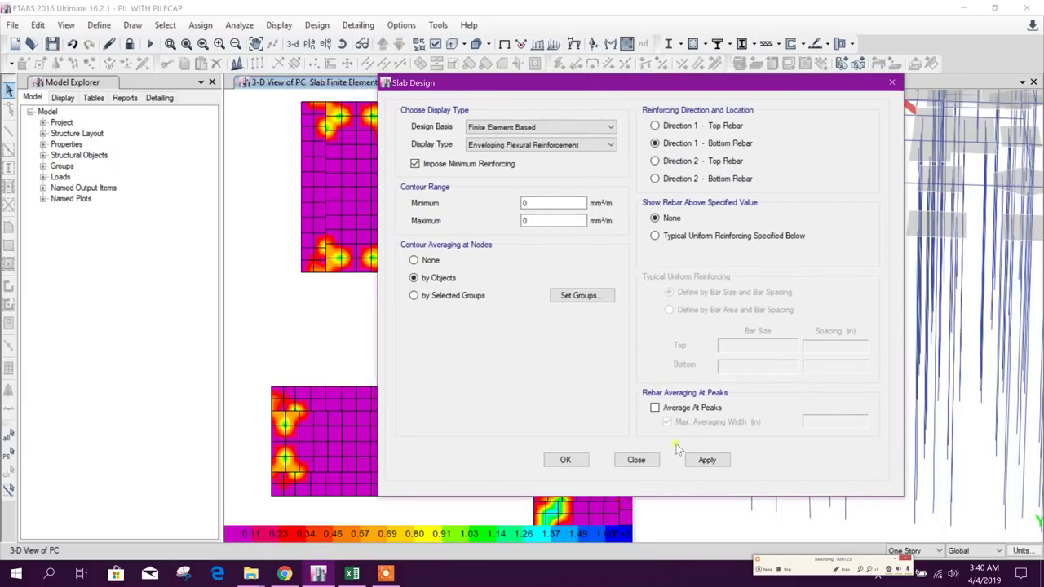
left_click(701, 461)
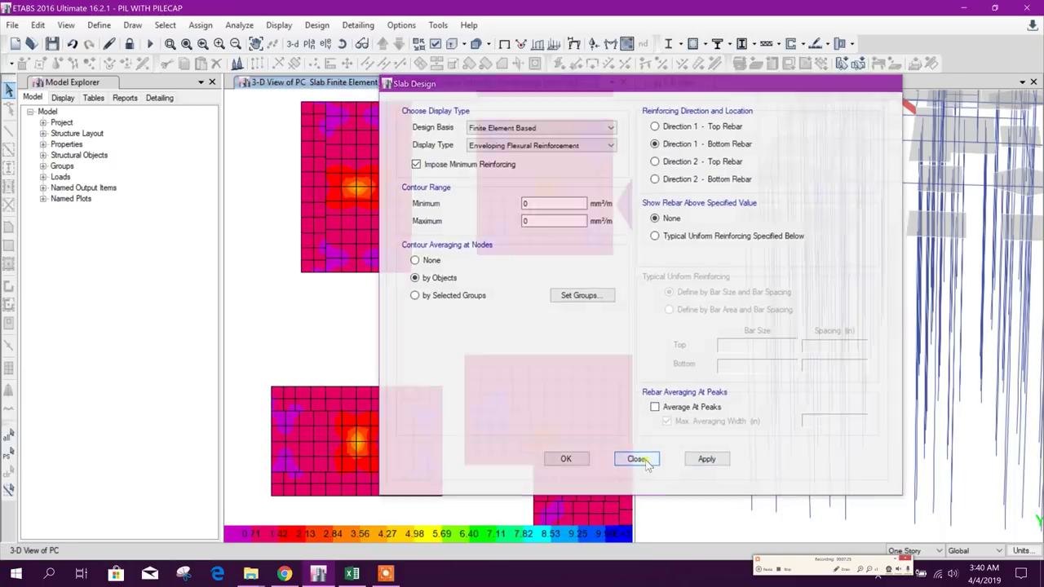
left_click(635, 459)
Inspect the large combined pile cap's bottom rebar intensity, and set the At bottom reinforcement in Excel's C9 to 1960 mm2/m
middle_click_drag(534, 434, 477, 382)
scroll(531, 359, "up", 2)
mouse_move(523, 360)
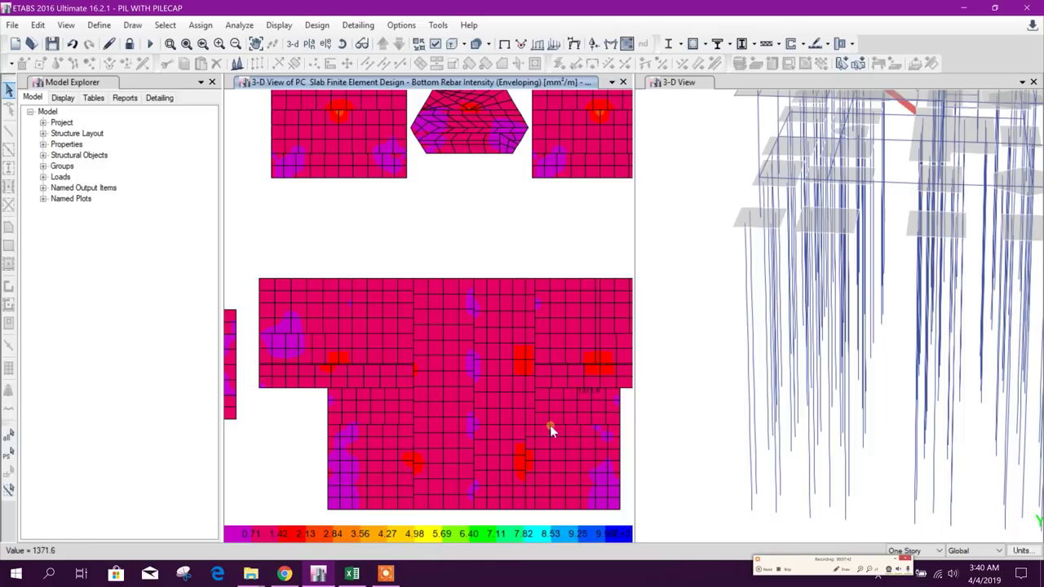
left_click(352, 573)
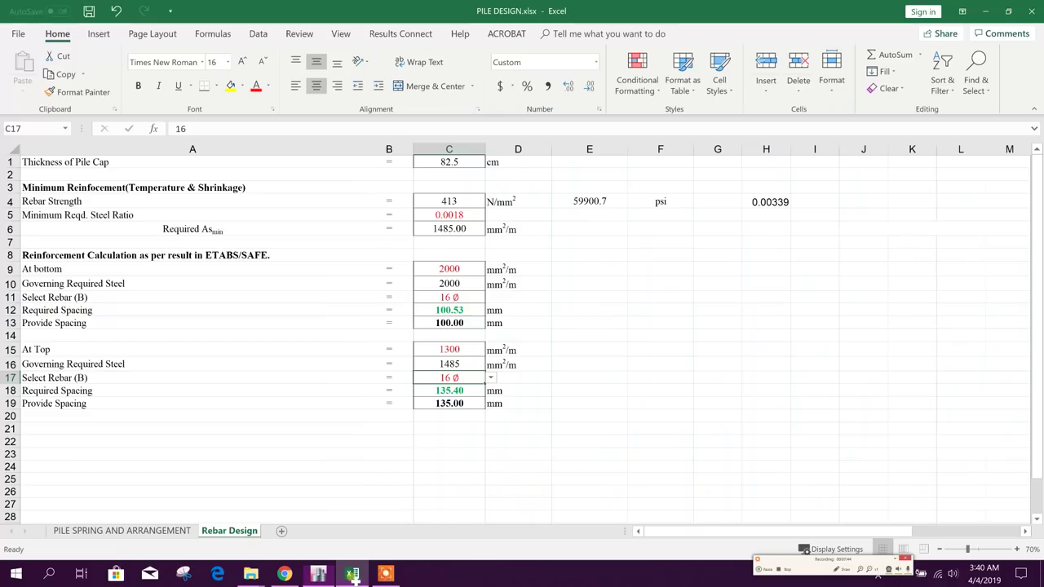
left_click(461, 271)
type("1")
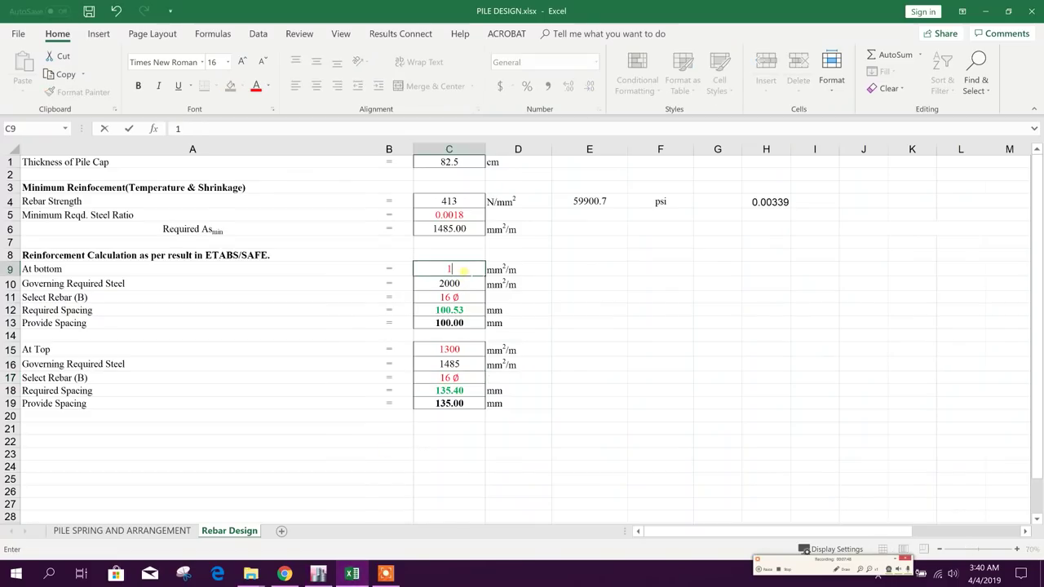
type("960")
key("Return")
left_click(461, 271)
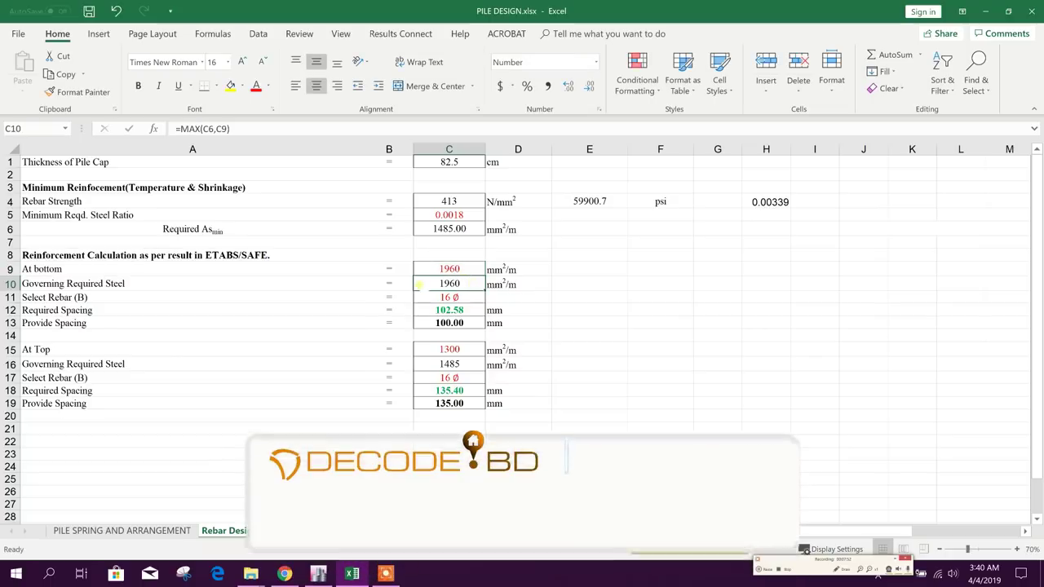
Select 18 mm rebar for the At bottom reinforcement in C11 and check the provided spacing in C13
left_click(454, 297)
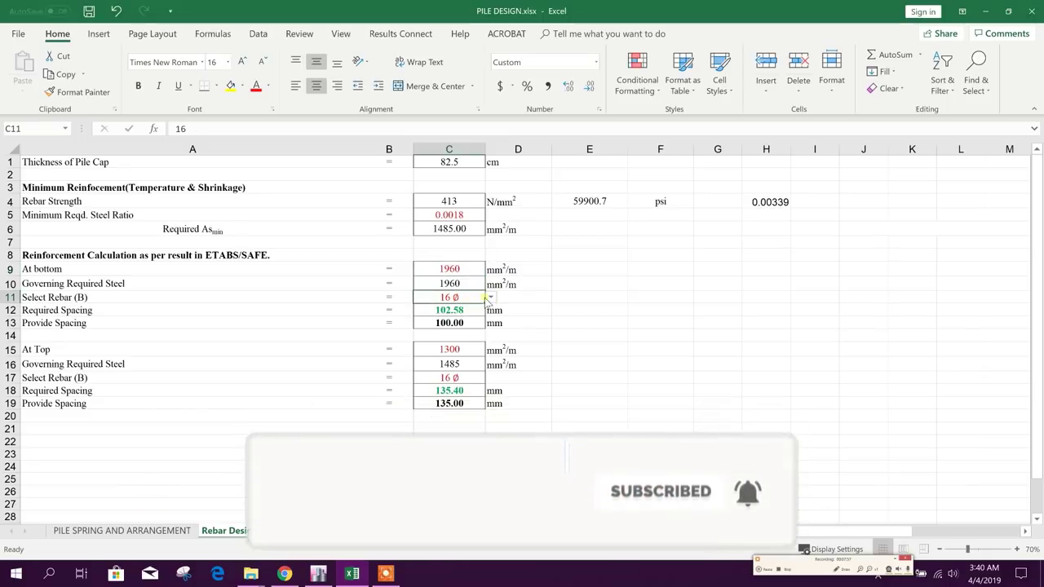
left_click(447, 325)
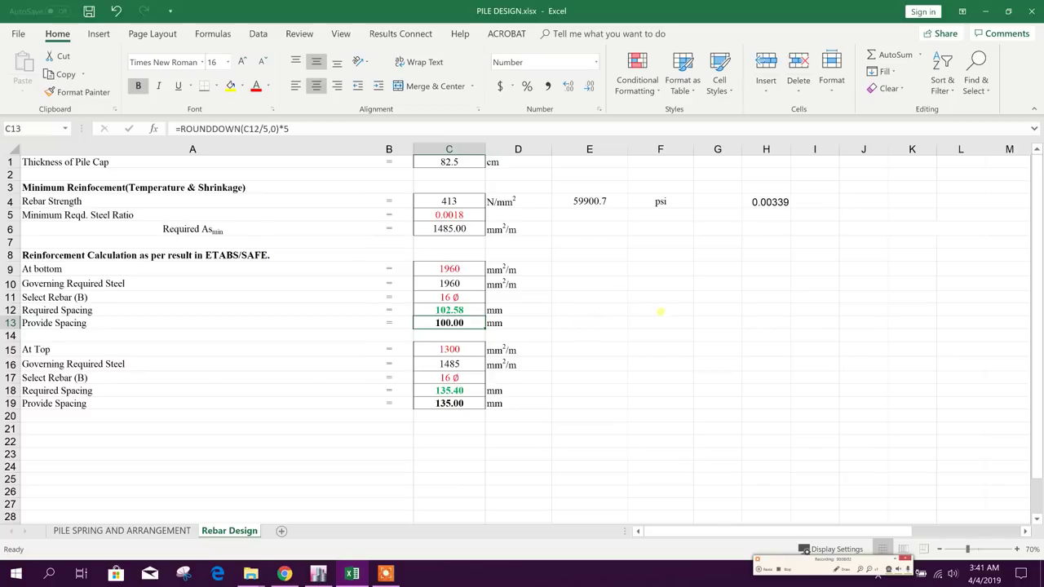
left_click(480, 299)
left_click(490, 298)
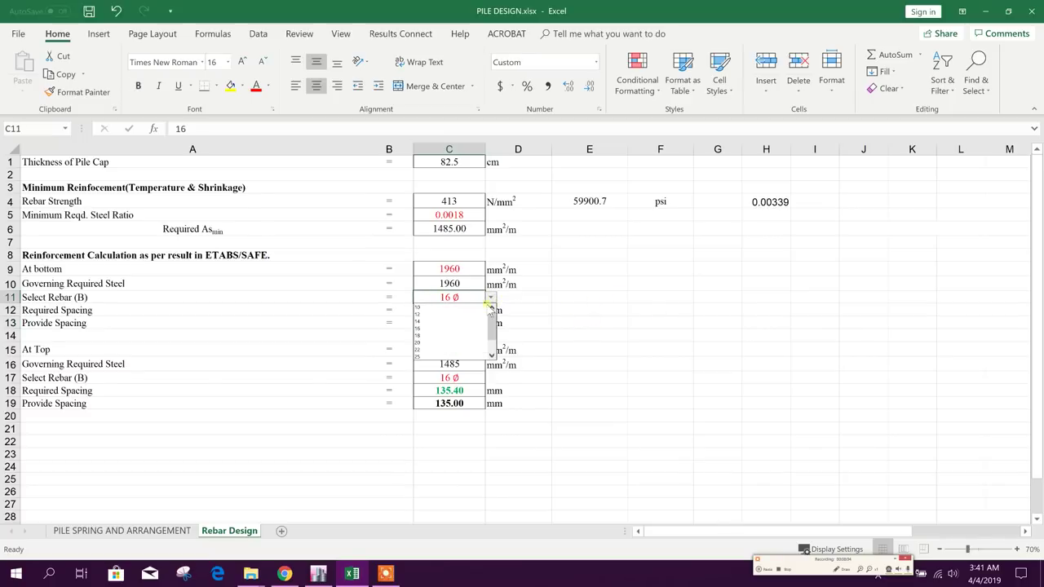
left_click(445, 335)
left_click(471, 324)
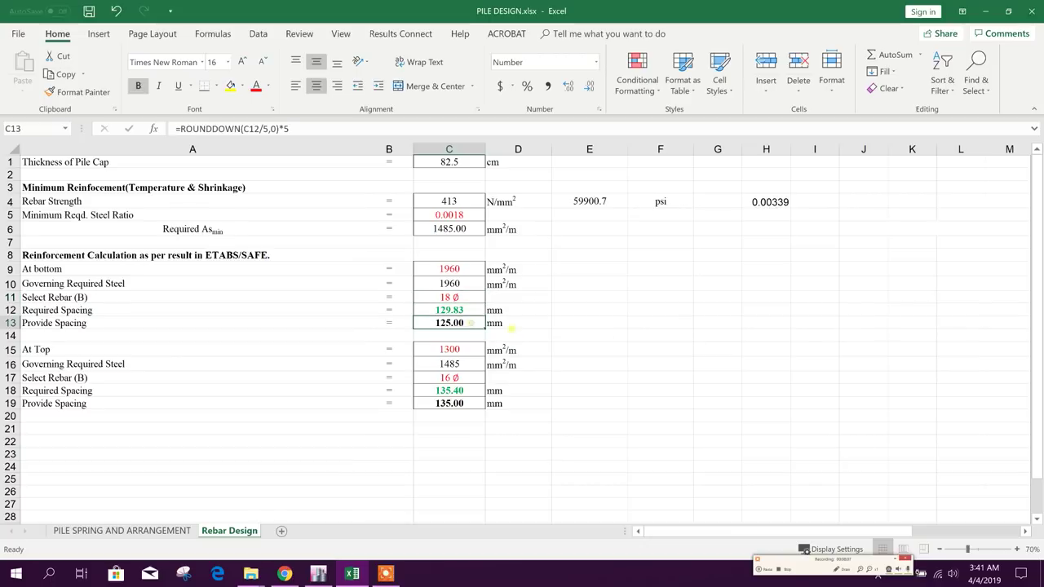
left_click(632, 333)
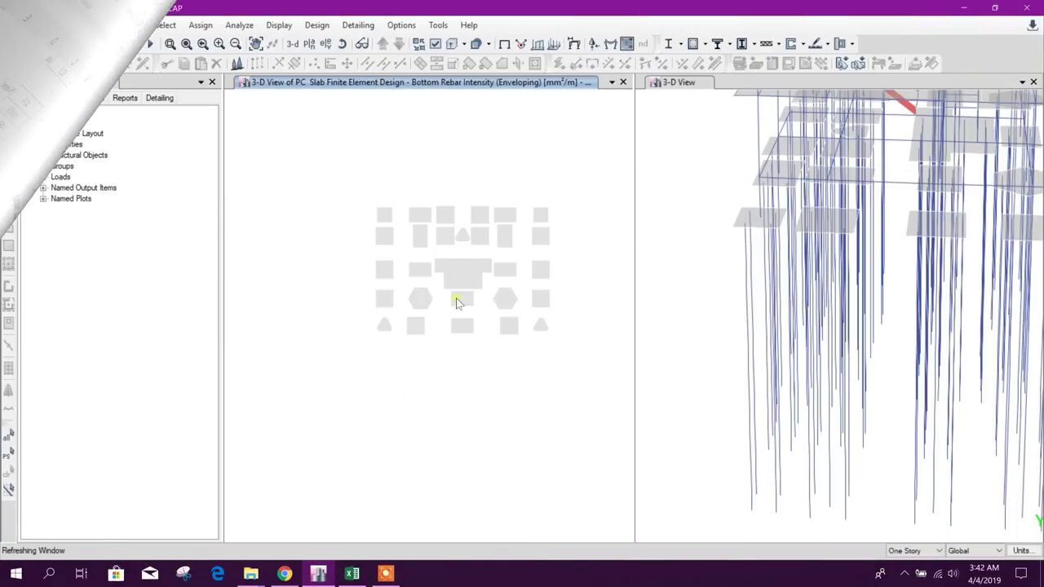
scroll(461, 265, "up", 3)
scroll(462, 263, "down", 1)
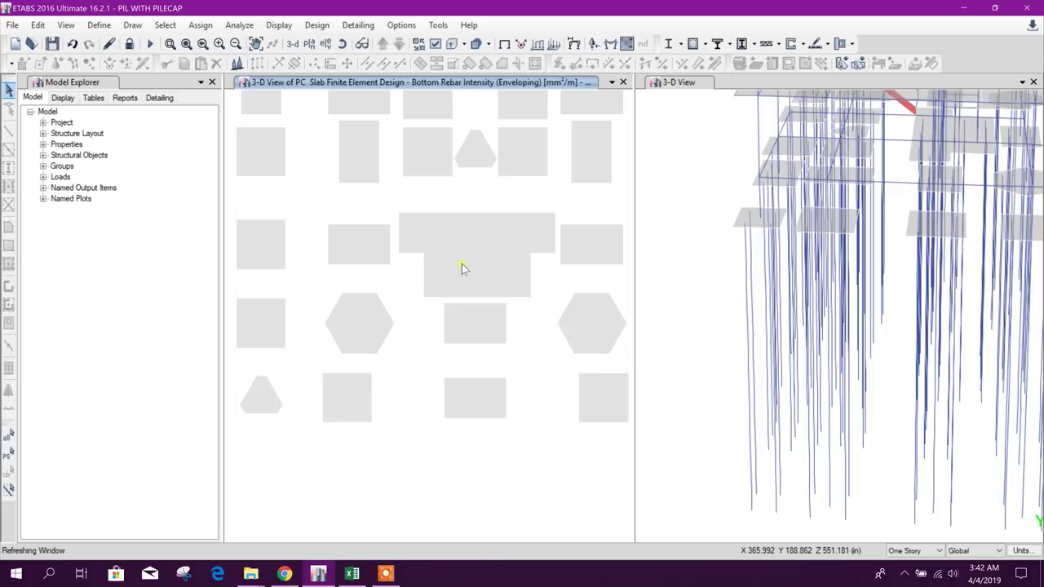
middle_click_drag(467, 214, 469, 261)
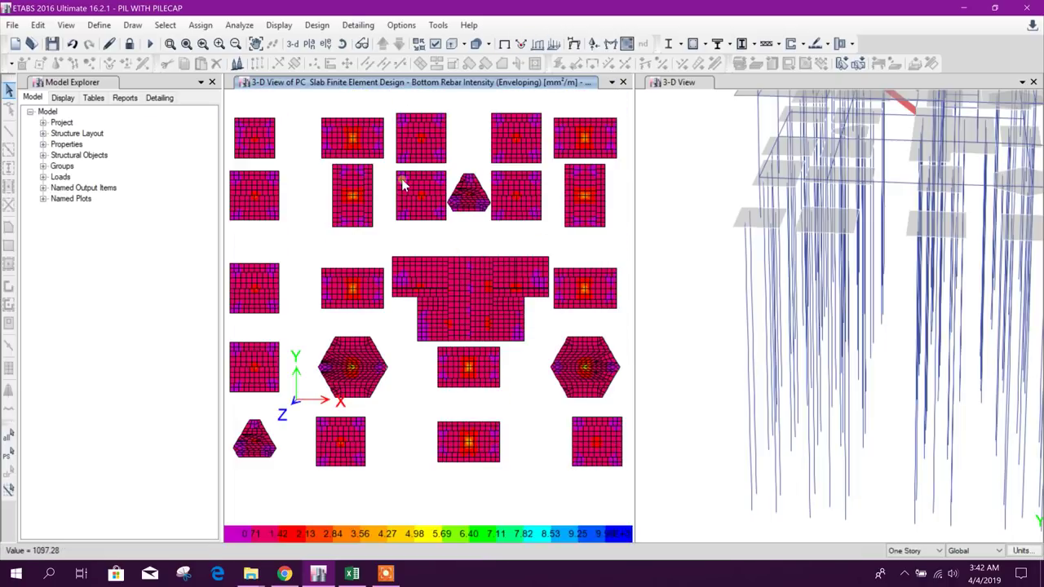
middle_click_drag(400, 182, 428, 175)
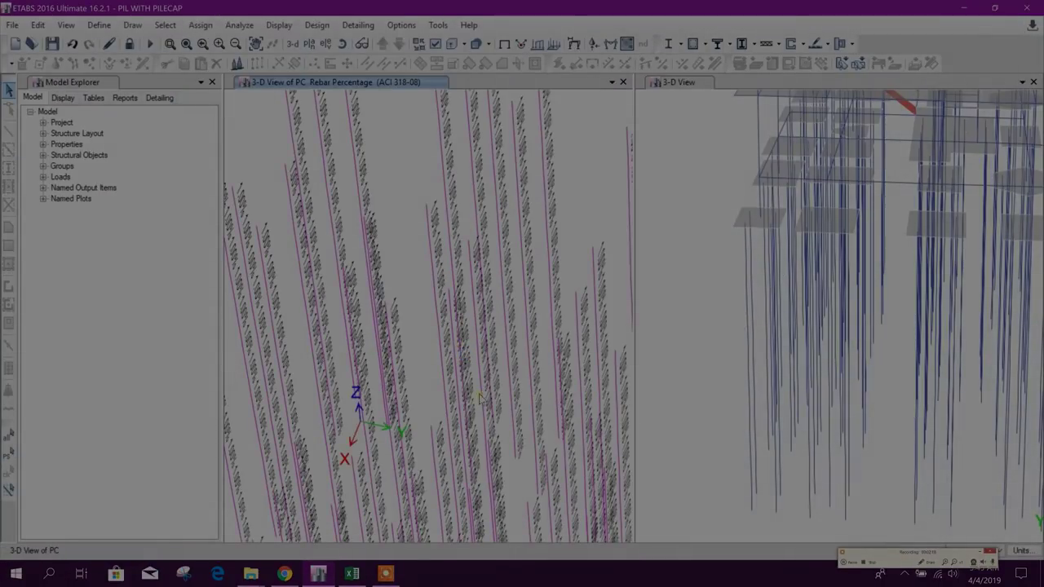
middle_click_drag(480, 398, 478, 354)
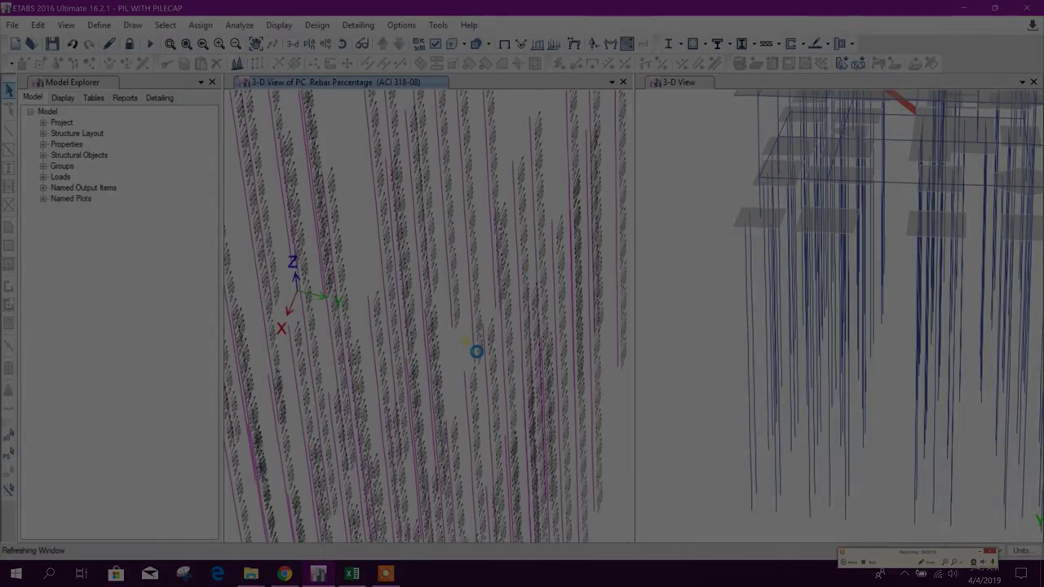